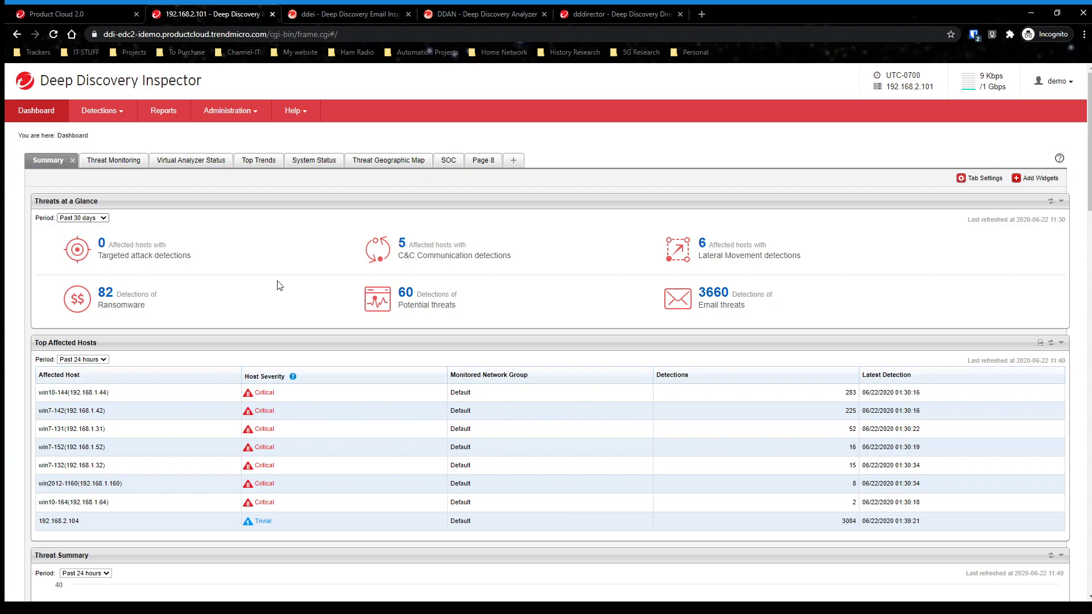
- Review the Summary dashboard's threat overview, top affected hosts, threat summary, exploited hosts and malicious network traffic widgets
{"action": "scroll", "coordinate": [279, 285], "scroll_direction": "down", "scroll_amount": 1}
{"action": "scroll", "coordinate": [288, 278], "scroll_direction": "up", "scroll_amount": 1}
{"action": "scroll", "coordinate": [300, 256], "scroll_direction": "down", "scroll_amount": 1}
{"action": "scroll", "coordinate": [300, 255], "scroll_direction": "up", "scroll_amount": 1}
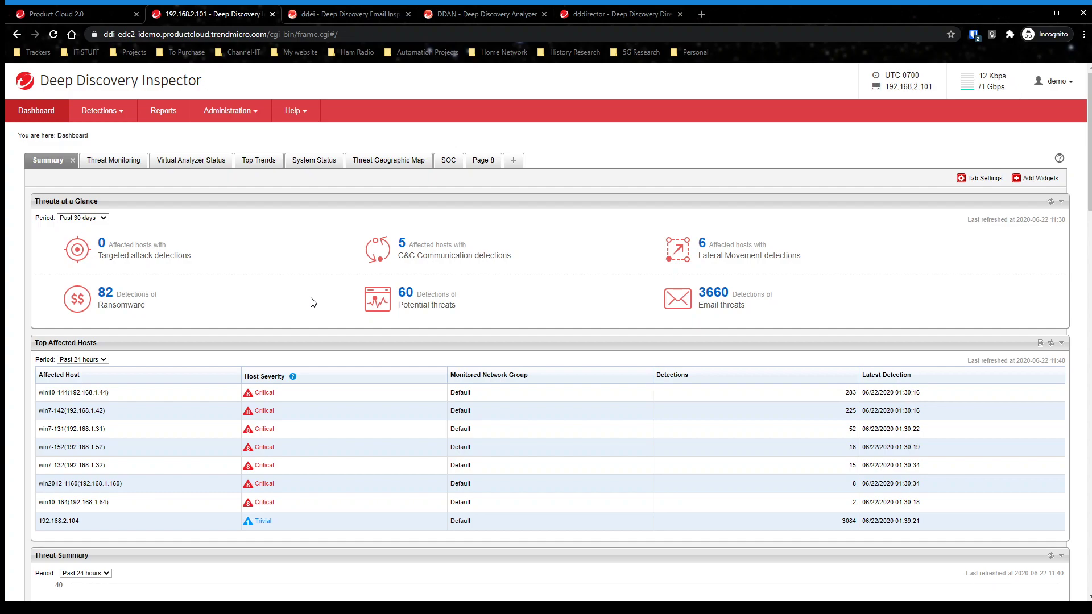
{"action": "scroll", "coordinate": [312, 302], "scroll_direction": "down", "scroll_amount": 6}
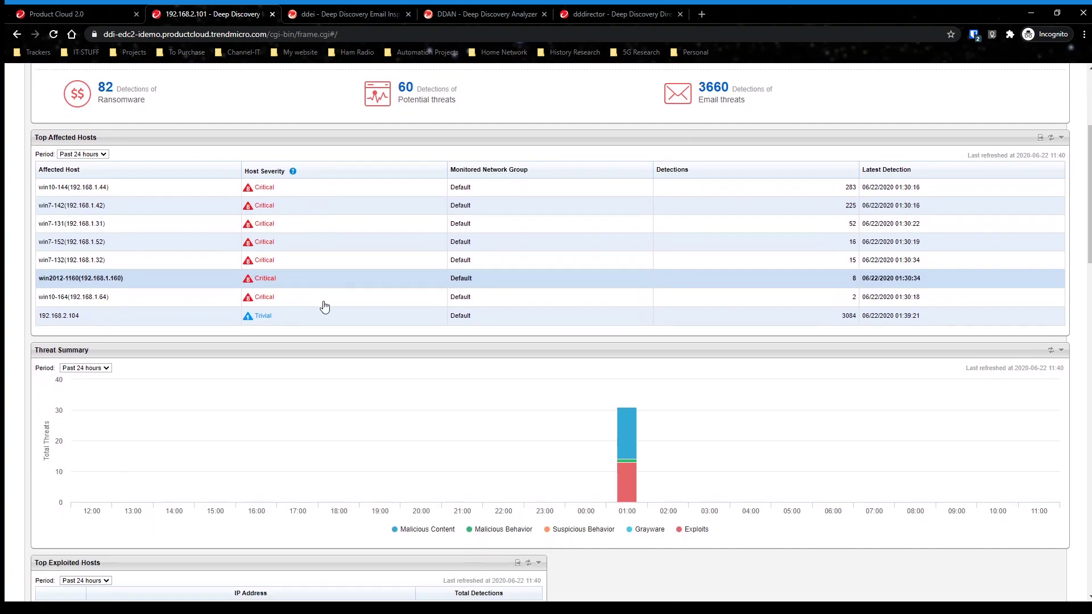
{"action": "scroll", "coordinate": [676, 302], "scroll_direction": "down", "scroll_amount": 6}
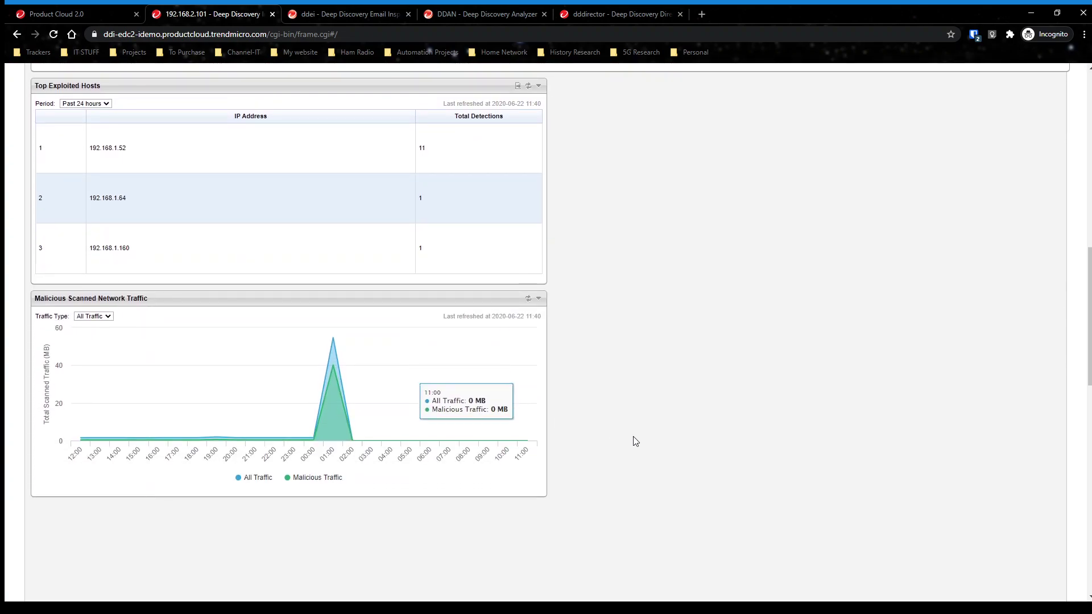
{"action": "scroll", "coordinate": [665, 433], "scroll_direction": "up", "scroll_amount": 5}
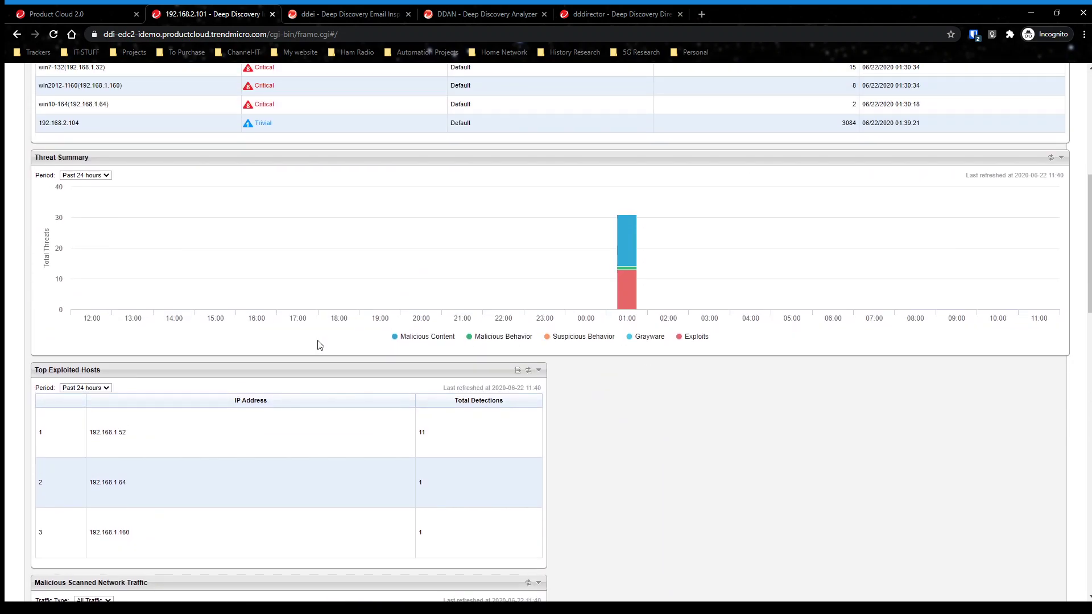
{"action": "scroll", "coordinate": [461, 282], "scroll_direction": "up", "scroll_amount": 3}
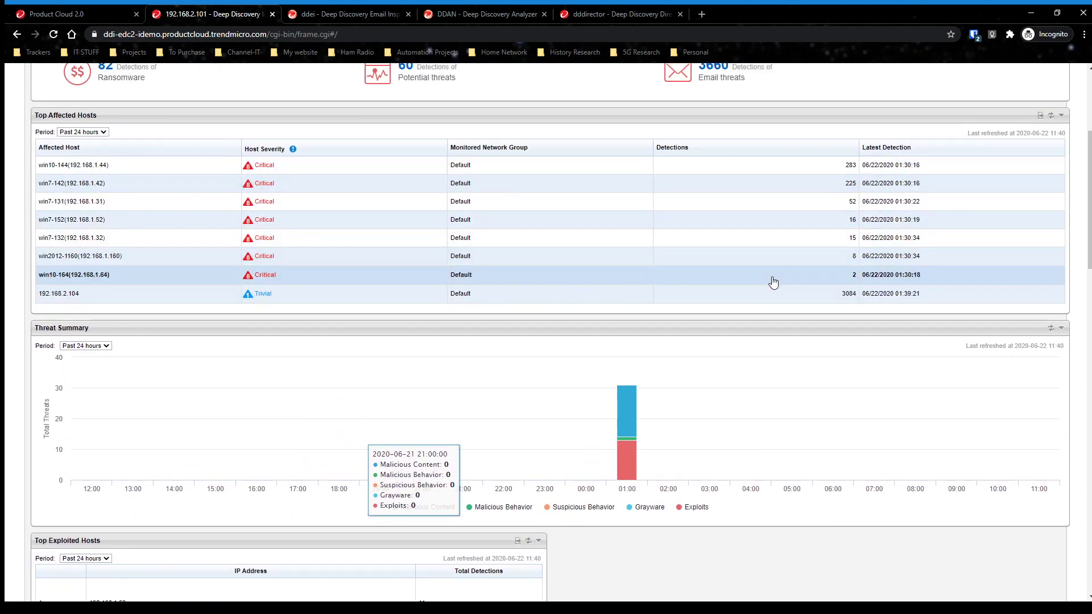
{"action": "scroll", "coordinate": [705, 315], "scroll_direction": "up", "scroll_amount": 4}
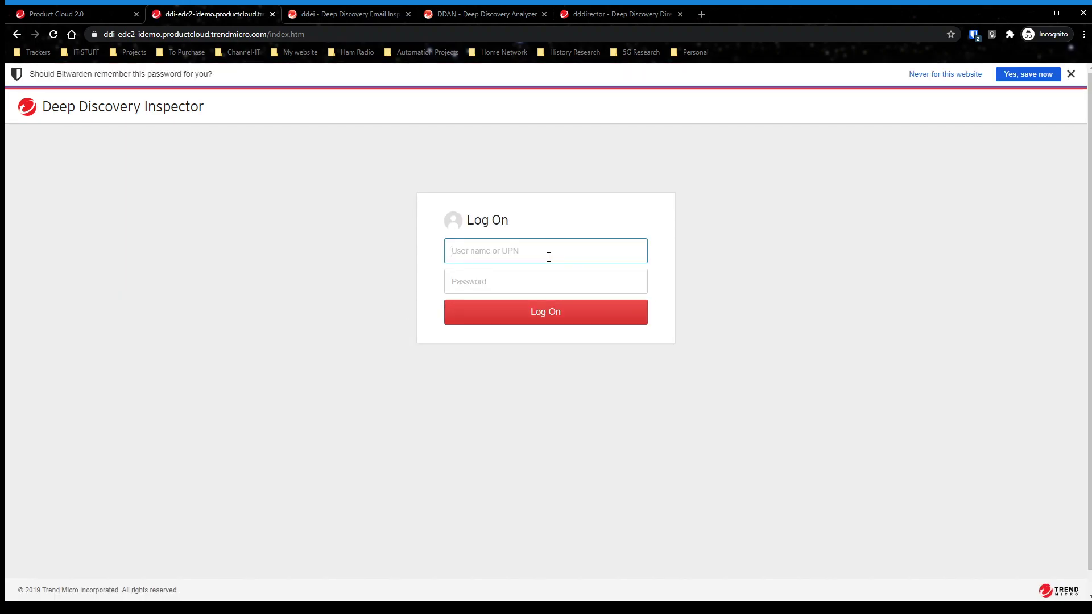
- Log on with the demo account and its password, and dismiss the browser extension's offer to save the password
{"action": "type", "text": "demo"}
{"action": "key", "text": "Tab"}
{"action": "key", "text": "ctrl+v"}
{"action": "key", "text": "Return"}
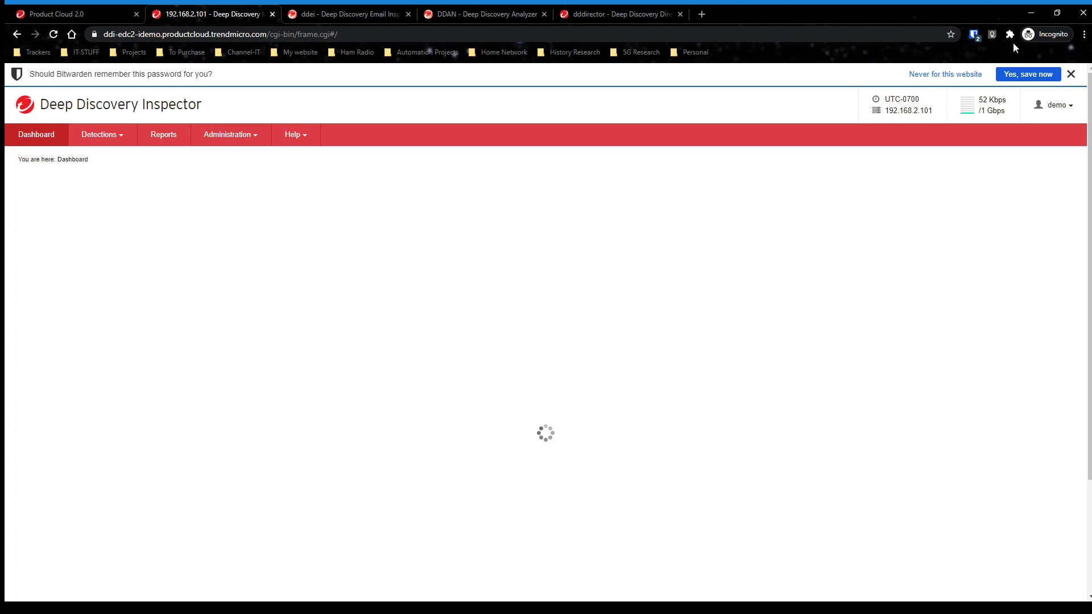
{"action": "left_click", "coordinate": [1070, 74]}
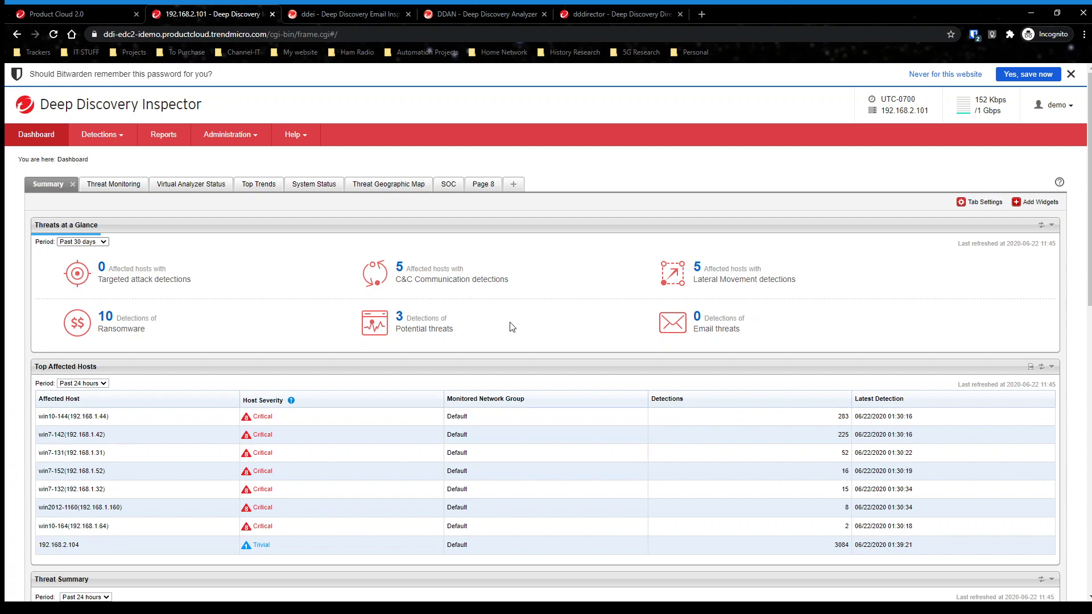
{"action": "left_click", "coordinate": [1071, 75]}
- Set the period of the Scanned Traffic by Protocol Type widget to the past 30 days
{"action": "scroll", "coordinate": [434, 267], "scroll_direction": "down", "scroll_amount": 5}
{"action": "scroll", "coordinate": [434, 271], "scroll_direction": "up", "scroll_amount": 5}
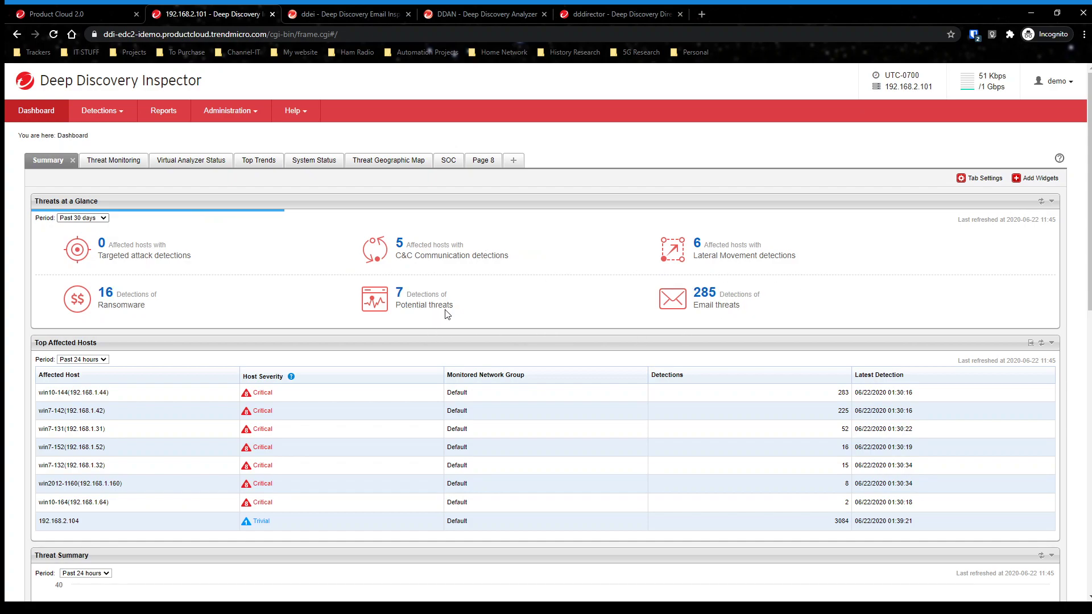
{"action": "scroll", "coordinate": [231, 311], "scroll_direction": "down", "scroll_amount": 6}
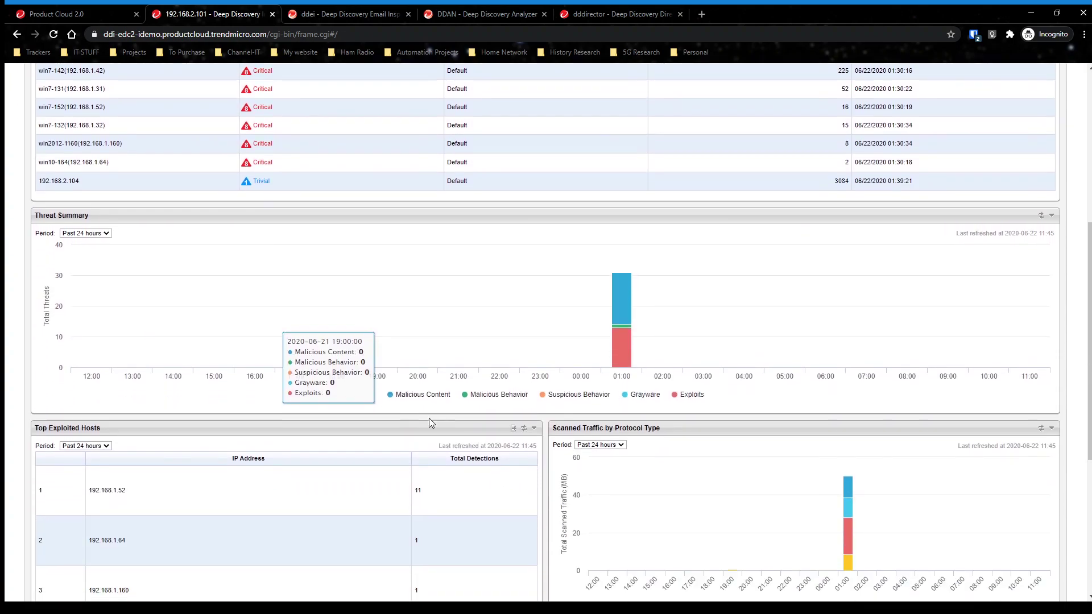
{"action": "scroll", "coordinate": [485, 476], "scroll_direction": "down", "scroll_amount": 4}
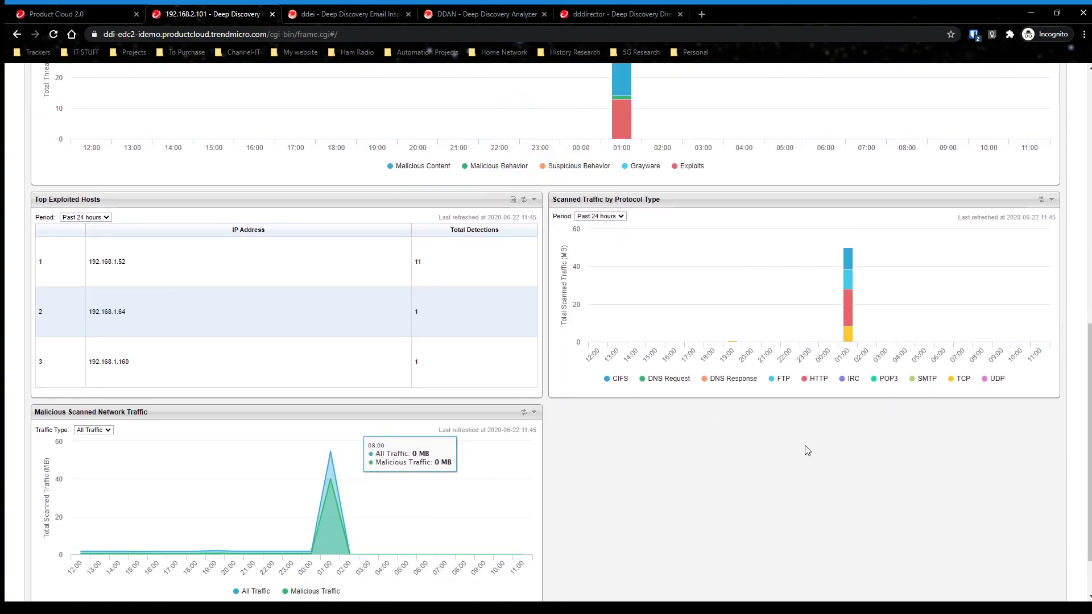
{"action": "scroll", "coordinate": [262, 193], "scroll_direction": "up", "scroll_amount": 1}
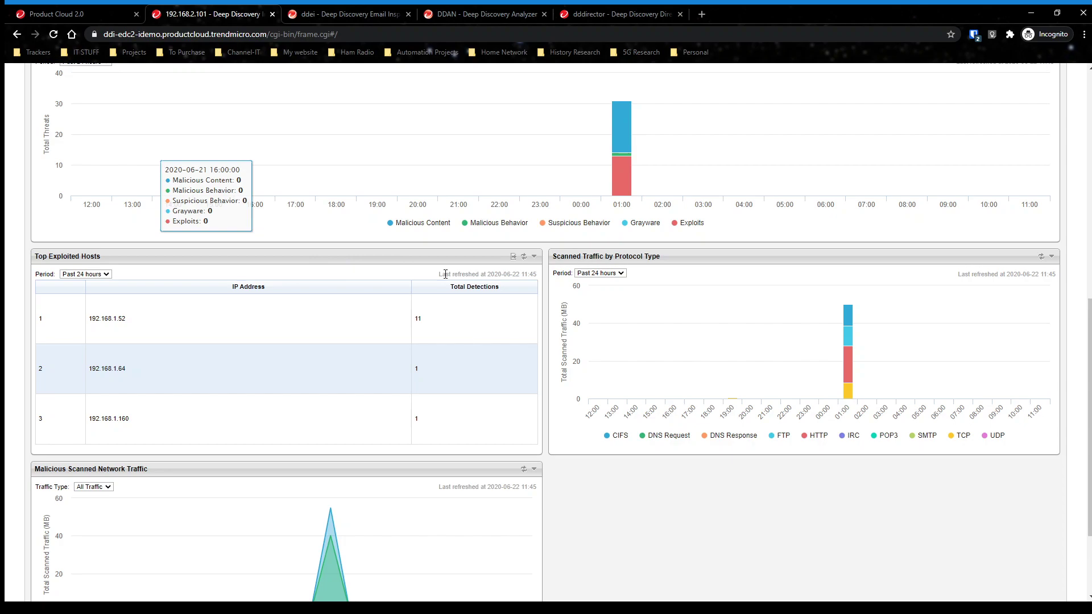
{"action": "scroll", "coordinate": [452, 239], "scroll_direction": "up", "scroll_amount": 1}
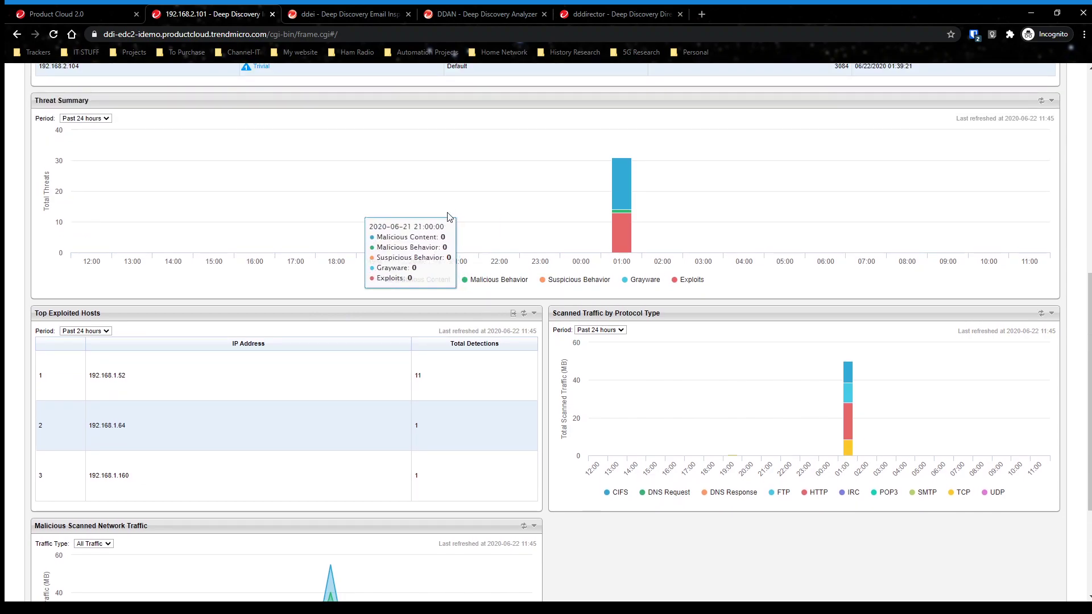
{"action": "scroll", "coordinate": [756, 246], "scroll_direction": "down", "scroll_amount": 3}
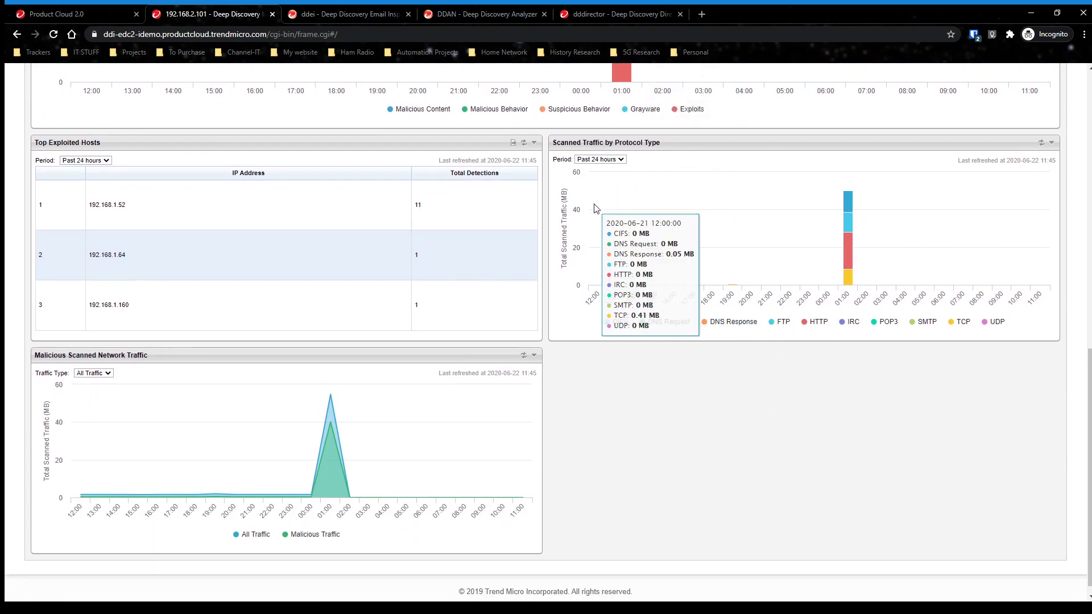
{"action": "left_click", "coordinate": [606, 193]}
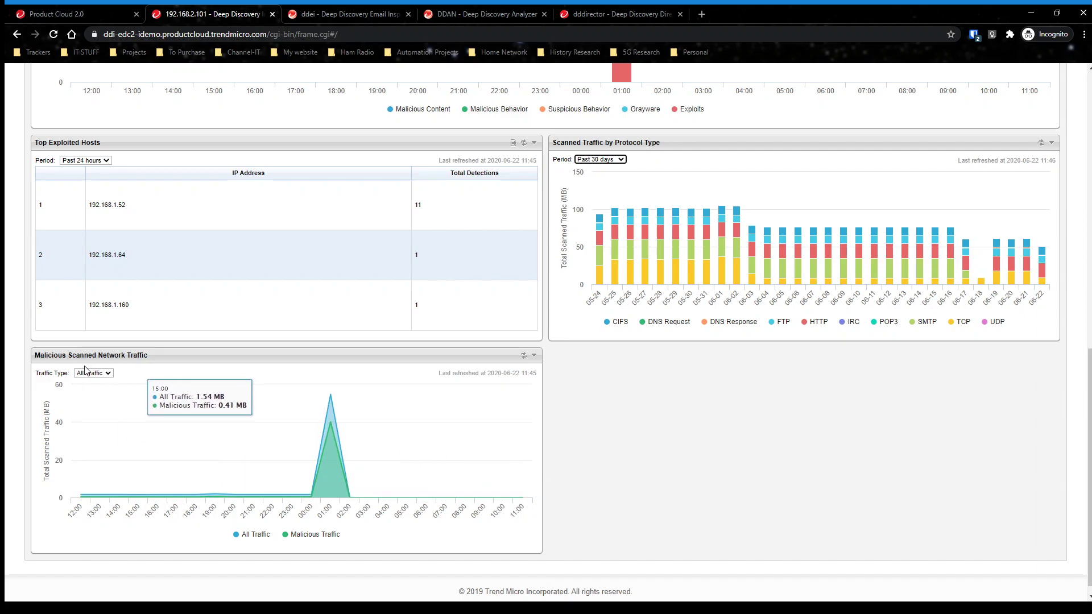
- Open the host details of win7-142 from the Top Affected Hosts widget
{"action": "scroll", "coordinate": [206, 389], "scroll_direction": "down", "scroll_amount": 1}
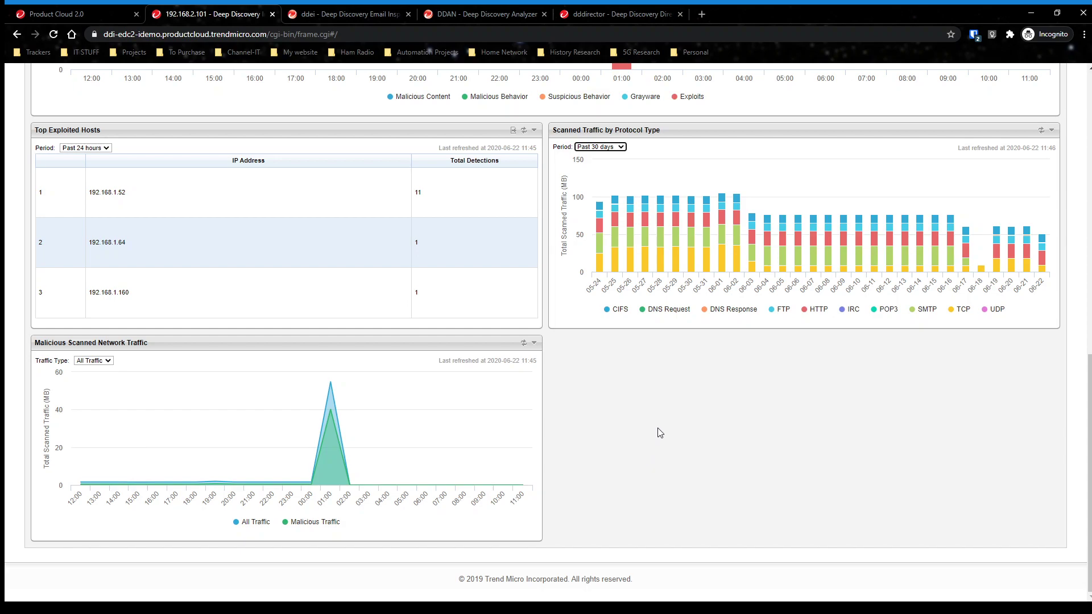
{"action": "scroll", "coordinate": [659, 434], "scroll_direction": "up", "scroll_amount": 10}
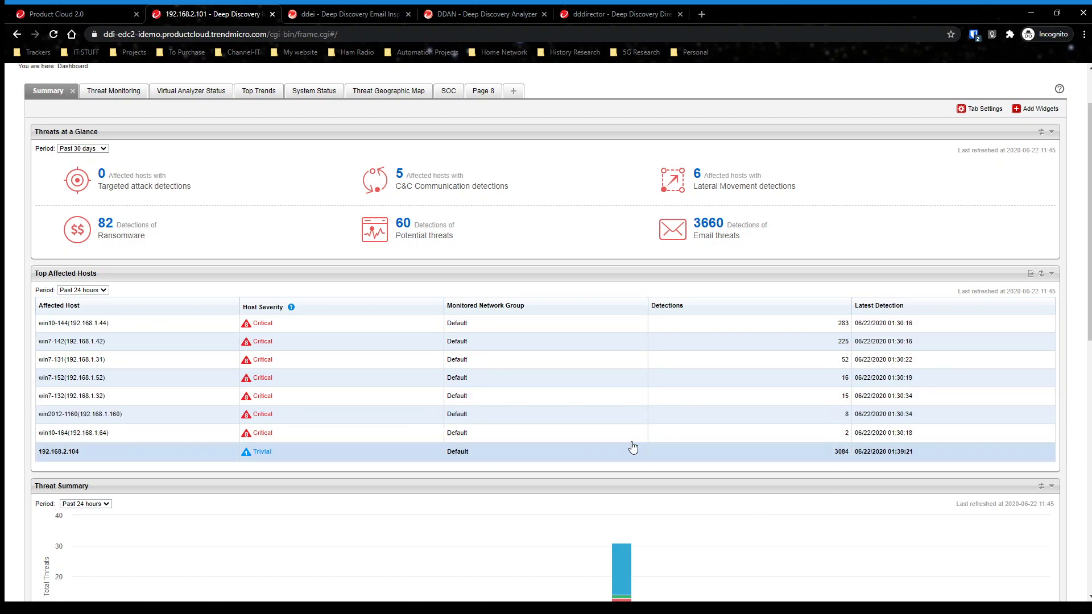
{"action": "left_click", "coordinate": [85, 342]}
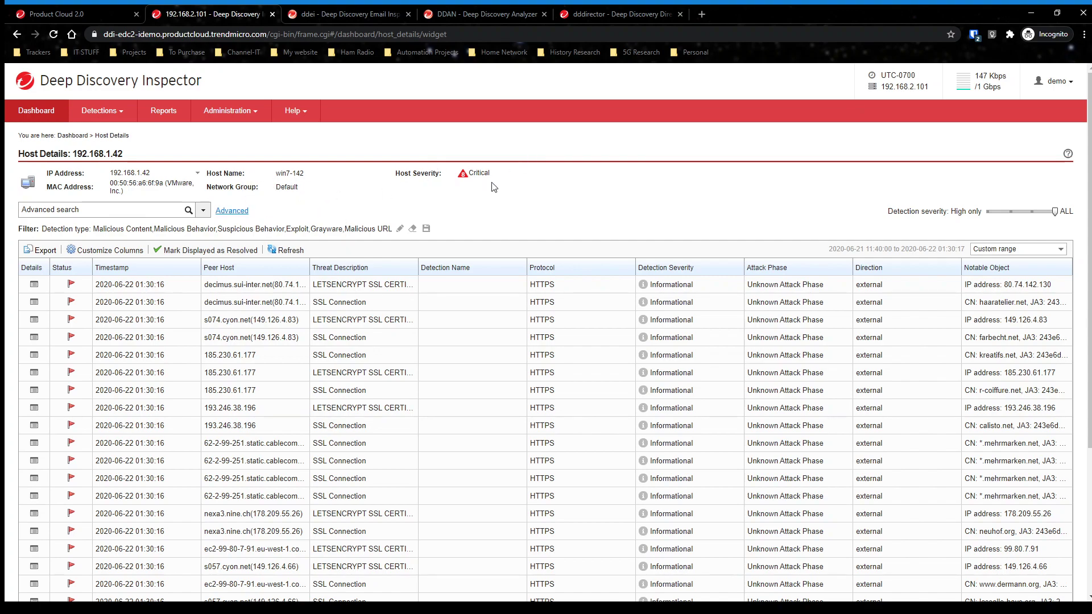
- Widen the Threat Description column in the host's detections table to show more of its text
{"action": "scroll", "coordinate": [353, 238], "scroll_direction": "down", "scroll_amount": 3}
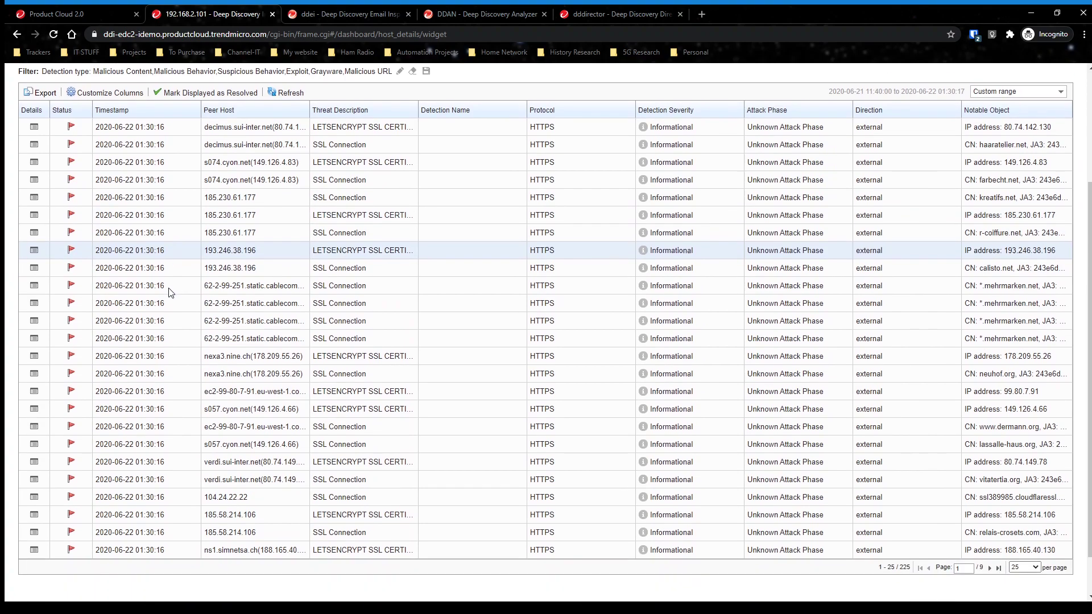
{"action": "scroll", "coordinate": [171, 292], "scroll_direction": "down", "scroll_amount": 1}
{"action": "scroll", "coordinate": [211, 274], "scroll_direction": "up", "scroll_amount": 2}
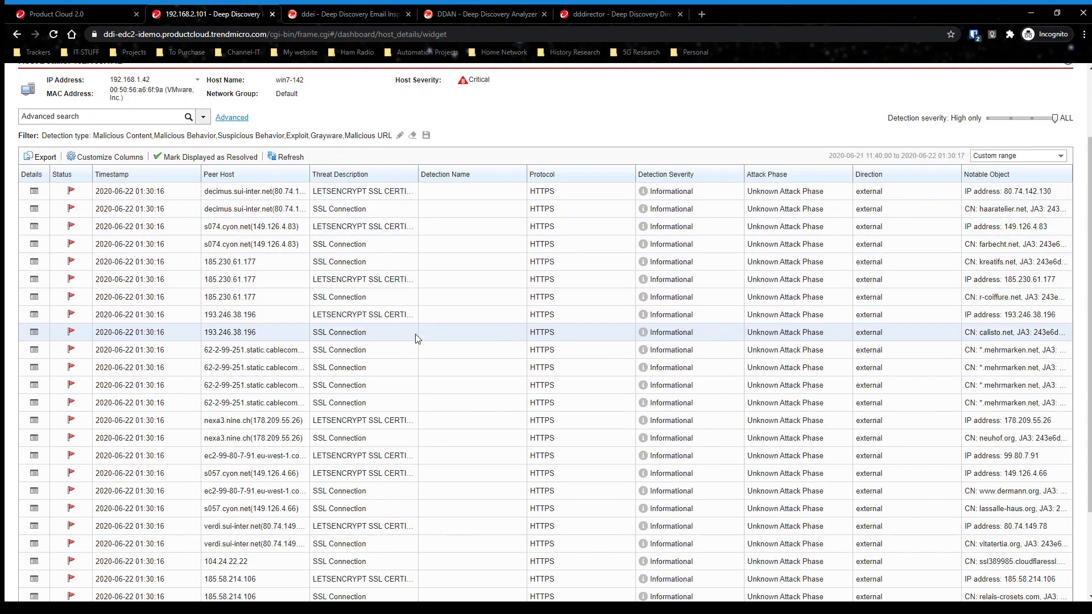
{"action": "left_click_drag", "start_coordinate": [417, 180], "coordinate": [482, 176]}
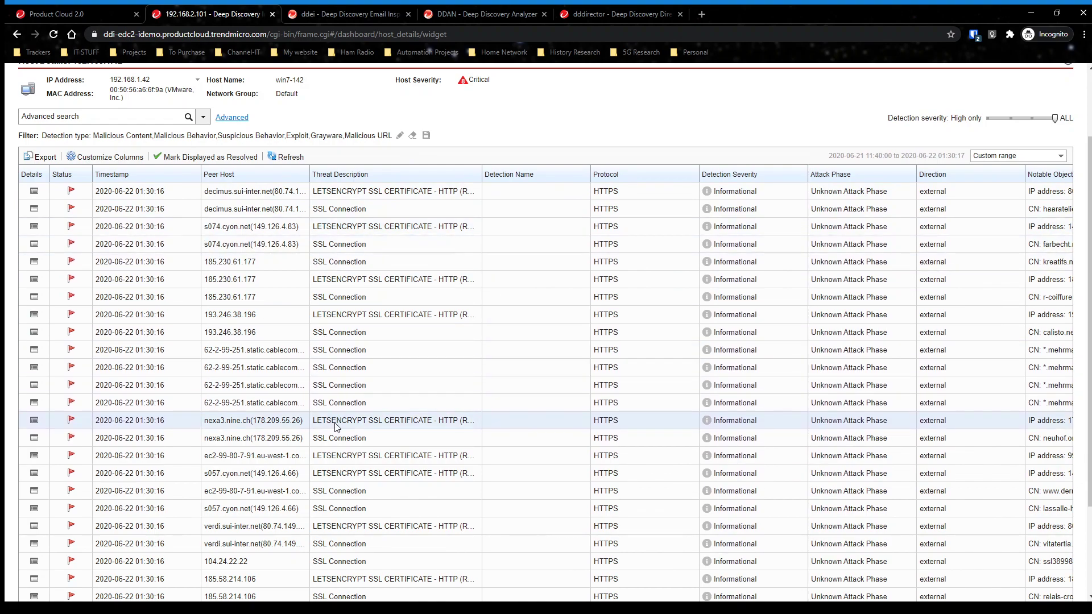
- Set the host's detections table to show 200 entries per page
{"action": "scroll", "coordinate": [341, 421], "scroll_direction": "down", "scroll_amount": 1}
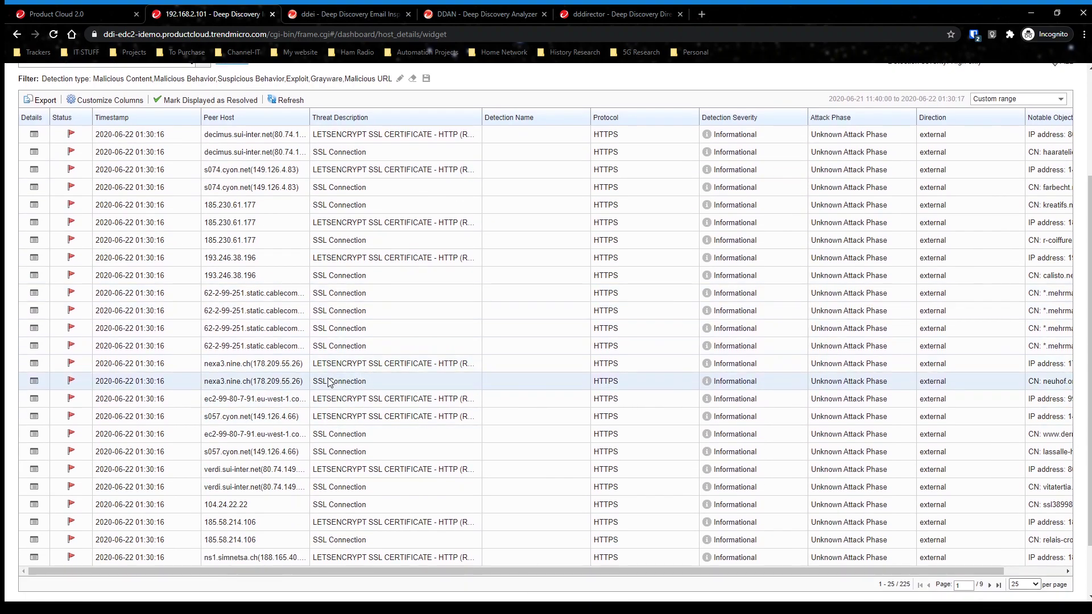
{"action": "scroll", "coordinate": [483, 453], "scroll_direction": "down", "scroll_amount": 1}
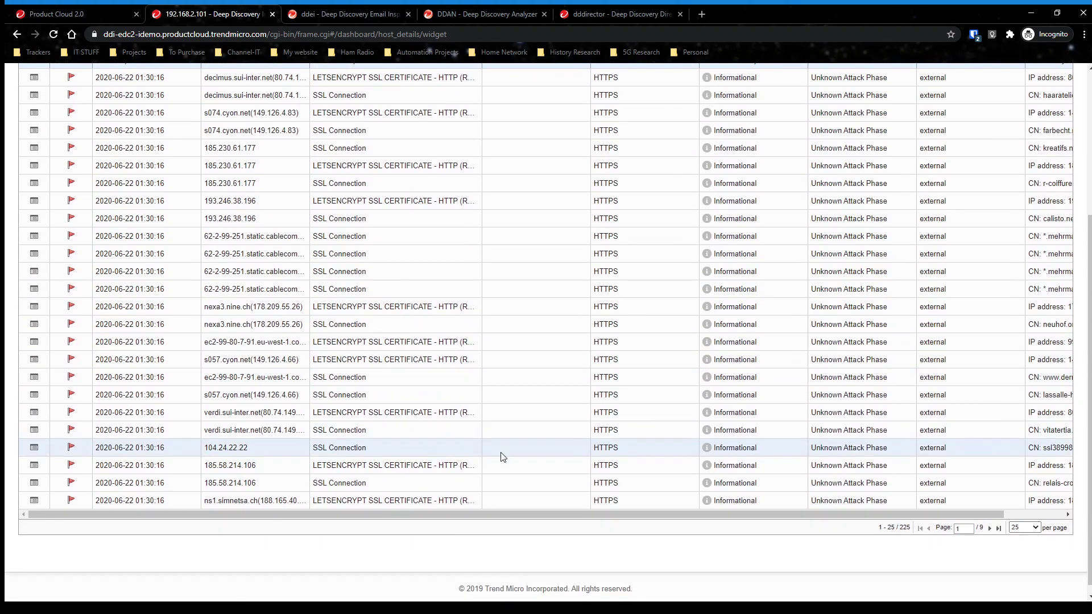
{"action": "scroll", "coordinate": [635, 410], "scroll_direction": "up", "scroll_amount": 2}
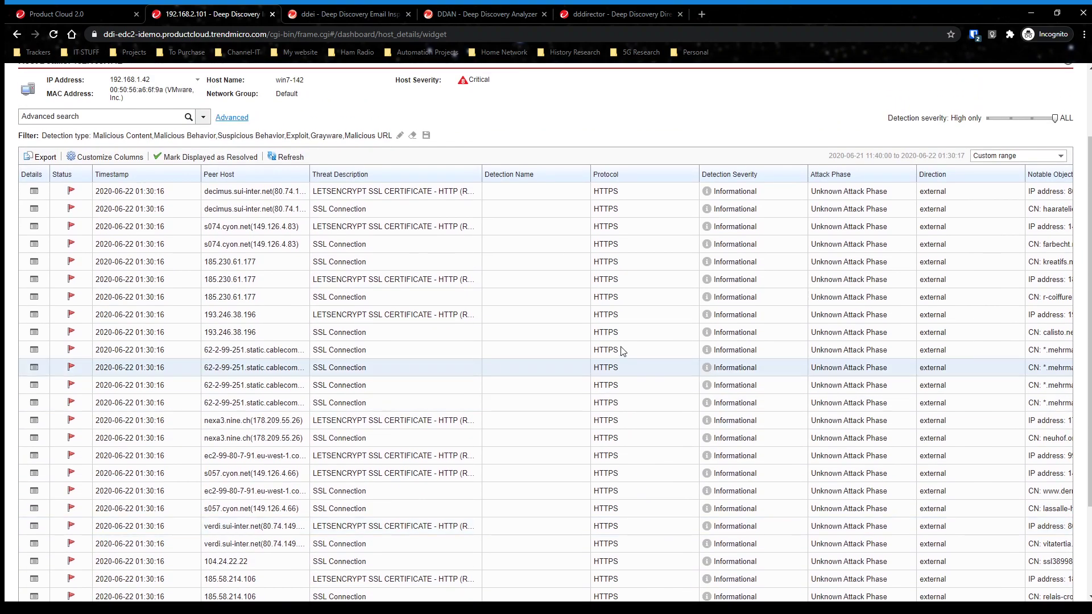
{"action": "scroll", "coordinate": [824, 484], "scroll_direction": "down", "scroll_amount": 2}
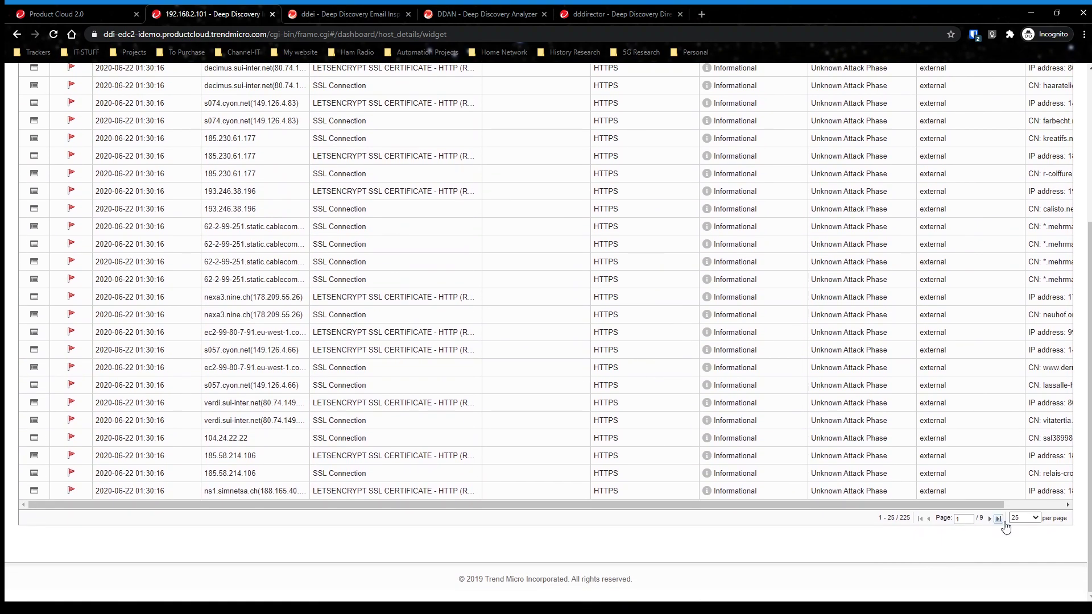
{"action": "left_click", "coordinate": [1012, 559]}
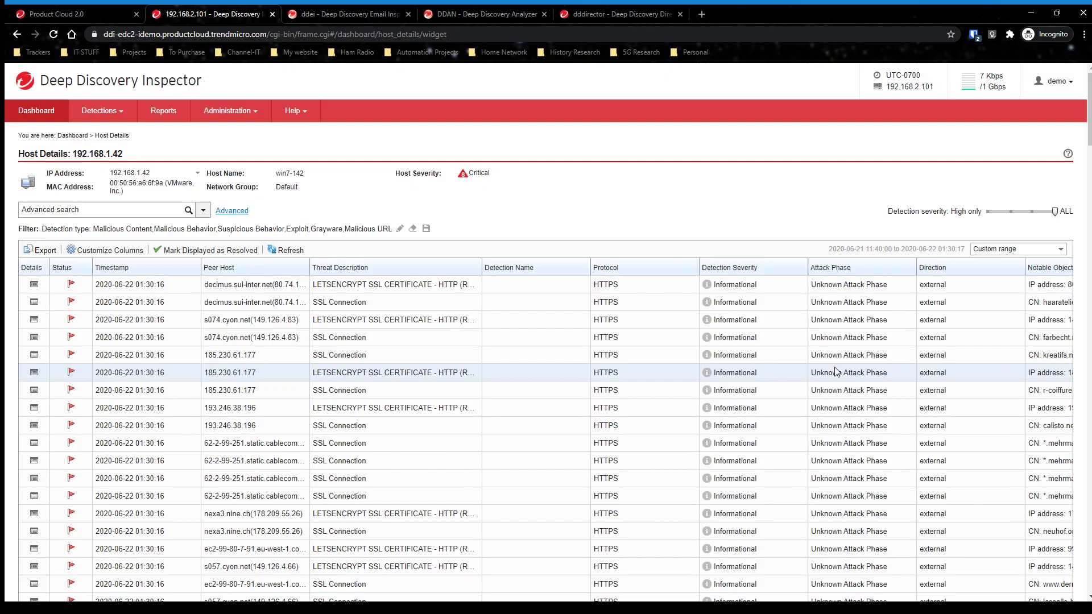
- Examine the threat descriptions, detection severities and attack phases through the host's full detections list
{"action": "scroll", "coordinate": [614, 452], "scroll_direction": "down", "scroll_amount": 10}
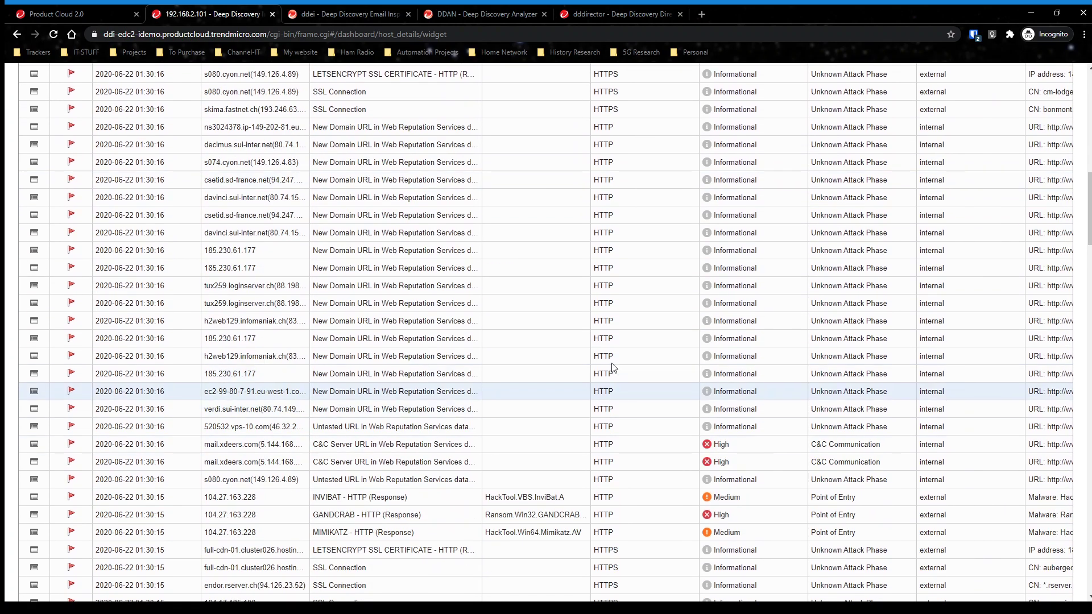
{"action": "scroll", "coordinate": [639, 441], "scroll_direction": "down", "scroll_amount": 15}
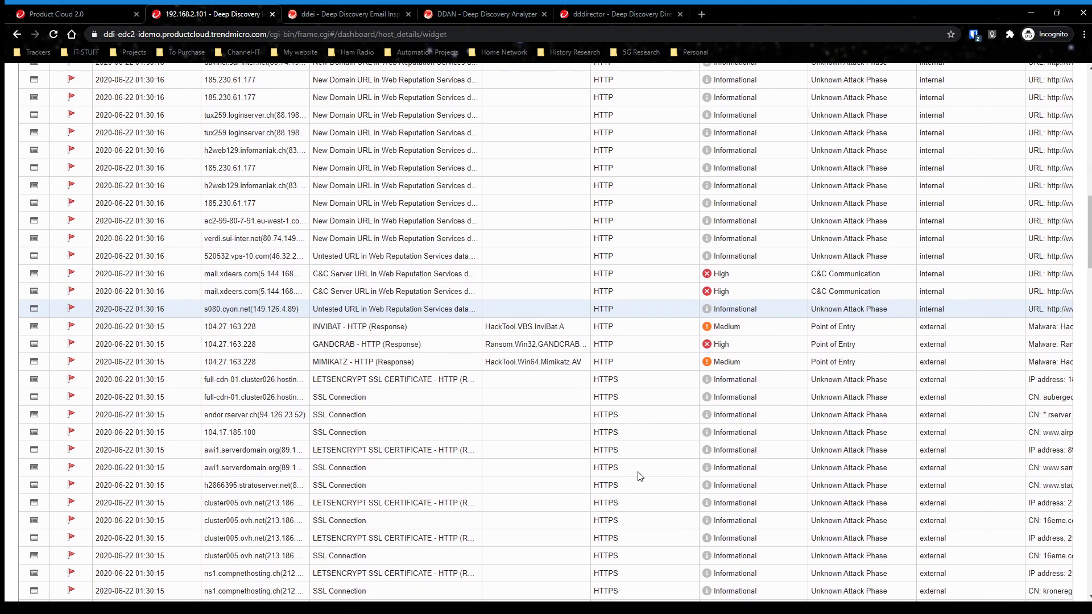
{"action": "scroll", "coordinate": [640, 476], "scroll_direction": "down", "scroll_amount": 10}
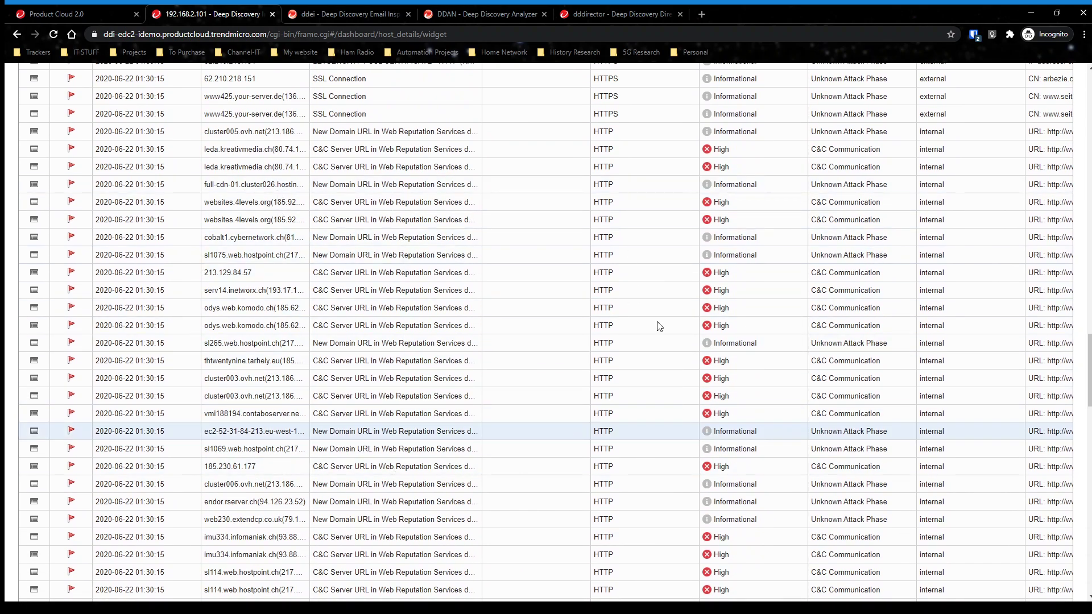
{"action": "scroll", "coordinate": [667, 449], "scroll_direction": "down", "scroll_amount": 4}
{"action": "scroll", "coordinate": [668, 454], "scroll_direction": "down", "scroll_amount": 3}
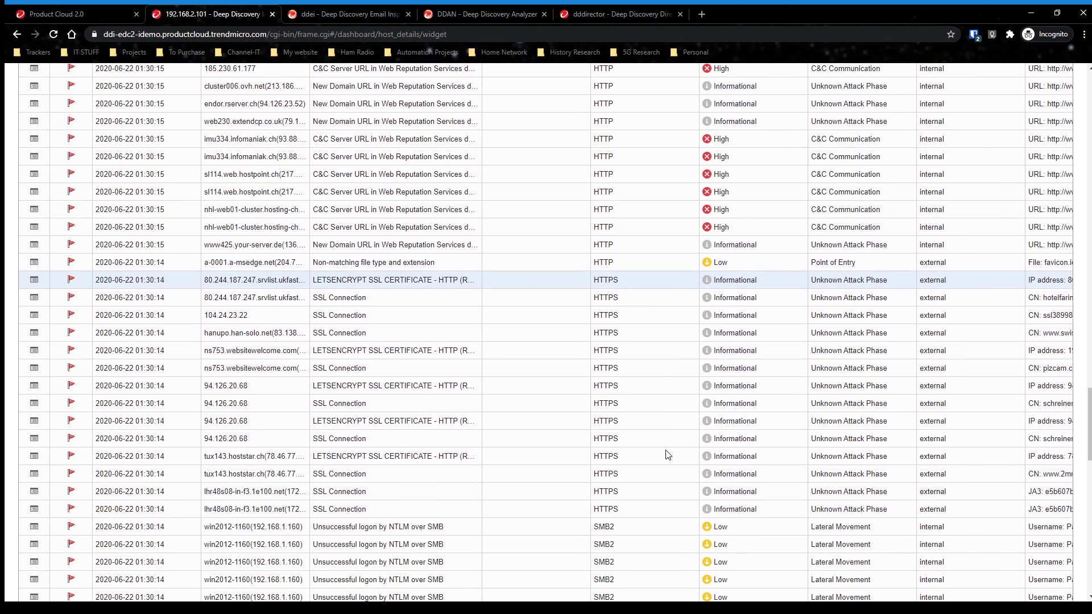
{"action": "scroll", "coordinate": [504, 434], "scroll_direction": "down", "scroll_amount": 2}
{"action": "scroll", "coordinate": [625, 455], "scroll_direction": "down", "scroll_amount": 1}
{"action": "scroll", "coordinate": [668, 398], "scroll_direction": "down", "scroll_amount": 3}
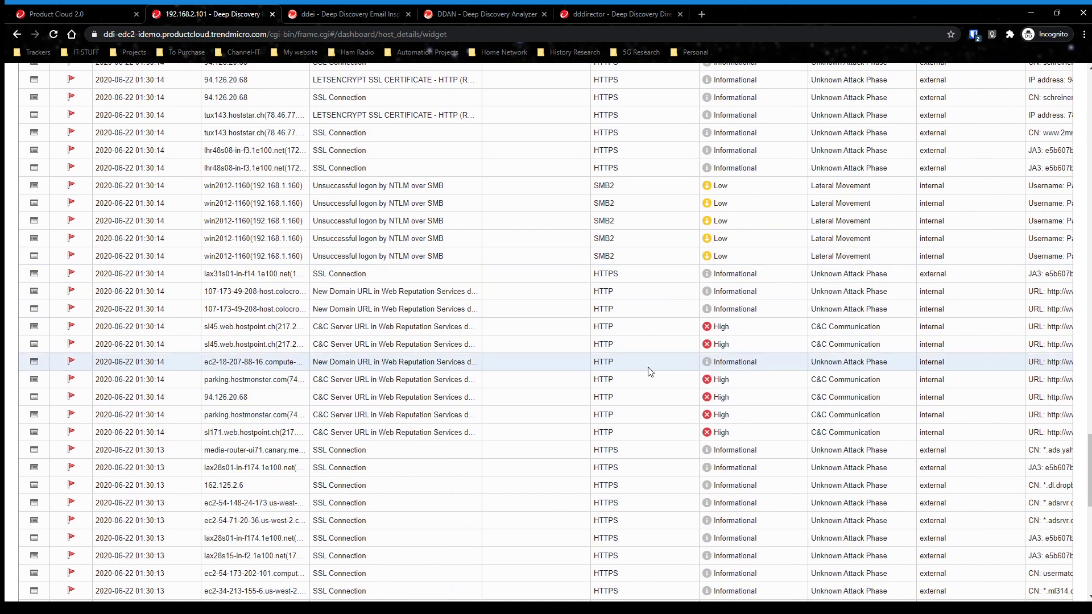
{"action": "scroll", "coordinate": [648, 375], "scroll_direction": "down", "scroll_amount": 4}
{"action": "scroll", "coordinate": [648, 385], "scroll_direction": "down", "scroll_amount": 7}
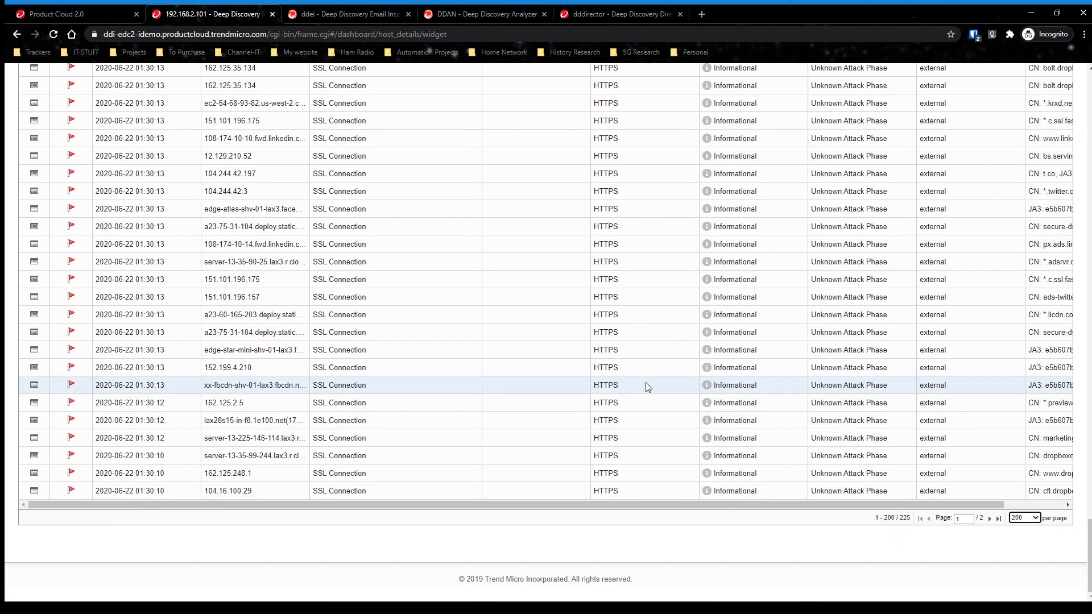
{"action": "scroll", "coordinate": [701, 446], "scroll_direction": "up", "scroll_amount": 4}
{"action": "scroll", "coordinate": [700, 447], "scroll_direction": "up", "scroll_amount": 8}
{"action": "scroll", "coordinate": [699, 489], "scroll_direction": "up", "scroll_amount": 5}
{"action": "scroll", "coordinate": [654, 432], "scroll_direction": "up", "scroll_amount": 5}
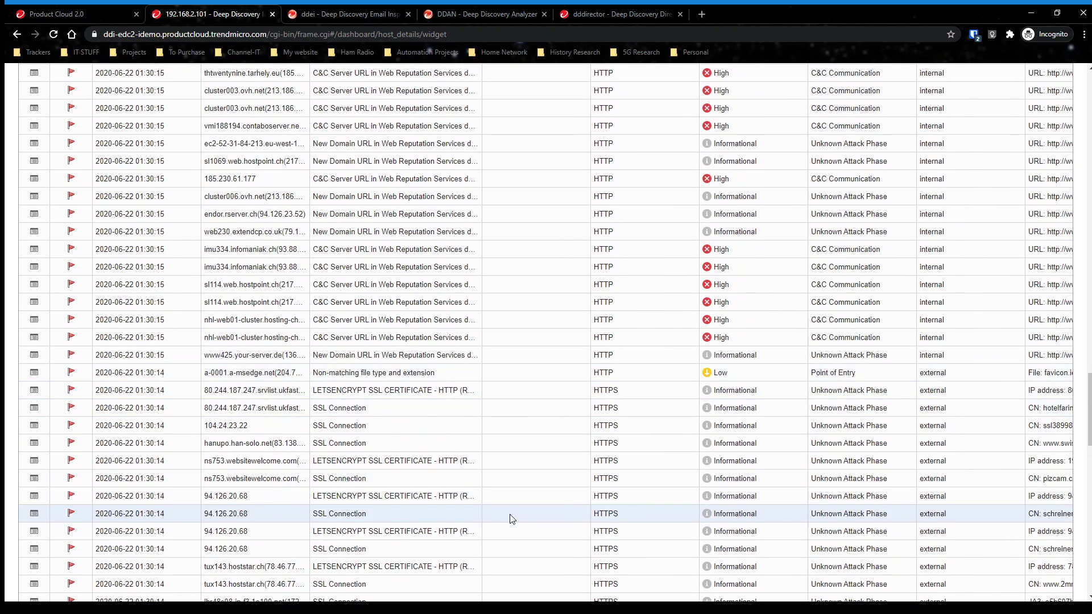
{"action": "scroll", "coordinate": [523, 494], "scroll_direction": "up", "scroll_amount": 10}
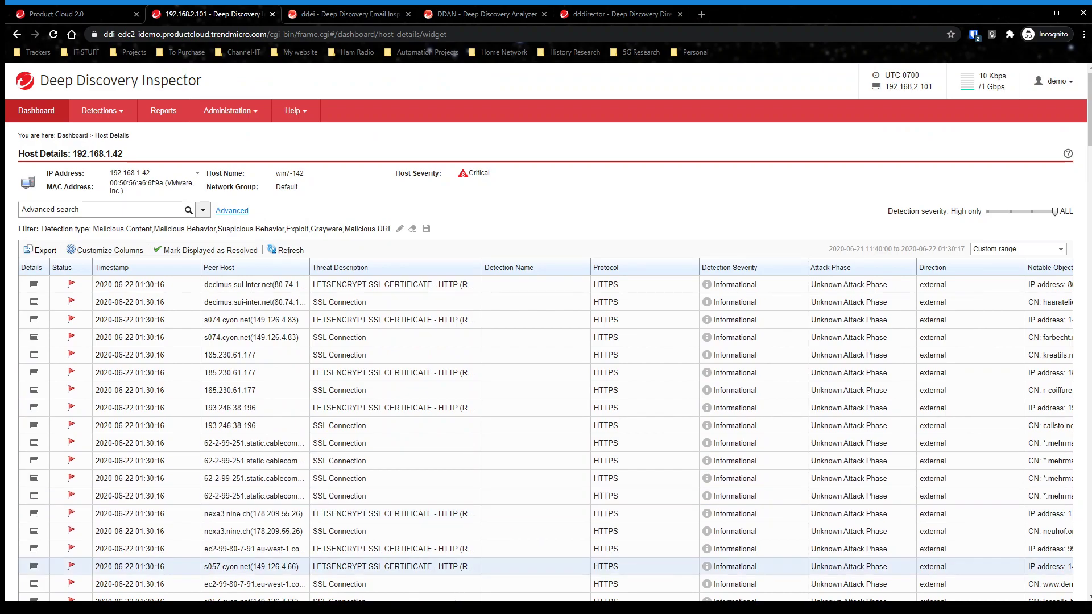
- Set the host's detections table to show 25 entries per page
{"action": "scroll", "coordinate": [489, 560], "scroll_direction": "down", "scroll_amount": 2}
{"action": "scroll", "coordinate": [426, 555], "scroll_direction": "down", "scroll_amount": 15}
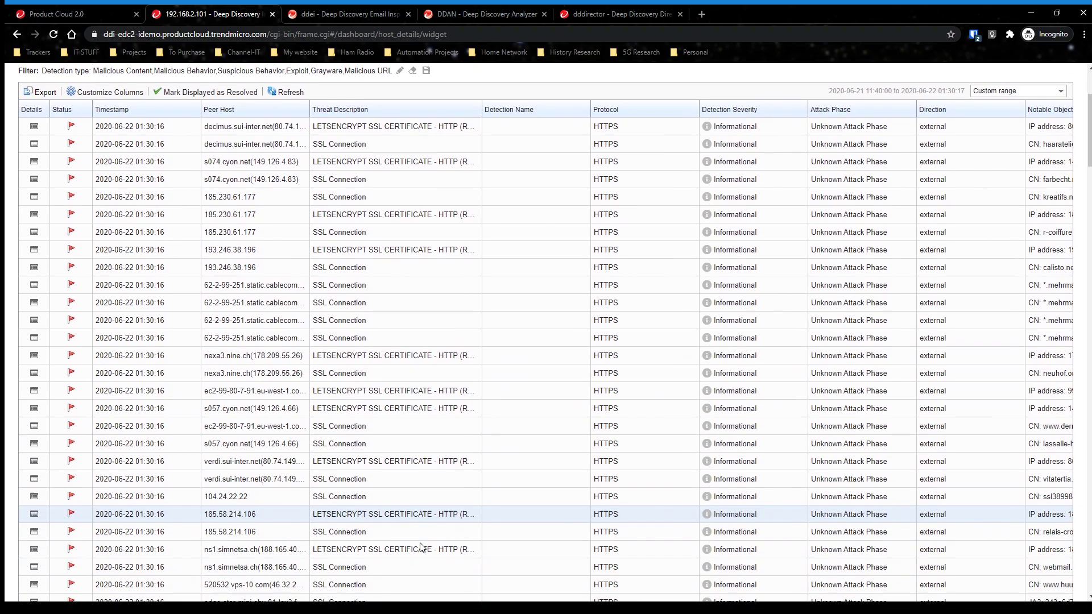
{"action": "scroll", "coordinate": [875, 518], "scroll_direction": "down", "scroll_amount": 15}
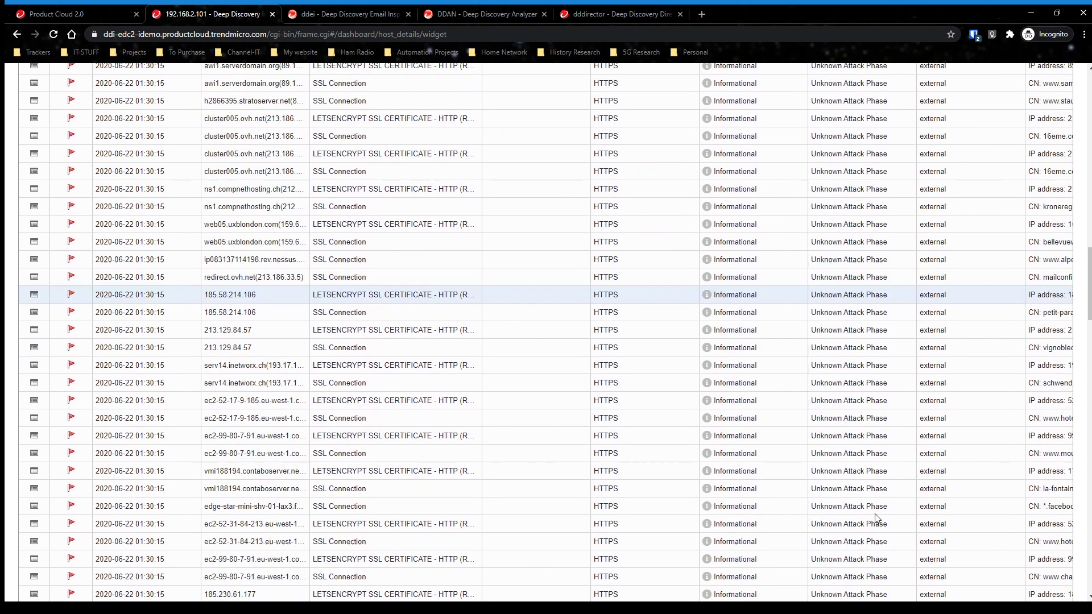
{"action": "scroll", "coordinate": [970, 544], "scroll_direction": "down", "scroll_amount": 15}
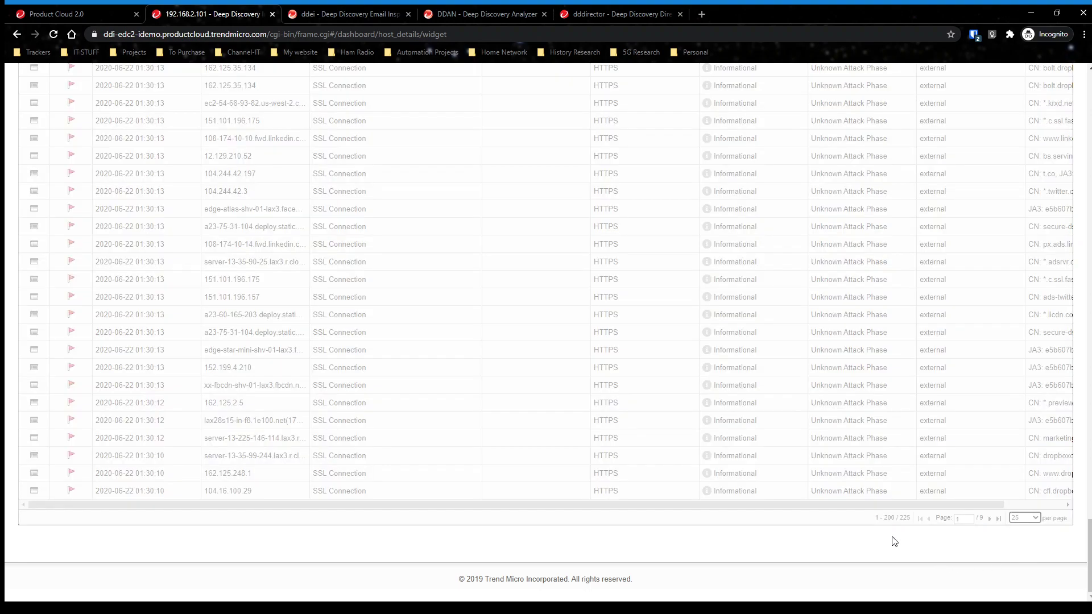
- Bring the Notable Object column of the host's detections table fully into view and examine its entries
{"action": "key", "text": "Home"}
{"action": "scroll", "coordinate": [803, 447], "scroll_direction": "down", "scroll_amount": 1}
{"action": "scroll", "coordinate": [802, 442], "scroll_direction": "down", "scroll_amount": 20}
{"action": "scroll", "coordinate": [801, 443], "scroll_direction": "up", "scroll_amount": 20}
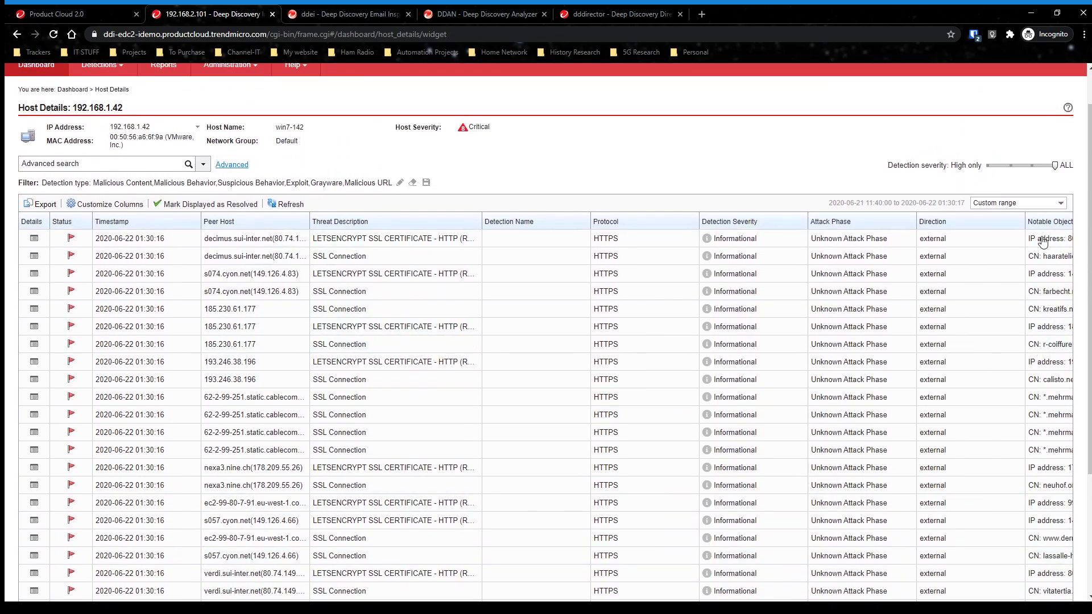
{"action": "scroll", "coordinate": [852, 443], "scroll_direction": "down", "scroll_amount": 3}
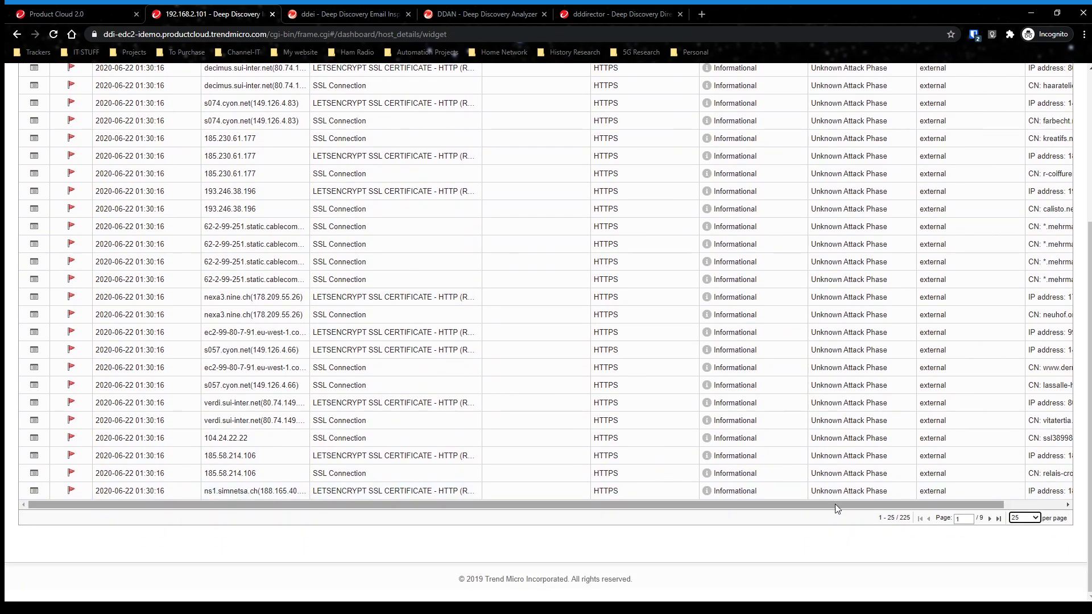
{"action": "left_click_drag", "start_coordinate": [834, 504], "coordinate": [773, 504]}
{"action": "scroll", "coordinate": [1021, 397], "scroll_direction": "up", "scroll_amount": 3}
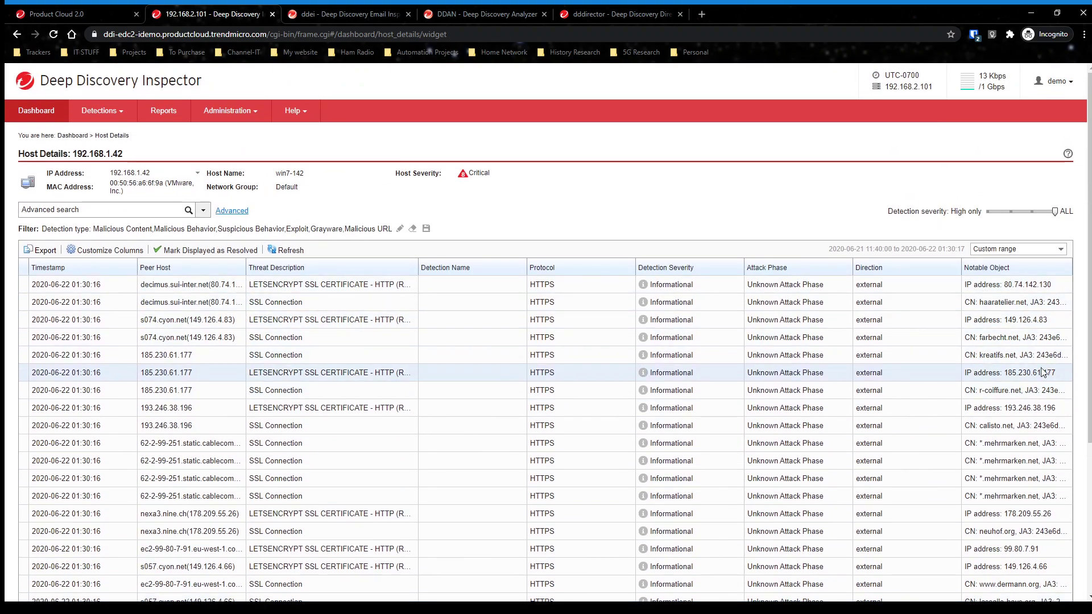
{"action": "scroll", "coordinate": [1043, 364], "scroll_direction": "down", "scroll_amount": 2}
{"action": "scroll", "coordinate": [1050, 423], "scroll_direction": "down", "scroll_amount": 1}
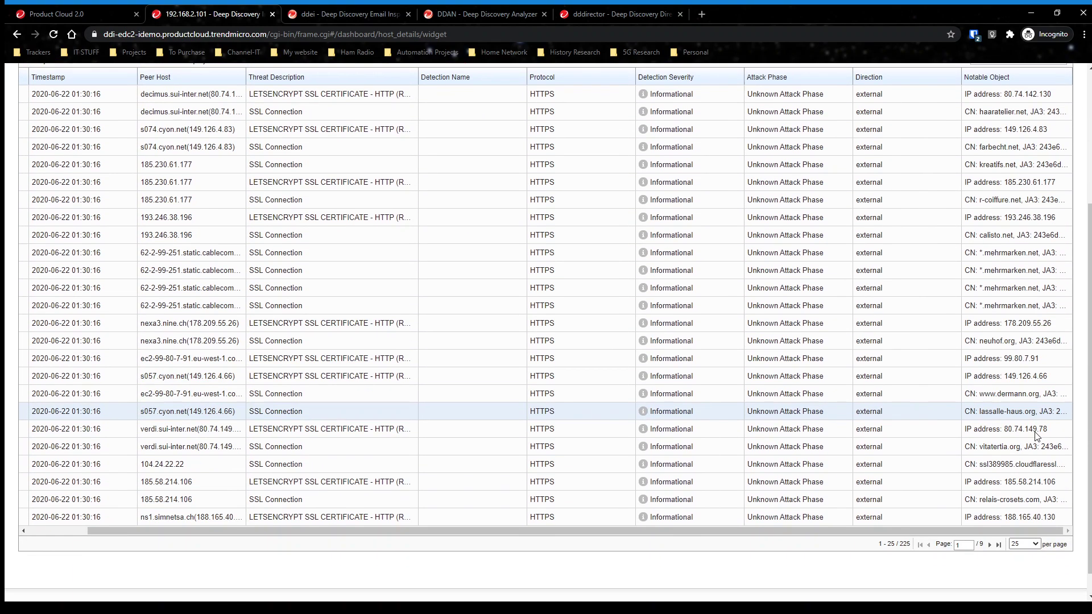
{"action": "scroll", "coordinate": [1022, 402], "scroll_direction": "up", "scroll_amount": 3}
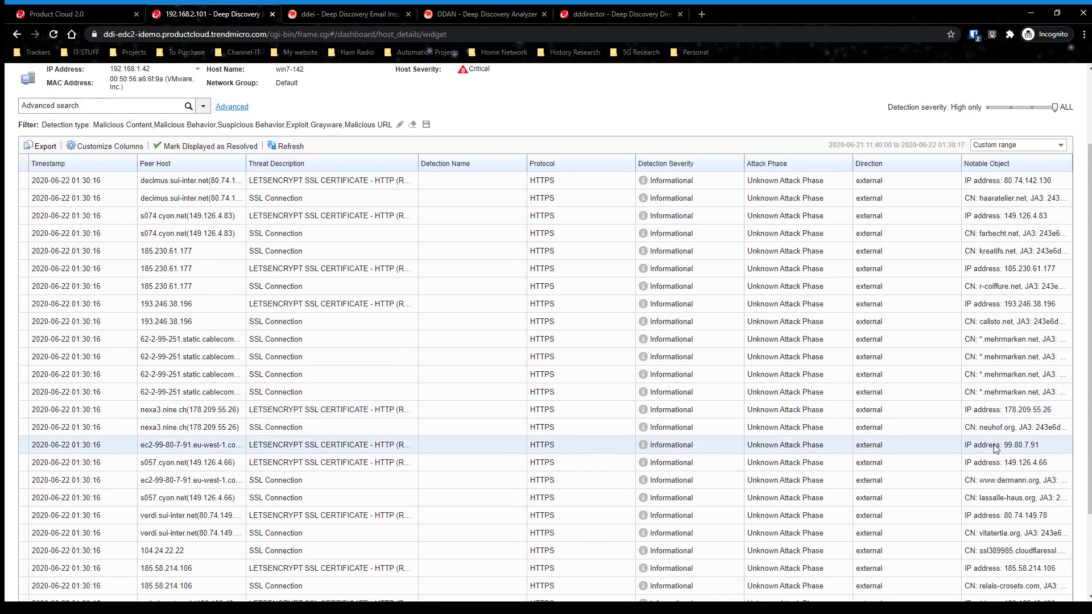
{"action": "scroll", "coordinate": [966, 500], "scroll_direction": "down", "scroll_amount": 4}
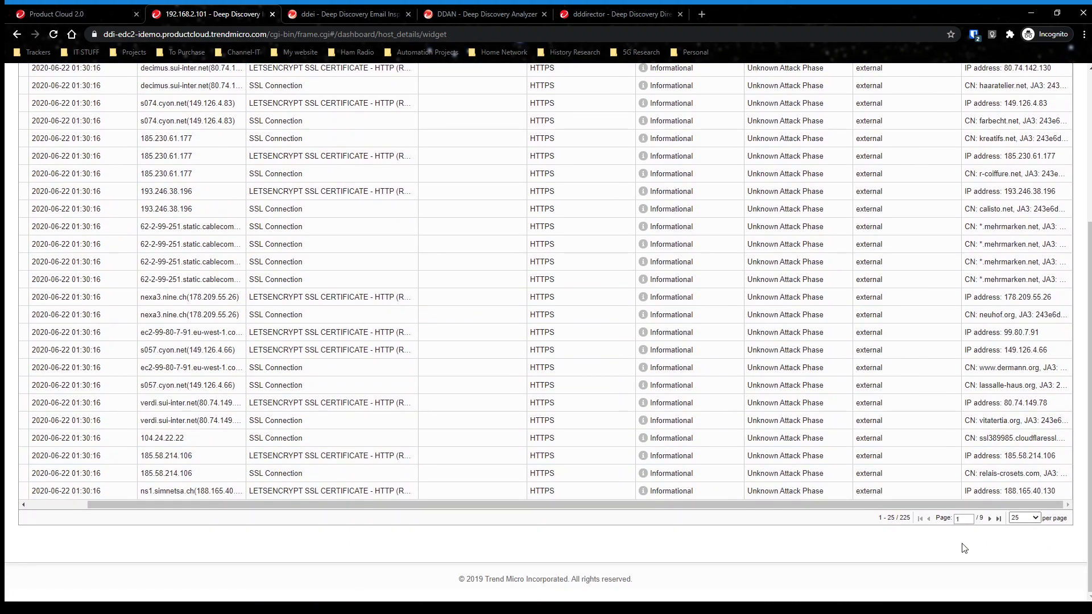
- Go to page 2 of the host's detections and examine the notable objects listed there
{"action": "left_click", "coordinate": [989, 518]}
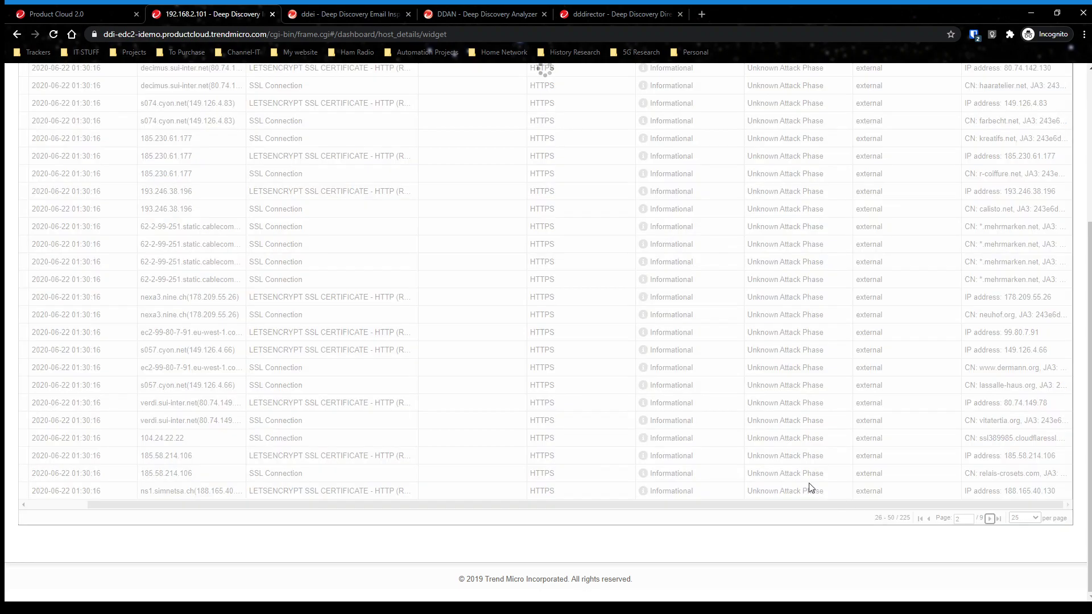
{"action": "scroll", "coordinate": [909, 398], "scroll_direction": "up", "scroll_amount": 3}
{"action": "scroll", "coordinate": [973, 403], "scroll_direction": "down", "scroll_amount": 1}
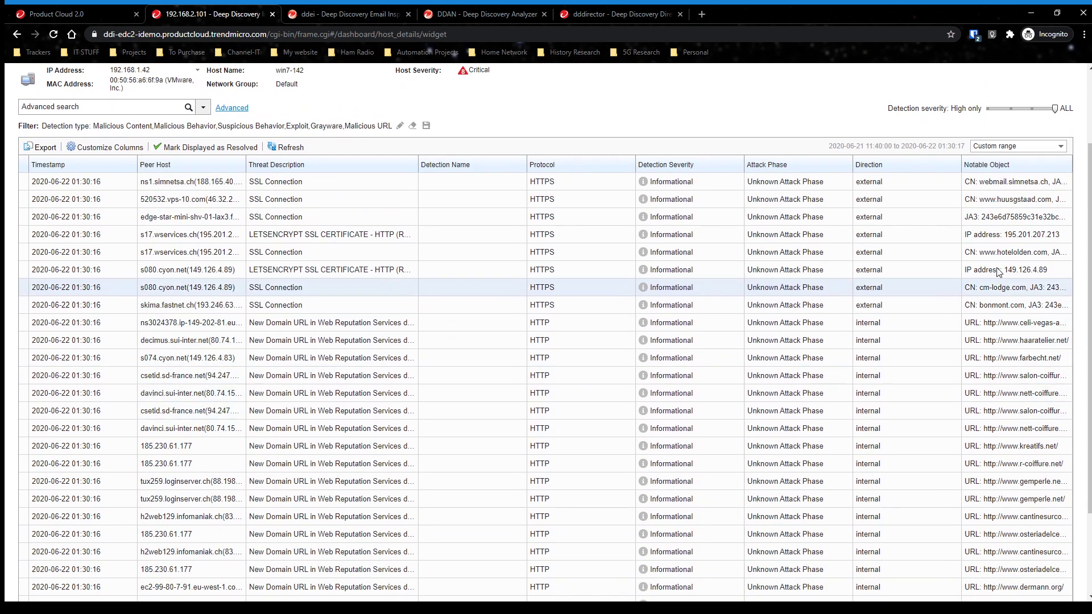
{"action": "scroll", "coordinate": [612, 442], "scroll_direction": "up", "scroll_amount": 1}
{"action": "scroll", "coordinate": [612, 442], "scroll_direction": "up", "scroll_amount": 1}
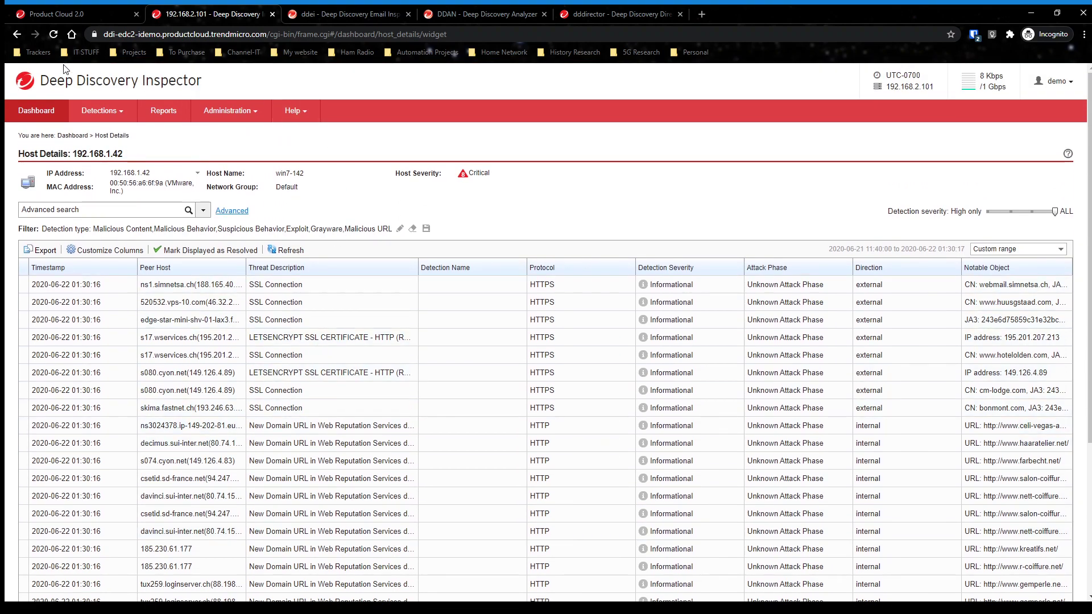
- Return to the dashboard and open its Threat Monitoring page
{"action": "left_click", "coordinate": [35, 110]}
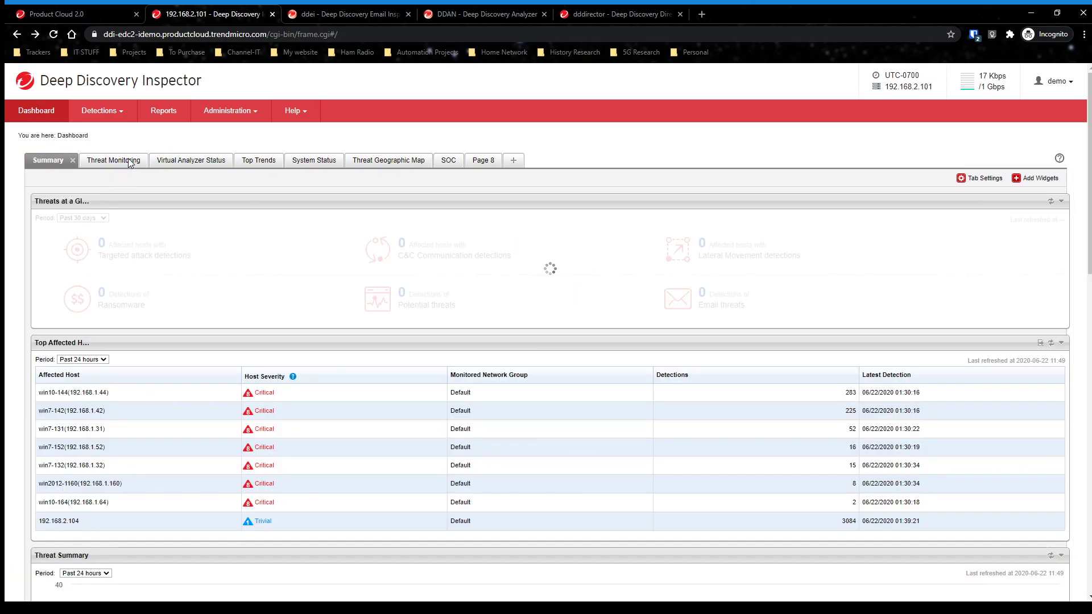
{"action": "left_click", "coordinate": [129, 160]}
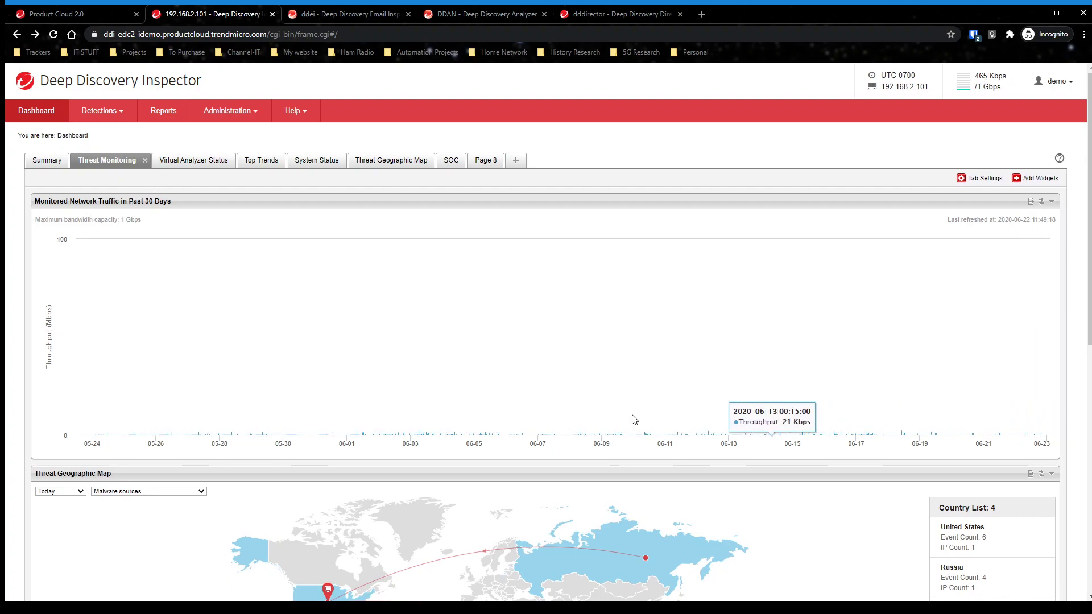
- Focus the Threat Geographic Map on Russia and open the detections of its BKDR_SWRORT.SM malware source
{"action": "scroll", "coordinate": [682, 415], "scroll_direction": "down", "scroll_amount": 4}
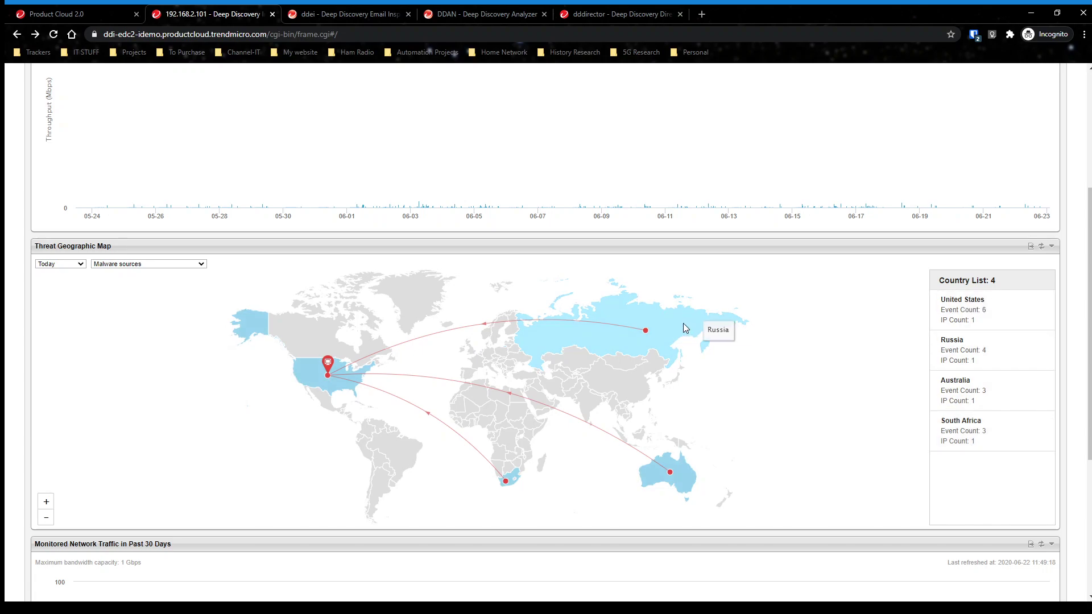
{"action": "left_click", "coordinate": [602, 328]}
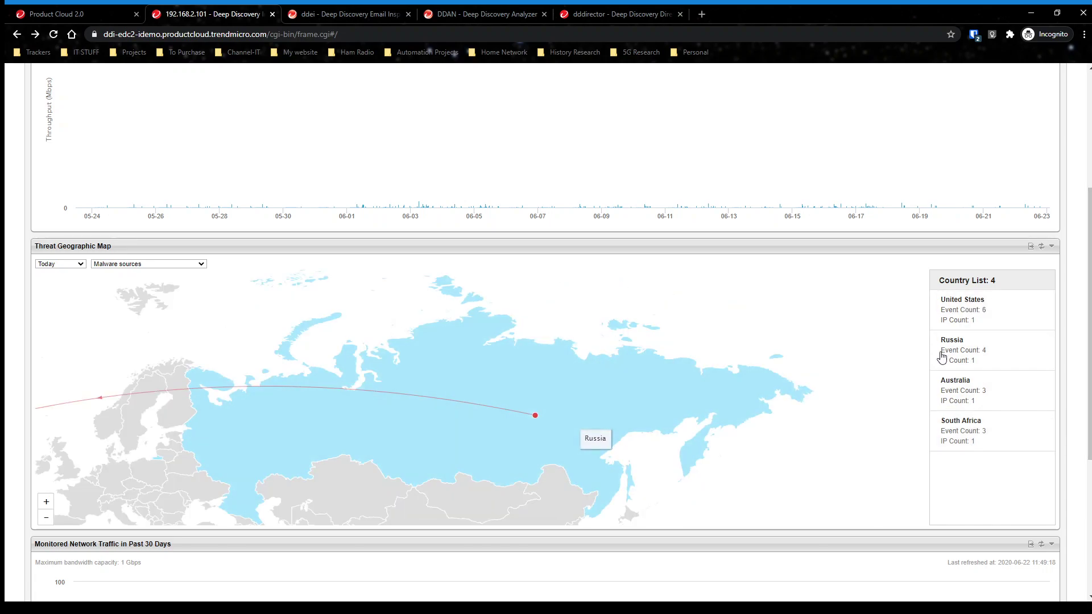
{"action": "left_click", "coordinate": [963, 352]}
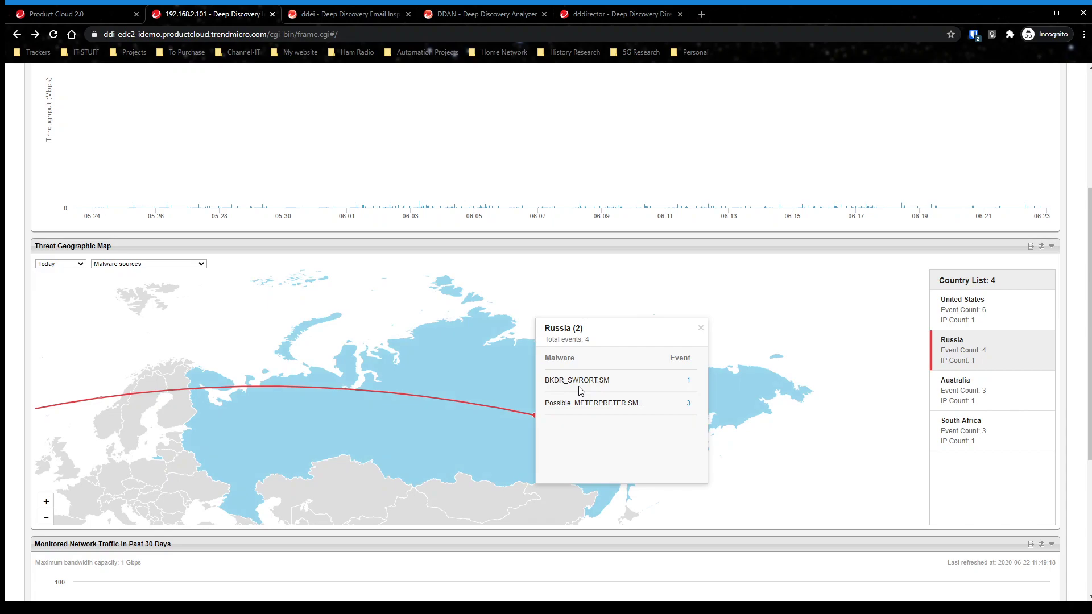
{"action": "left_click", "coordinate": [688, 385]}
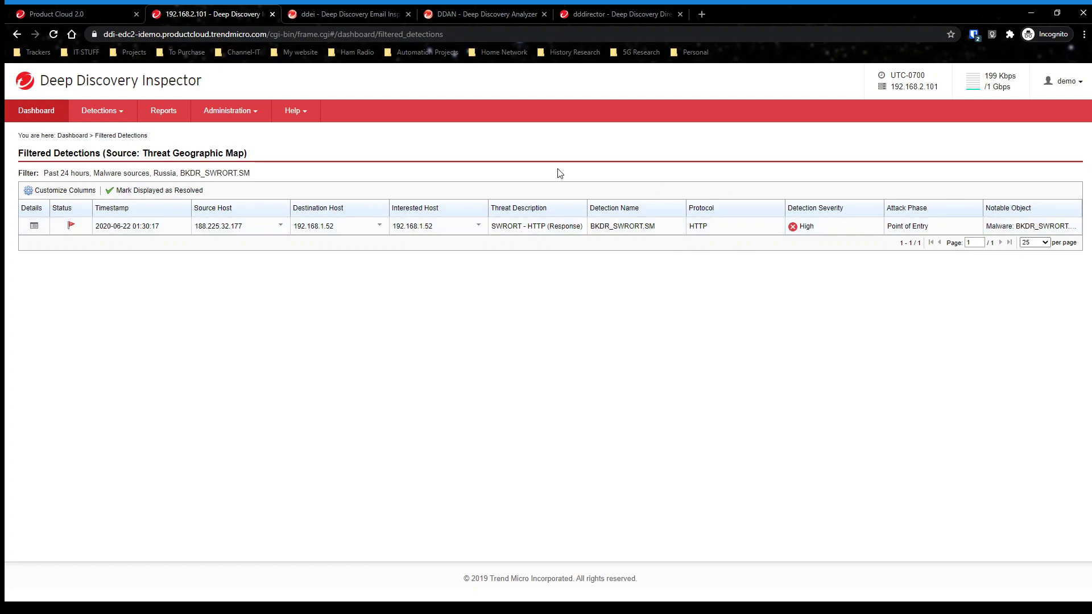
- Go back to the dashboard, open Virtual Analyzer Status and check the throughput in the Monitored Network Traffic chart
{"action": "left_click", "coordinate": [22, 36]}
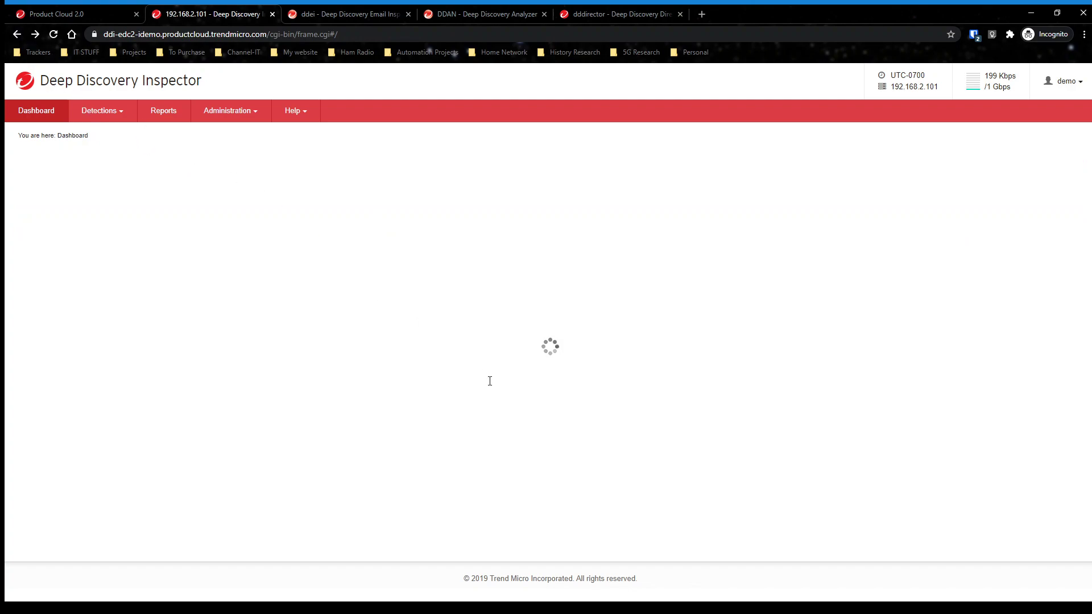
{"action": "left_click", "coordinate": [204, 166]}
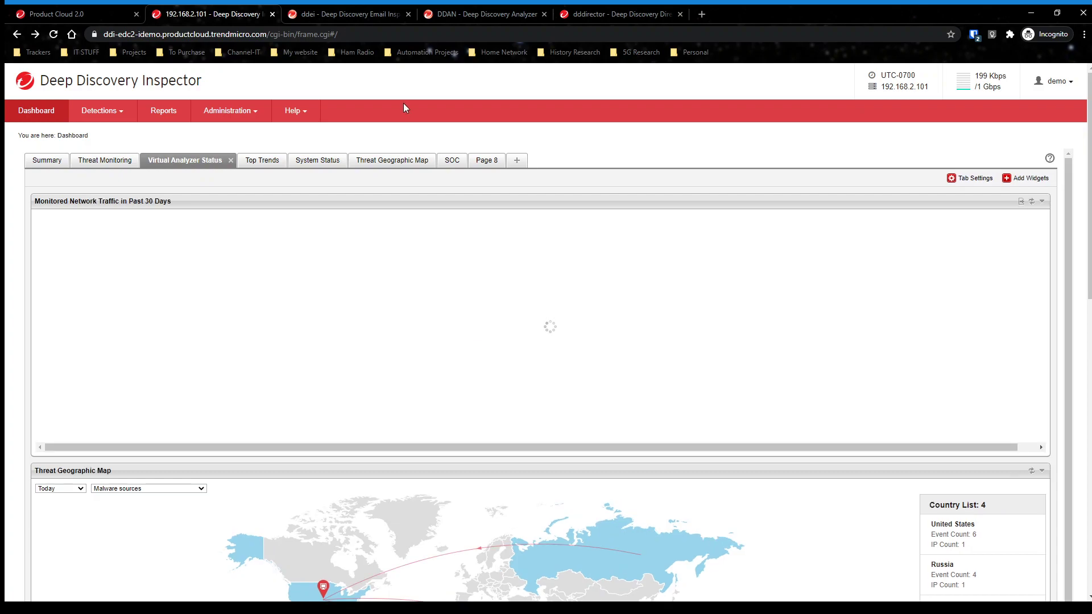
{"action": "scroll", "coordinate": [454, 205], "scroll_direction": "down", "scroll_amount": 2}
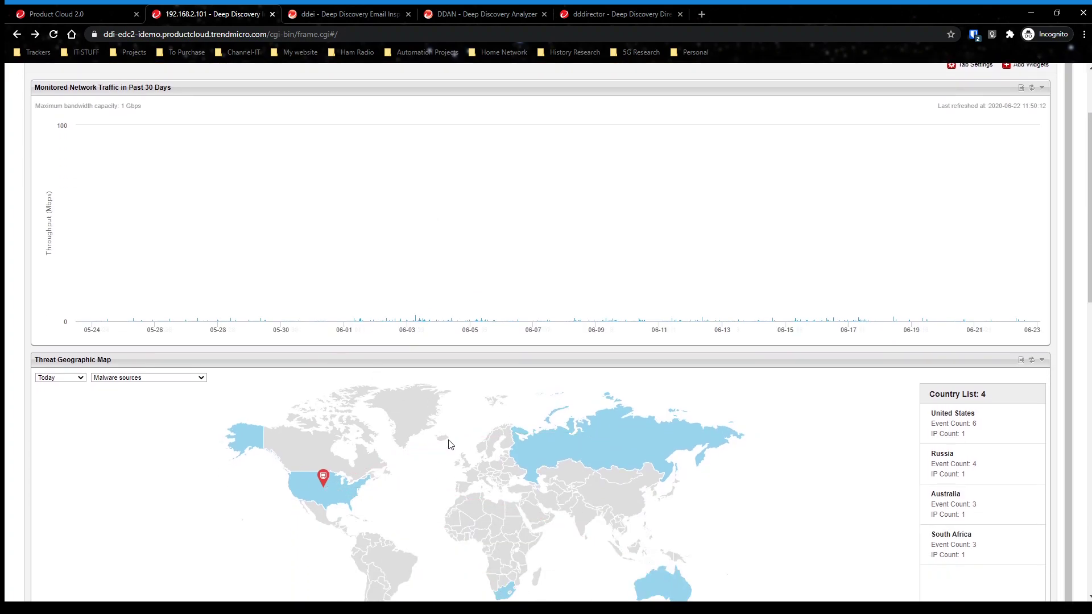
{"action": "mouse_move", "coordinate": [961, 272]}
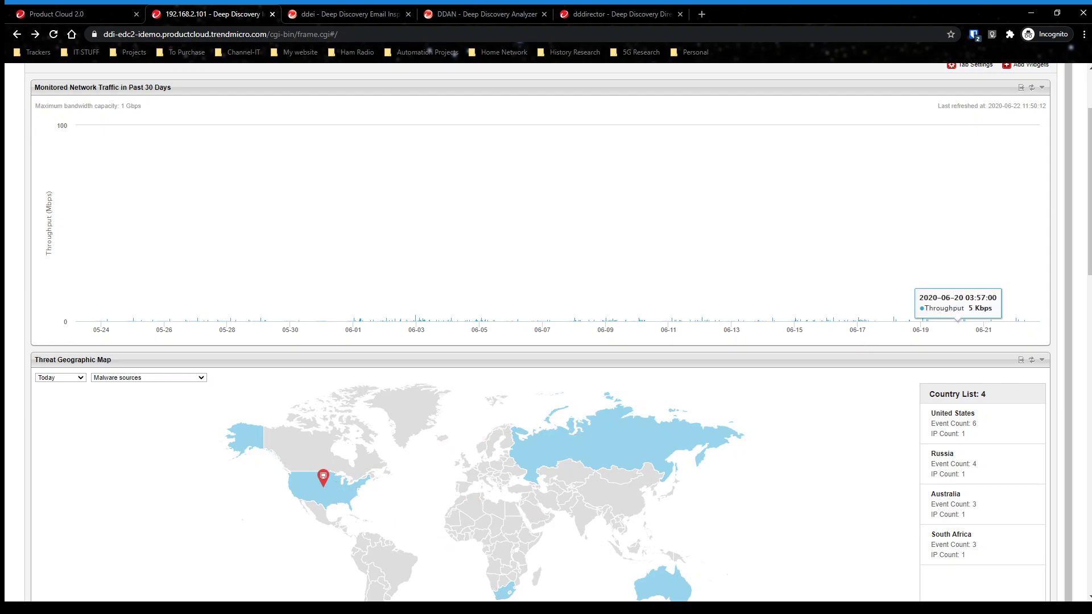
- Review the Top Suspicious Files, Top Hosts with Virtual Analyzer Detections and Virtual Analyzer widgets
{"action": "left_click_drag", "start_coordinate": [1090, 148], "coordinate": [1089, 371]}
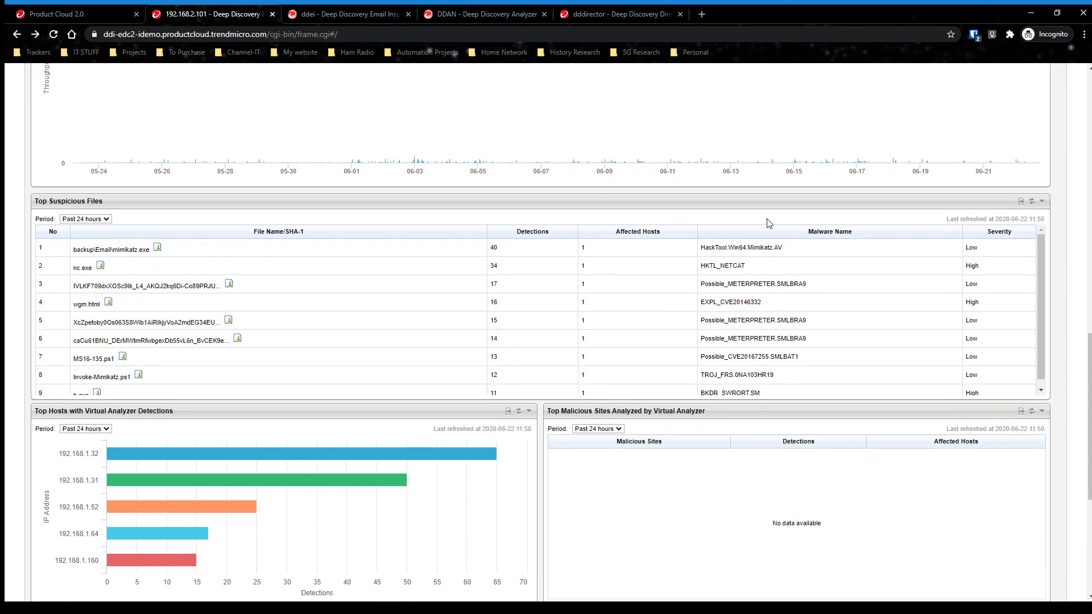
{"action": "left_click_drag", "start_coordinate": [1090, 372], "coordinate": [1090, 381]}
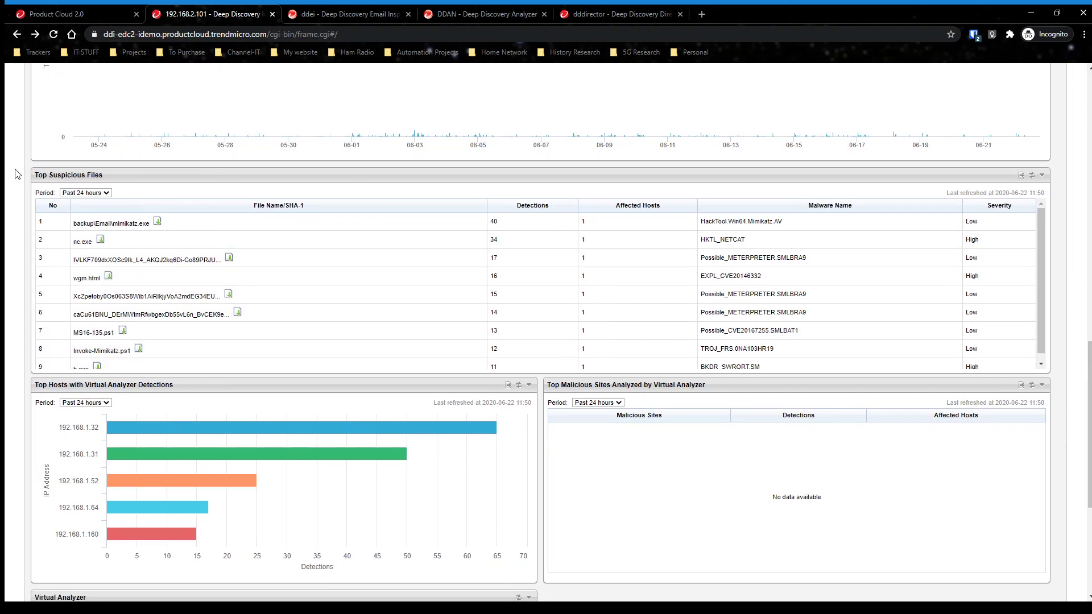
{"action": "left_click_drag", "start_coordinate": [1089, 370], "coordinate": [1080, 418]}
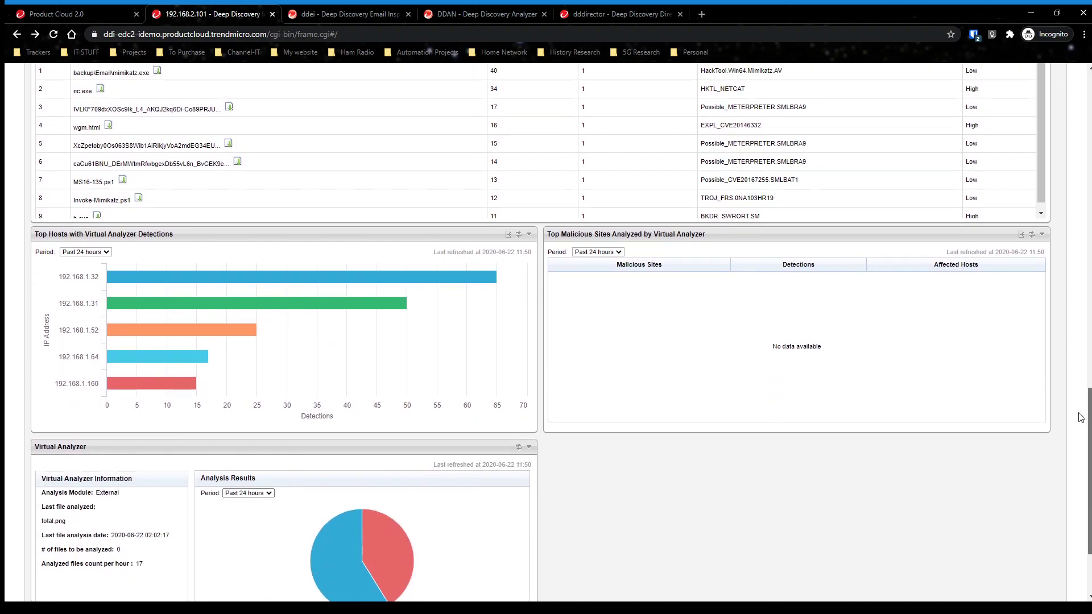
{"action": "mouse_move", "coordinate": [206, 317]}
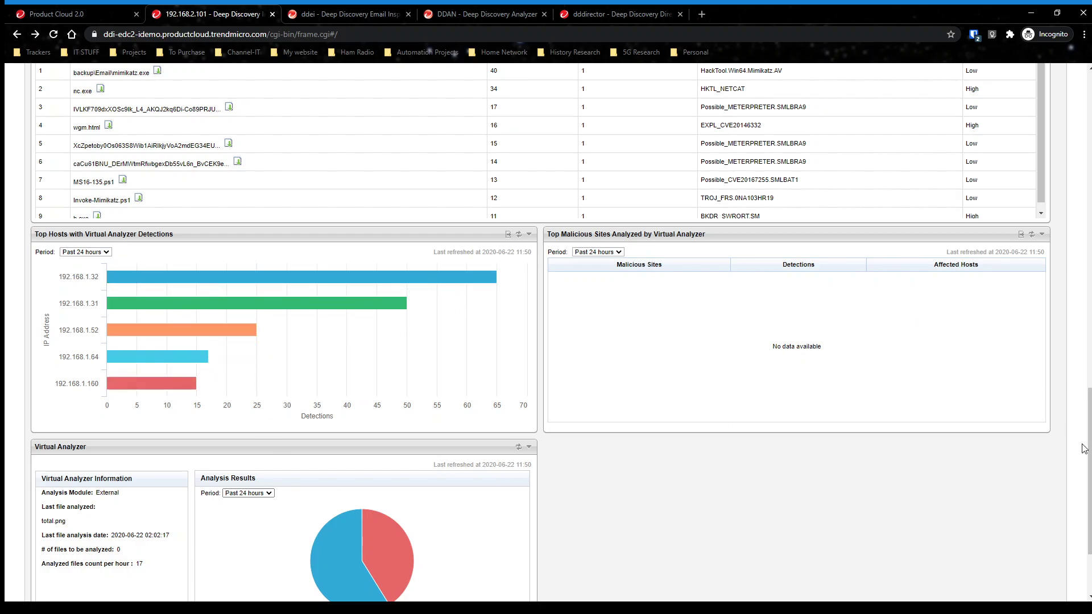
{"action": "scroll", "coordinate": [1071, 471], "scroll_direction": "down", "scroll_amount": 3}
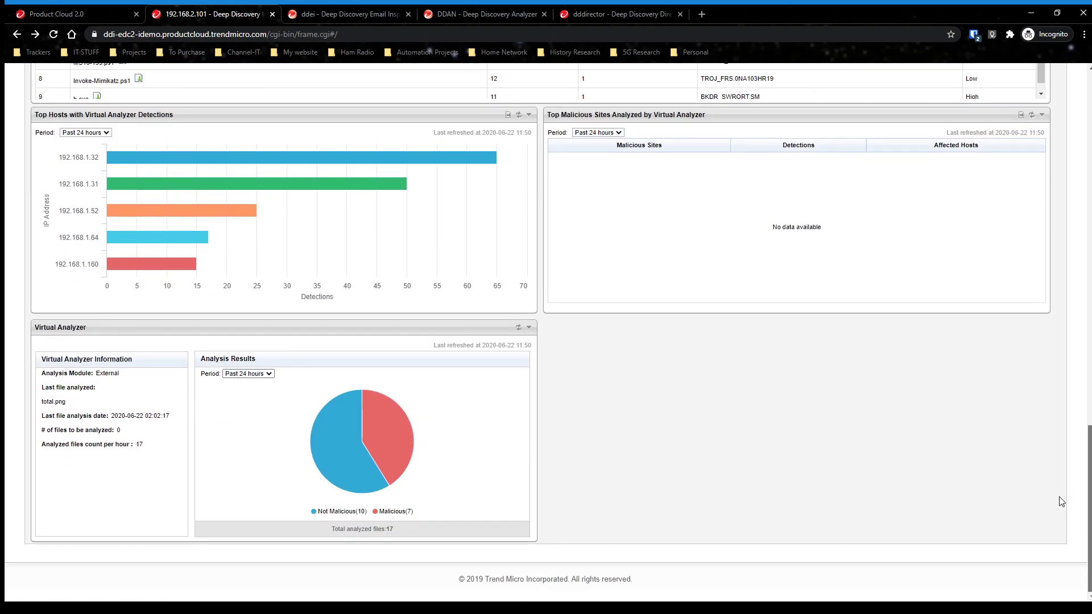
- Set the Virtual Analyzer widget's Analysis Results period to Past 30 days and check the chart's malicious and non-malicious shares
{"action": "mouse_move", "coordinate": [419, 404]}
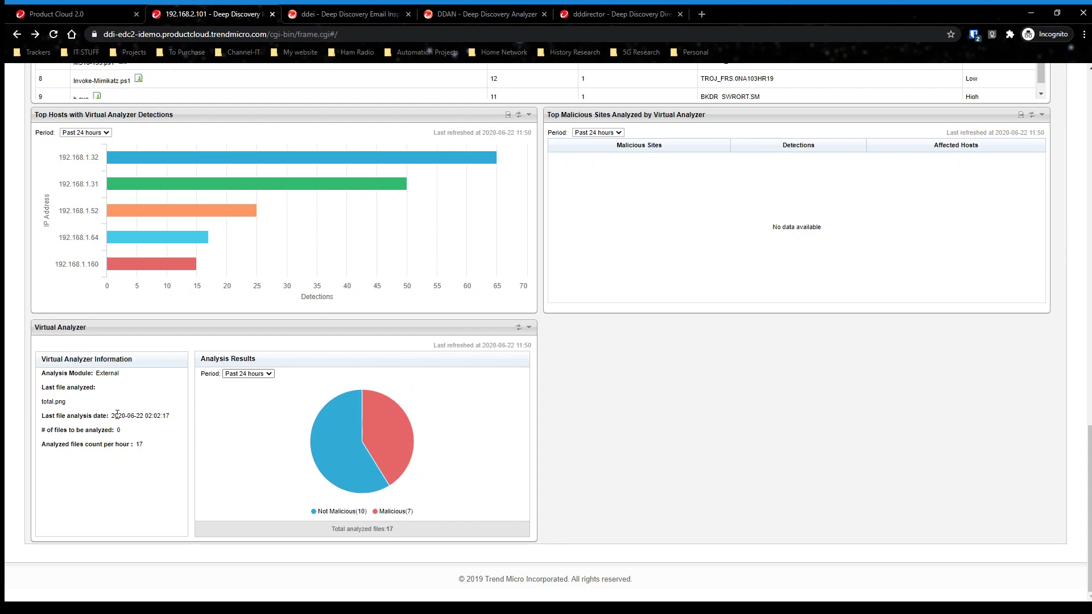
{"action": "left_click", "coordinate": [254, 373]}
{"action": "left_click", "coordinate": [240, 410]}
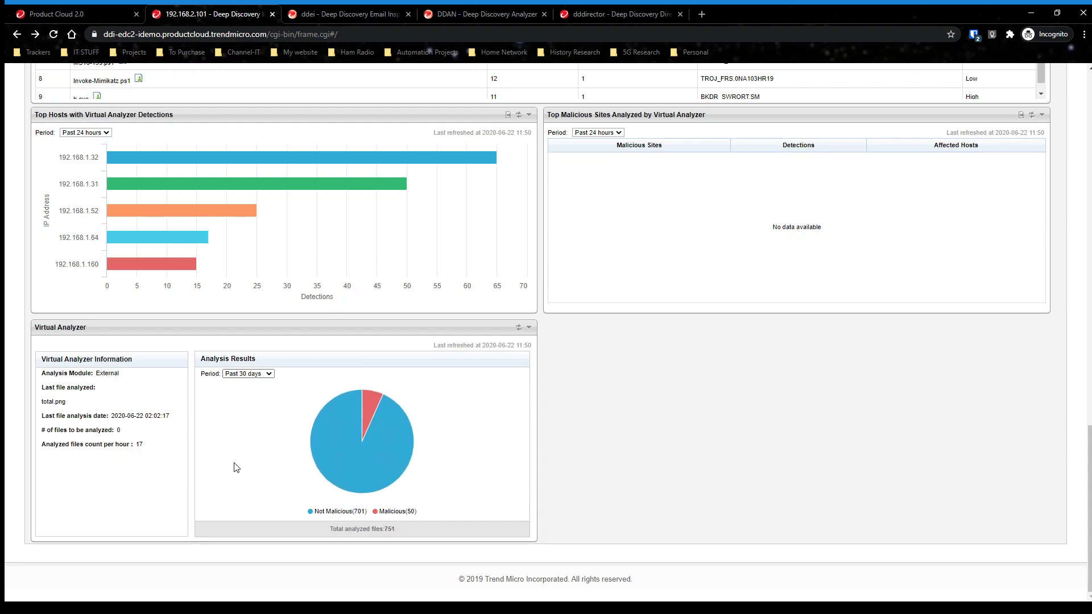
{"action": "mouse_move", "coordinate": [340, 460]}
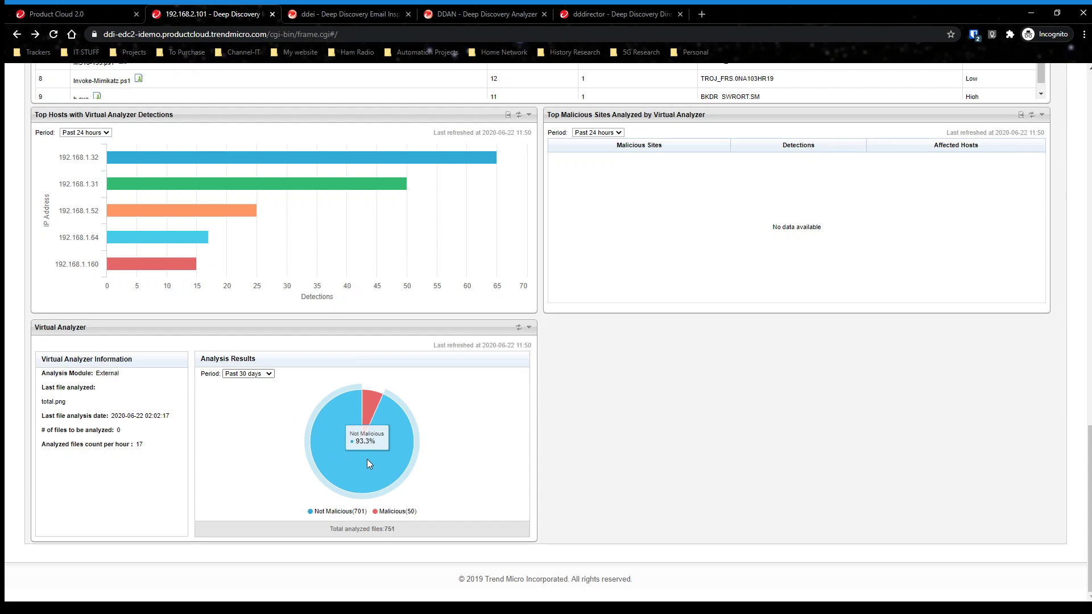
{"action": "mouse_move", "coordinate": [378, 406]}
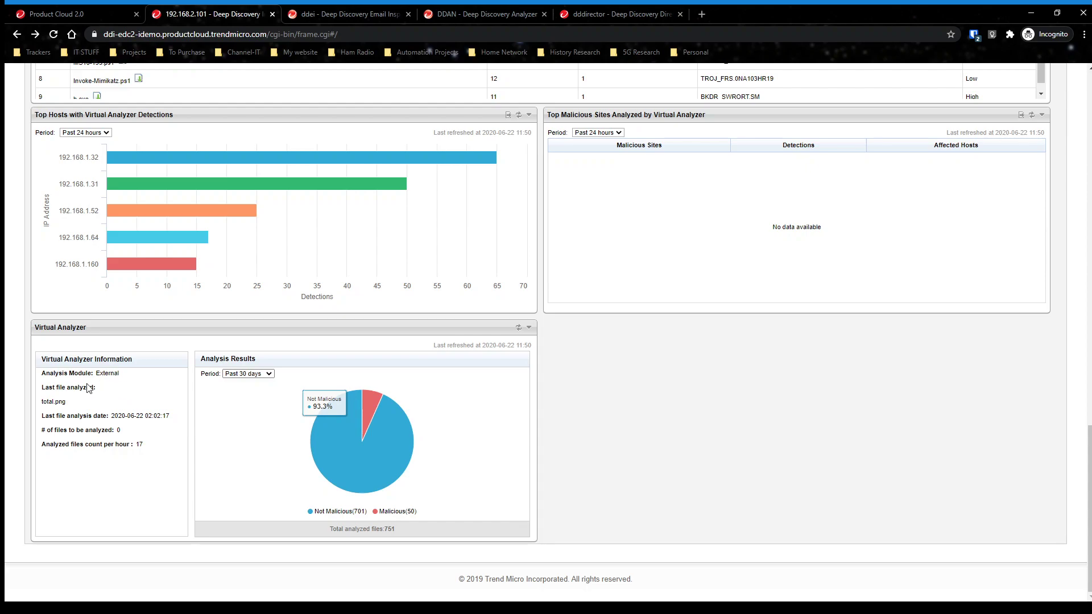
- Examine the malware names and severities of the entries in the Top Suspicious Files widget
{"action": "scroll", "coordinate": [443, 313], "scroll_direction": "up", "scroll_amount": 6}
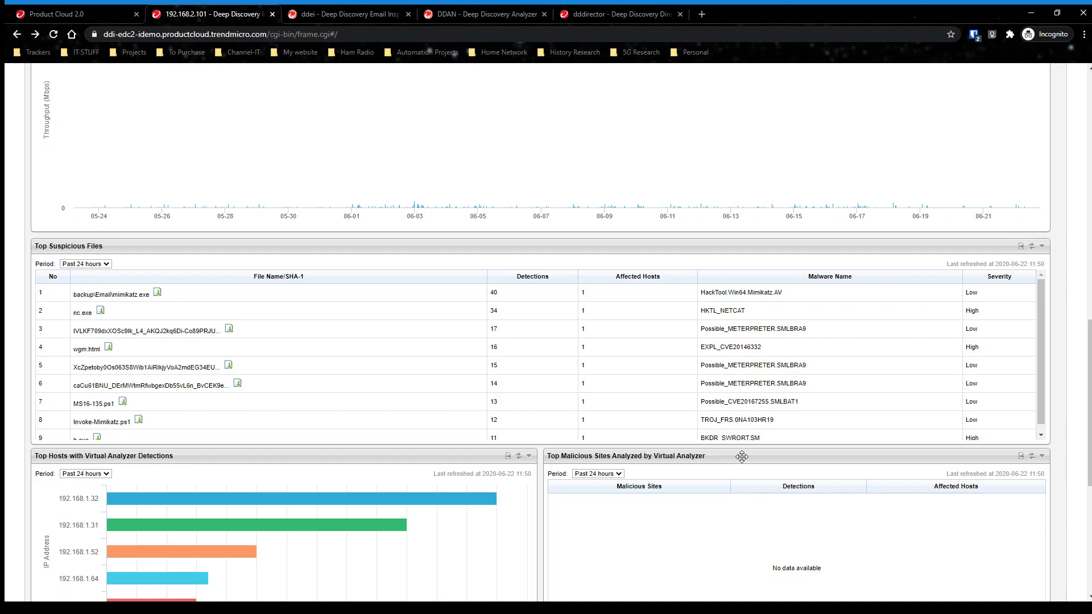
{"action": "left_click", "coordinate": [724, 368]}
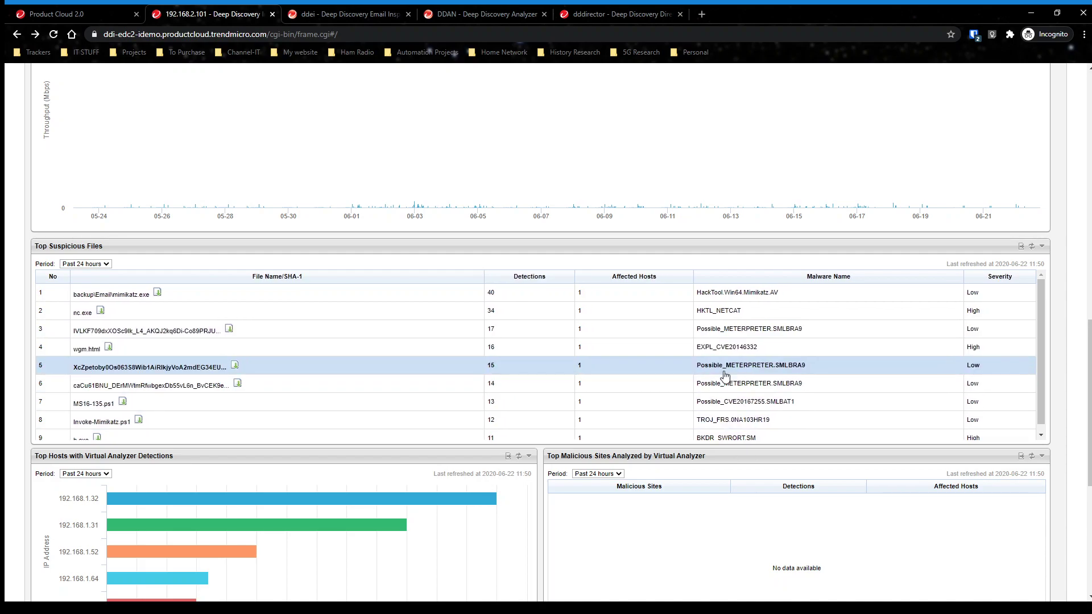
{"action": "scroll", "coordinate": [725, 375], "scroll_direction": "up", "scroll_amount": 2}
{"action": "left_click", "coordinate": [75, 423]}
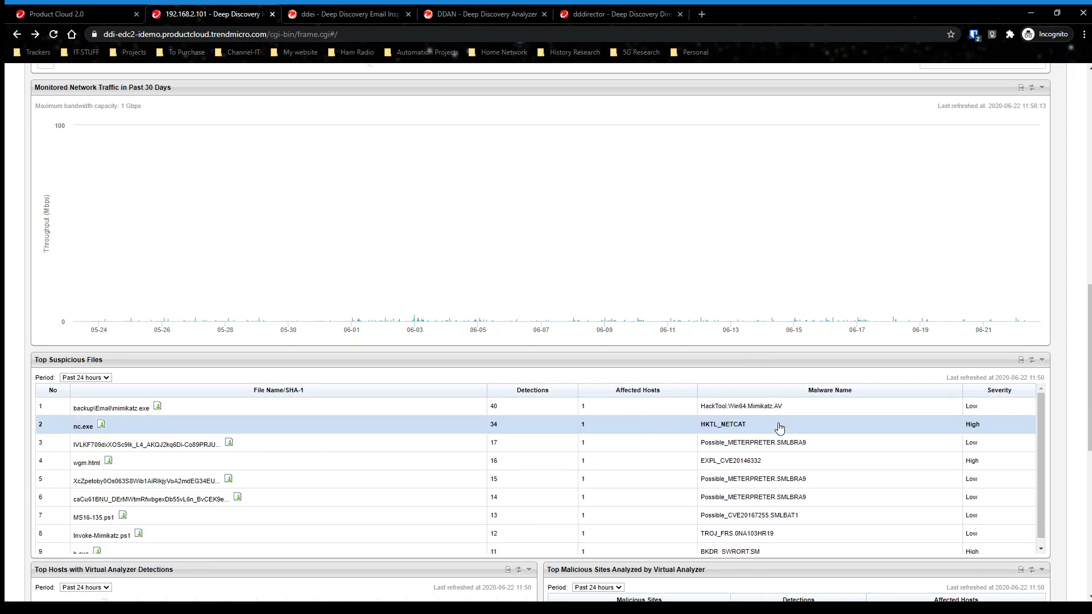
{"action": "left_click", "coordinate": [756, 478]}
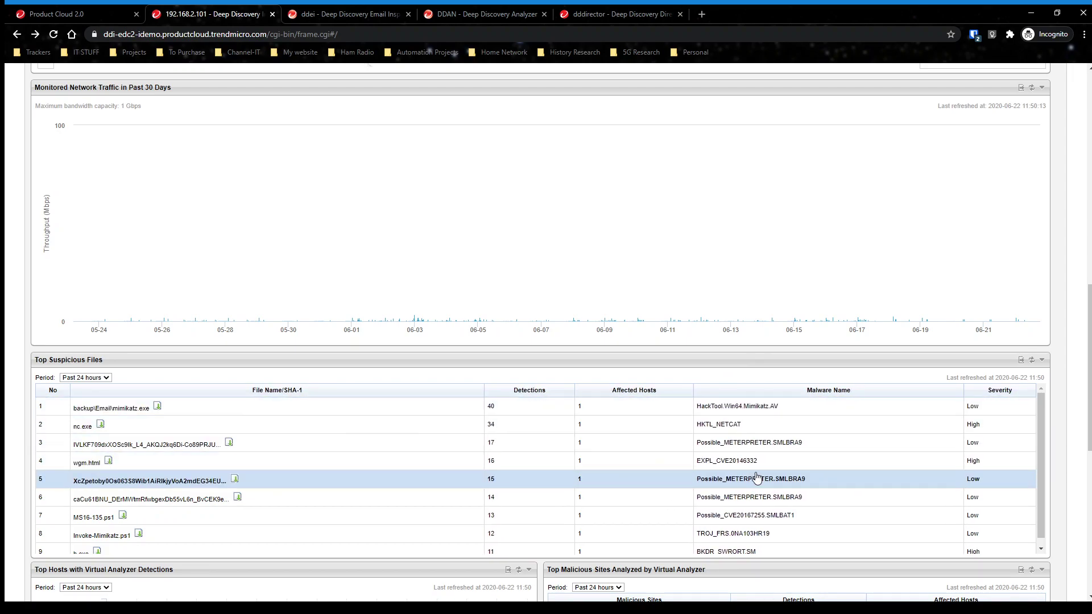
{"action": "left_click", "coordinate": [800, 448]}
{"action": "left_click", "coordinate": [807, 467]}
- Open the Top Trends dashboard page and set the Top Disruptive Applications and Top Malicious URLs Detected periods to Past 30 days
{"action": "scroll", "coordinate": [808, 473], "scroll_direction": "up", "scroll_amount": 9}
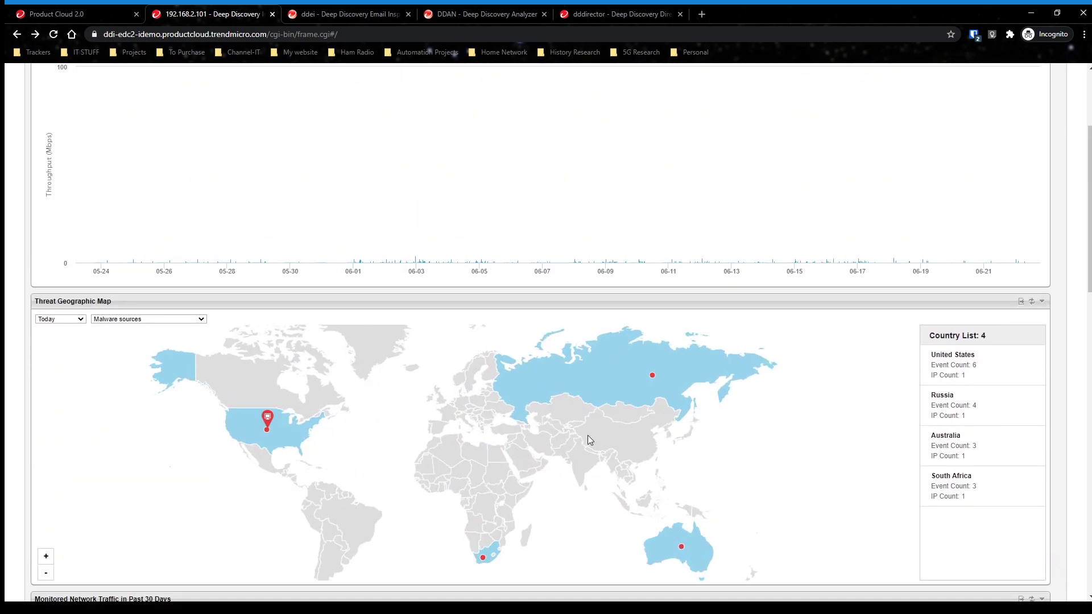
{"action": "scroll", "coordinate": [655, 317], "scroll_direction": "down", "scroll_amount": 7}
{"action": "scroll", "coordinate": [647, 237], "scroll_direction": "up", "scroll_amount": 4}
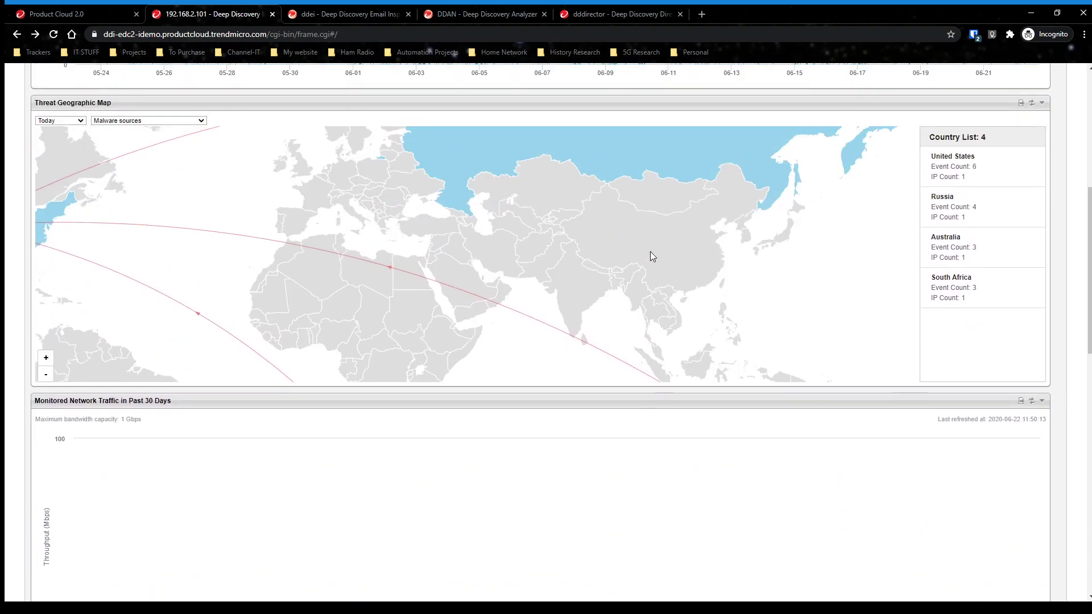
{"action": "scroll", "coordinate": [623, 276], "scroll_direction": "down", "scroll_amount": 1}
{"action": "scroll", "coordinate": [458, 289], "scroll_direction": "up", "scroll_amount": 6}
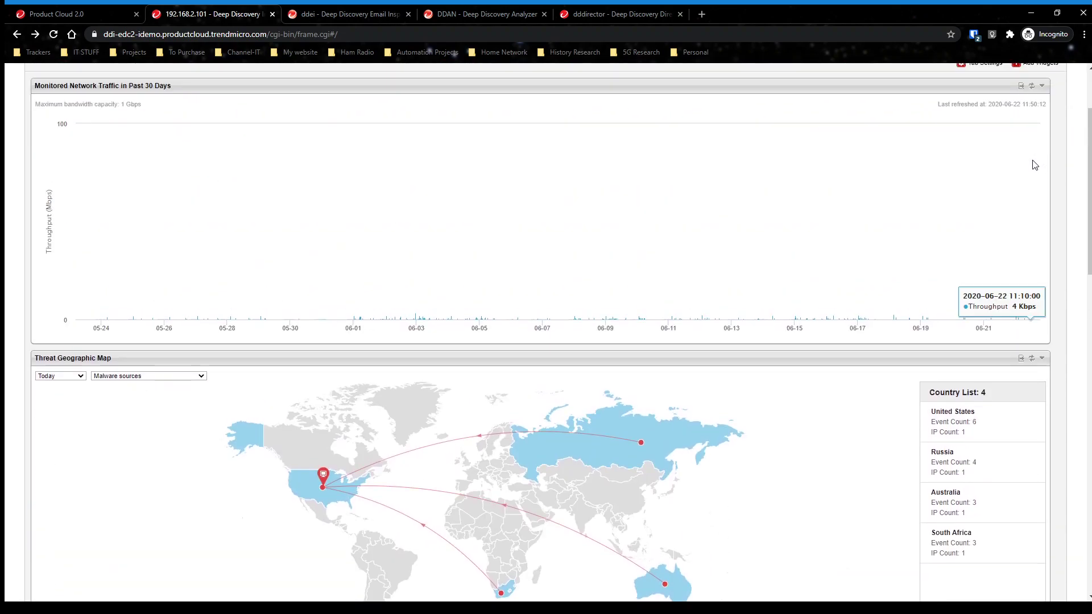
{"action": "left_click", "coordinate": [261, 160]}
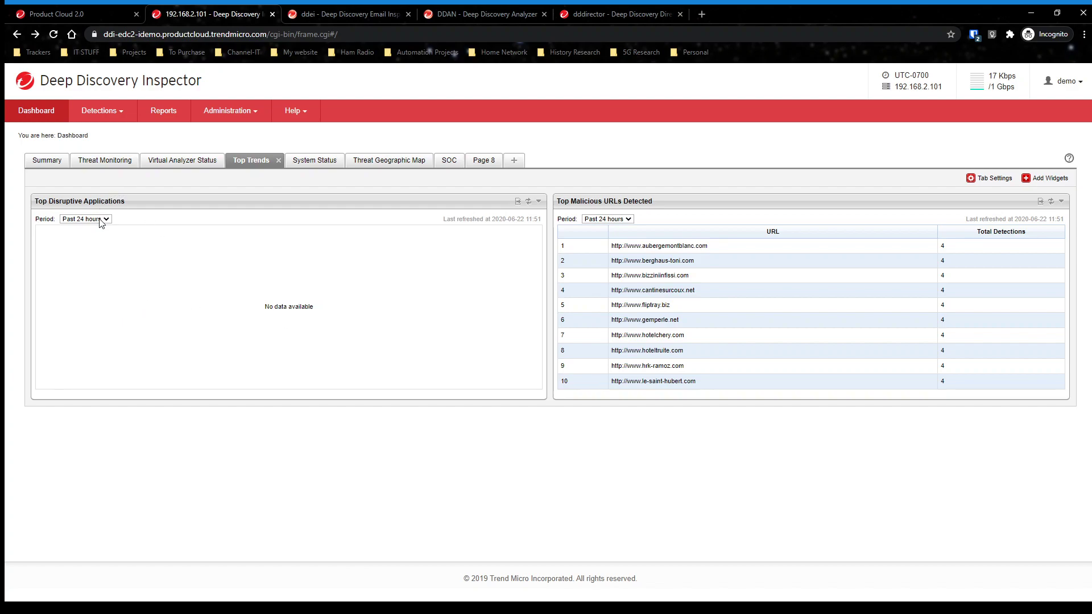
{"action": "left_click", "coordinate": [70, 257]}
{"action": "left_click", "coordinate": [604, 254]}
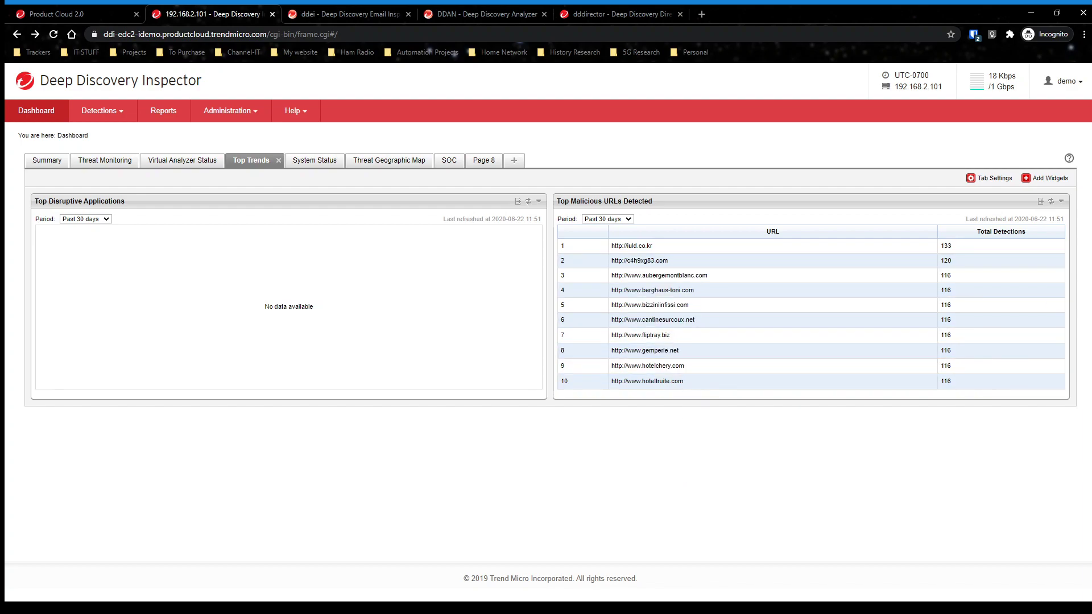
- Check CPU, memory and disk usage on the System Status page and open the Threat Geographic Map page
{"action": "left_click", "coordinate": [335, 165]}
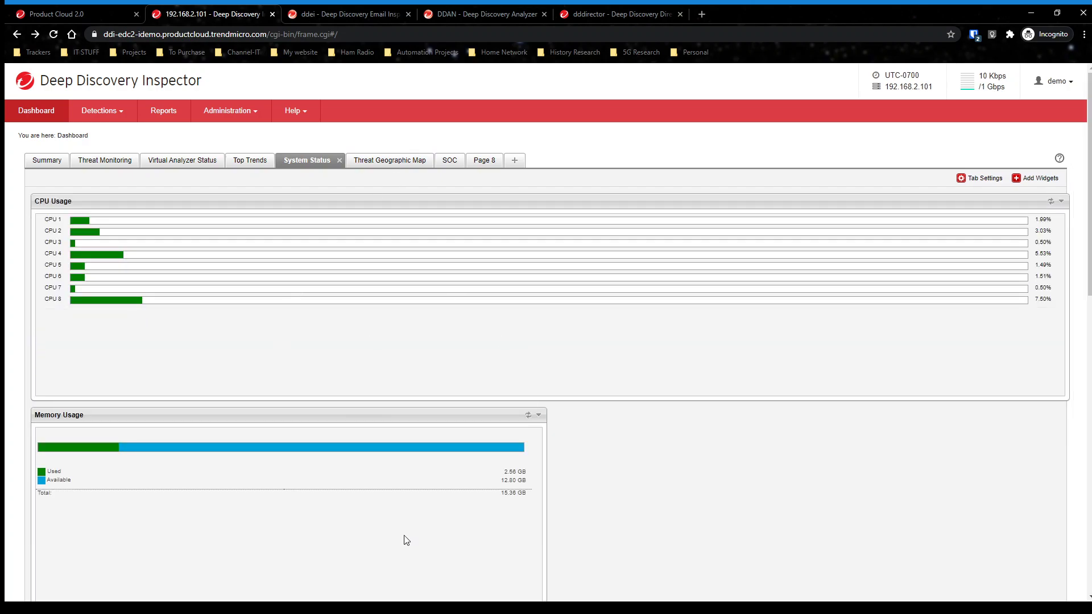
{"action": "scroll", "coordinate": [429, 266], "scroll_direction": "down", "scroll_amount": 2}
{"action": "scroll", "coordinate": [429, 266], "scroll_direction": "up", "scroll_amount": 2}
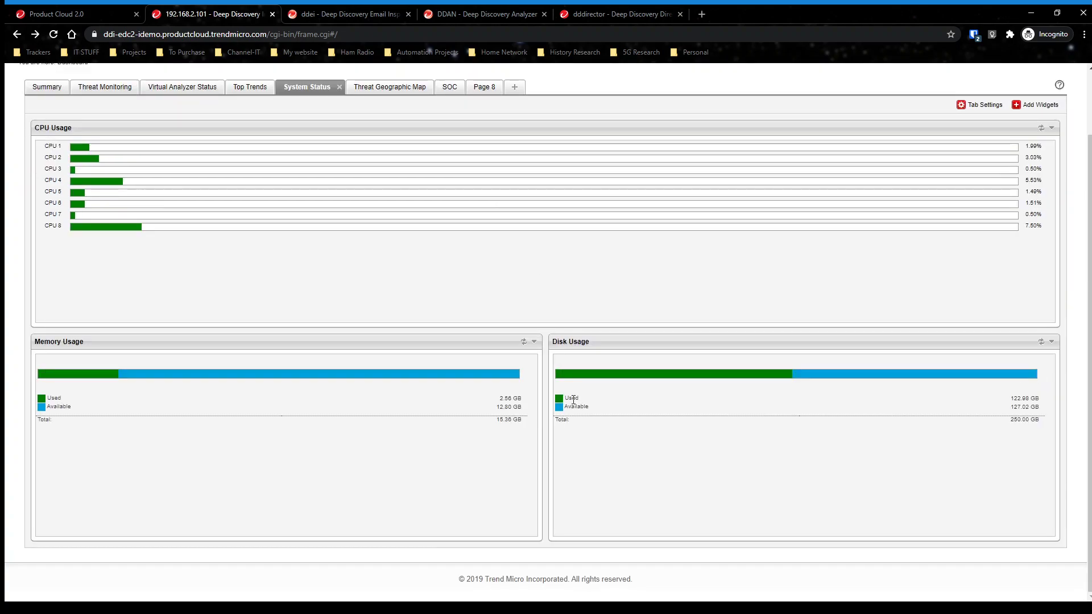
{"action": "left_click", "coordinate": [390, 160]}
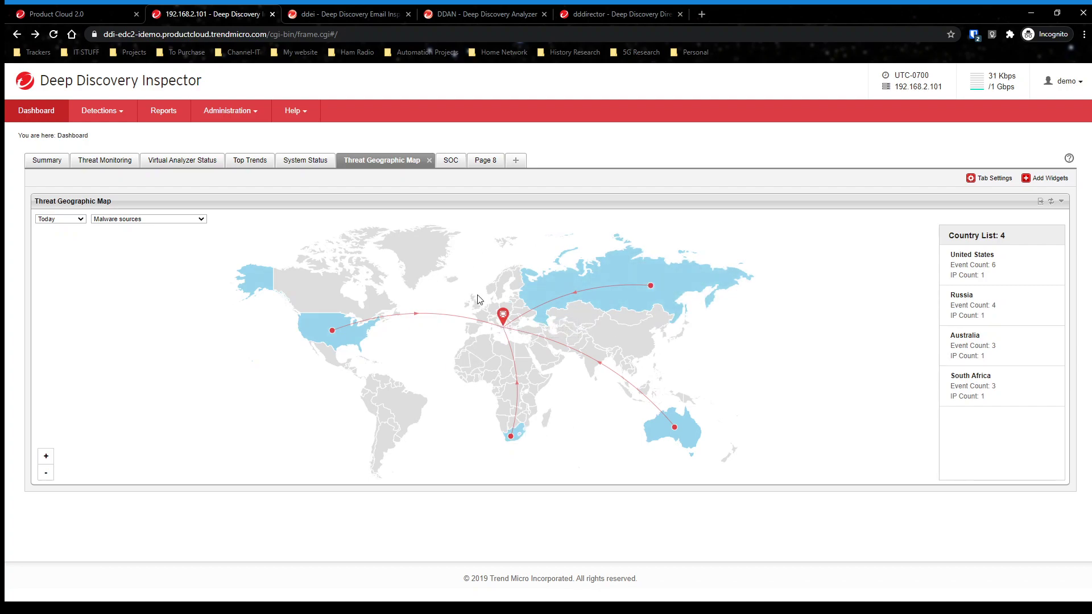
- Open the SOC dashboard page and set the Scanned Traffic by Protocol Type period to Past 30 days
{"action": "left_click", "coordinate": [451, 160]}
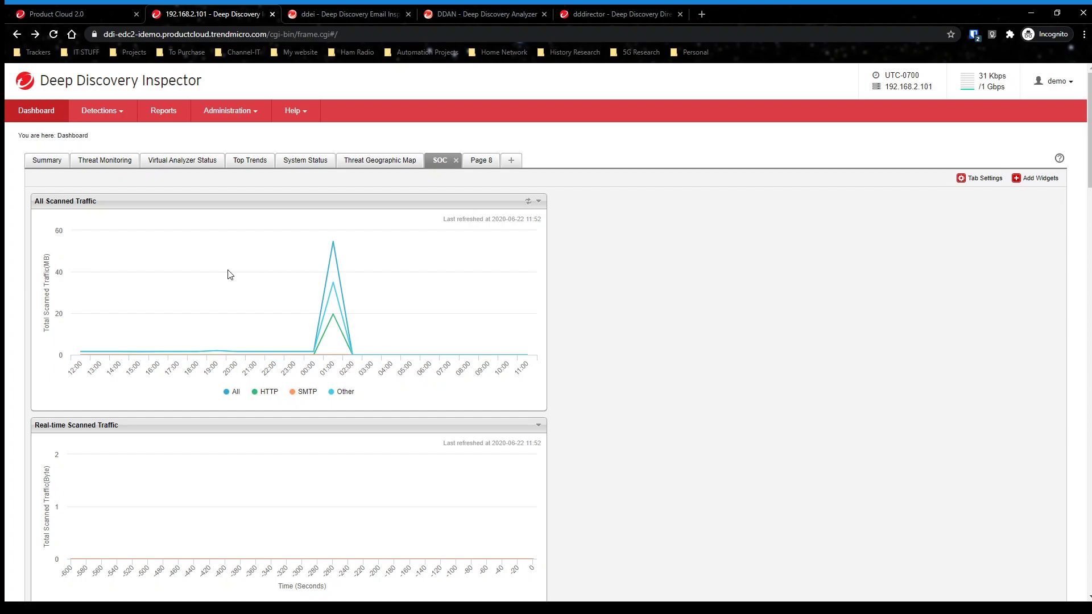
{"action": "scroll", "coordinate": [319, 194], "scroll_direction": "down", "scroll_amount": 4}
{"action": "scroll", "coordinate": [588, 300], "scroll_direction": "up", "scroll_amount": 4}
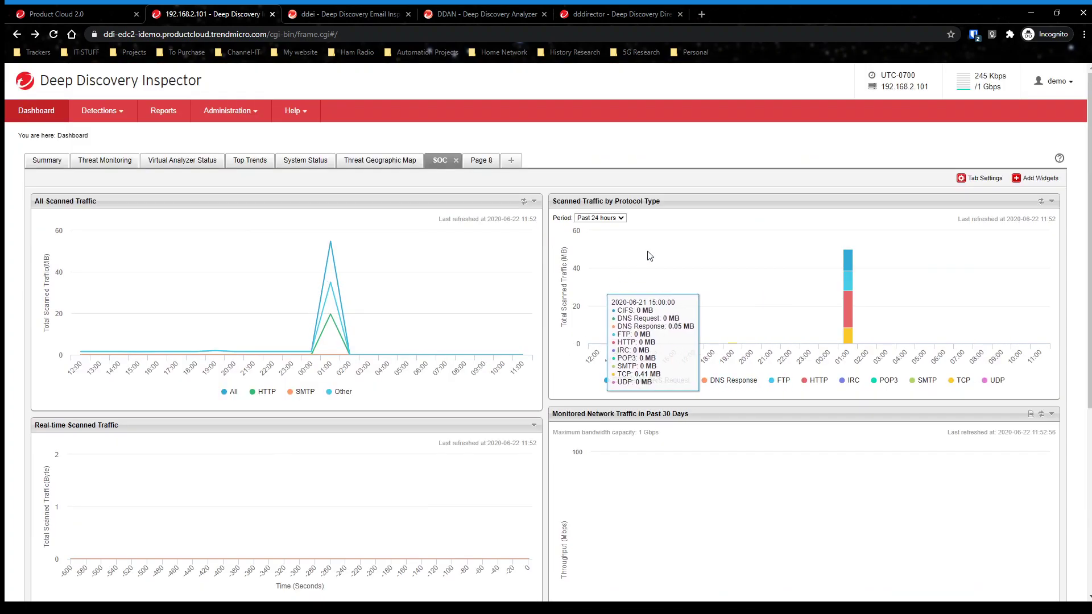
{"action": "left_click", "coordinate": [600, 219]}
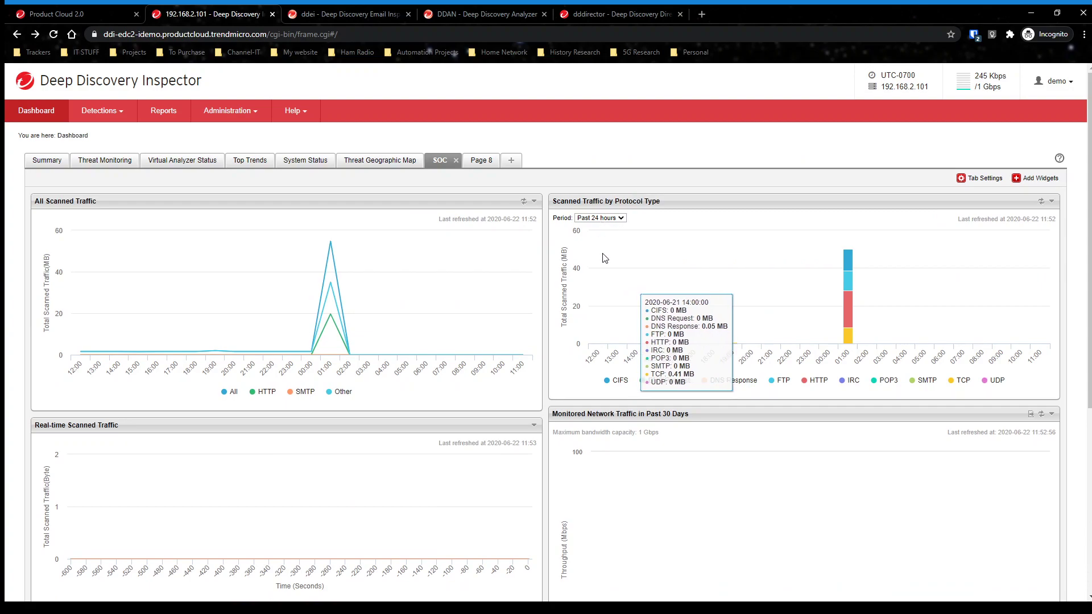
{"action": "left_click", "coordinate": [605, 259]}
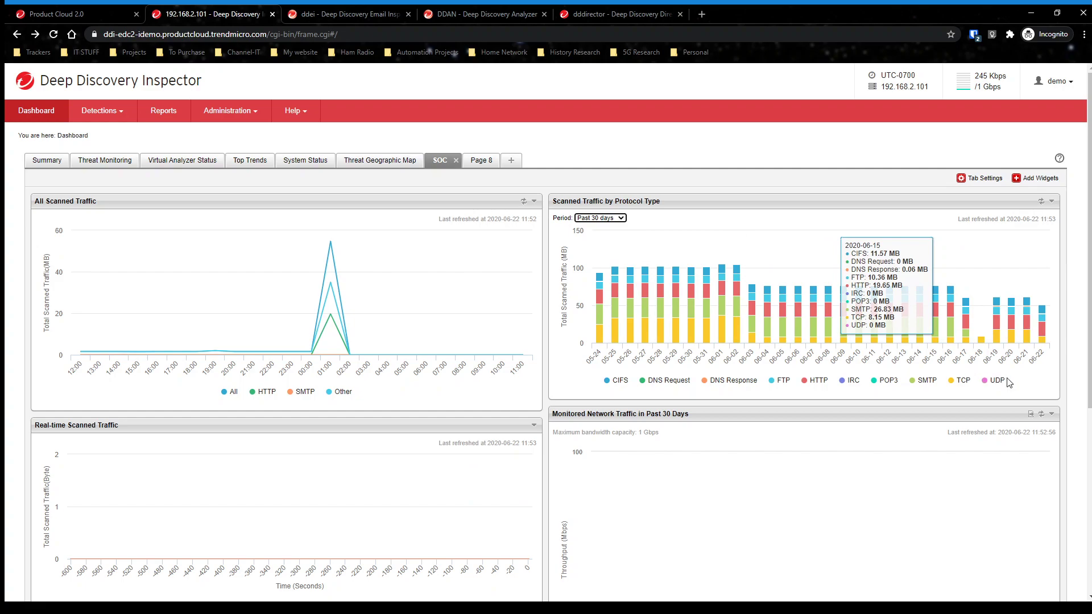
- Review the chart types and protocol choices in the Scanned Traffic by Protocol Type widget settings without applying changes
{"action": "left_click", "coordinate": [1051, 202]}
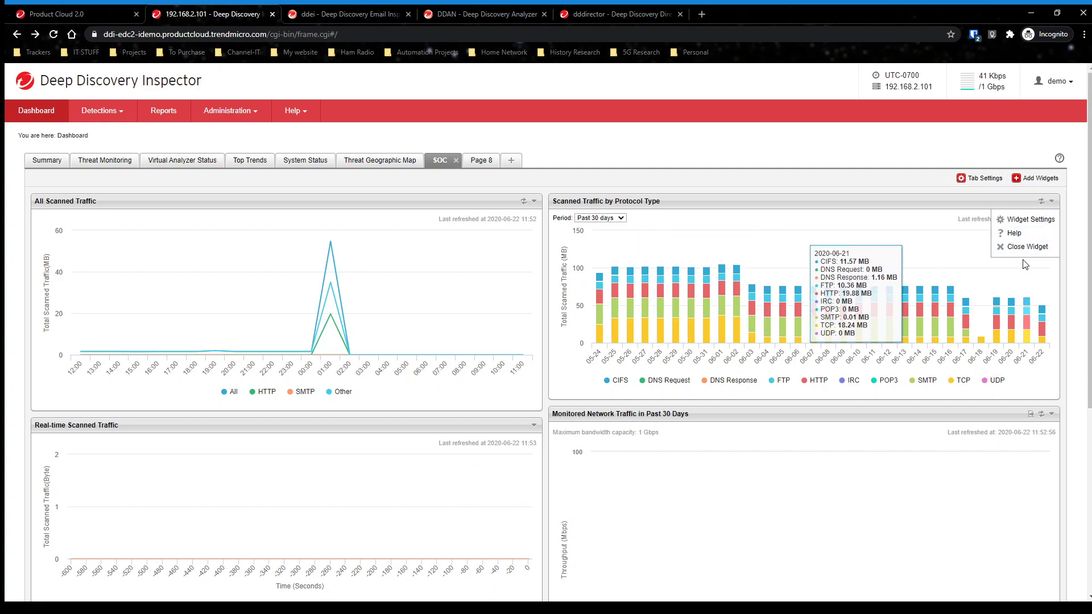
{"action": "left_click", "coordinate": [1043, 221]}
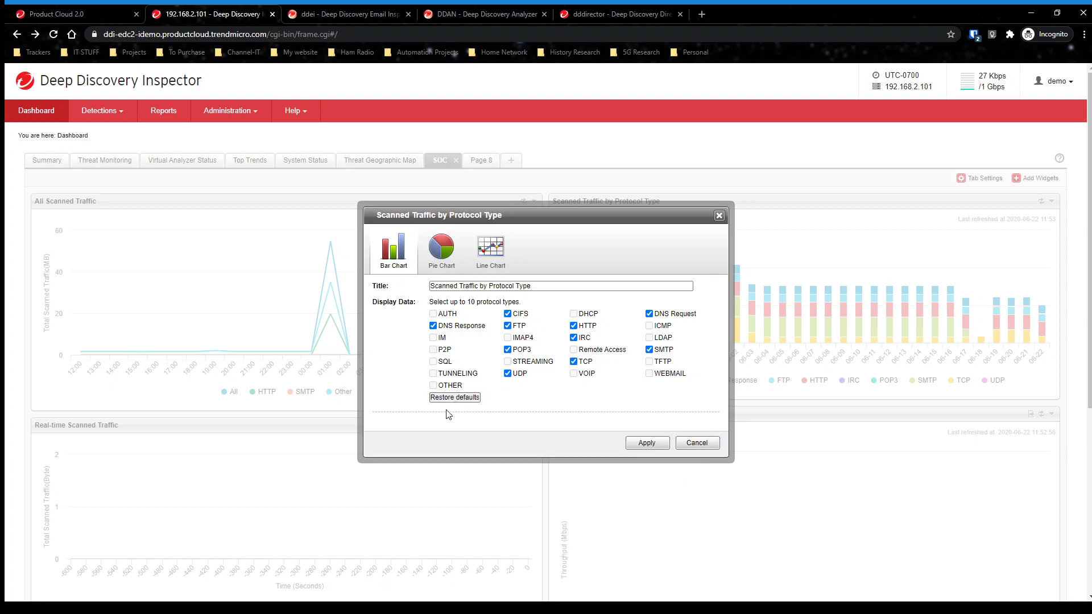
{"action": "left_click", "coordinate": [708, 444]}
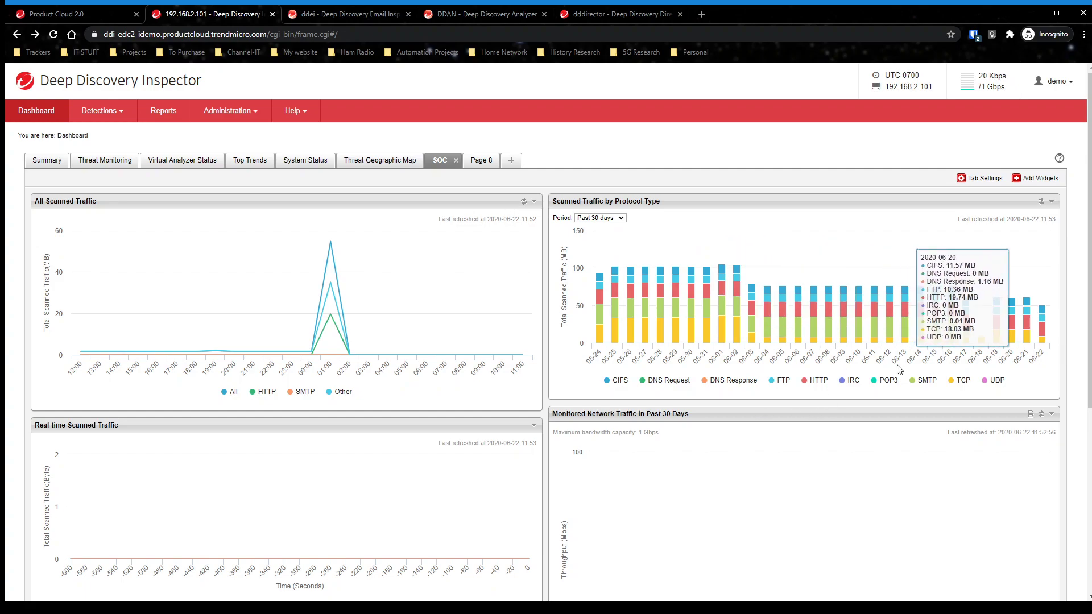
- Review the remaining SOC traffic widgets and open the Affected Hosts detections page
{"action": "scroll", "coordinate": [729, 414], "scroll_direction": "down", "scroll_amount": 3}
{"action": "scroll", "coordinate": [556, 421], "scroll_direction": "down", "scroll_amount": 3}
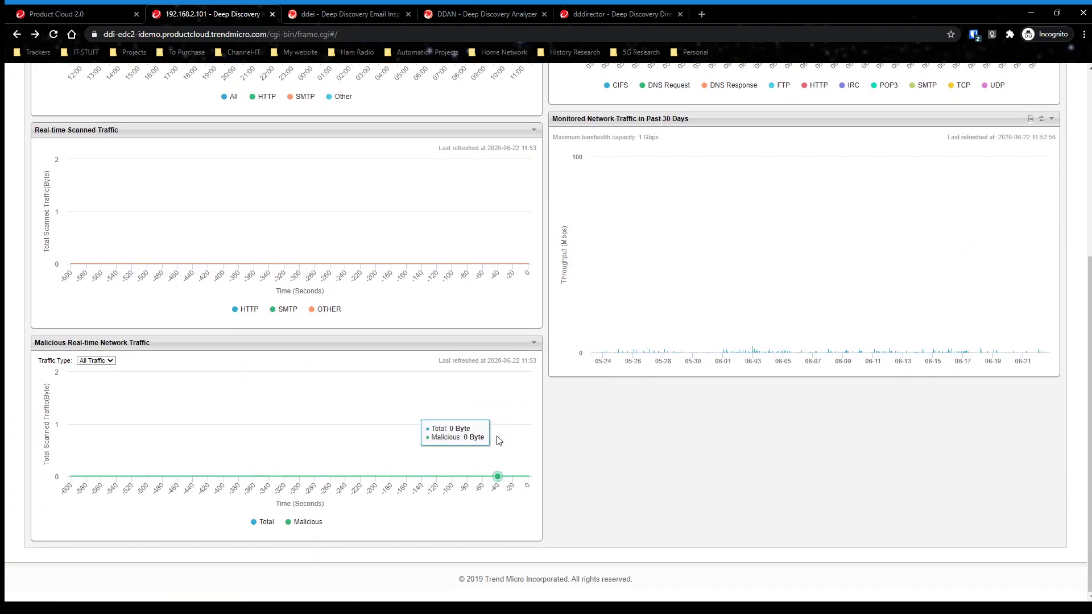
{"action": "scroll", "coordinate": [498, 441], "scroll_direction": "up", "scroll_amount": 5}
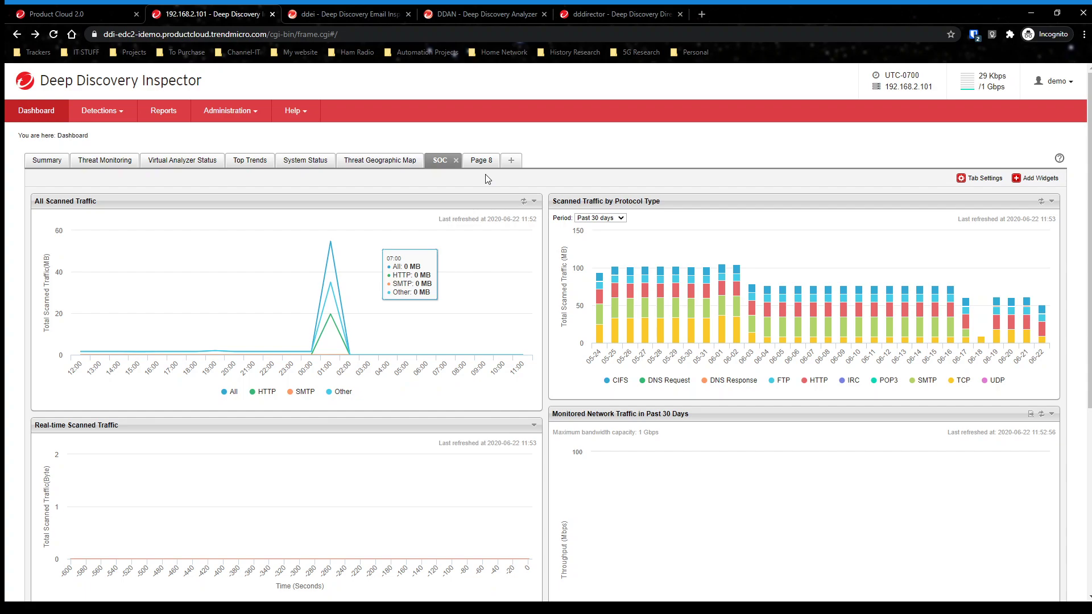
{"action": "left_click", "coordinate": [95, 114]}
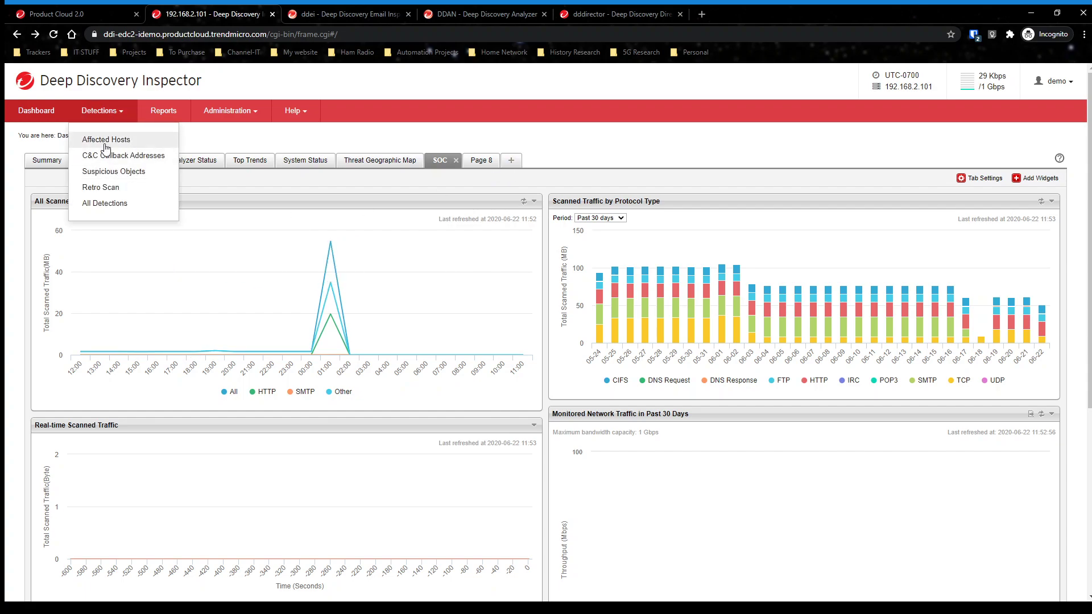
{"action": "left_click", "coordinate": [99, 143]}
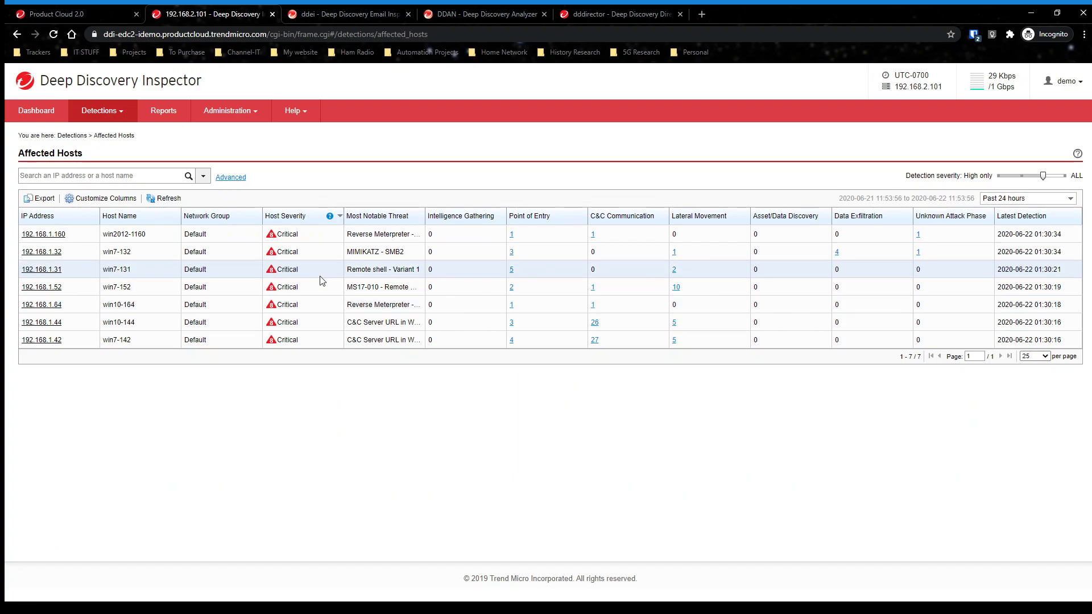
- Open the C&C Callback Addresses page, look through the listed addresses and set the period to Past 30 days
{"action": "left_click", "coordinate": [106, 118]}
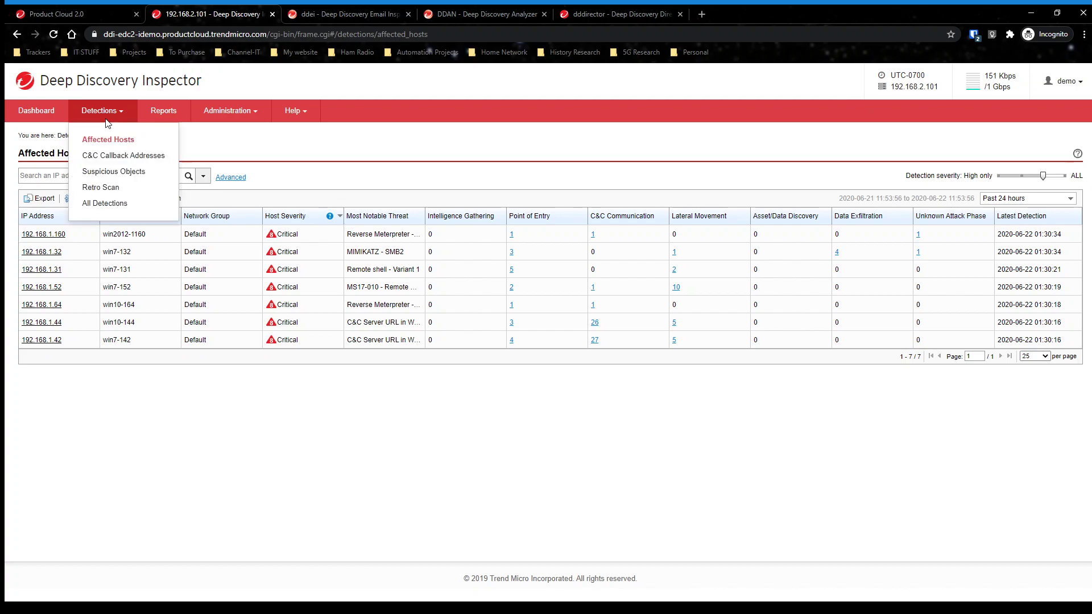
{"action": "left_click", "coordinate": [114, 161]}
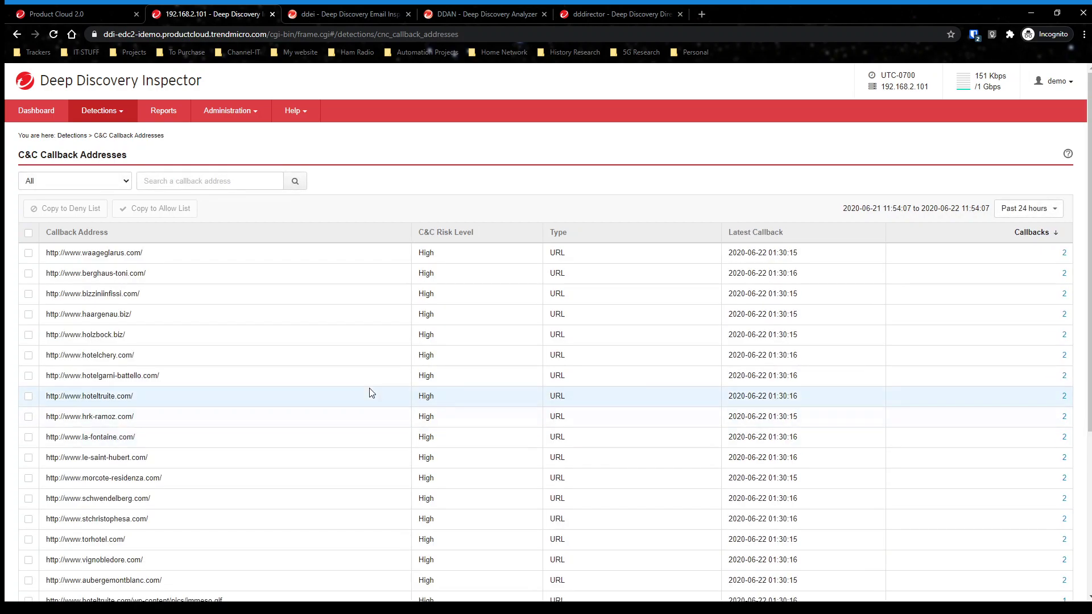
{"action": "scroll", "coordinate": [370, 393], "scroll_direction": "down", "scroll_amount": 5}
{"action": "scroll", "coordinate": [370, 392], "scroll_direction": "up", "scroll_amount": 5}
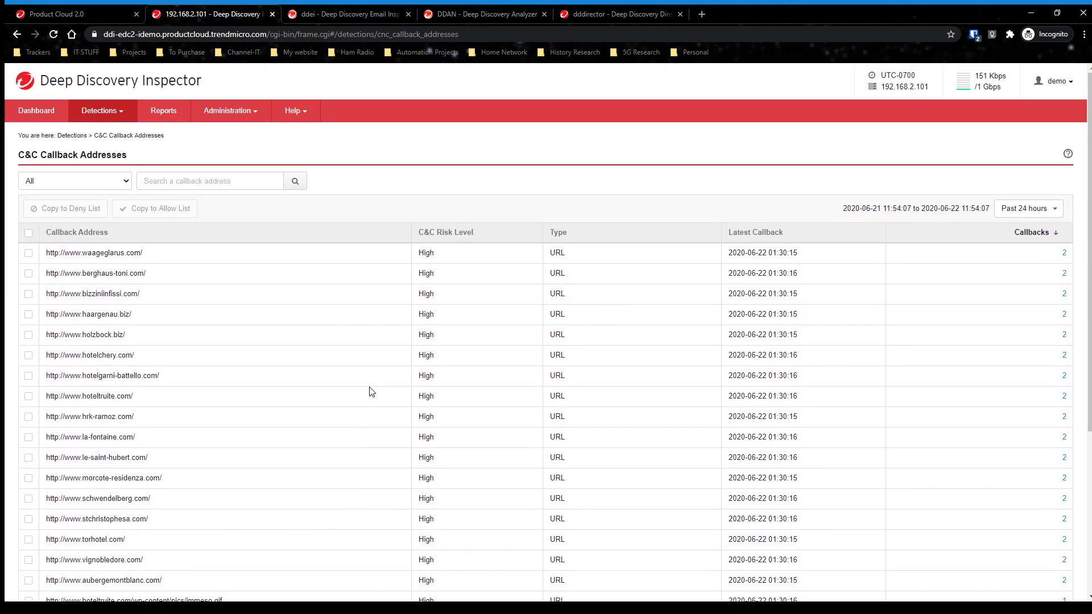
{"action": "scroll", "coordinate": [342, 403], "scroll_direction": "down", "scroll_amount": 2}
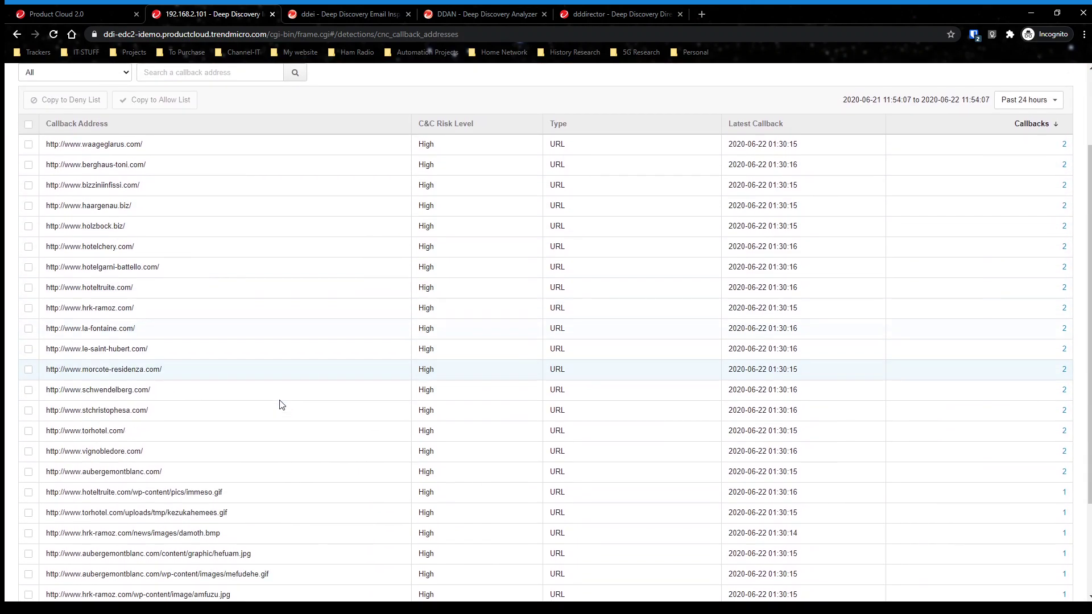
{"action": "scroll", "coordinate": [279, 403], "scroll_direction": "down", "scroll_amount": 2}
{"action": "scroll", "coordinate": [278, 404], "scroll_direction": "up", "scroll_amount": 4}
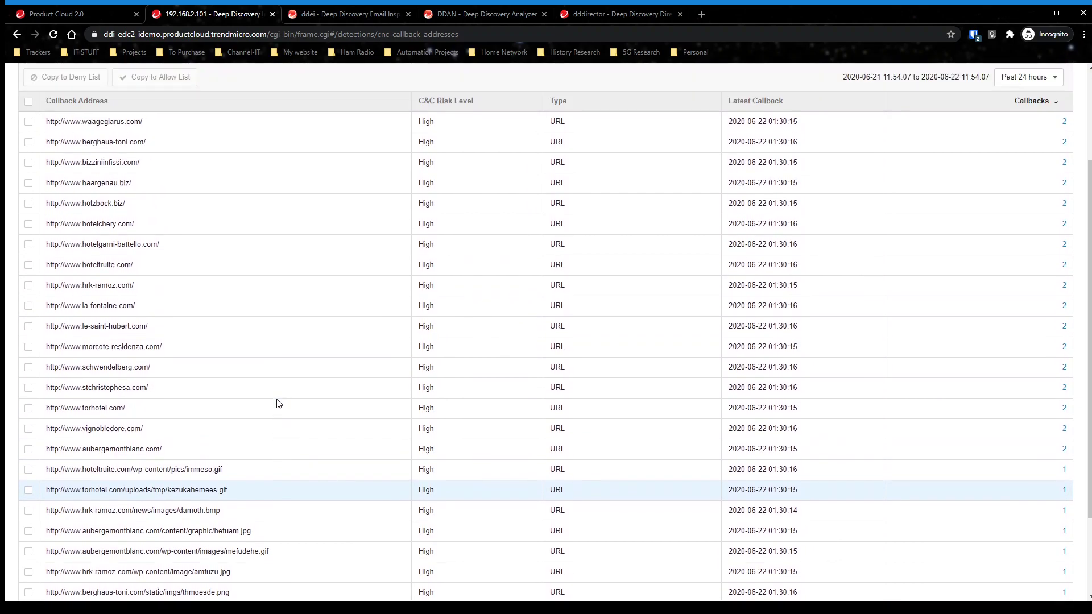
{"action": "scroll", "coordinate": [284, 463], "scroll_direction": "up", "scroll_amount": 1}
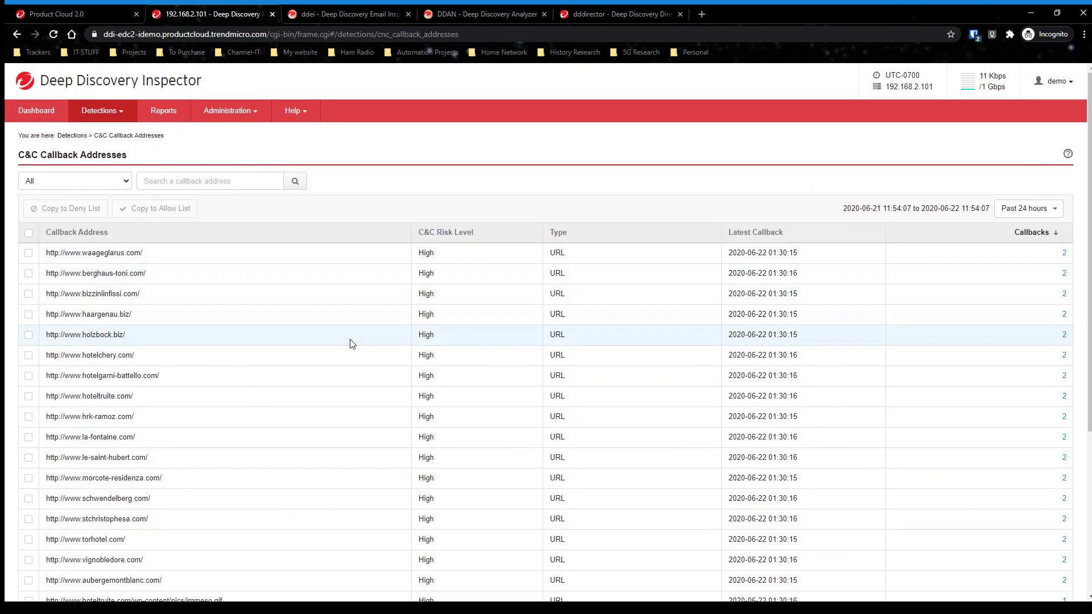
{"action": "left_click", "coordinate": [1045, 209]}
{"action": "left_click", "coordinate": [1005, 273]}
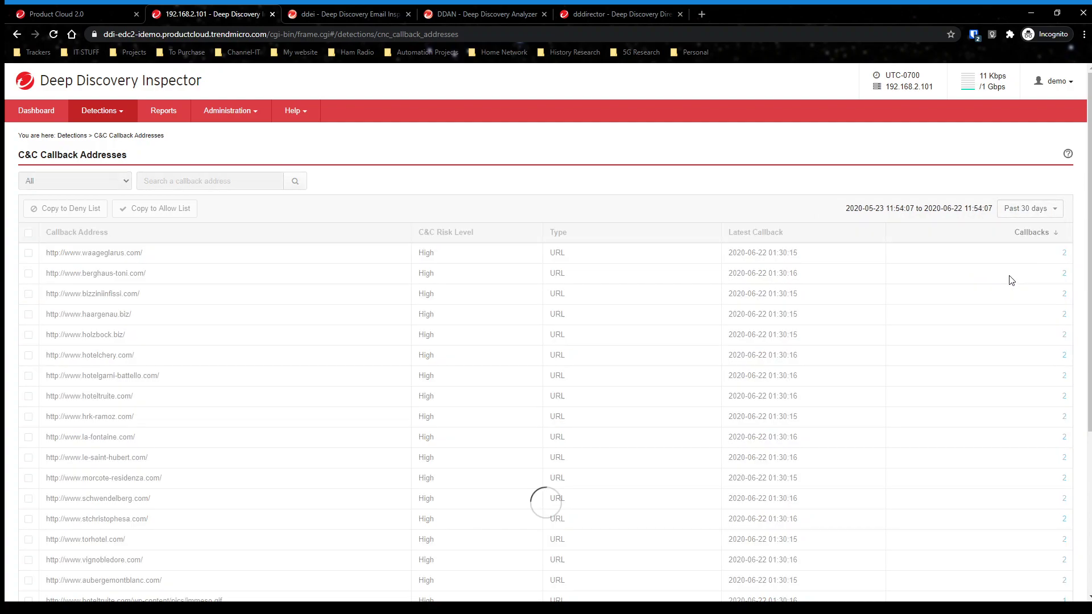
- Open the Suspicious Objects detections page and look through the listed objects, their risk levels, types and expiration dates
{"action": "left_click", "coordinate": [122, 108]}
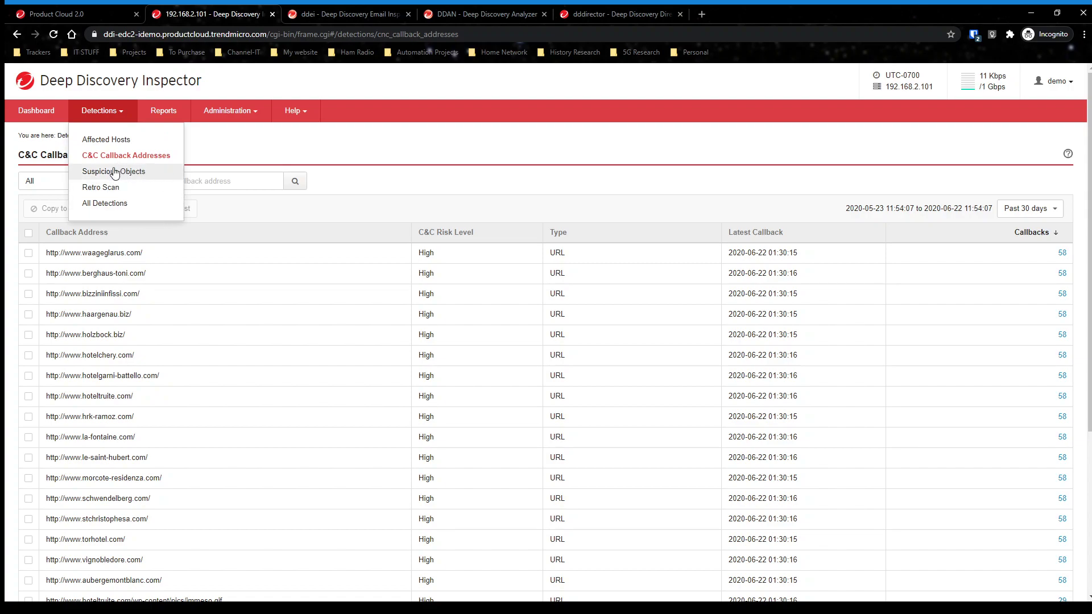
{"action": "left_click", "coordinate": [114, 171]}
{"action": "scroll", "coordinate": [447, 330], "scroll_direction": "down", "scroll_amount": 4}
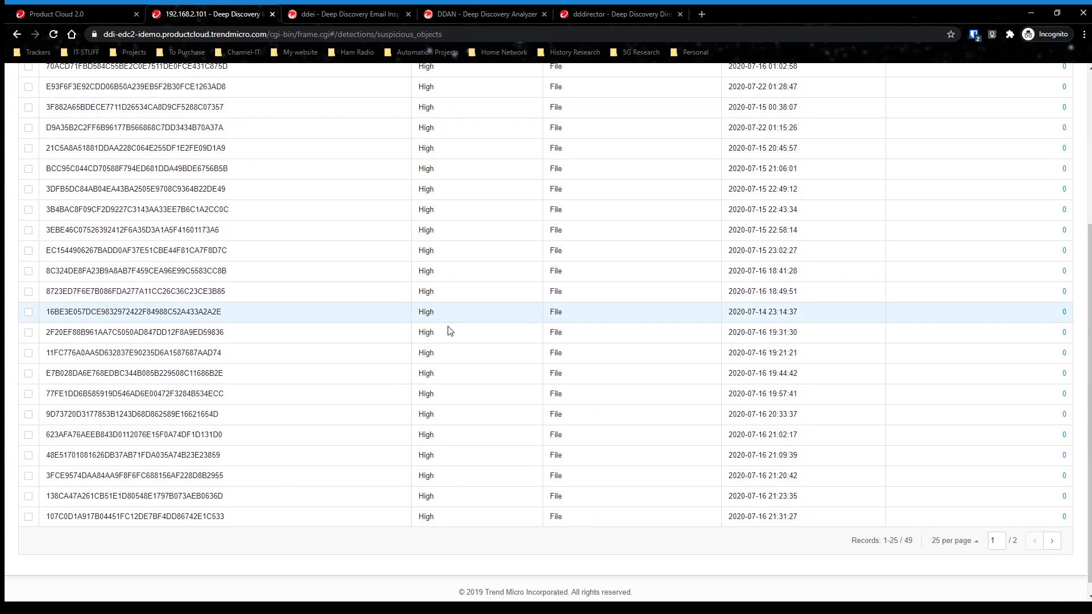
{"action": "scroll", "coordinate": [448, 327], "scroll_direction": "up", "scroll_amount": 4}
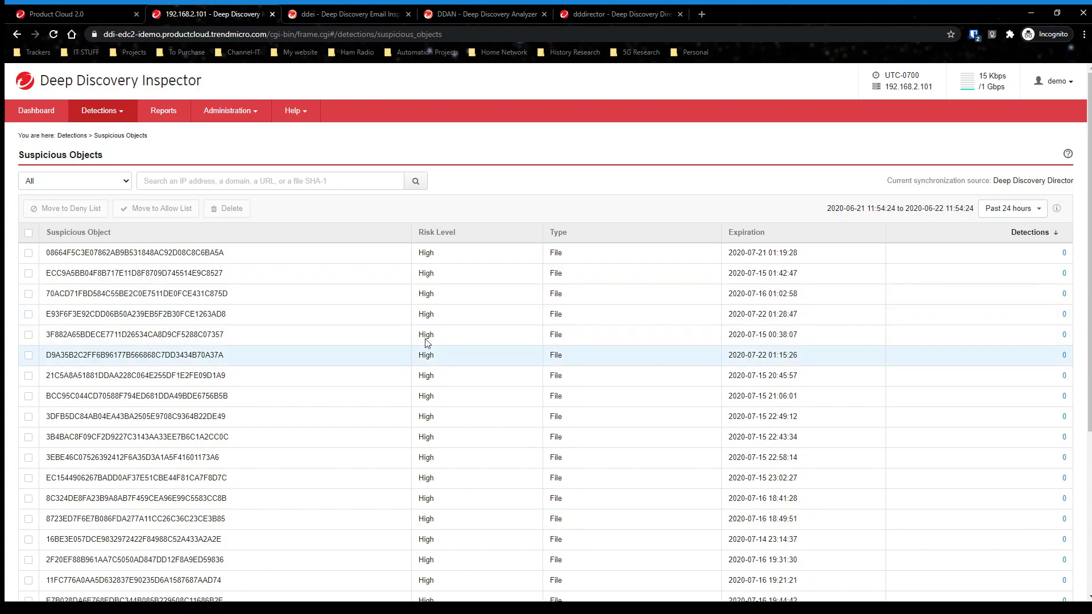
{"action": "scroll", "coordinate": [468, 414], "scroll_direction": "down", "scroll_amount": 2}
{"action": "scroll", "coordinate": [470, 414], "scroll_direction": "up", "scroll_amount": 2}
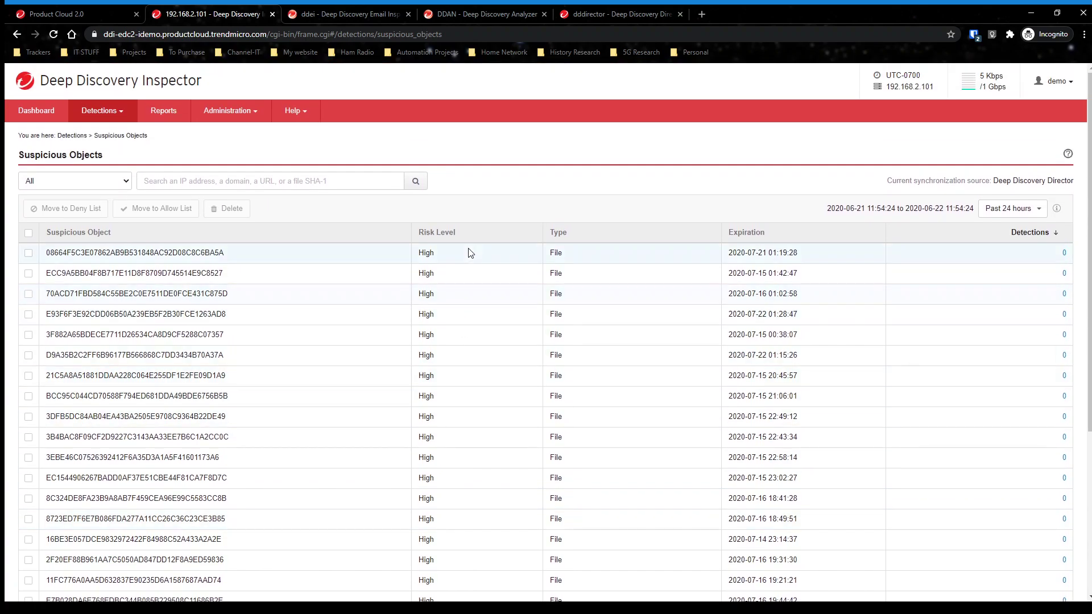
{"action": "scroll", "coordinate": [443, 430], "scroll_direction": "down", "scroll_amount": 1}
{"action": "scroll", "coordinate": [592, 284], "scroll_direction": "down", "scroll_amount": 2}
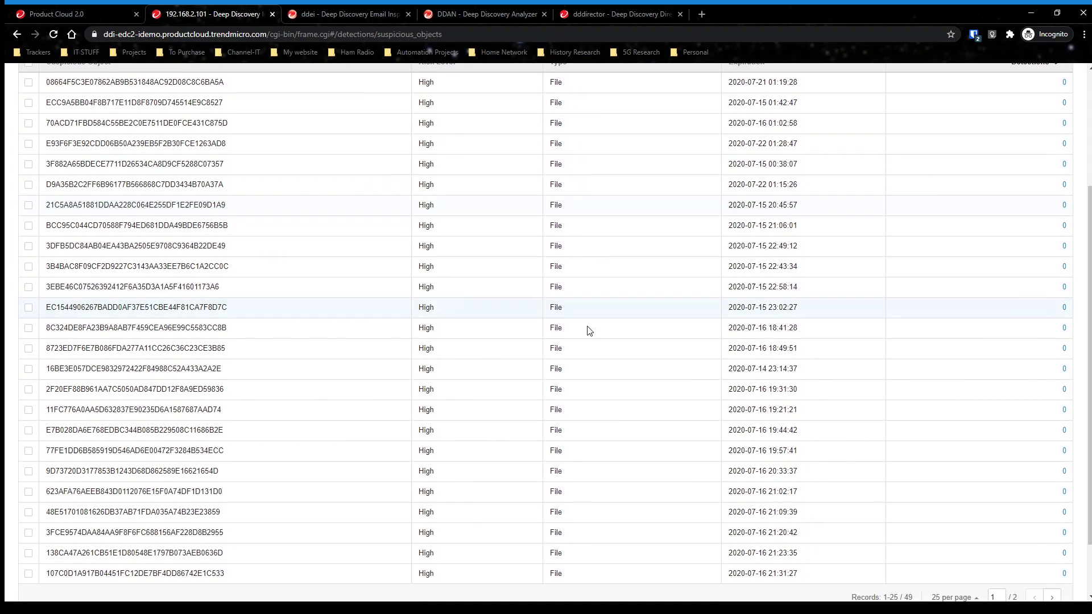
{"action": "scroll", "coordinate": [758, 518], "scroll_direction": "down", "scroll_amount": 1}
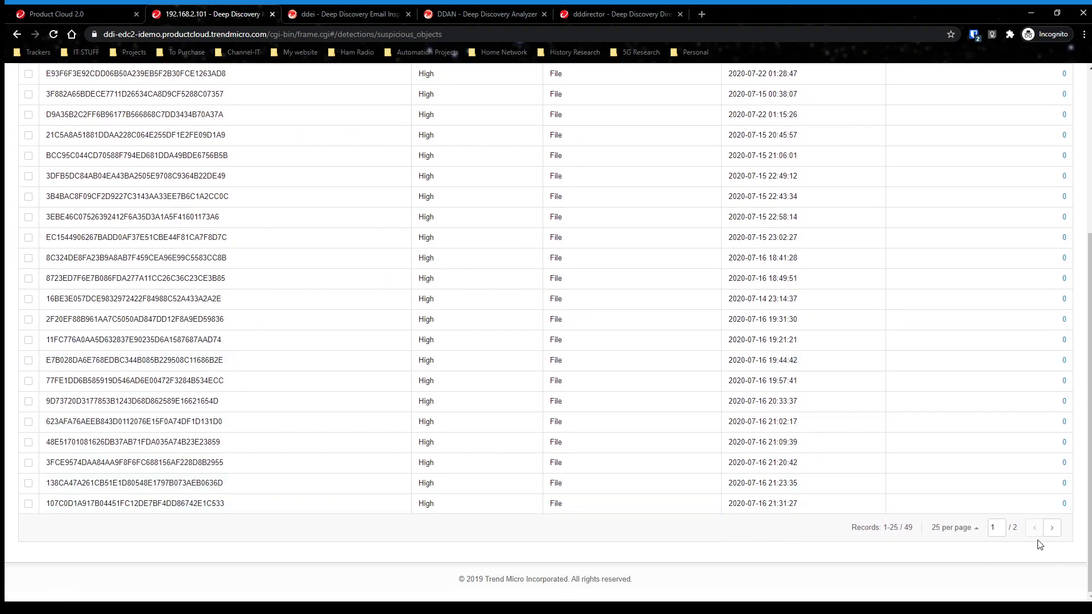
{"action": "scroll", "coordinate": [790, 517], "scroll_direction": "up", "scroll_amount": 4}
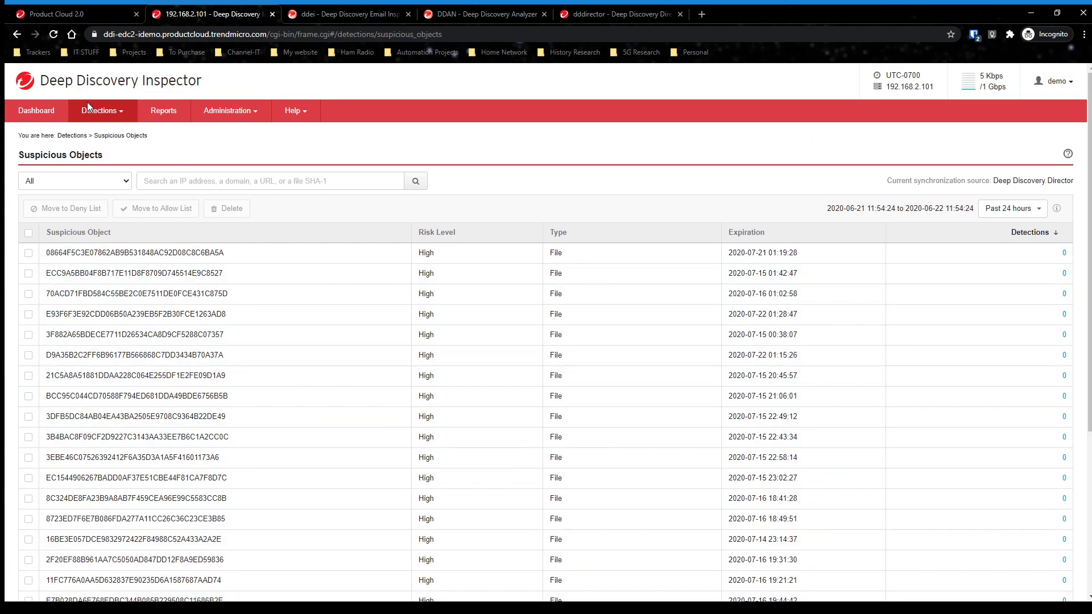
- Open the Retro Scan detections page and show the reports generated in the Past 90 days
{"action": "left_click", "coordinate": [90, 108]}
{"action": "left_click", "coordinate": [101, 177]}
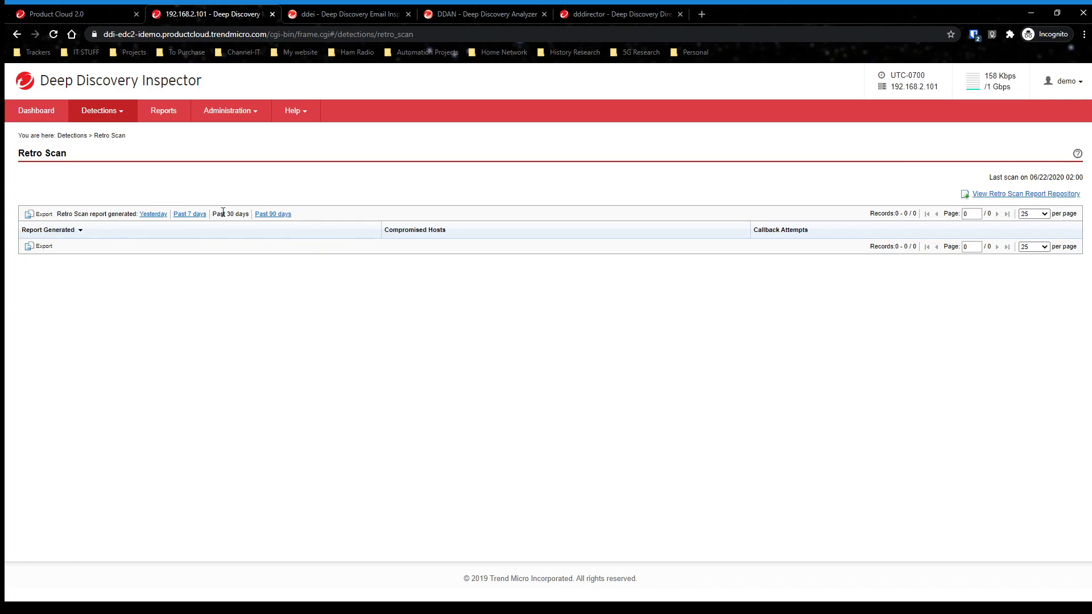
{"action": "left_click", "coordinate": [274, 214]}
- Open the Retro Scan Report Repository, review its On-Demand Scan, Standard Scan and All Reports views, and close it
{"action": "left_click", "coordinate": [1022, 194]}
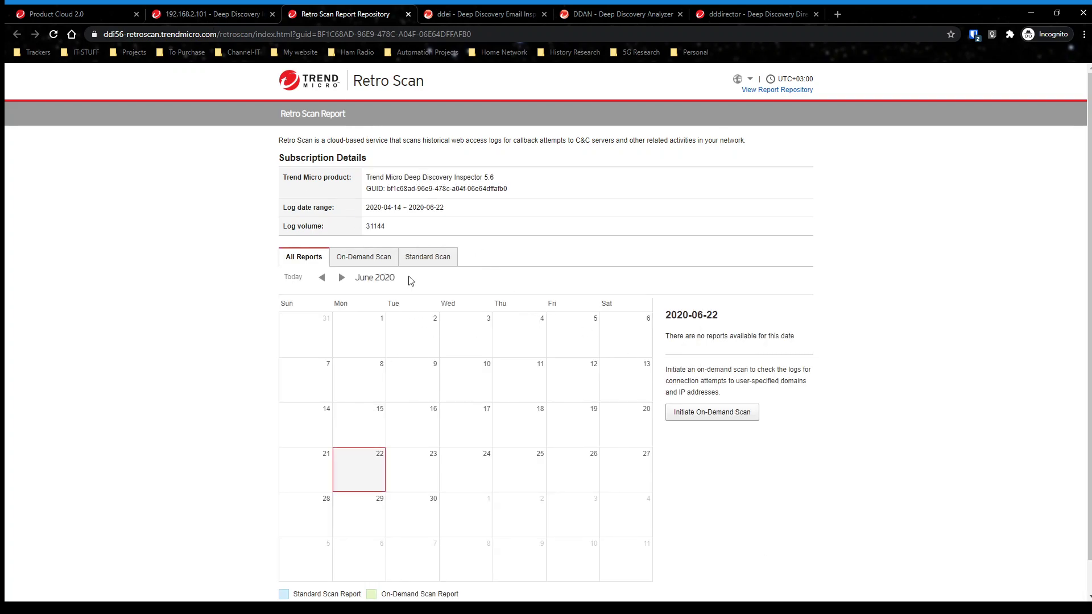
{"action": "left_click", "coordinate": [370, 255]}
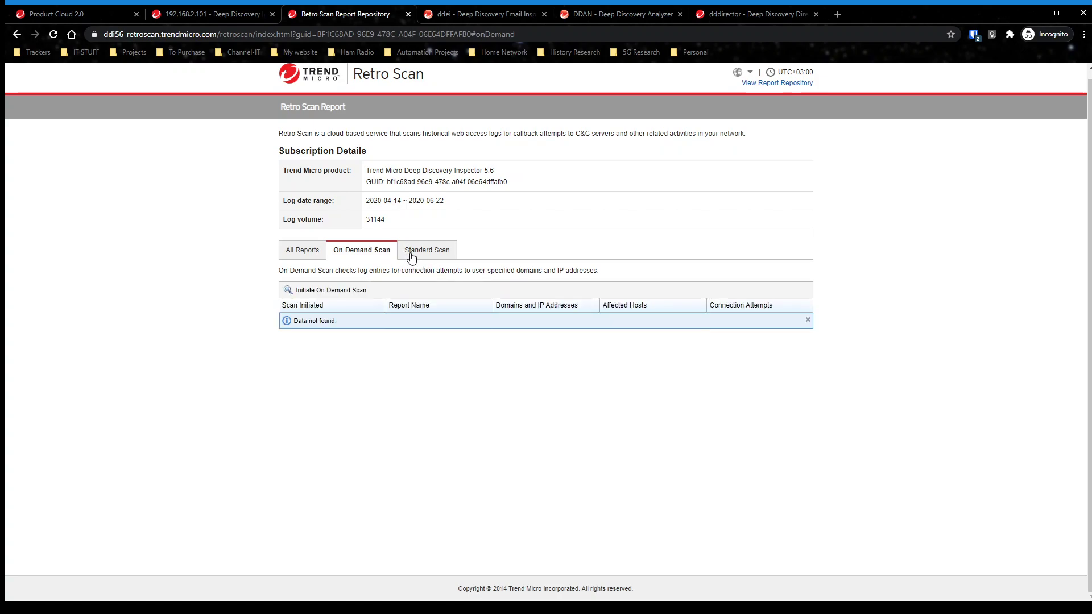
{"action": "left_click", "coordinate": [411, 256]}
{"action": "left_click", "coordinate": [296, 256]}
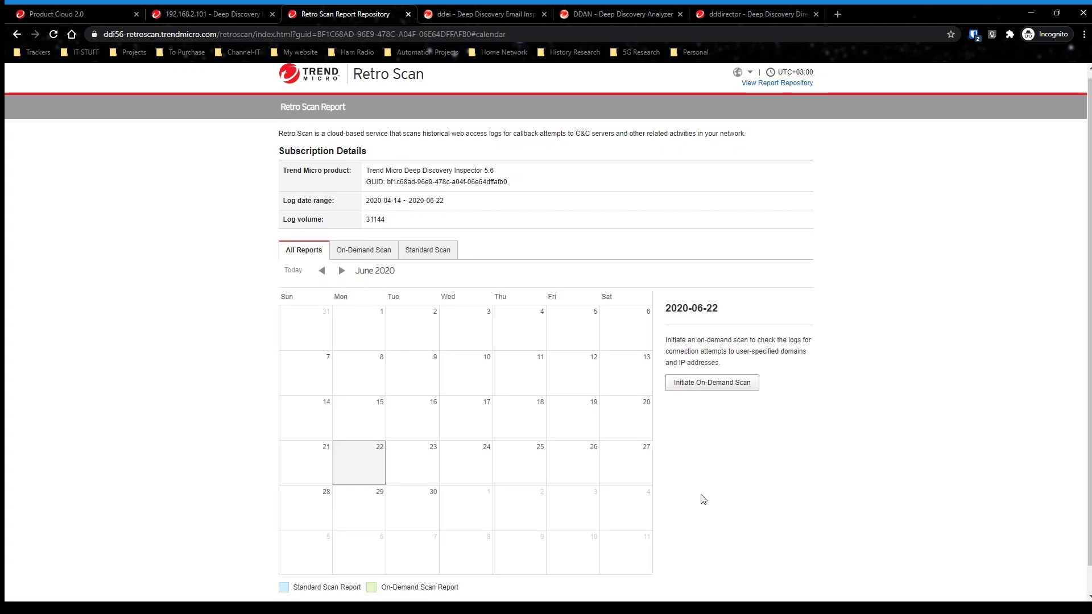
{"action": "left_click", "coordinate": [407, 17]}
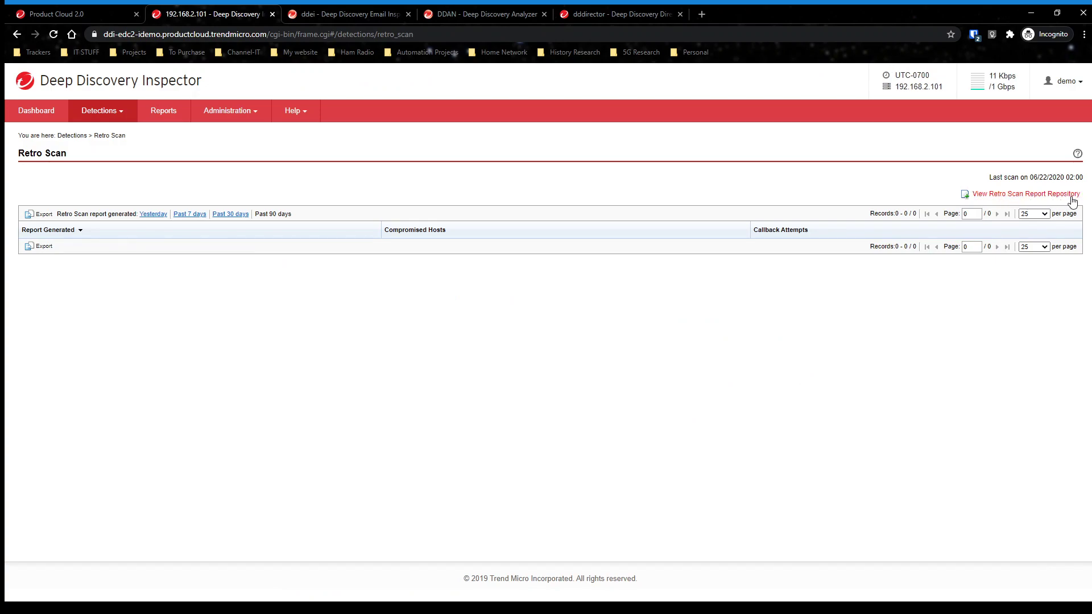
- Open the All Detections page and look through the first page of detections, including threat descriptions, severities and attack phases
{"action": "left_click", "coordinate": [109, 105]}
{"action": "left_click", "coordinate": [102, 203]}
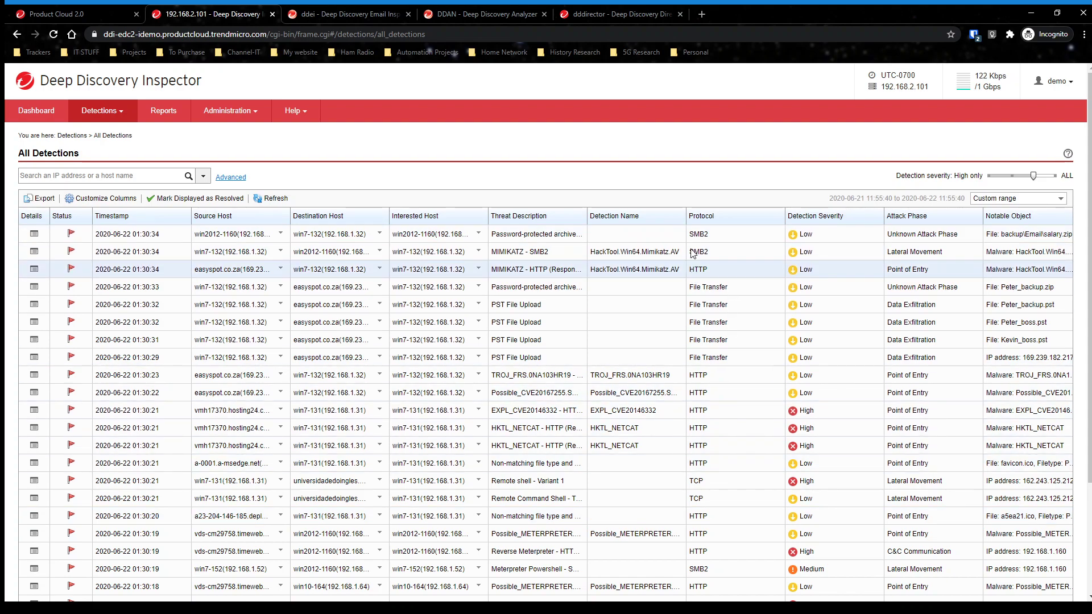
{"action": "scroll", "coordinate": [668, 324], "scroll_direction": "down", "scroll_amount": 1}
{"action": "scroll", "coordinate": [668, 324], "scroll_direction": "down", "scroll_amount": 3}
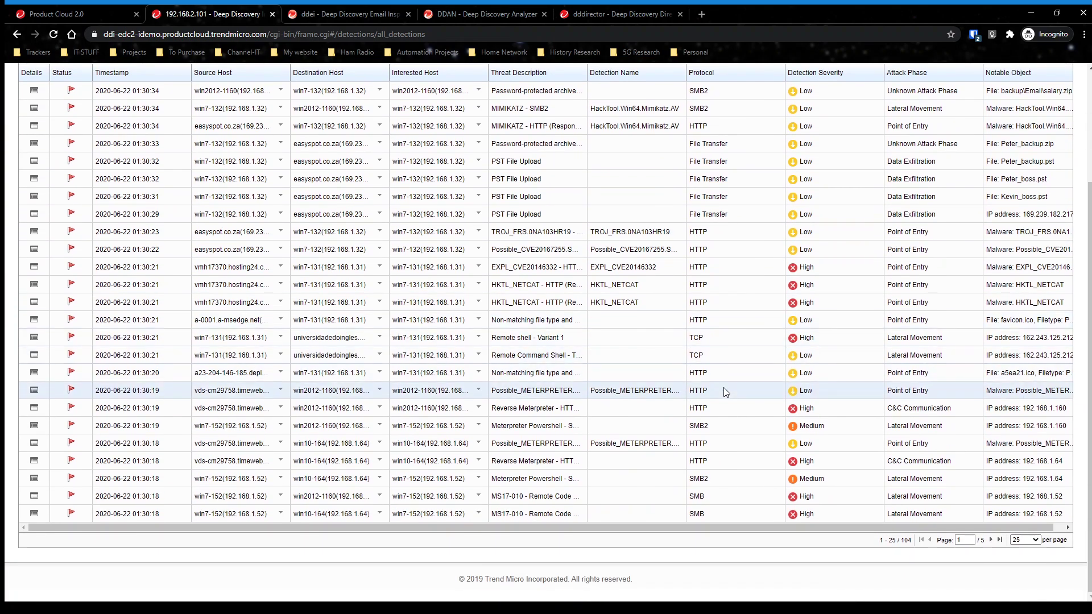
{"action": "scroll", "coordinate": [732, 404], "scroll_direction": "up", "scroll_amount": 3}
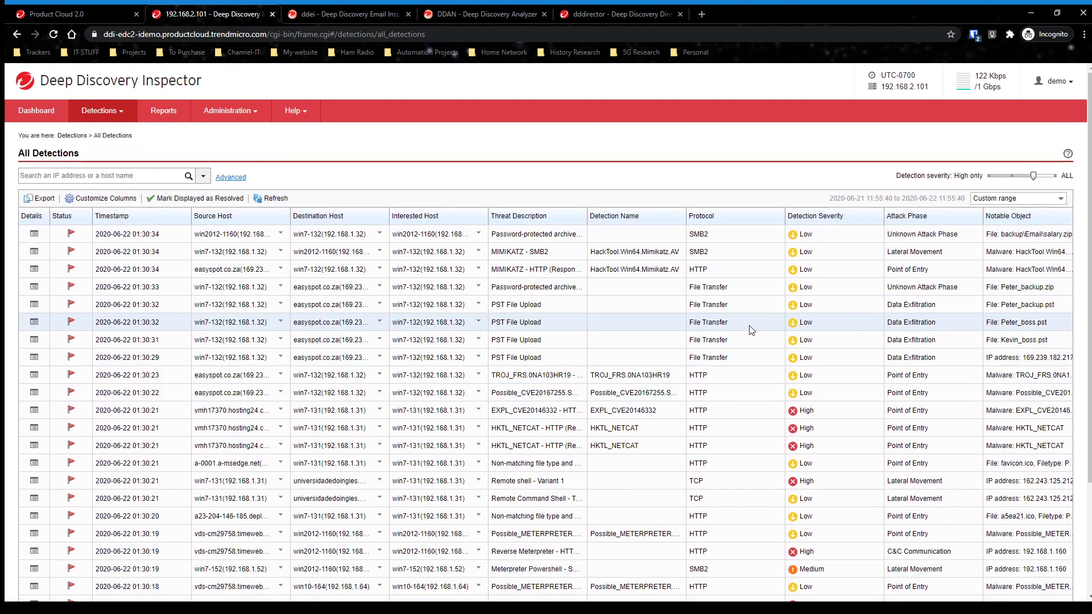
{"action": "scroll", "coordinate": [762, 481], "scroll_direction": "down", "scroll_amount": 2}
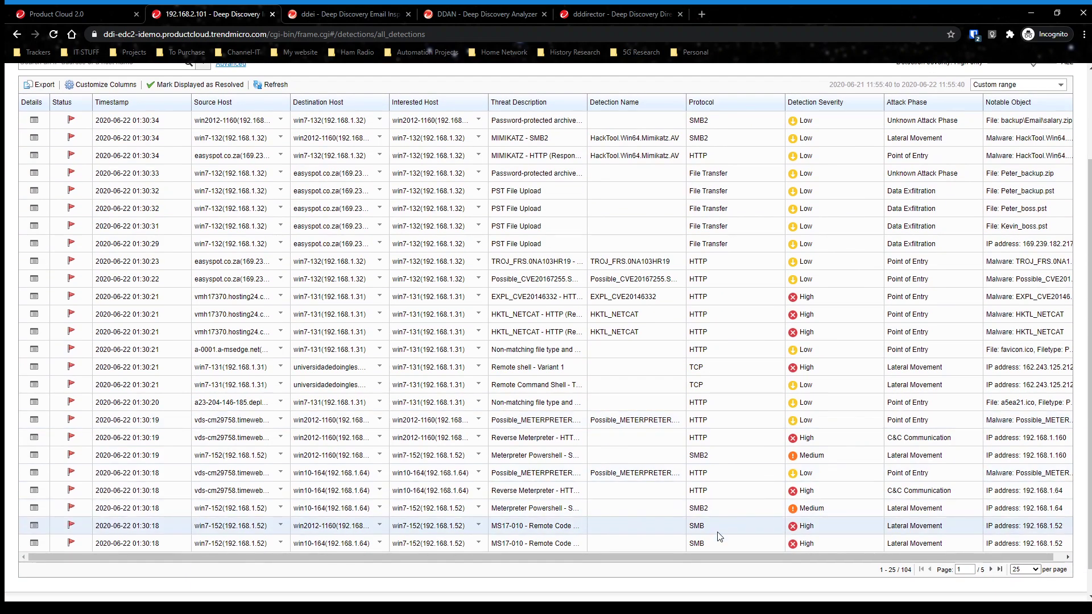
- Page through the remaining All Detections results to the last page, examining the listed threats and their severity
{"action": "left_click", "coordinate": [990, 569]}
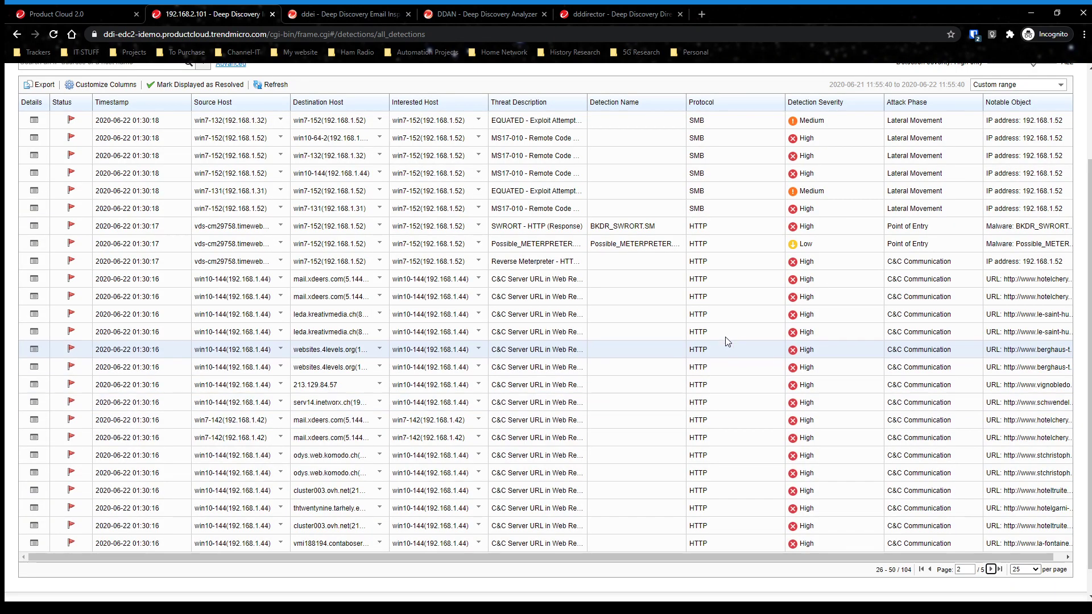
{"action": "scroll", "coordinate": [608, 289], "scroll_direction": "up", "scroll_amount": 2}
{"action": "scroll", "coordinate": [853, 455], "scroll_direction": "down", "scroll_amount": 3}
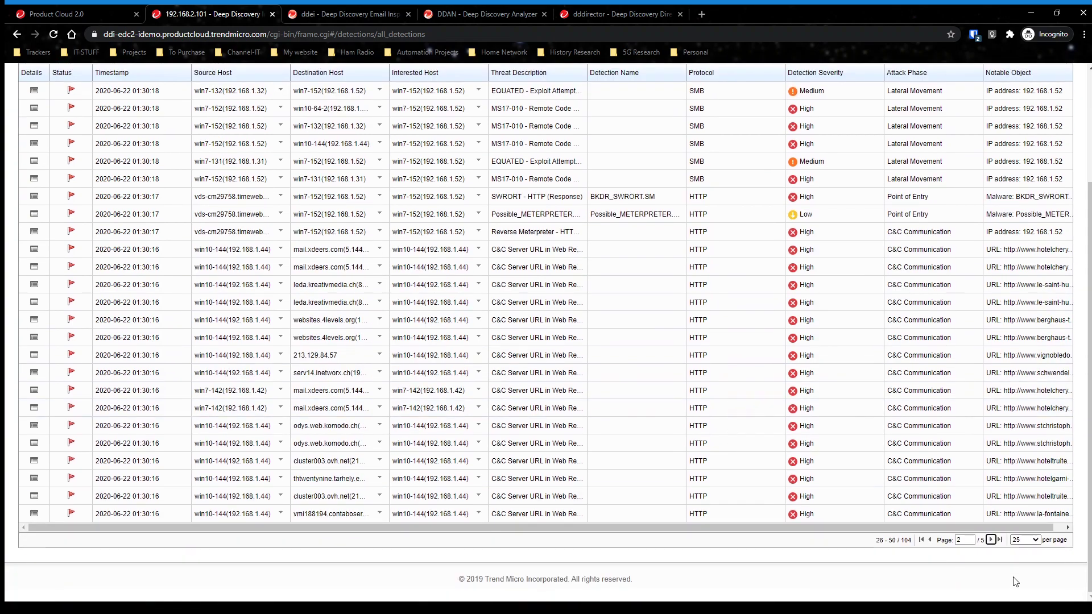
{"action": "left_click", "coordinate": [990, 540]}
{"action": "left_click", "coordinate": [991, 540]}
{"action": "scroll", "coordinate": [881, 398], "scroll_direction": "up", "scroll_amount": 3}
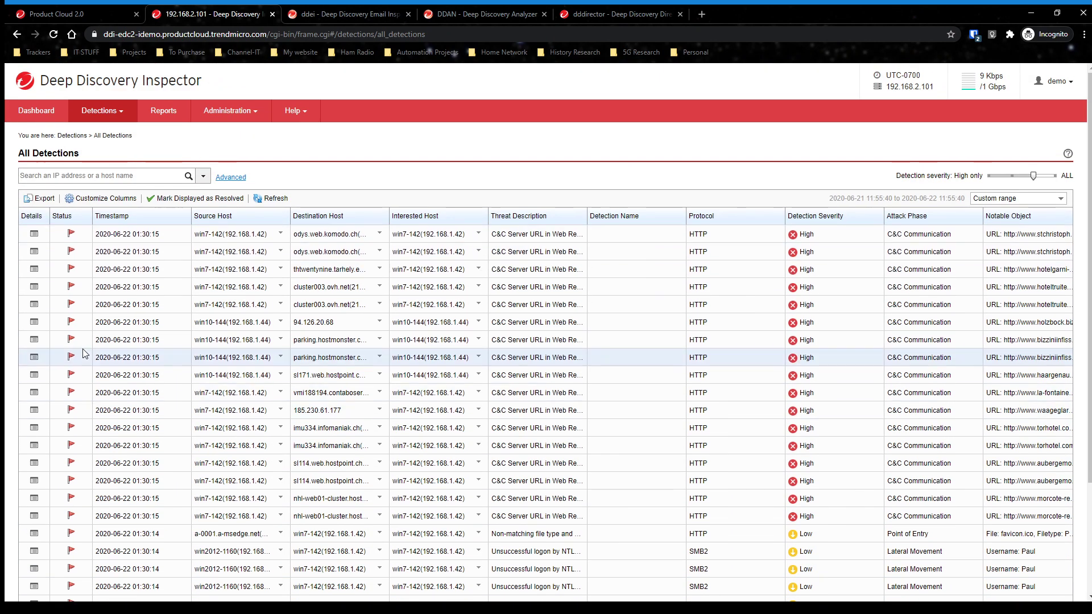
{"action": "scroll", "coordinate": [846, 317], "scroll_direction": "down", "scroll_amount": 2}
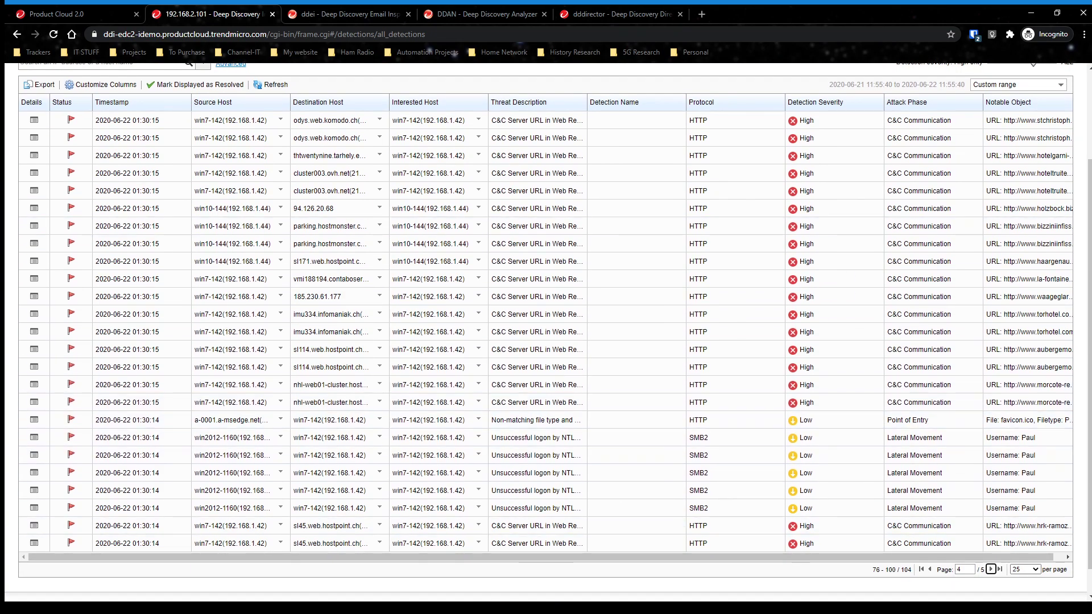
{"action": "left_click", "coordinate": [986, 567]}
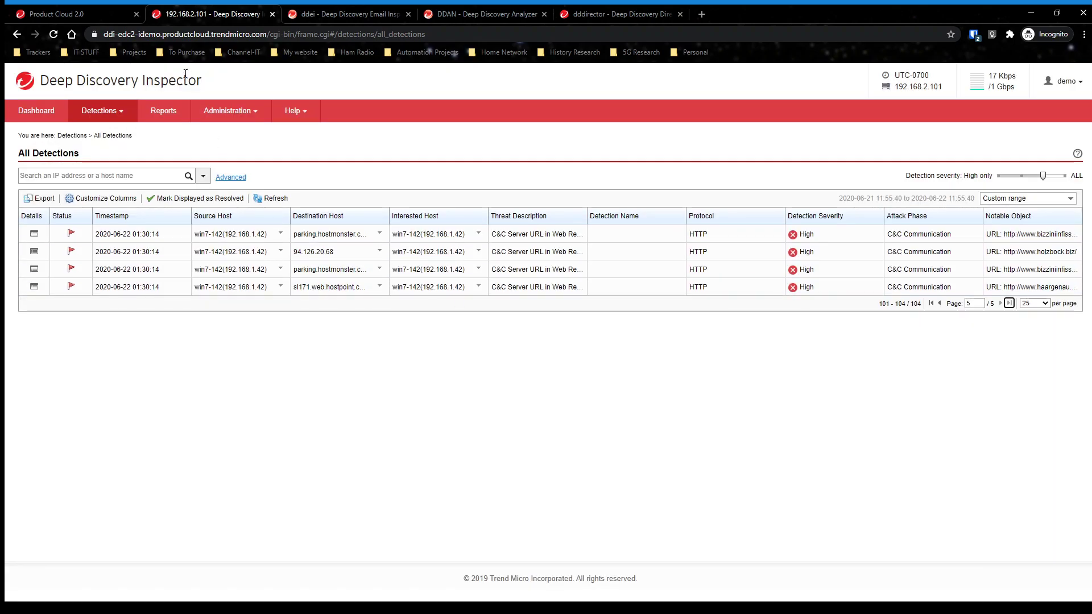
- Open Reports, review the Schedules, On-demand Reports and Customization views, and return to Scheduled Reports
{"action": "left_click", "coordinate": [164, 119]}
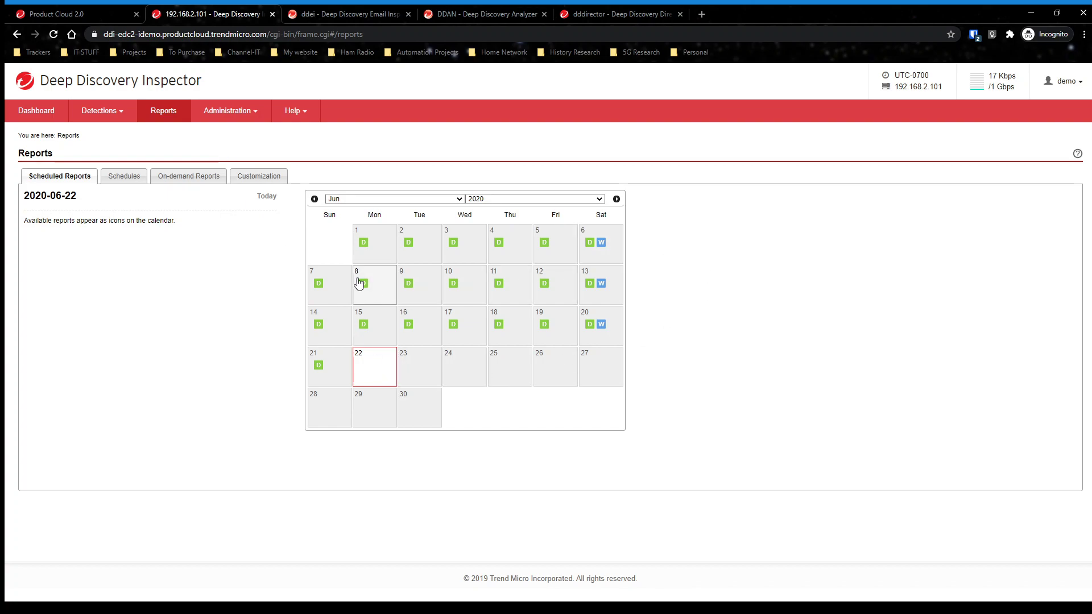
{"action": "left_click", "coordinate": [113, 180]}
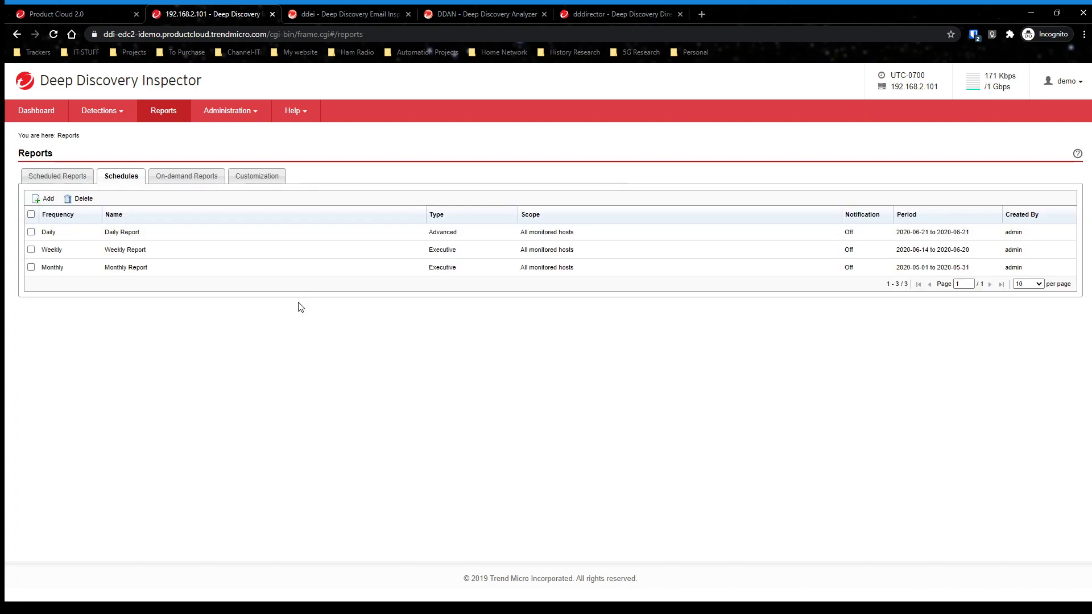
{"action": "left_click", "coordinate": [177, 180]}
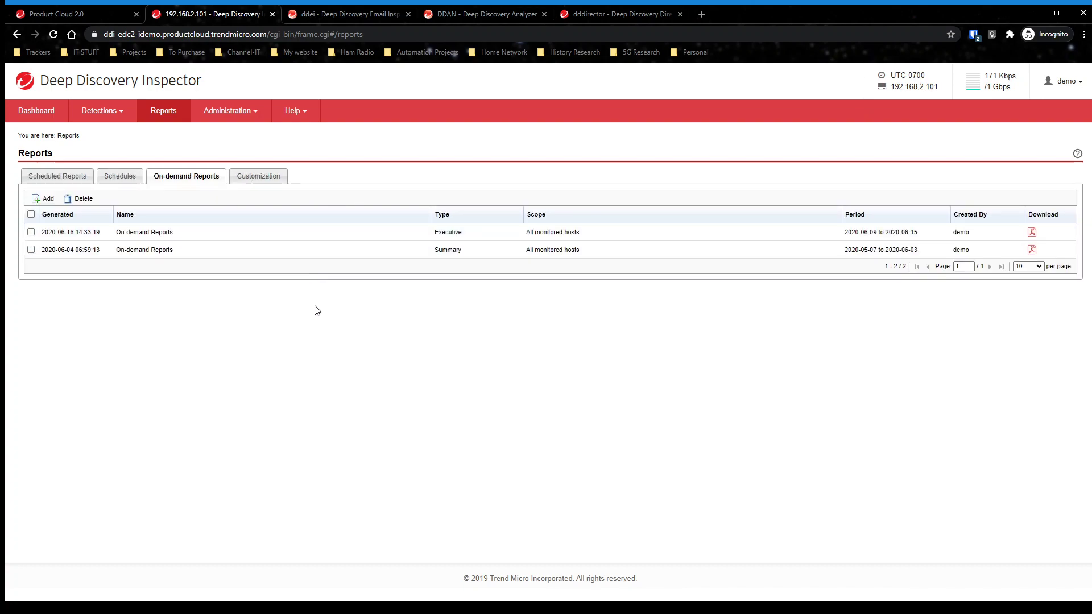
{"action": "left_click", "coordinate": [251, 177]}
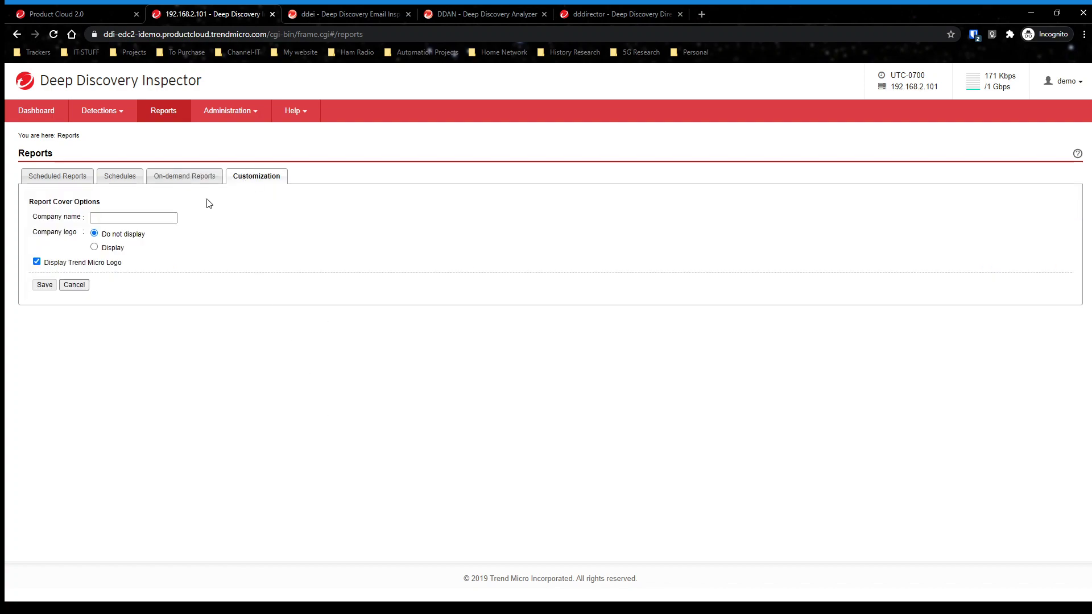
{"action": "left_click", "coordinate": [74, 178]}
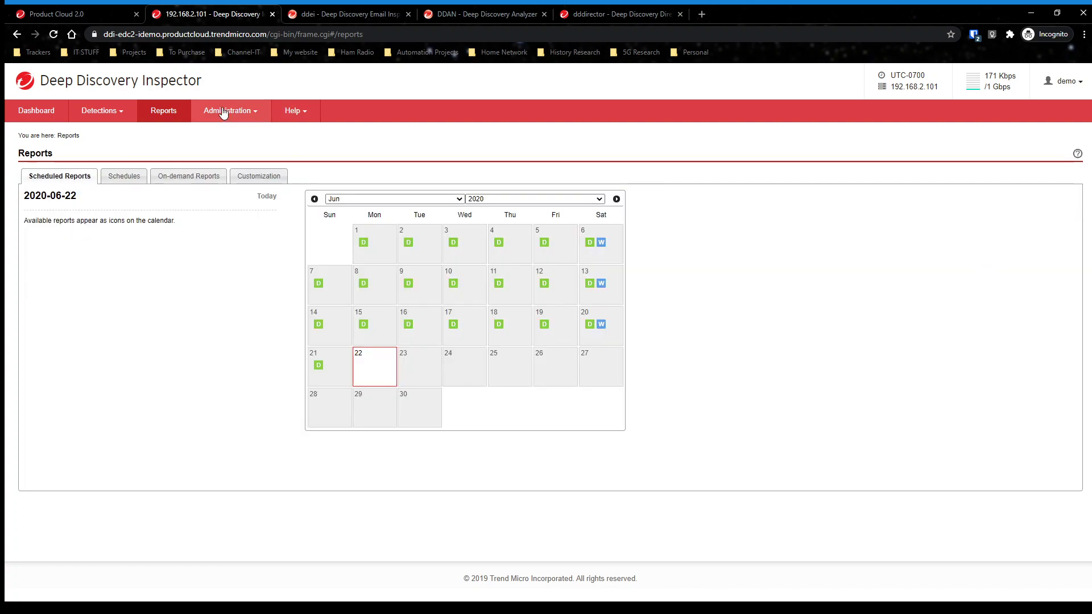
- Open the administration Updates pages and review the manual component updates, Hot Fixes / Patches and Service Packs / Version Upgrade
{"action": "left_click", "coordinate": [221, 110]}
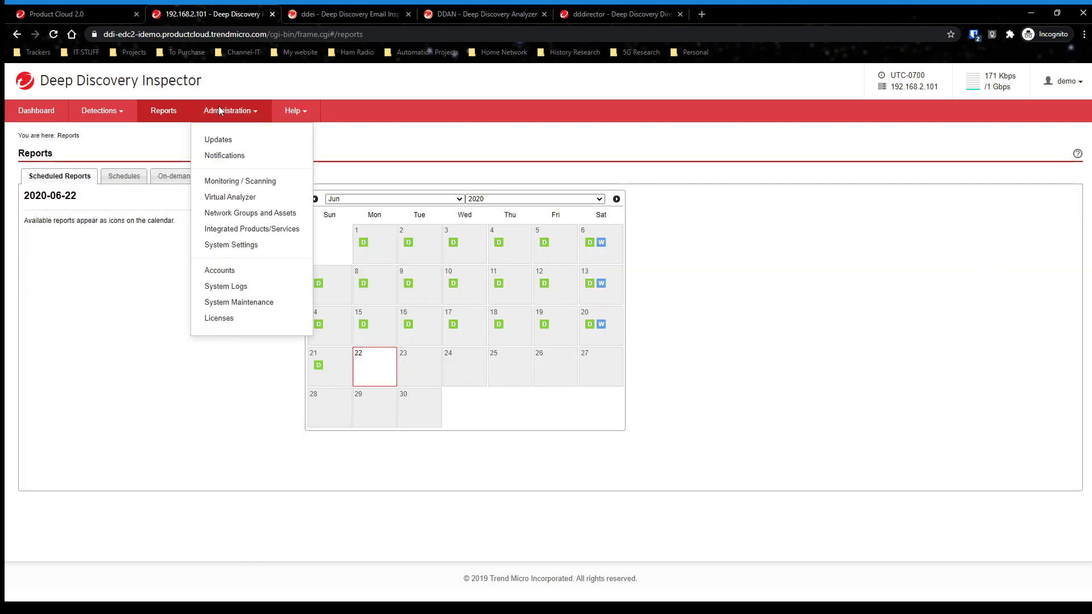
{"action": "left_click", "coordinate": [252, 144]}
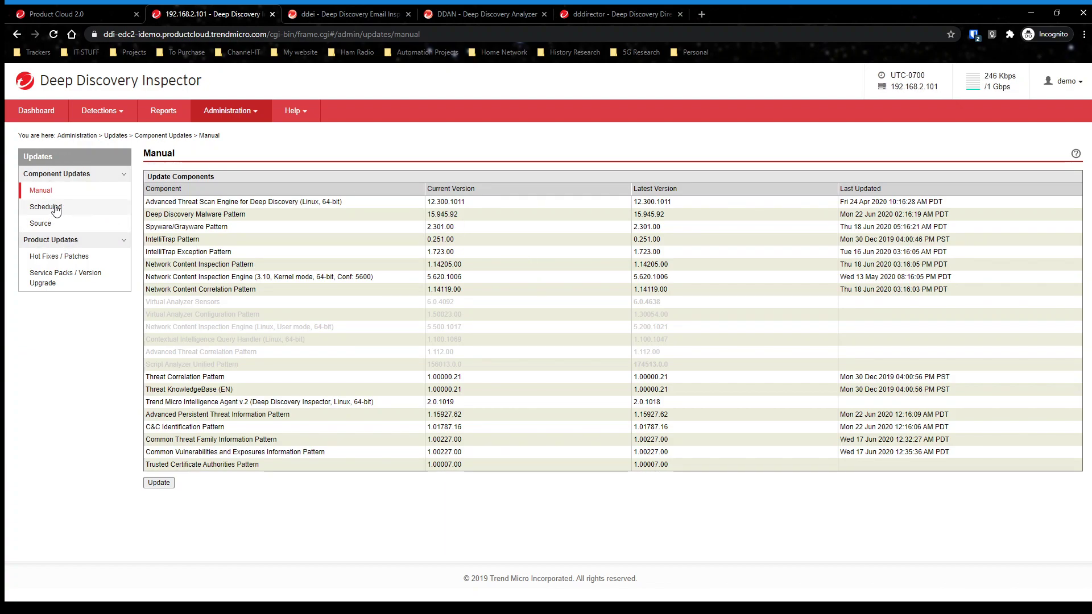
{"action": "left_click", "coordinate": [66, 259]}
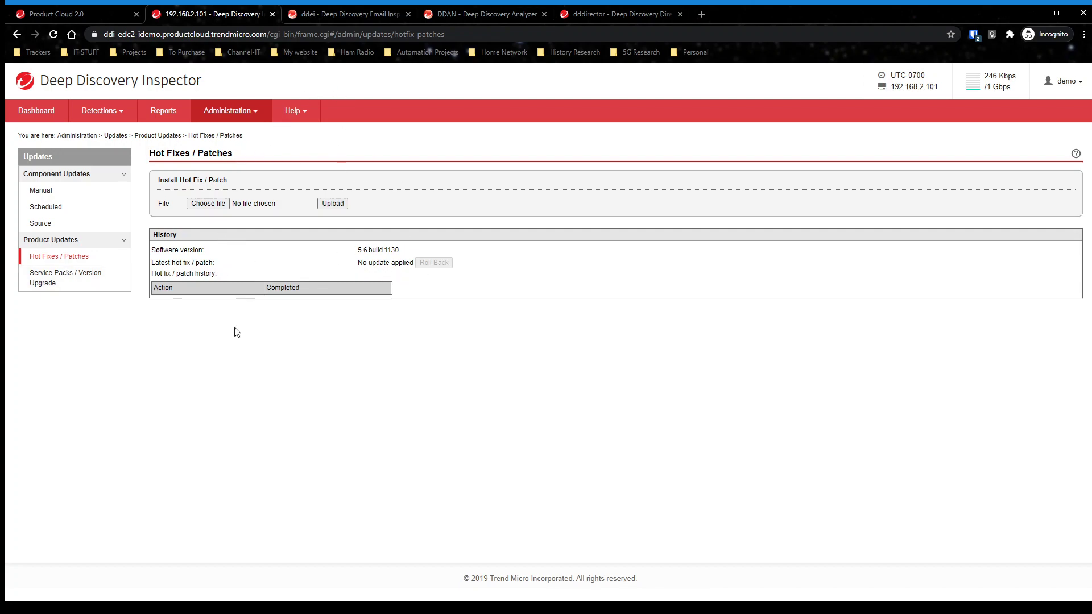
{"action": "left_click", "coordinate": [49, 277]}
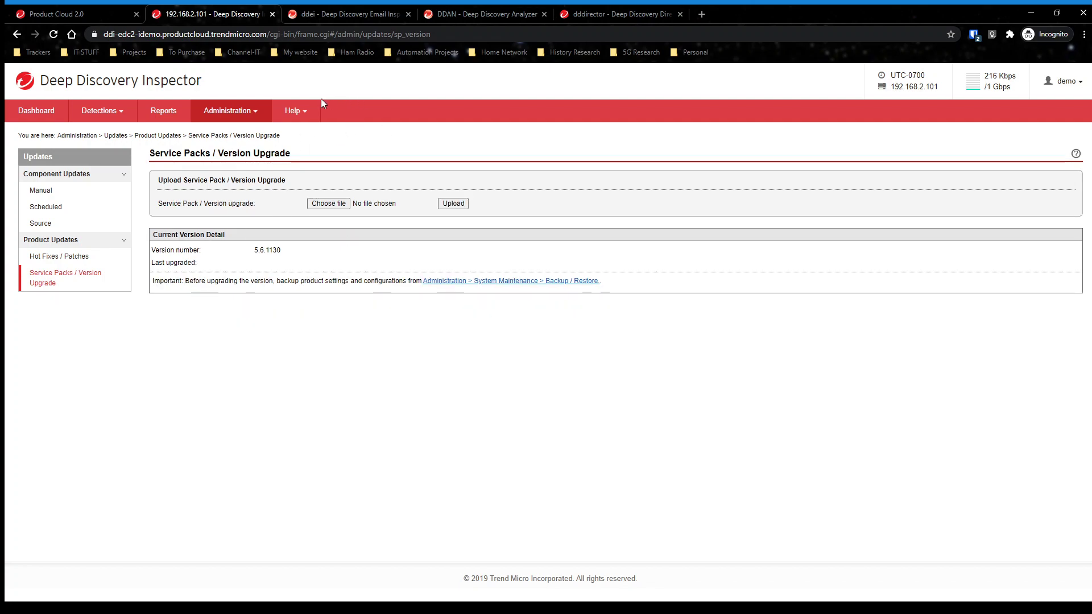
- Open the administration Notifications pages and review the settings for Threat Detections, High Risk Hosts, Suspicious Hosts and High Network Traffic
{"action": "left_click", "coordinate": [245, 113]}
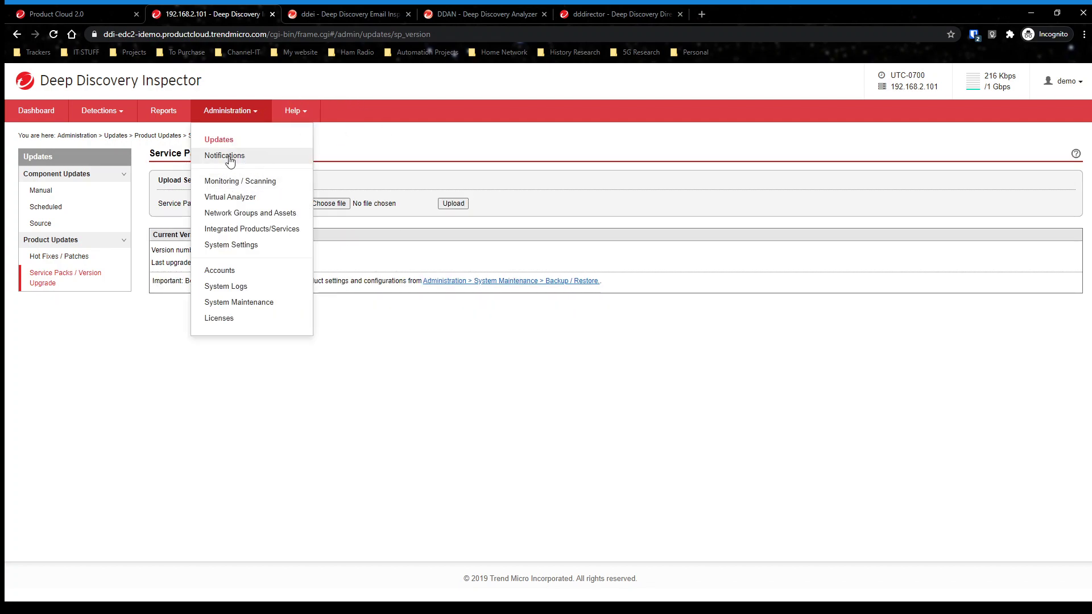
{"action": "left_click", "coordinate": [230, 154]}
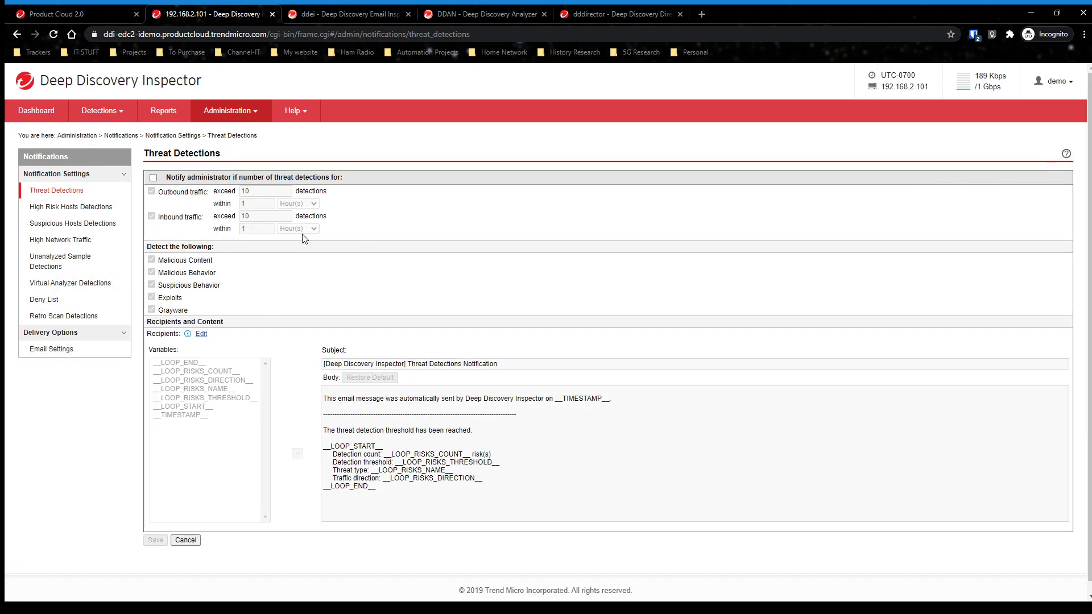
{"action": "left_click", "coordinate": [97, 209]}
{"action": "left_click", "coordinate": [62, 226]}
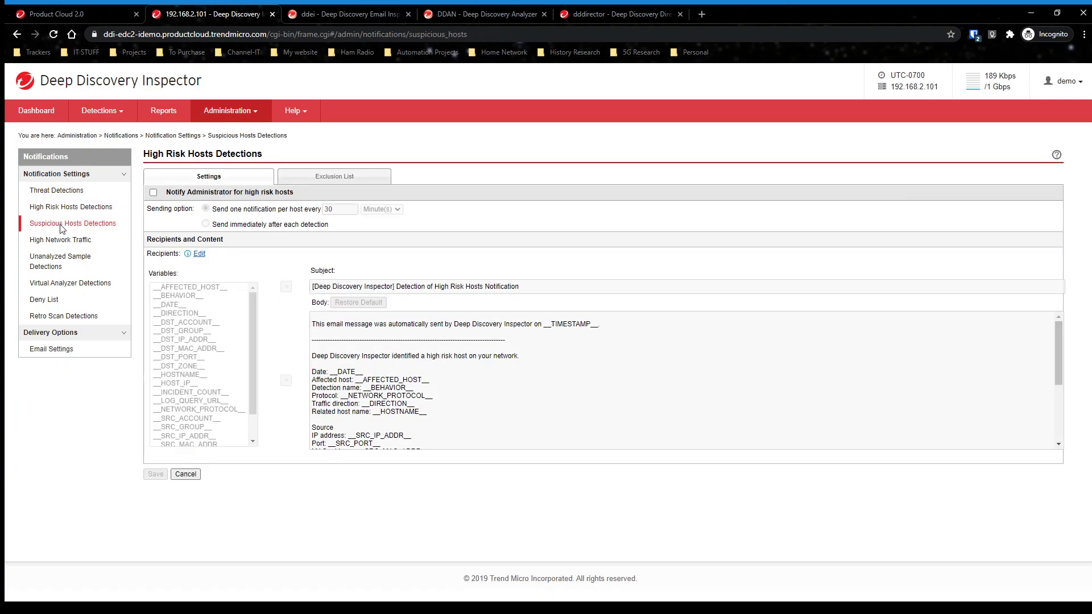
{"action": "left_click", "coordinate": [51, 241]}
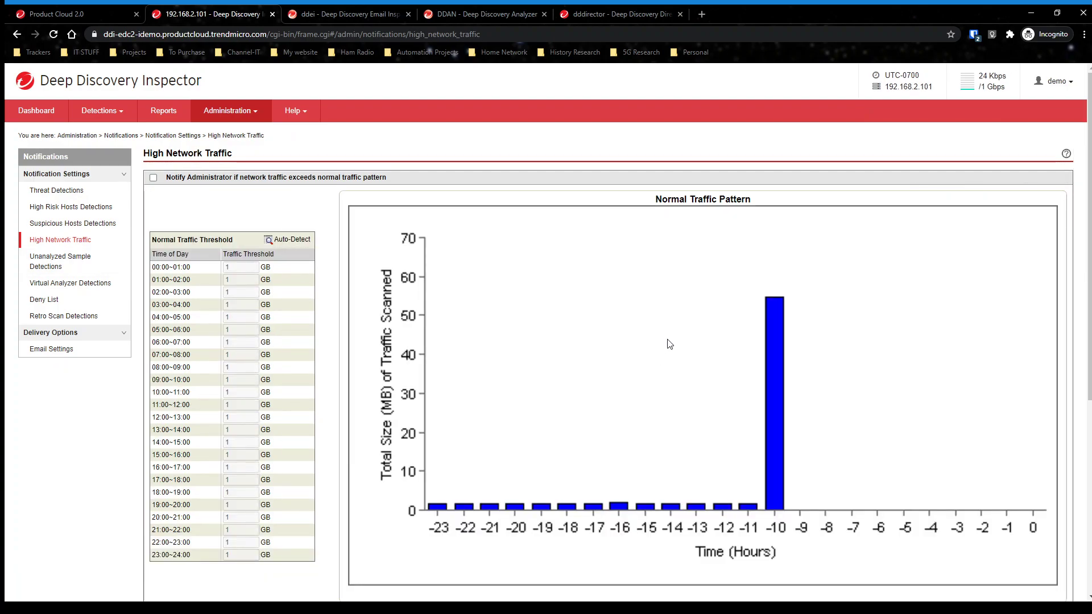
{"action": "scroll", "coordinate": [562, 385], "scroll_direction": "down", "scroll_amount": 2}
{"action": "scroll", "coordinate": [262, 289], "scroll_direction": "down", "scroll_amount": 3}
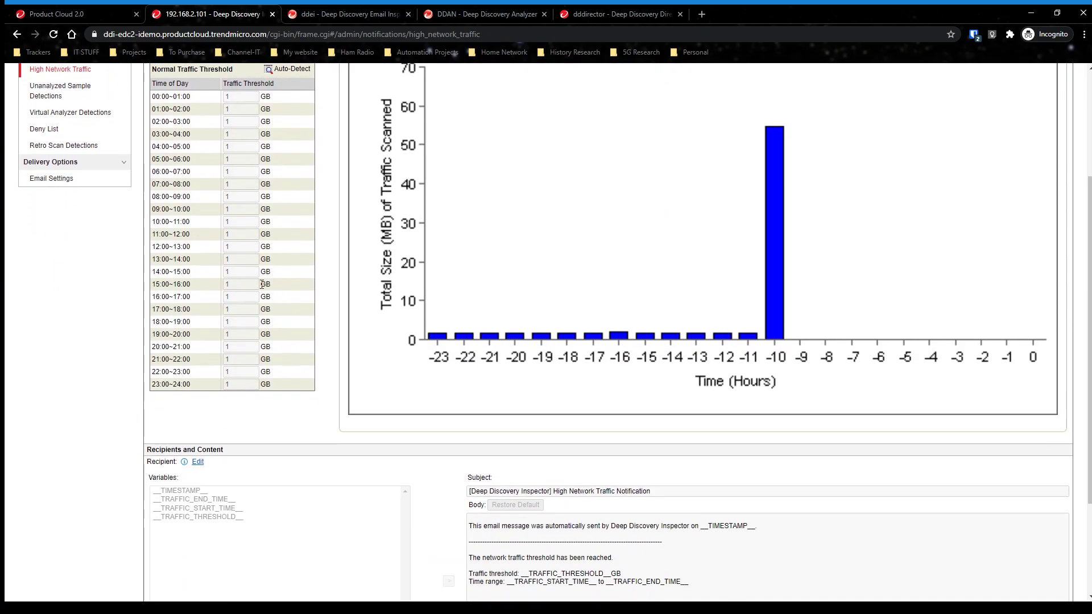
- Review the remaining Notifications pages: Unanalyzed Sample Detections, Virtual Analyzer Detections, Deny List, Retro Scan Detections and the Email Settings
{"action": "scroll", "coordinate": [262, 288], "scroll_direction": "up", "scroll_amount": 4}
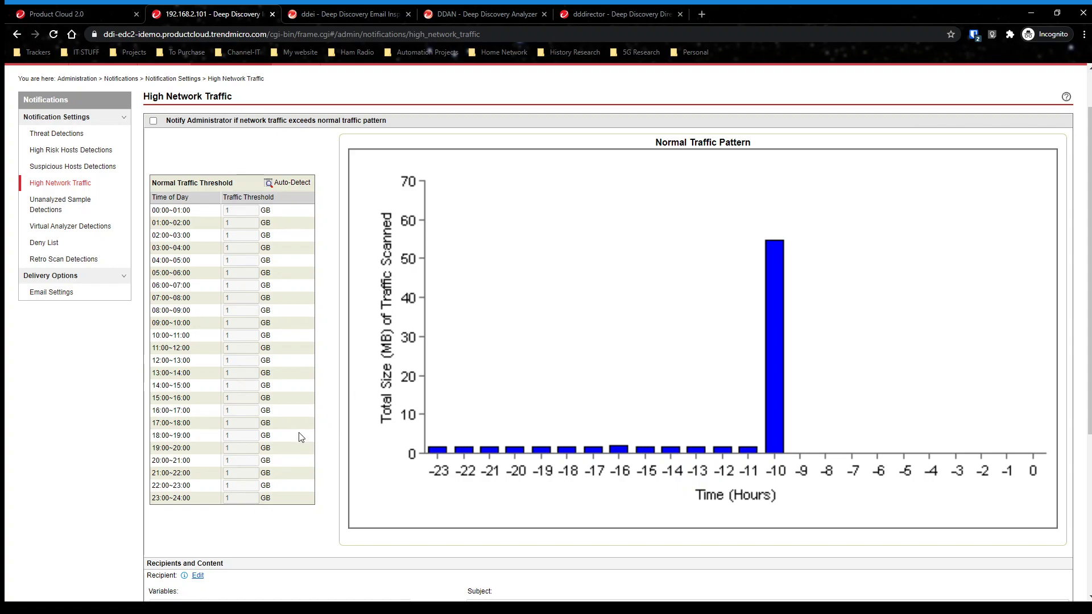
{"action": "scroll", "coordinate": [300, 437], "scroll_direction": "up", "scroll_amount": 1}
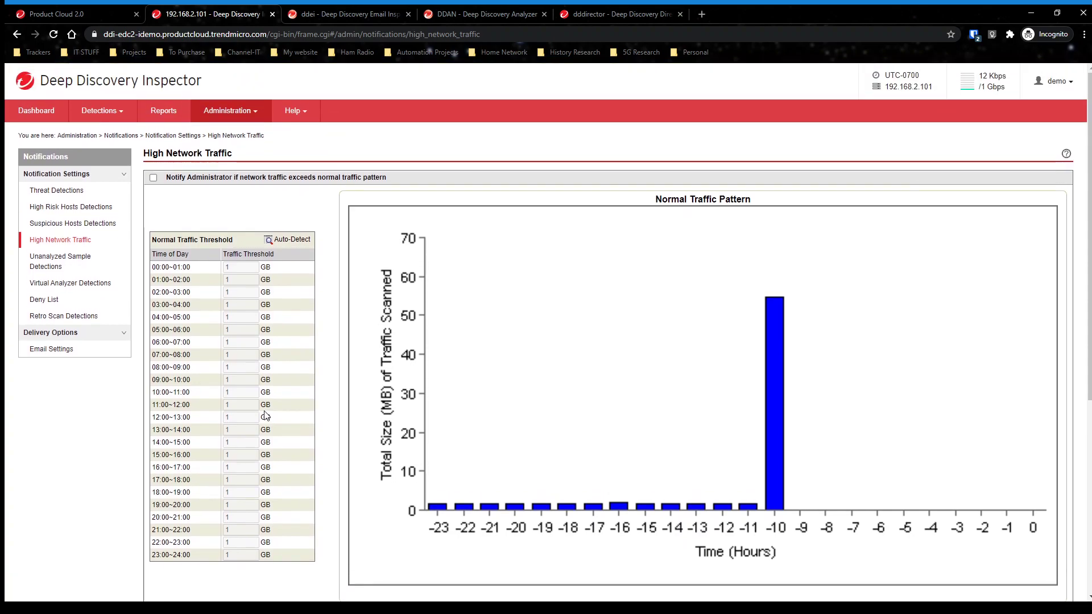
{"action": "left_click", "coordinate": [51, 261]}
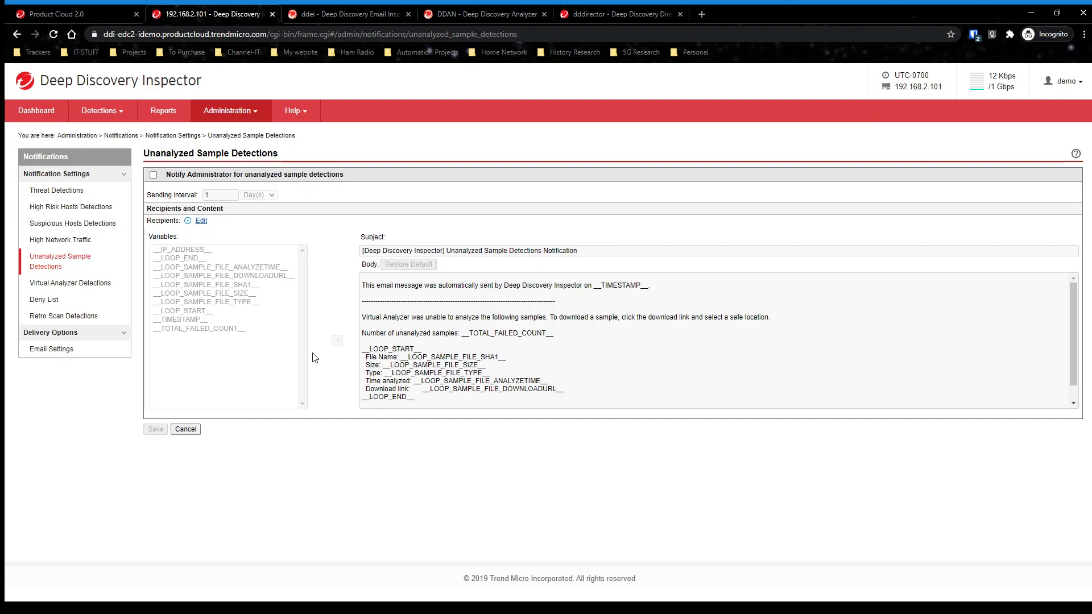
{"action": "left_click", "coordinate": [72, 286]}
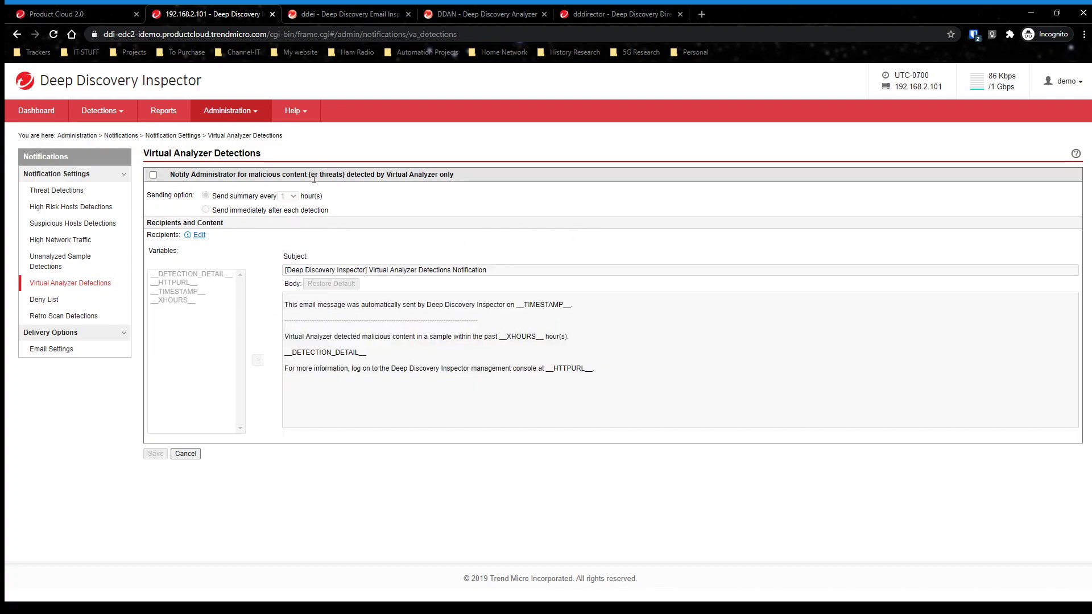
{"action": "left_click", "coordinate": [46, 260]}
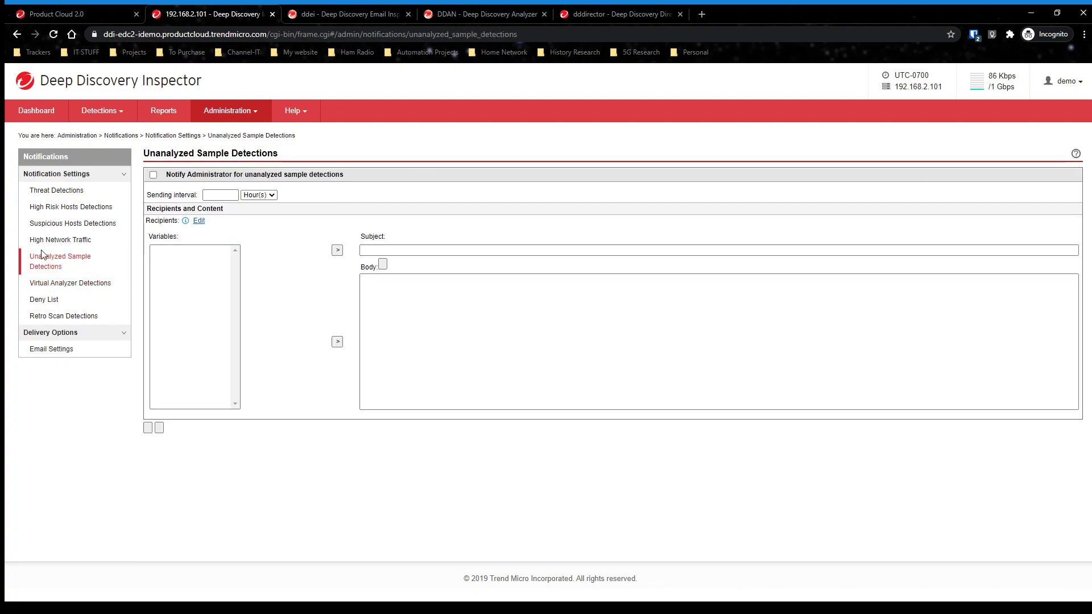
{"action": "left_click", "coordinate": [45, 300]}
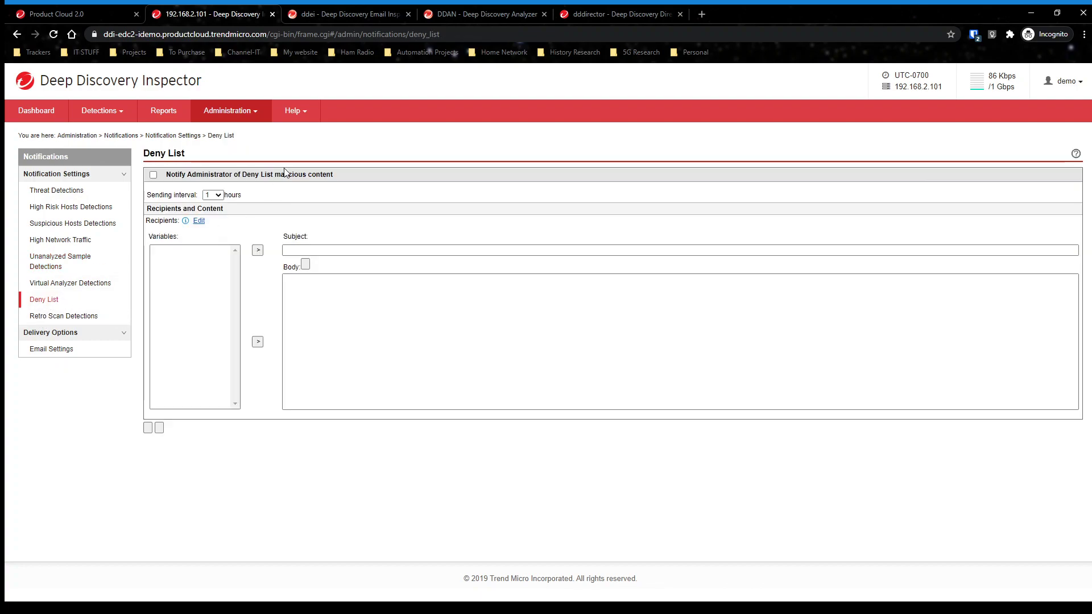
{"action": "left_click", "coordinate": [74, 316]}
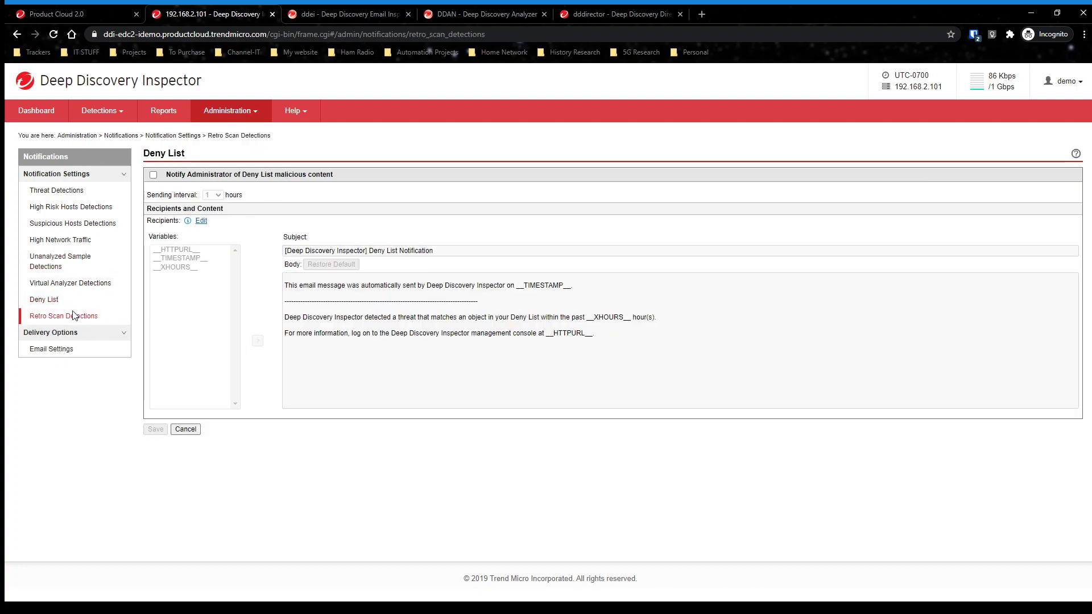
{"action": "left_click", "coordinate": [55, 349]}
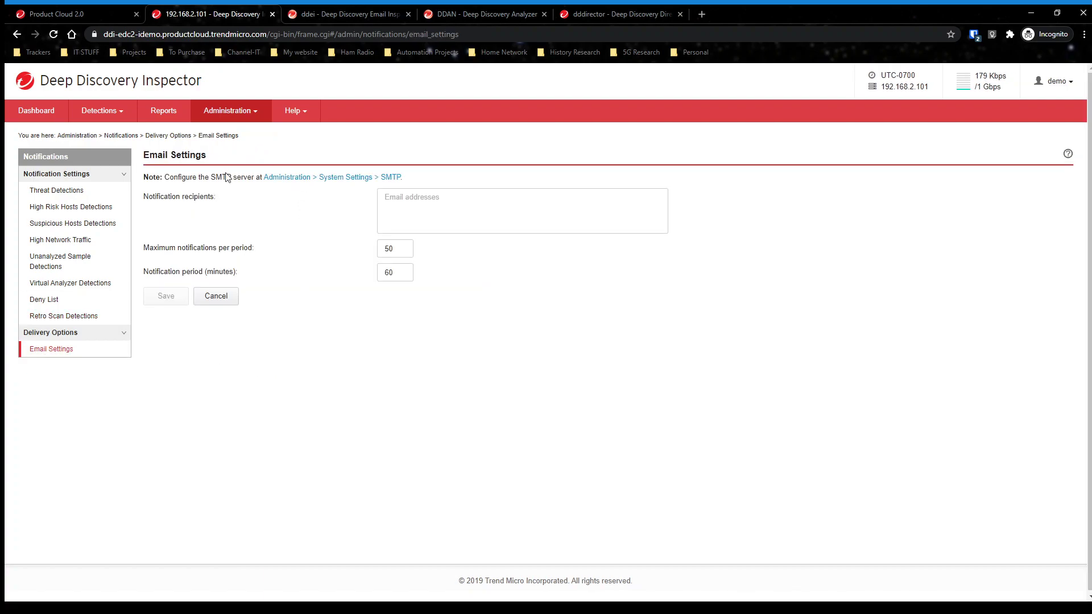
- Open the administration Monitoring / Scanning pages and review Hosts / Ports, Threat Detections, Web Reputation and Application Filters
{"action": "left_click", "coordinate": [250, 109]}
{"action": "left_click", "coordinate": [257, 186]}
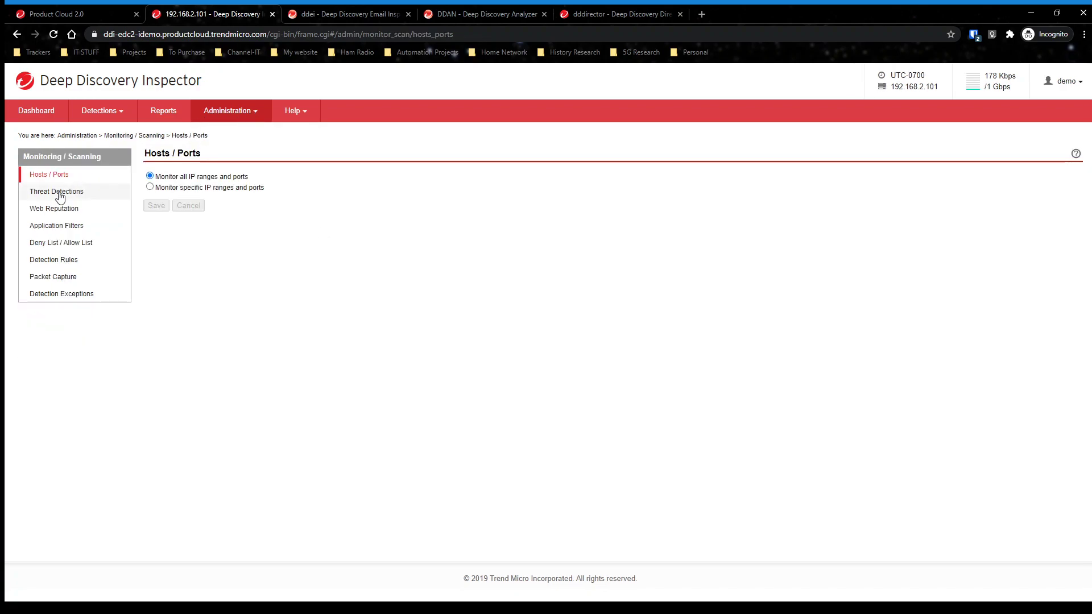
{"action": "left_click", "coordinate": [60, 196]}
{"action": "left_click", "coordinate": [60, 211]}
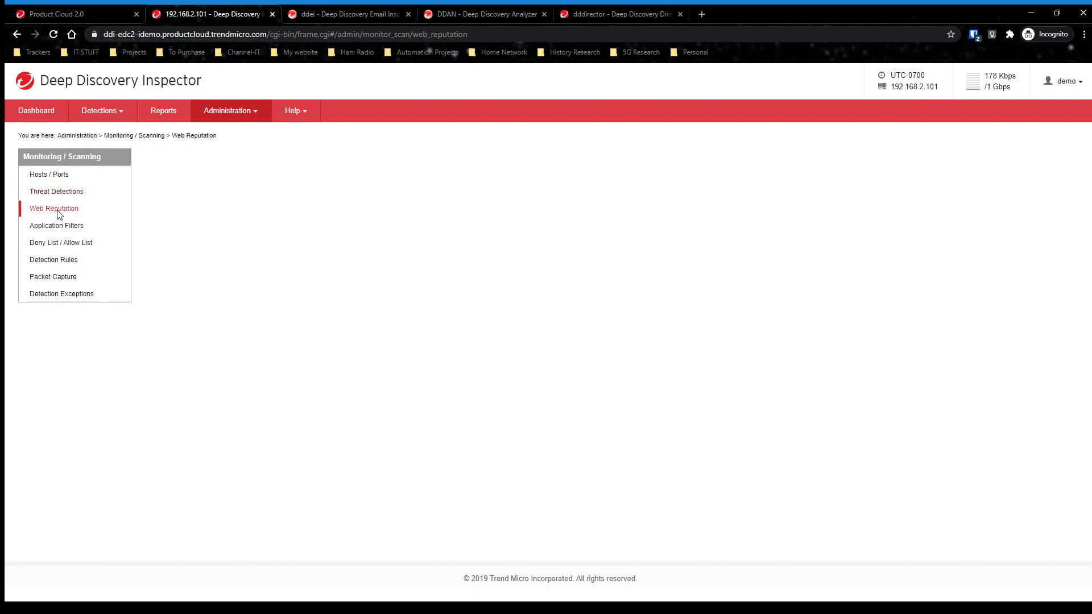
{"action": "left_click", "coordinate": [53, 176]}
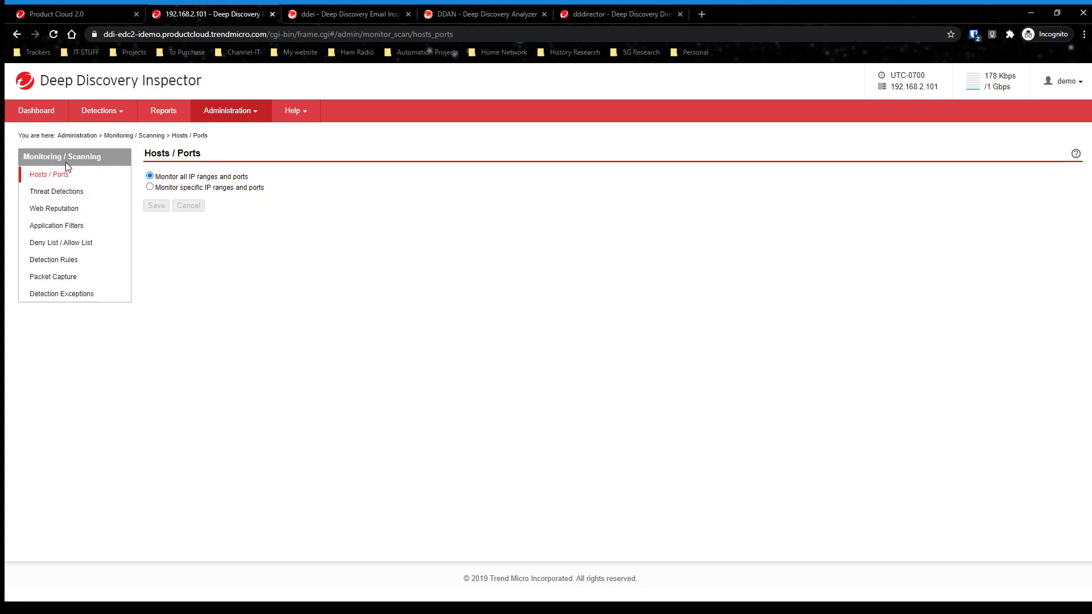
{"action": "left_click", "coordinate": [59, 190]}
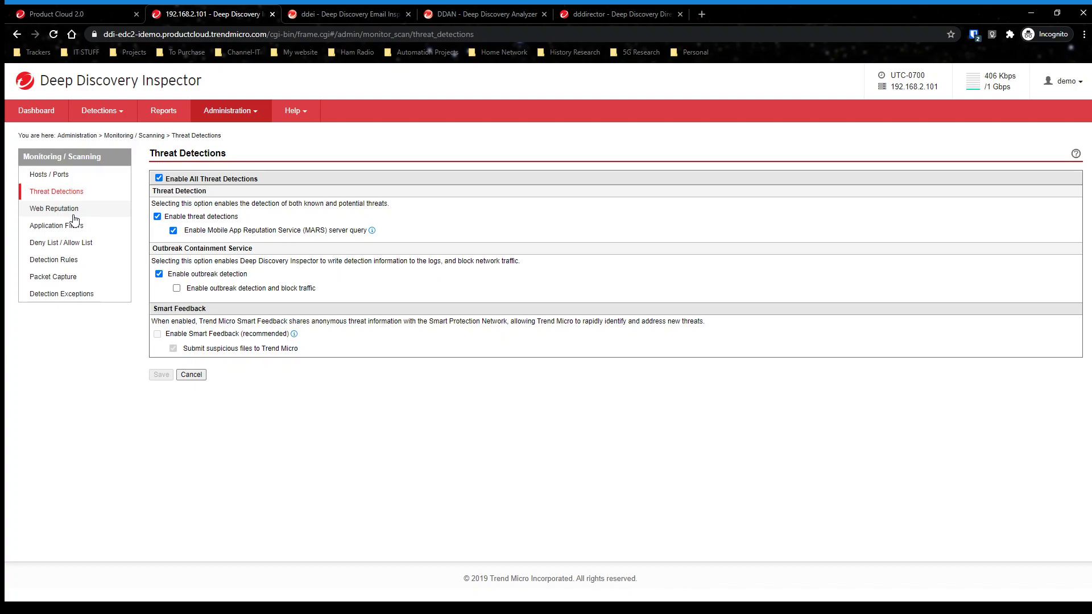
{"action": "left_click", "coordinate": [46, 210]}
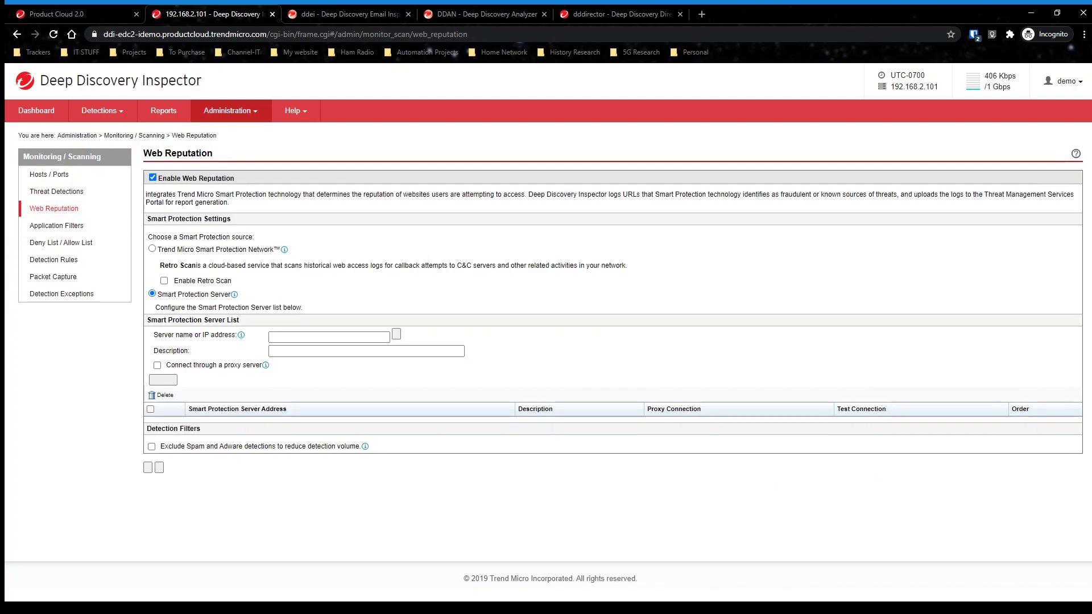
{"action": "left_click", "coordinate": [72, 226]}
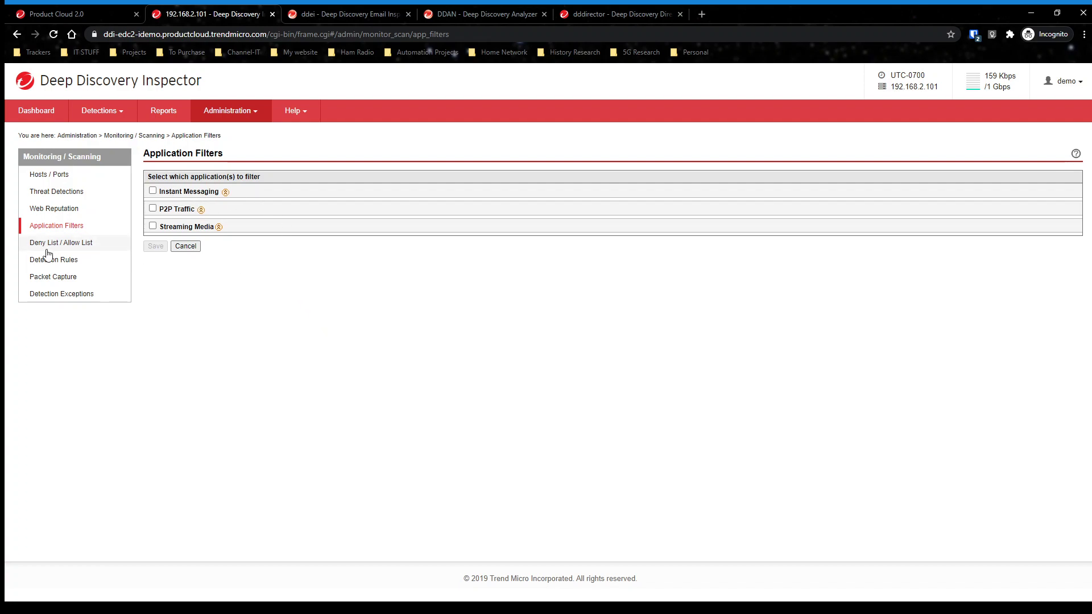
- Review the Deny List / Allow List page and its form for adding a deny list item, then cancel the form
{"action": "left_click", "coordinate": [68, 244]}
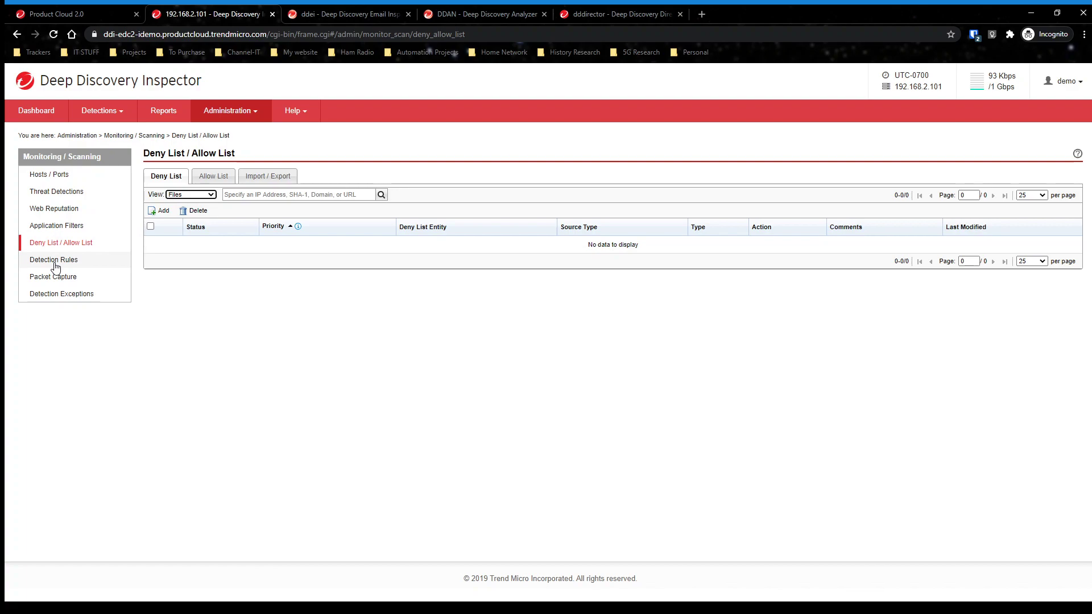
{"action": "left_click", "coordinate": [163, 212]}
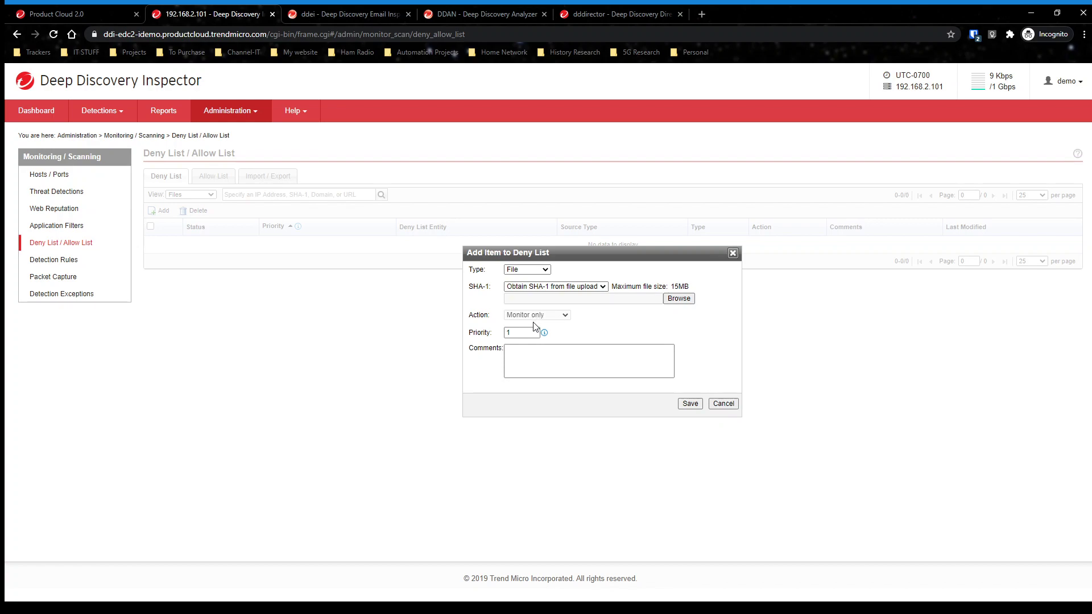
{"action": "left_click", "coordinate": [723, 403]}
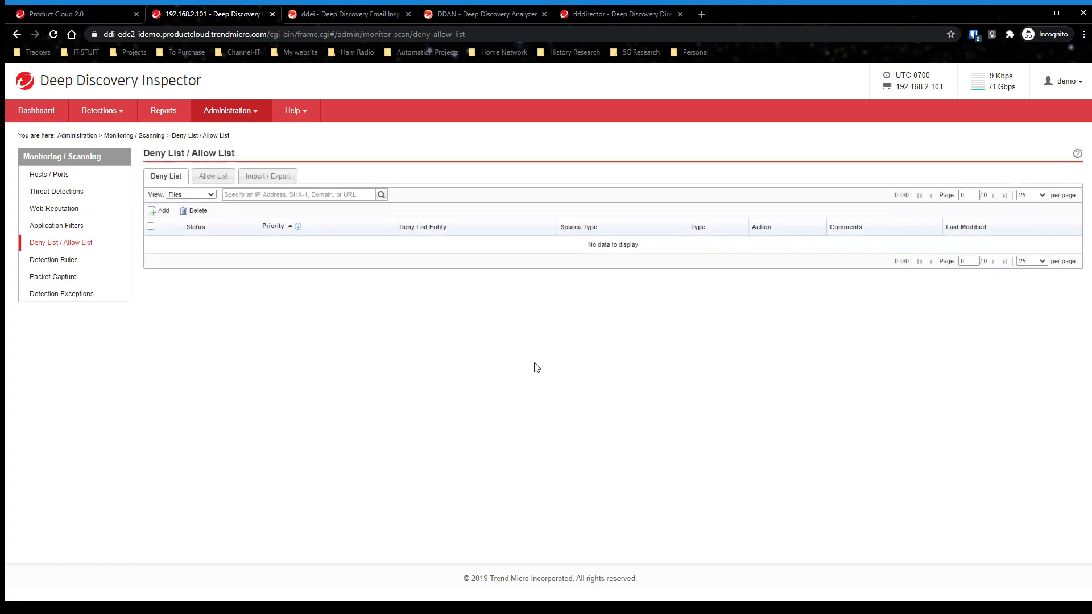
- Open Detection Rules and examine the listed rules' status, risk type, confidence and reason, returning to the start of the list
{"action": "left_click", "coordinate": [64, 260]}
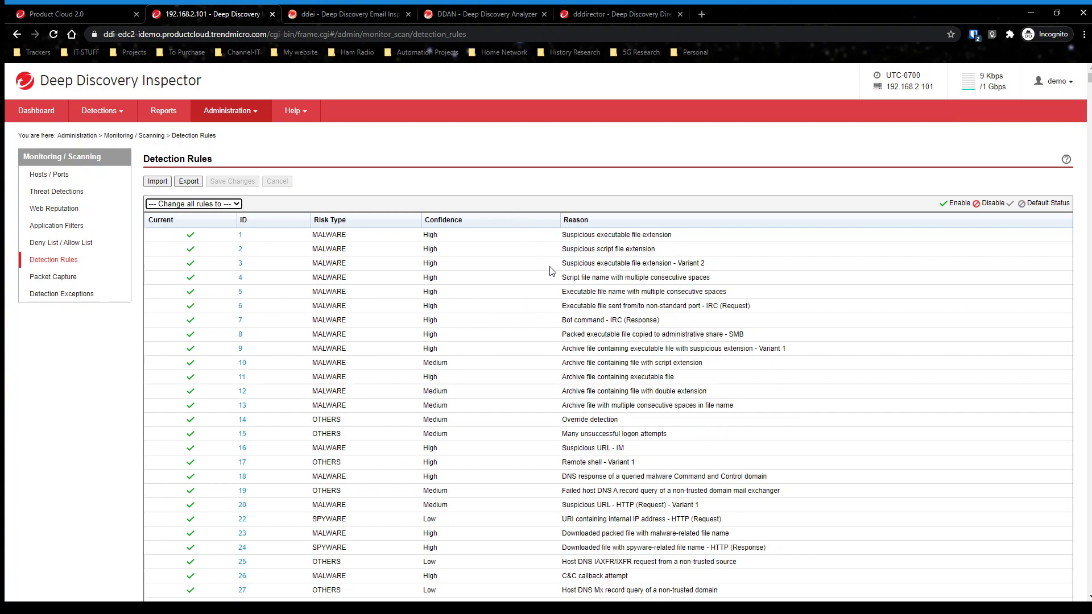
{"action": "scroll", "coordinate": [359, 275], "scroll_direction": "down", "scroll_amount": 2}
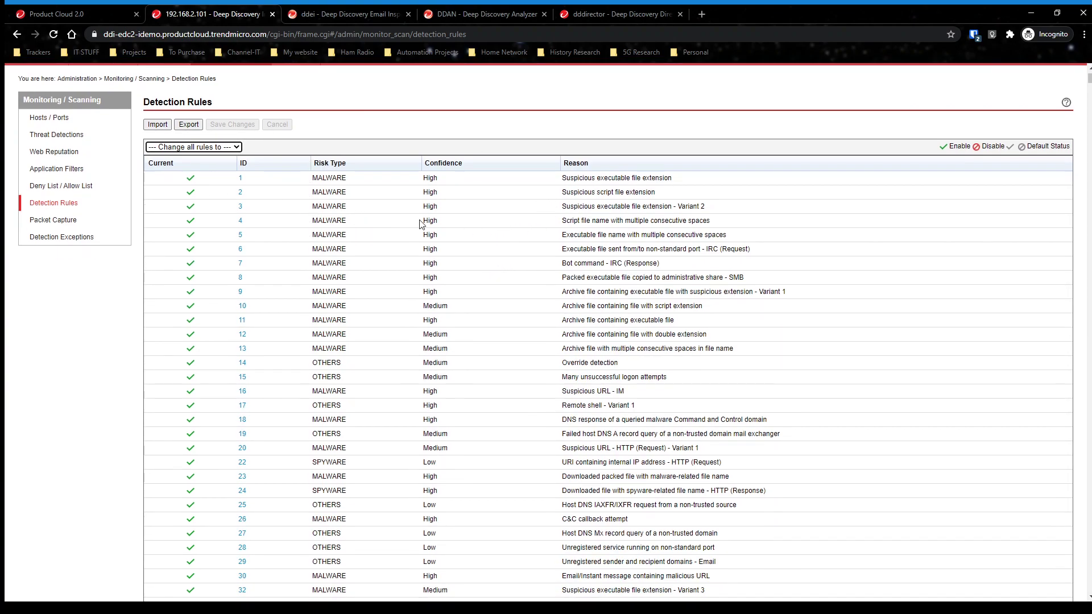
{"action": "scroll", "coordinate": [424, 324], "scroll_direction": "down", "scroll_amount": 3}
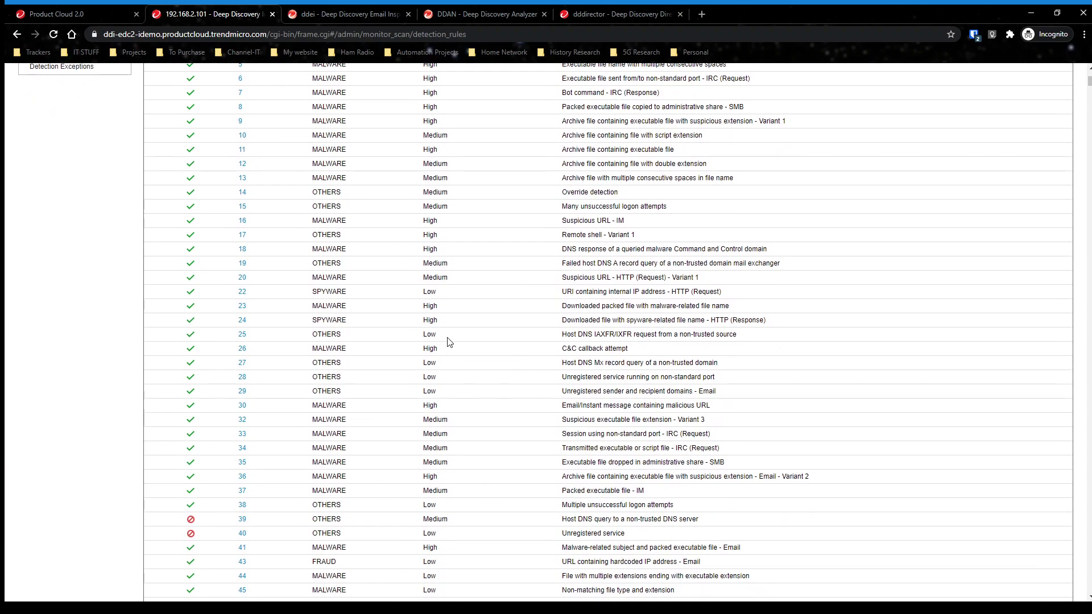
{"action": "scroll", "coordinate": [454, 335], "scroll_direction": "up", "scroll_amount": 5}
{"action": "scroll", "coordinate": [463, 329], "scroll_direction": "down", "scroll_amount": 1}
{"action": "scroll", "coordinate": [380, 445], "scroll_direction": "down", "scroll_amount": 1}
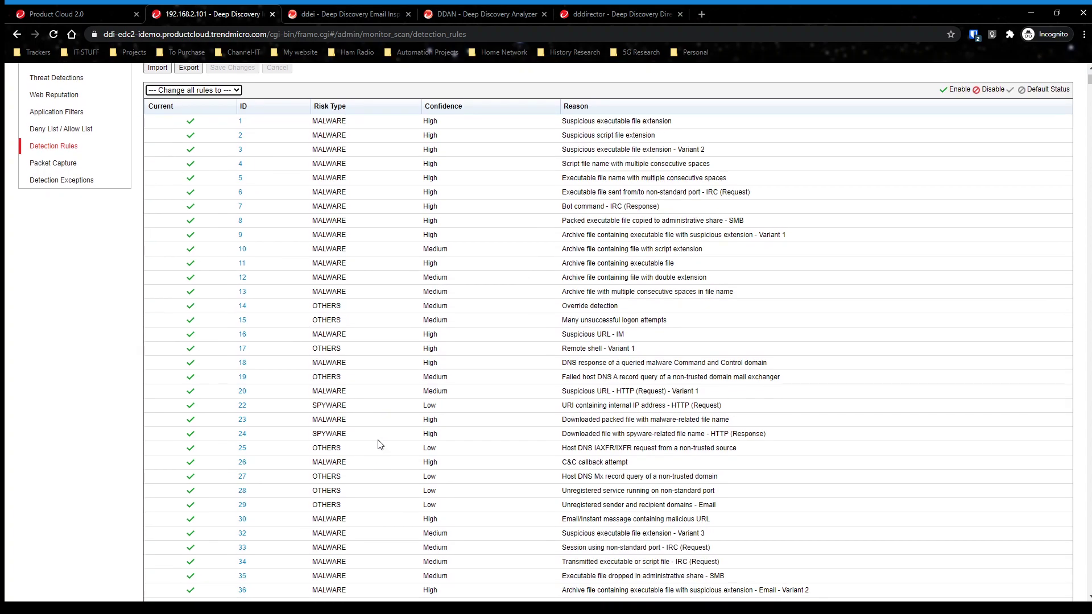
{"action": "scroll", "coordinate": [309, 281], "scroll_direction": "up", "scroll_amount": 2}
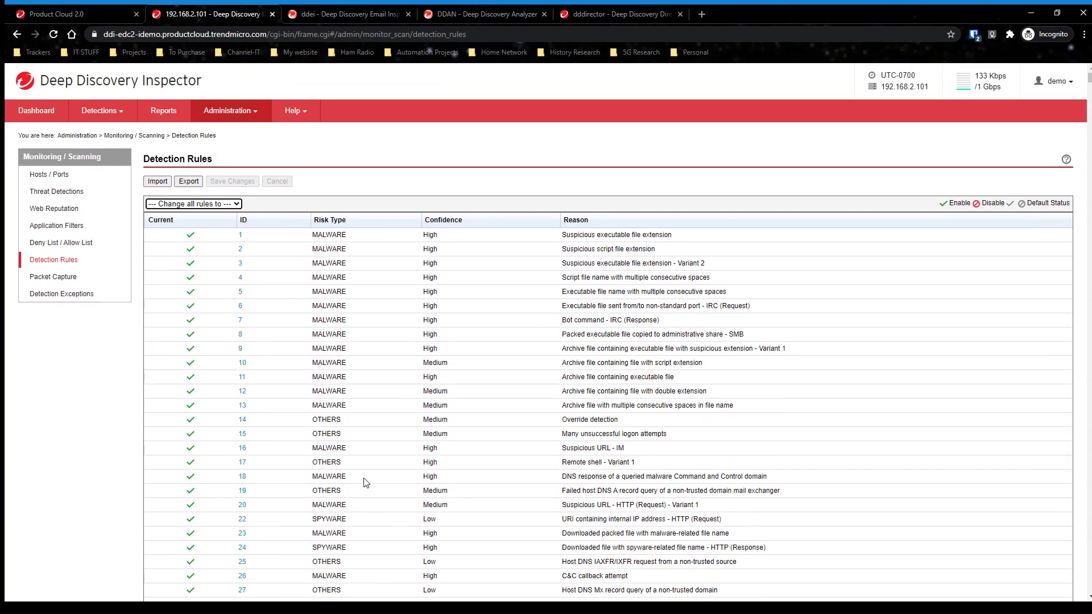
{"action": "scroll", "coordinate": [365, 482], "scroll_direction": "down", "scroll_amount": 1}
{"action": "scroll", "coordinate": [364, 483], "scroll_direction": "down", "scroll_amount": 4}
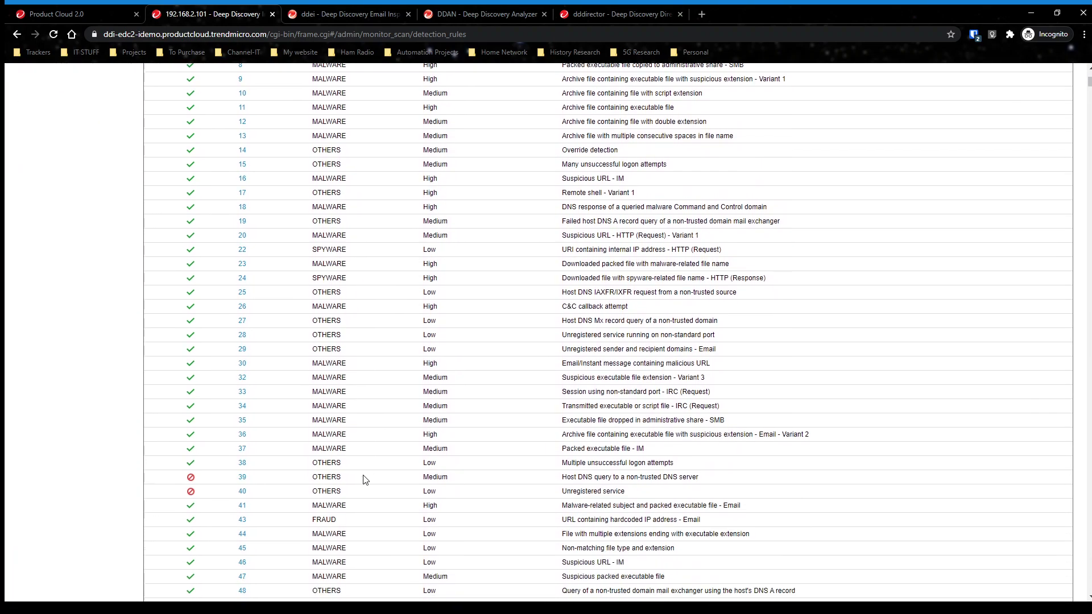
{"action": "scroll", "coordinate": [614, 417], "scroll_direction": "down", "scroll_amount": 11}
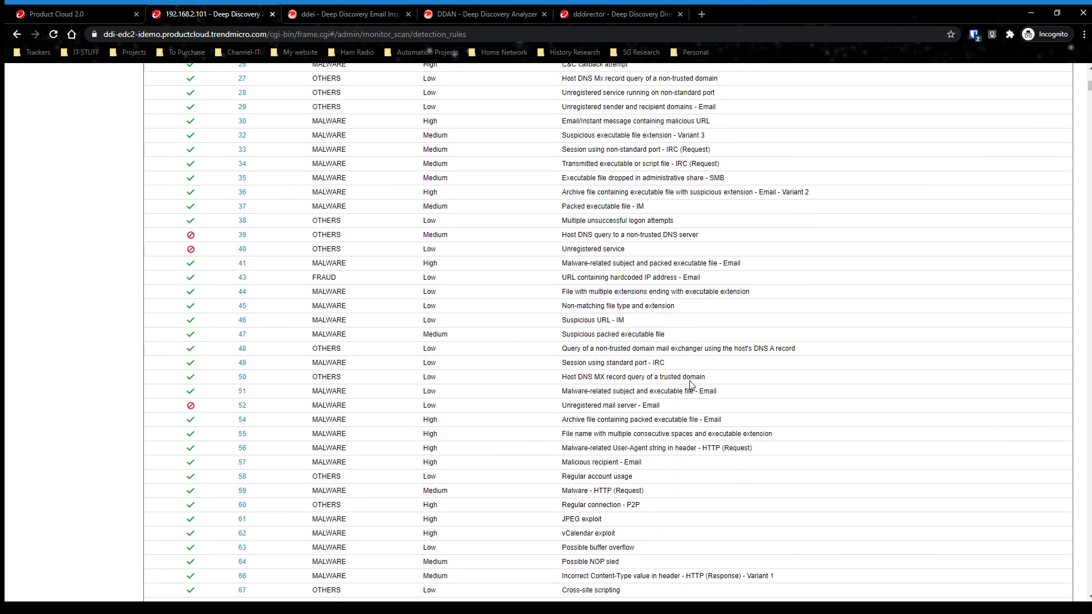
{"action": "scroll", "coordinate": [691, 384], "scroll_direction": "up", "scroll_amount": 15}
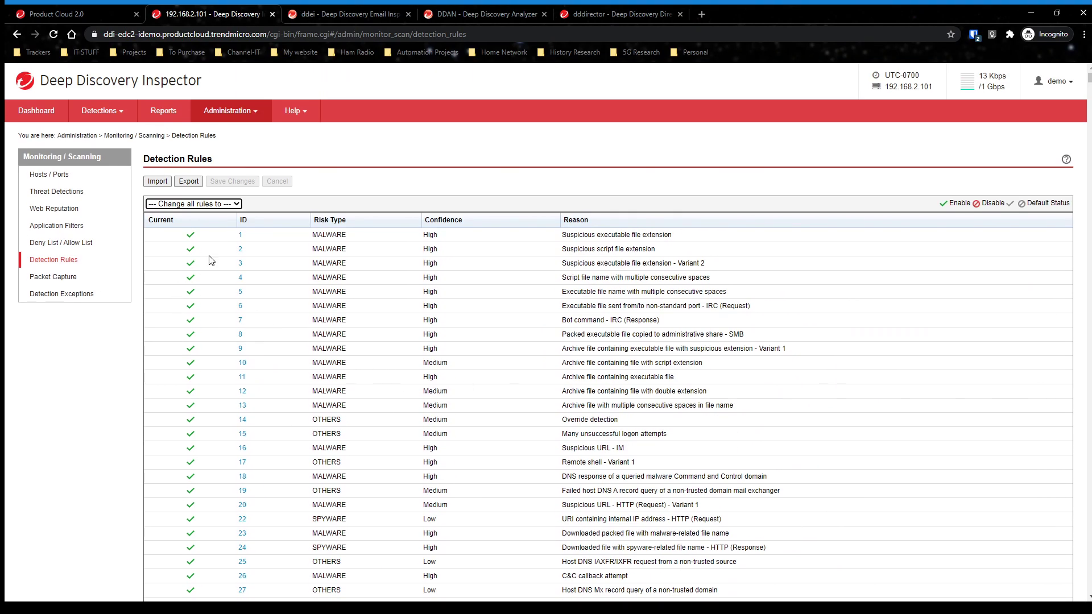
- Review the Packet Capture settings, including the details of the rule for host 10.1.1.1, and the Detection Exceptions page
{"action": "left_click", "coordinate": [54, 276]}
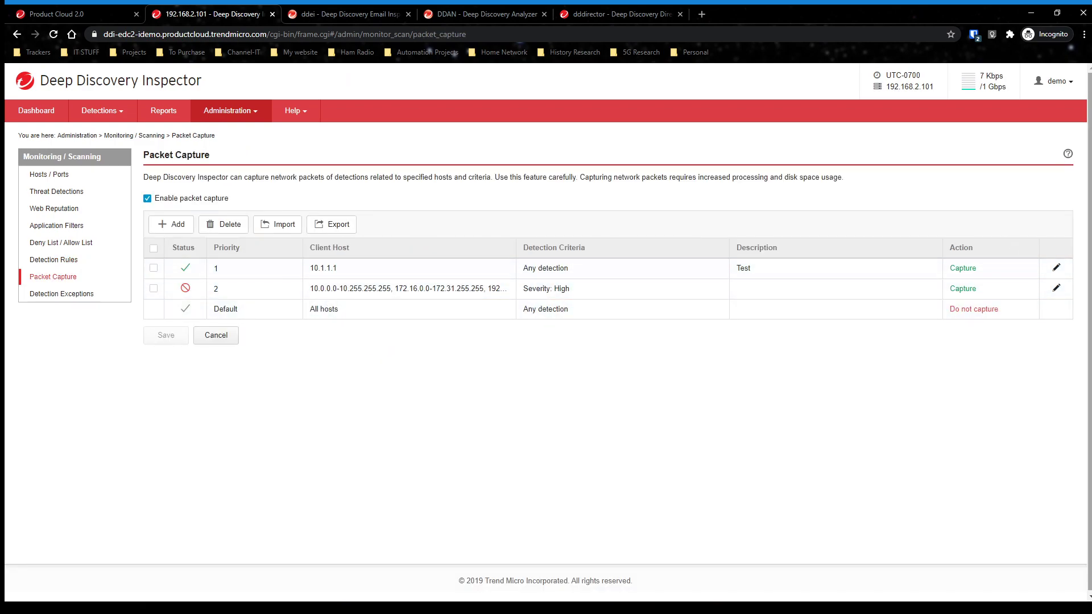
{"action": "left_click", "coordinate": [1056, 267]}
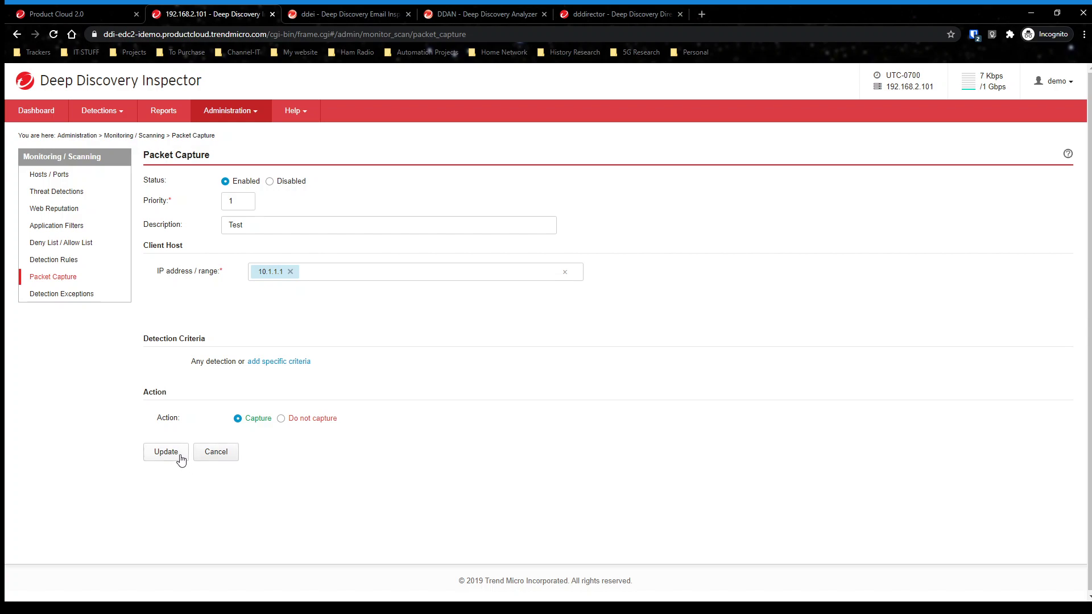
{"action": "left_click", "coordinate": [73, 295]}
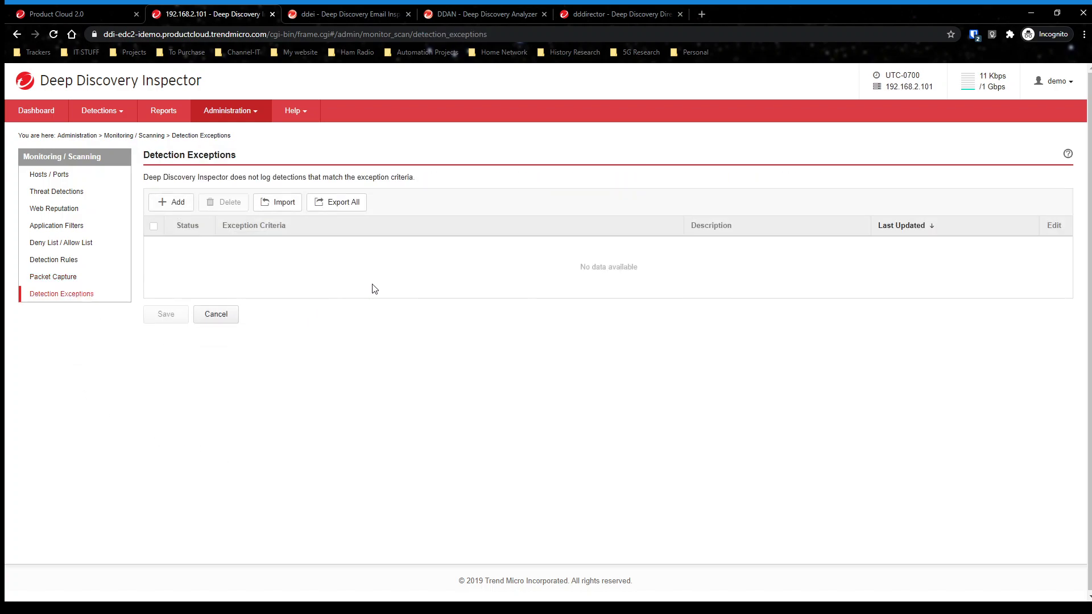
- Open the administration Virtual Analyzer pages and review the connection settings on the Setup page
{"action": "left_click", "coordinate": [223, 110]}
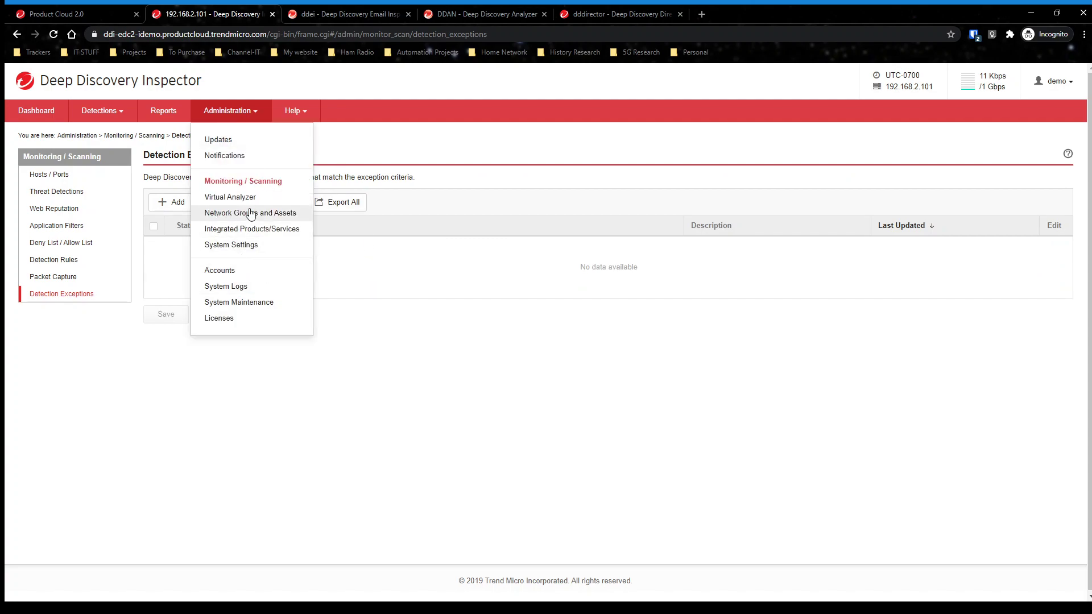
{"action": "left_click", "coordinate": [222, 197]}
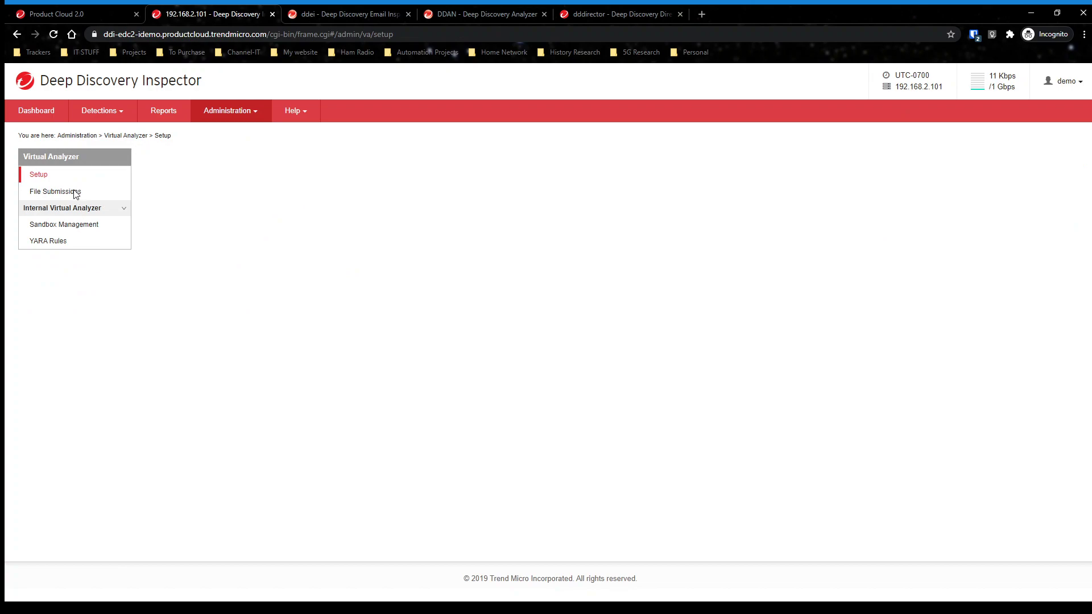
{"action": "left_click", "coordinate": [52, 193]}
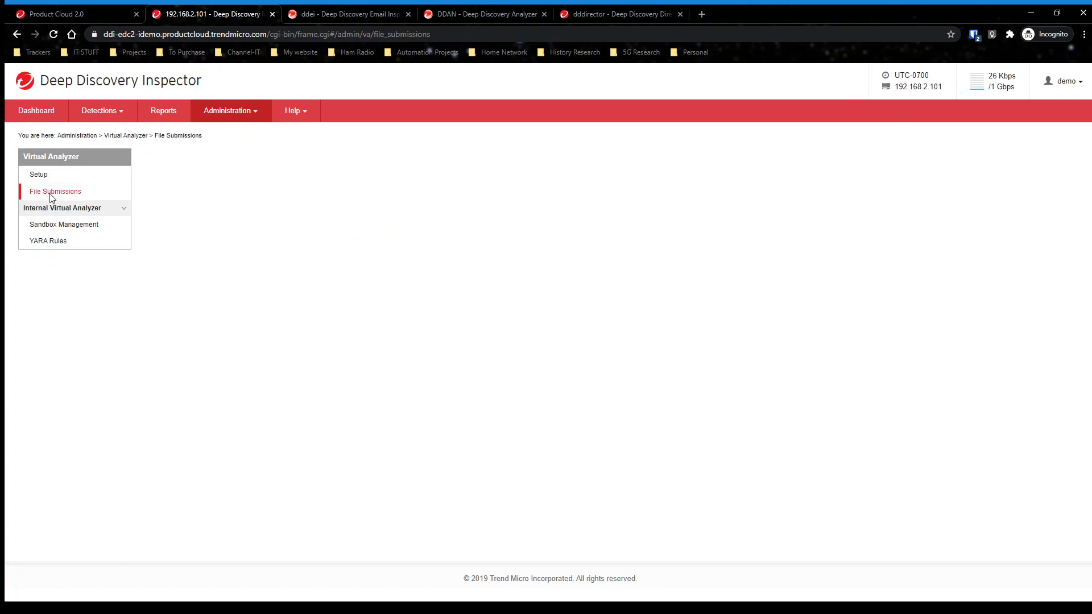
{"action": "left_click", "coordinate": [39, 175]}
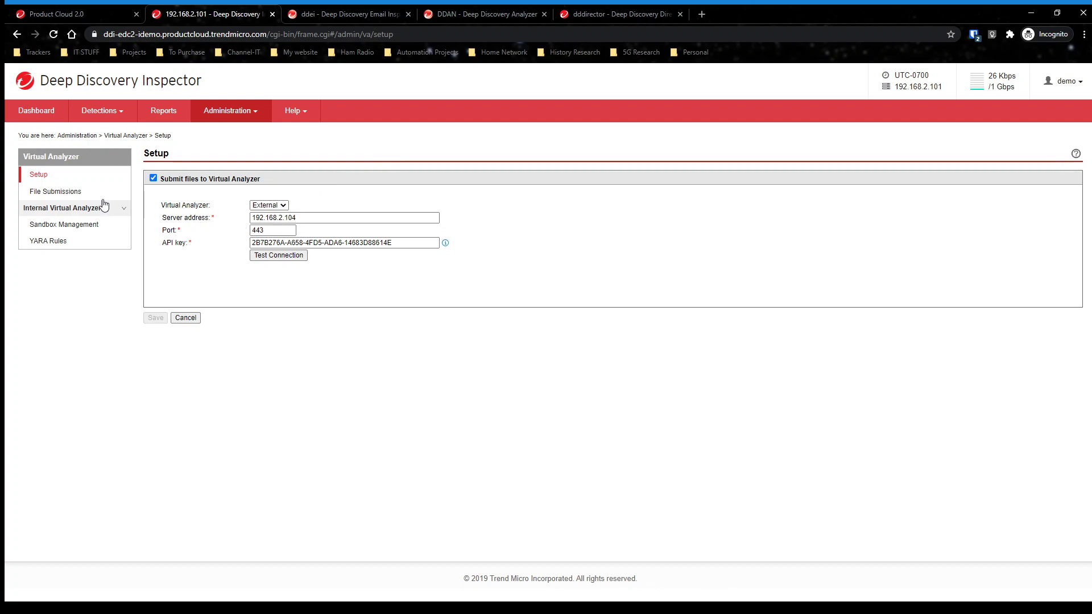
- Review the File Submissions rules and the options for a new submission rule, then cancel the new rule
{"action": "left_click", "coordinate": [67, 192]}
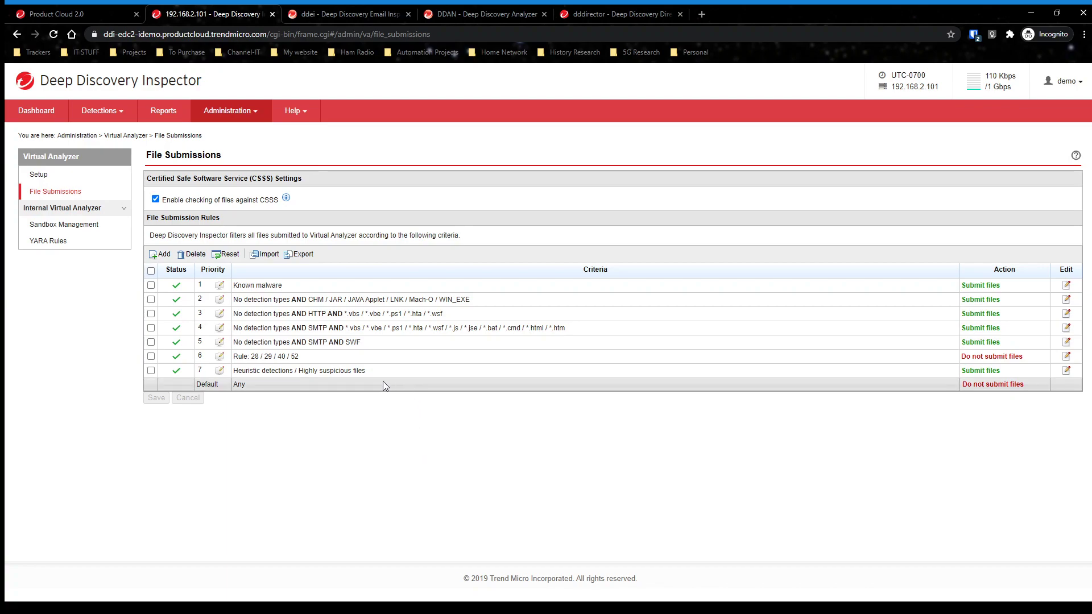
{"action": "left_click", "coordinate": [162, 254]}
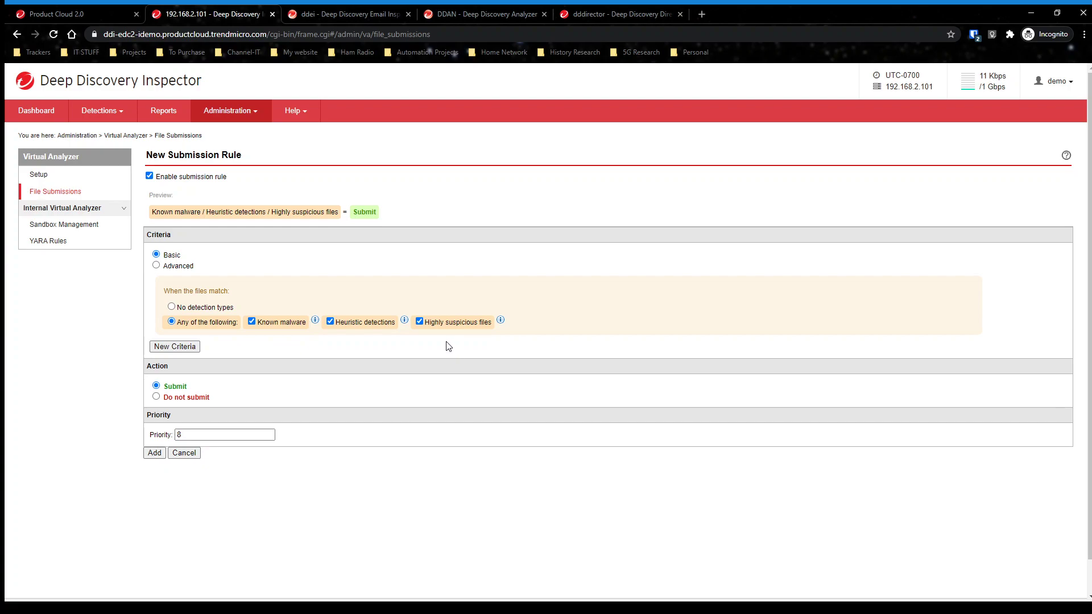
{"action": "left_click", "coordinate": [183, 454]}
- Review Sandbox Management for the internal Virtual Analyzer, covering its status, images, archive passwords and Sandbox for macOS settings
{"action": "left_click", "coordinate": [65, 225]}
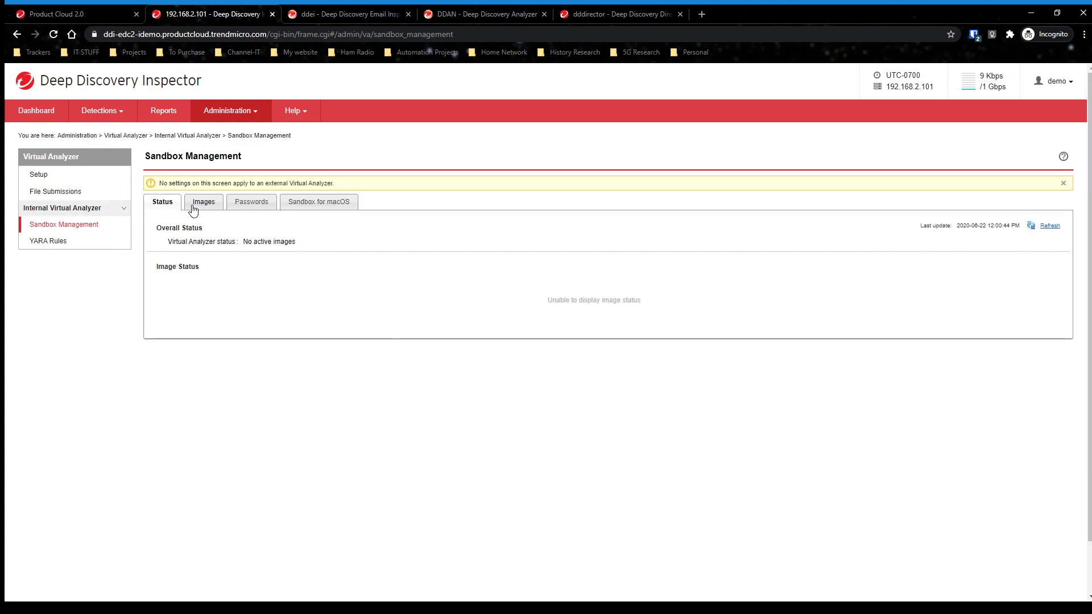
{"action": "left_click", "coordinate": [203, 204]}
{"action": "left_click", "coordinate": [251, 203]}
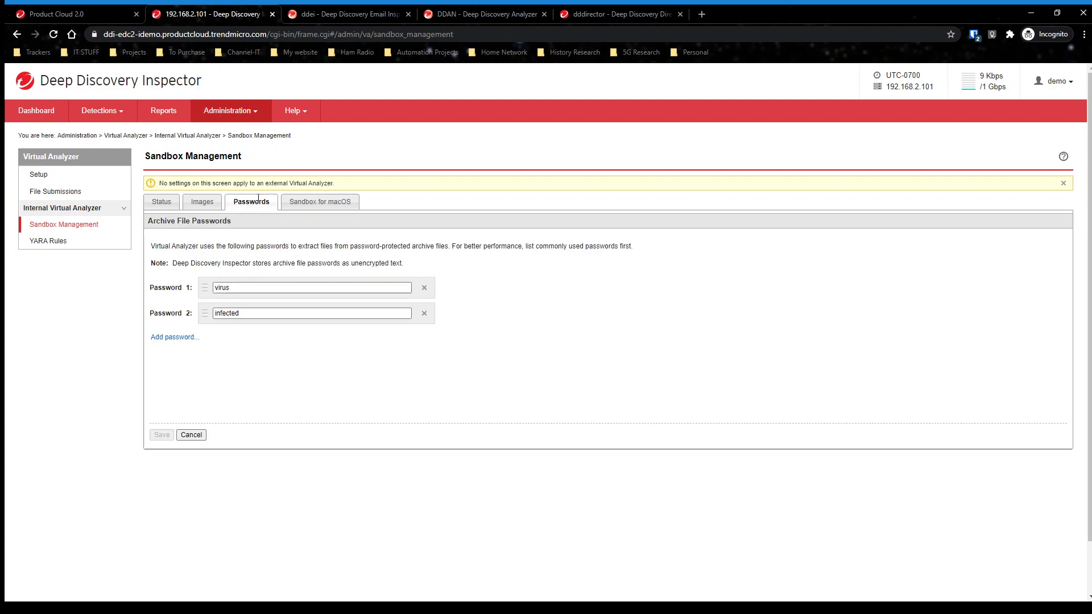
{"action": "left_click", "coordinate": [337, 207]}
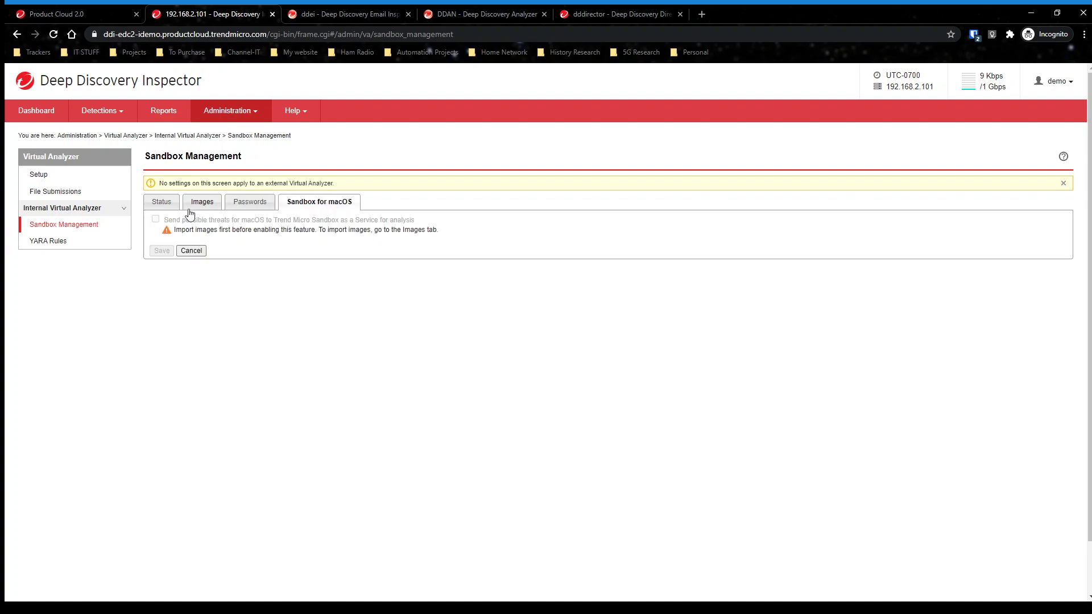
{"action": "left_click", "coordinate": [245, 212]}
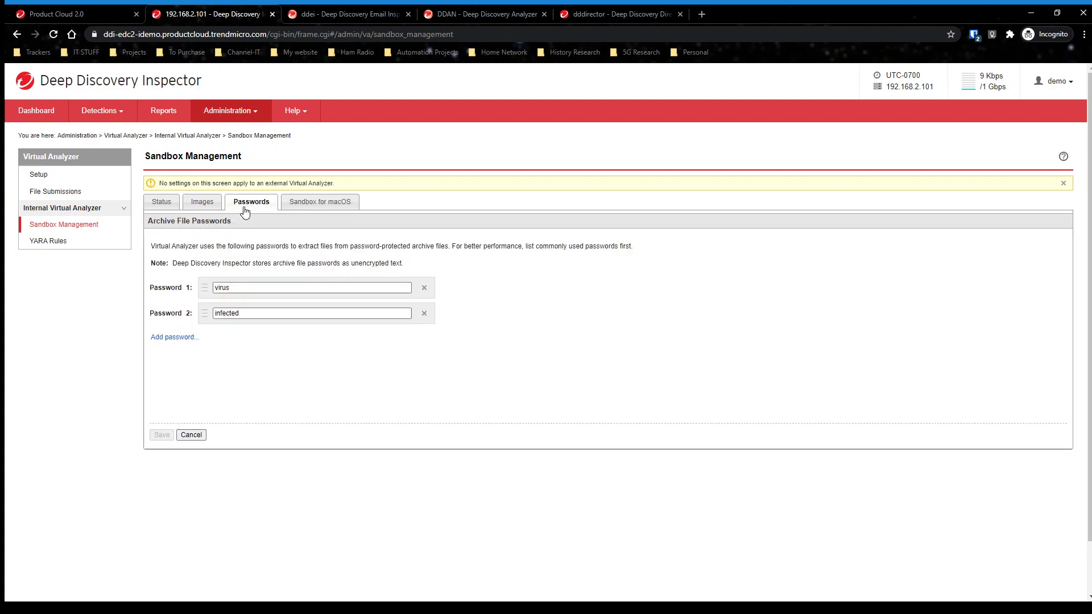
{"action": "left_click", "coordinate": [191, 210]}
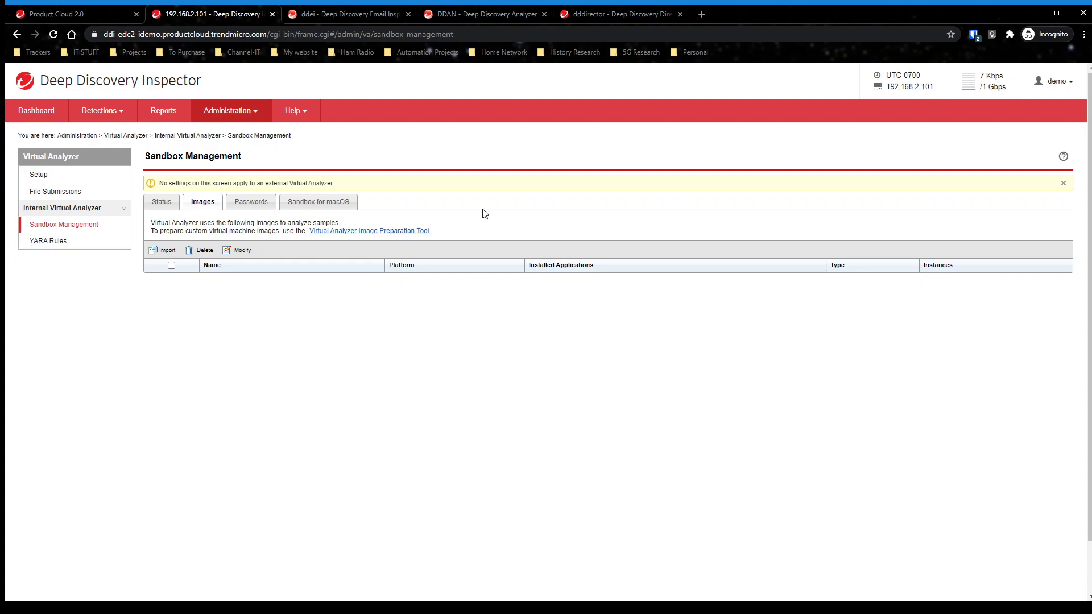
{"action": "left_click", "coordinate": [166, 199]}
- Review the YARA Rules page and the new rule file's options, trying bat and All file types for analysis, and cancel the new rule file
{"action": "left_click", "coordinate": [48, 241]}
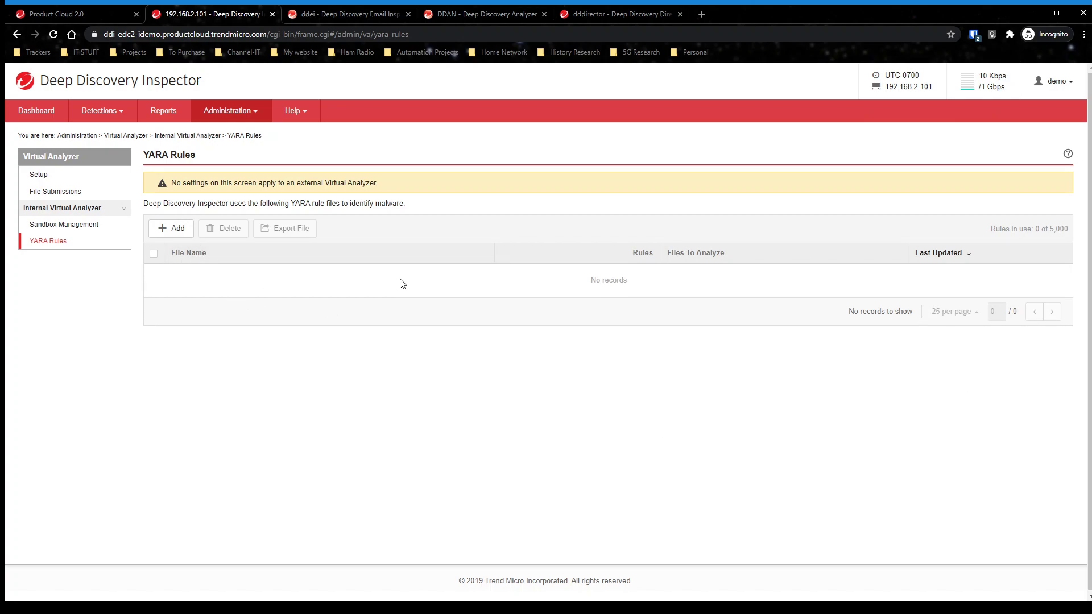
{"action": "left_click", "coordinate": [176, 230]}
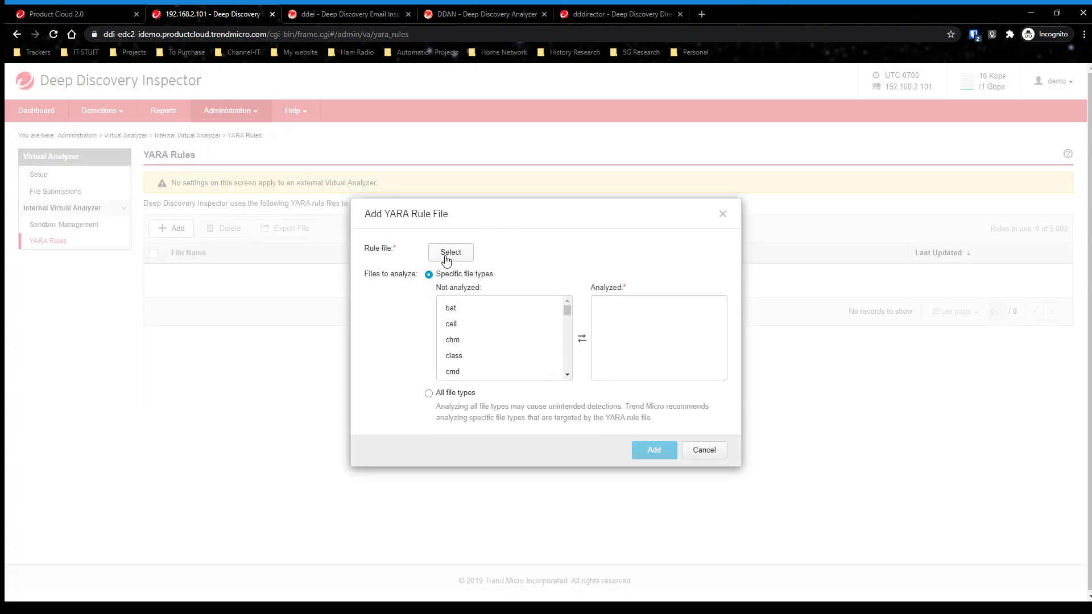
{"action": "double_click", "coordinate": [478, 310]}
{"action": "scroll", "coordinate": [483, 321], "scroll_direction": "down", "scroll_amount": 1}
{"action": "scroll", "coordinate": [487, 331], "scroll_direction": "down", "scroll_amount": 5}
{"action": "scroll", "coordinate": [487, 331], "scroll_direction": "down", "scroll_amount": 5}
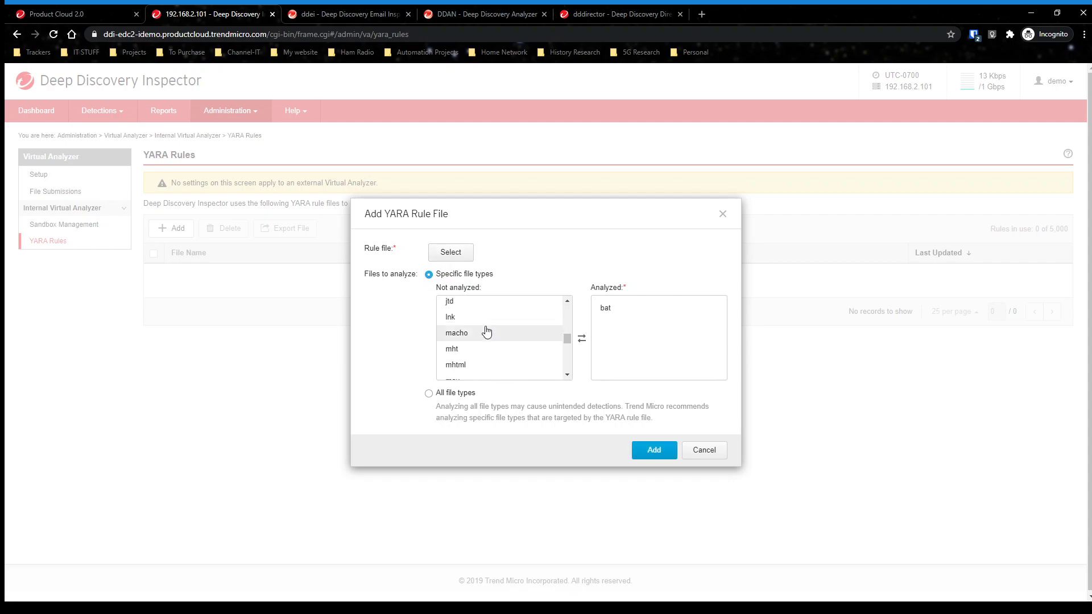
{"action": "left_click", "coordinate": [428, 395]}
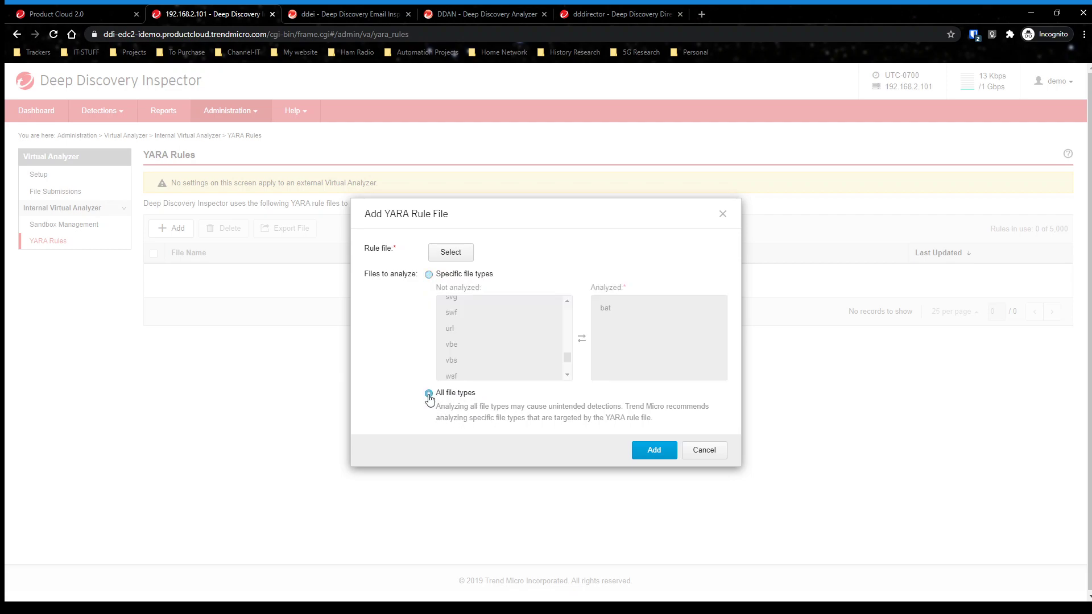
{"action": "left_click", "coordinate": [703, 451]}
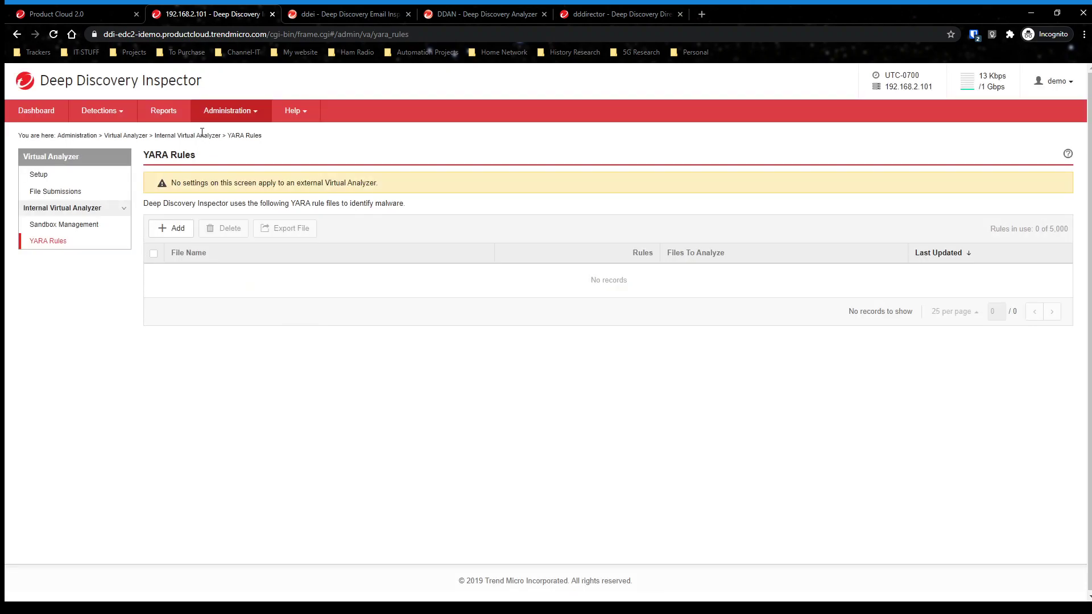
- Open the administration Network Groups and Assets pages and review Network Groups and Registered Domains
{"action": "left_click", "coordinate": [239, 113]}
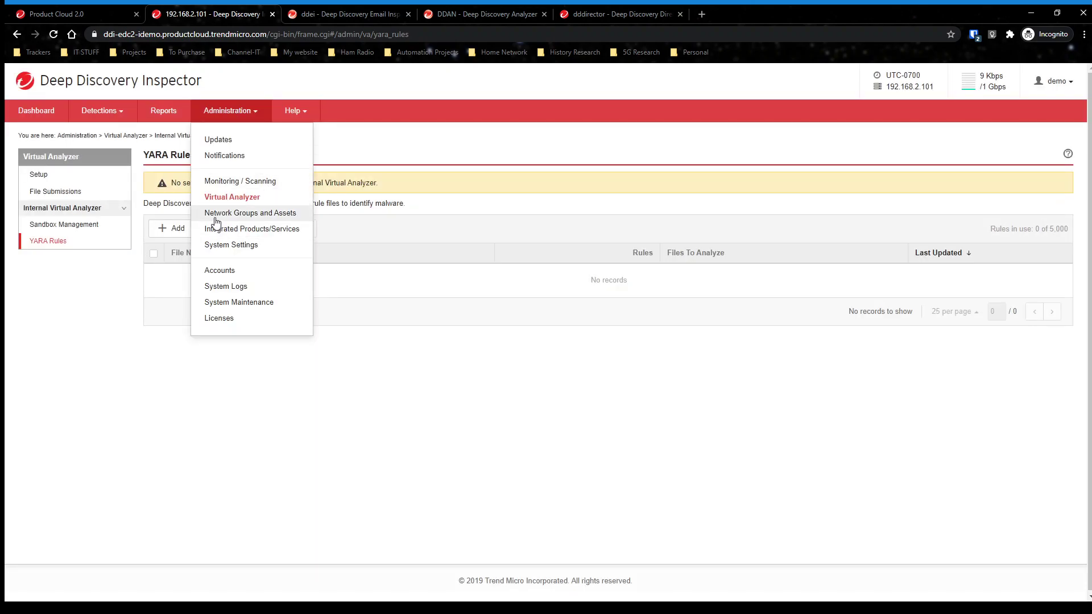
{"action": "left_click", "coordinate": [250, 213]}
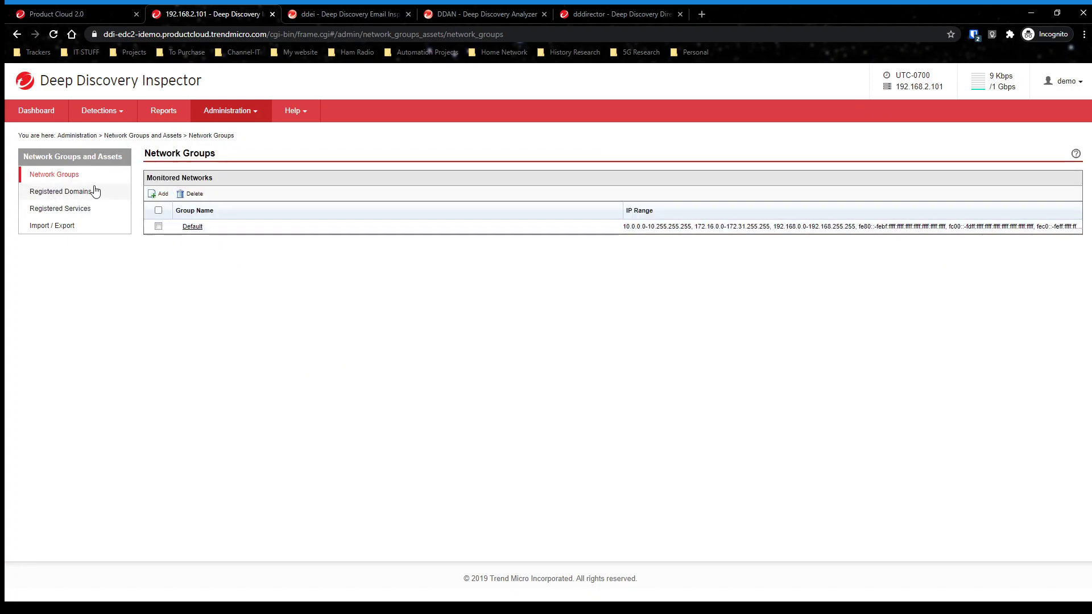
{"action": "left_click", "coordinate": [56, 191]}
- Review Registered Services and the service types offered for a new entry, cancel the entry, and view the network configuration Import / Export page
{"action": "left_click", "coordinate": [67, 211]}
{"action": "left_click", "coordinate": [167, 209]}
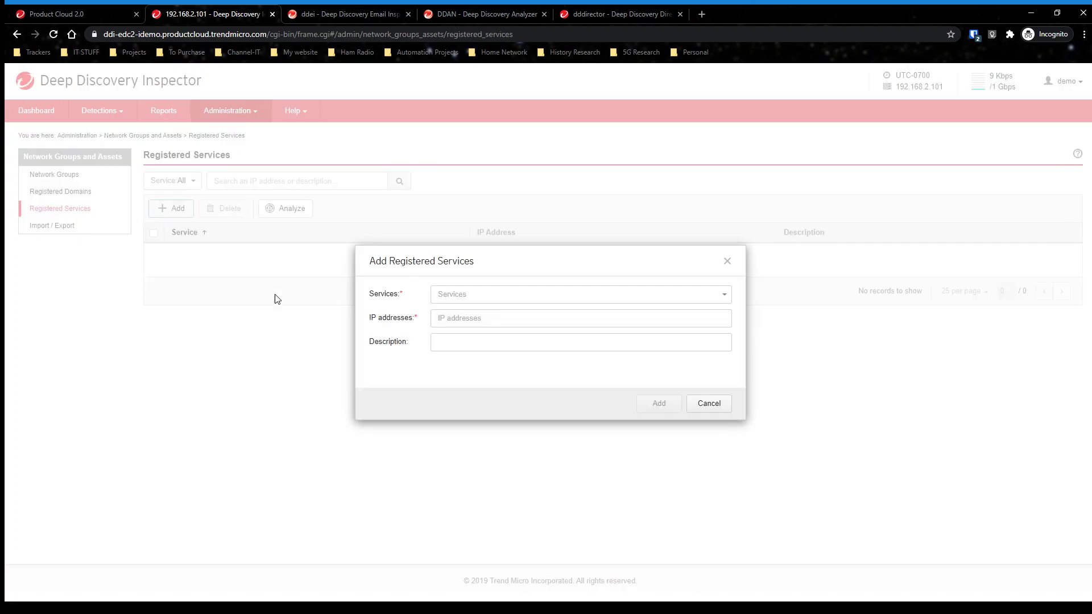
{"action": "left_click", "coordinate": [455, 295]}
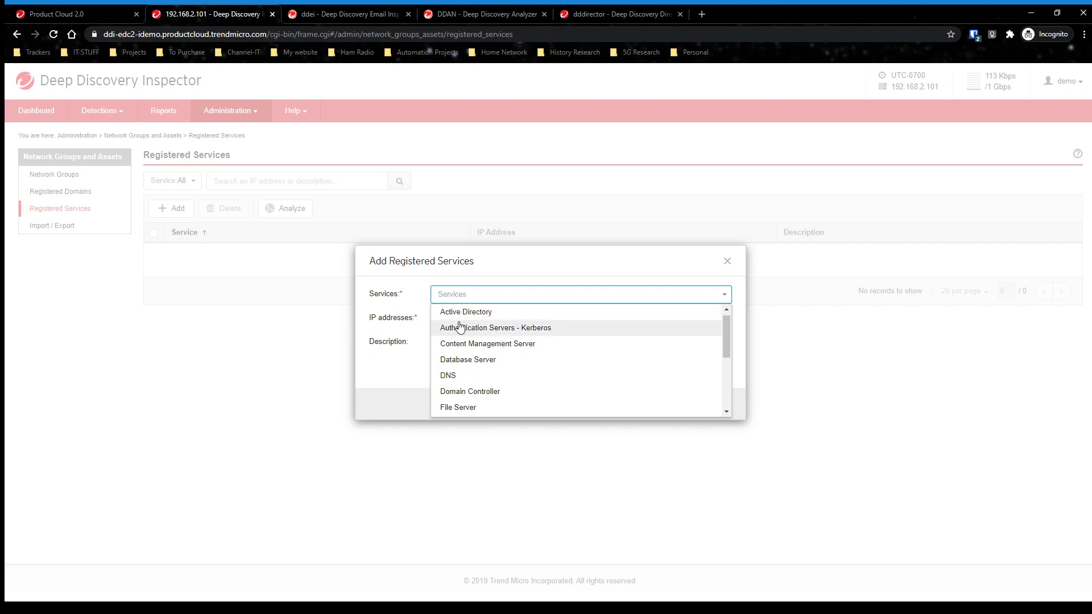
{"action": "scroll", "coordinate": [560, 373], "scroll_direction": "down", "scroll_amount": 5}
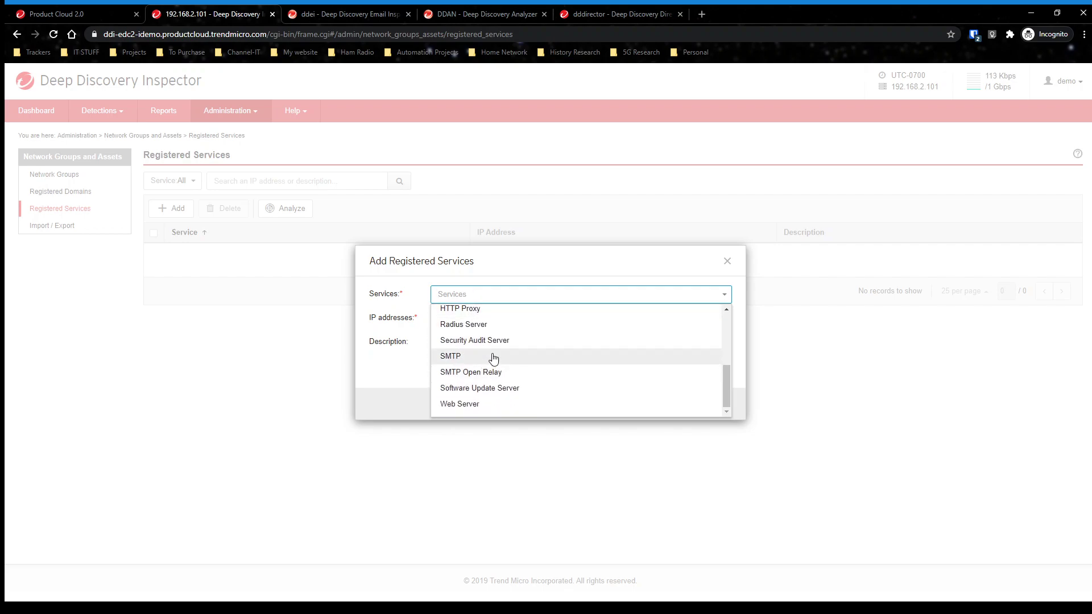
{"action": "scroll", "coordinate": [545, 349], "scroll_direction": "up", "scroll_amount": 1}
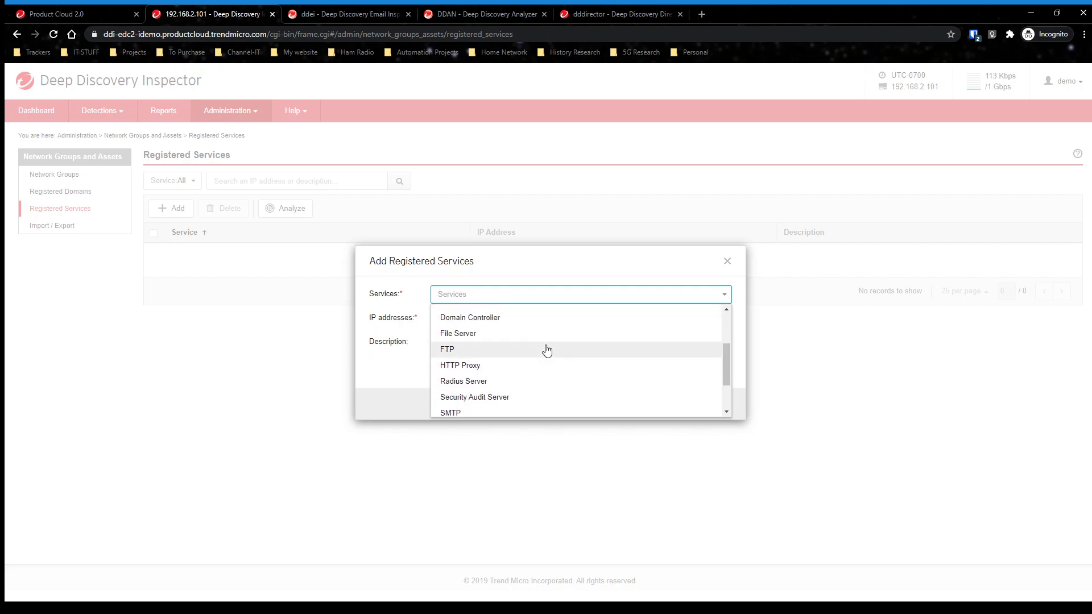
{"action": "left_click", "coordinate": [428, 339]}
{"action": "left_click", "coordinate": [555, 317]}
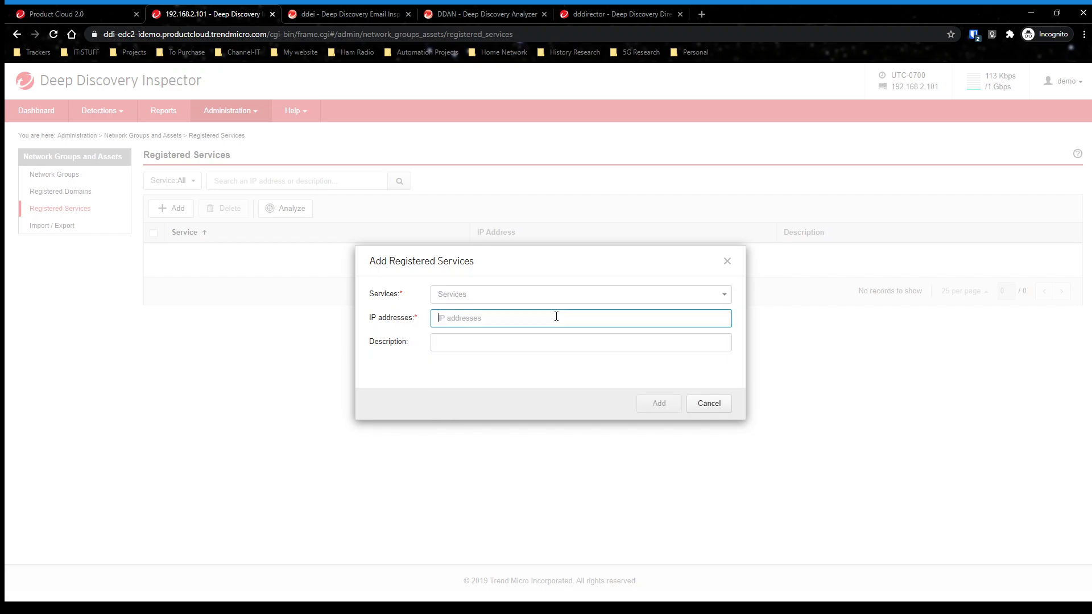
{"action": "left_click", "coordinate": [715, 406]}
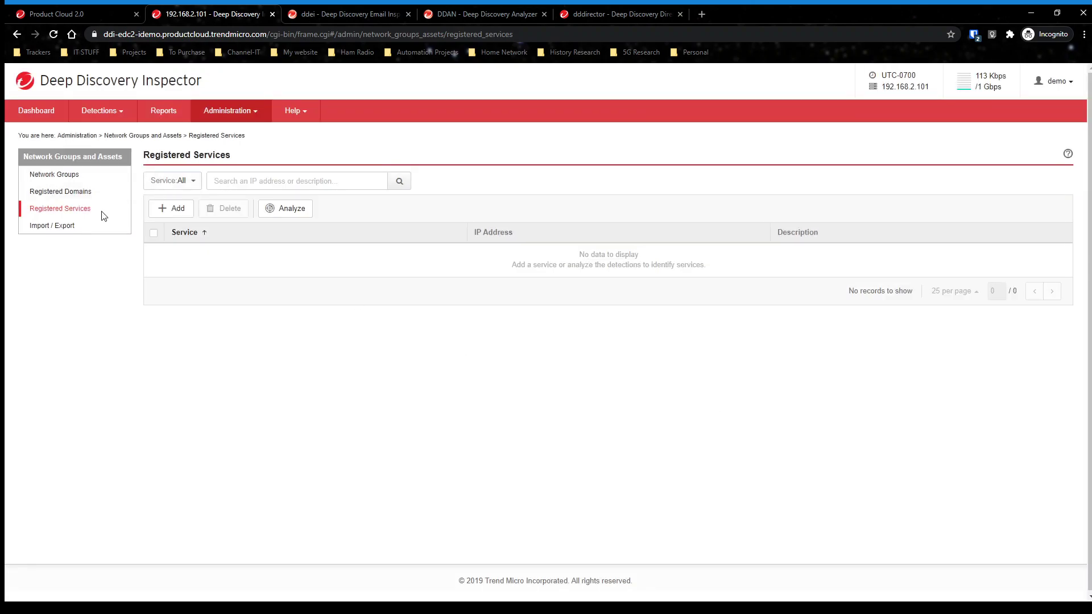
{"action": "left_click", "coordinate": [54, 227]}
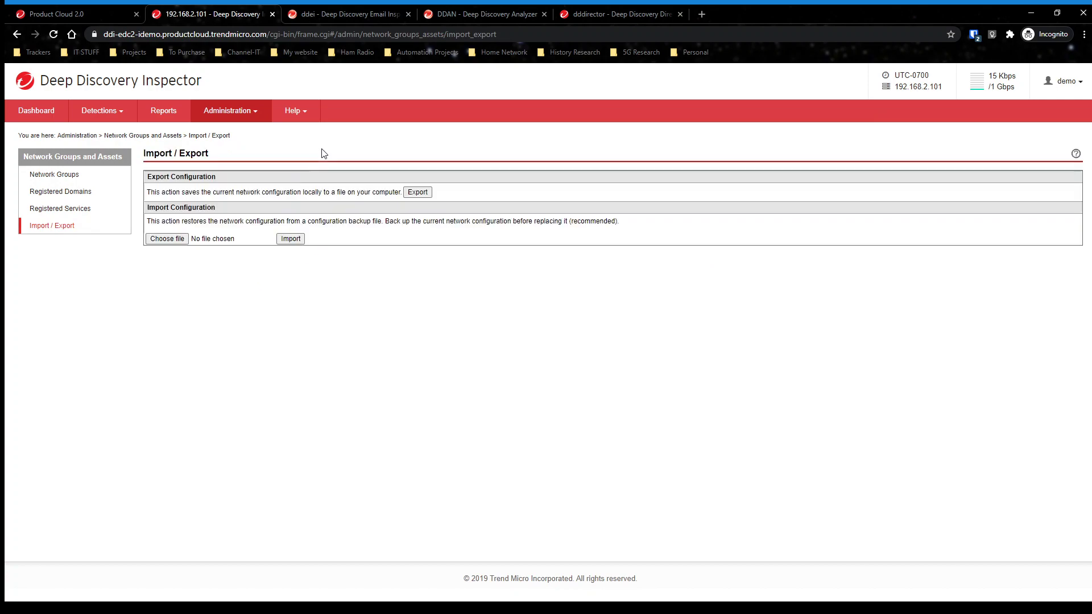
- Open the administration Integrated Products/Services pages and review the Apex Central and Deep Discovery Director connection settings
{"action": "left_click", "coordinate": [231, 114]}
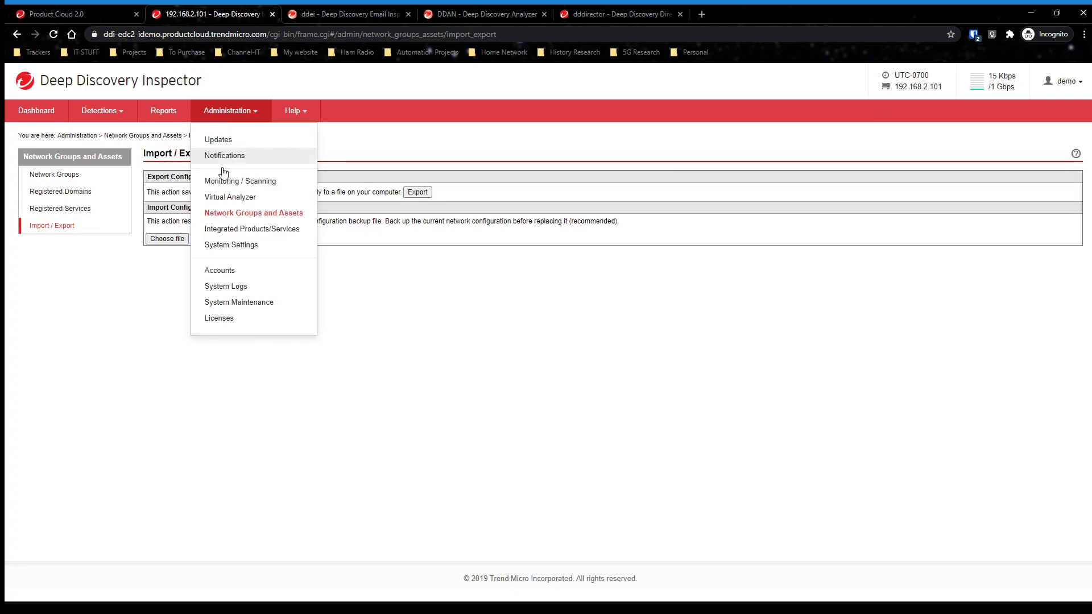
{"action": "left_click", "coordinate": [256, 227]}
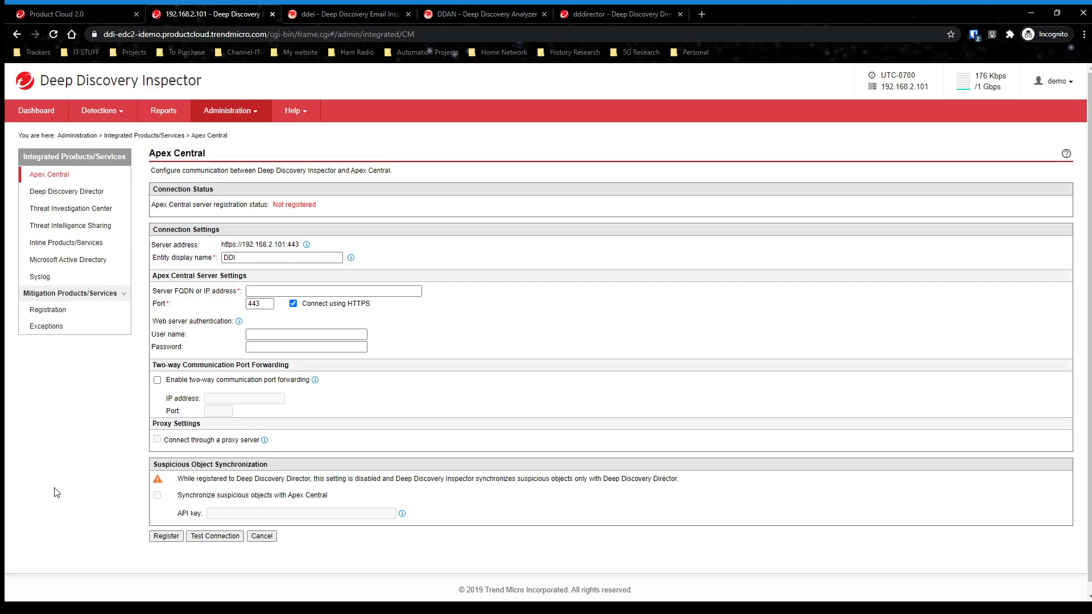
{"action": "left_click", "coordinate": [74, 196]}
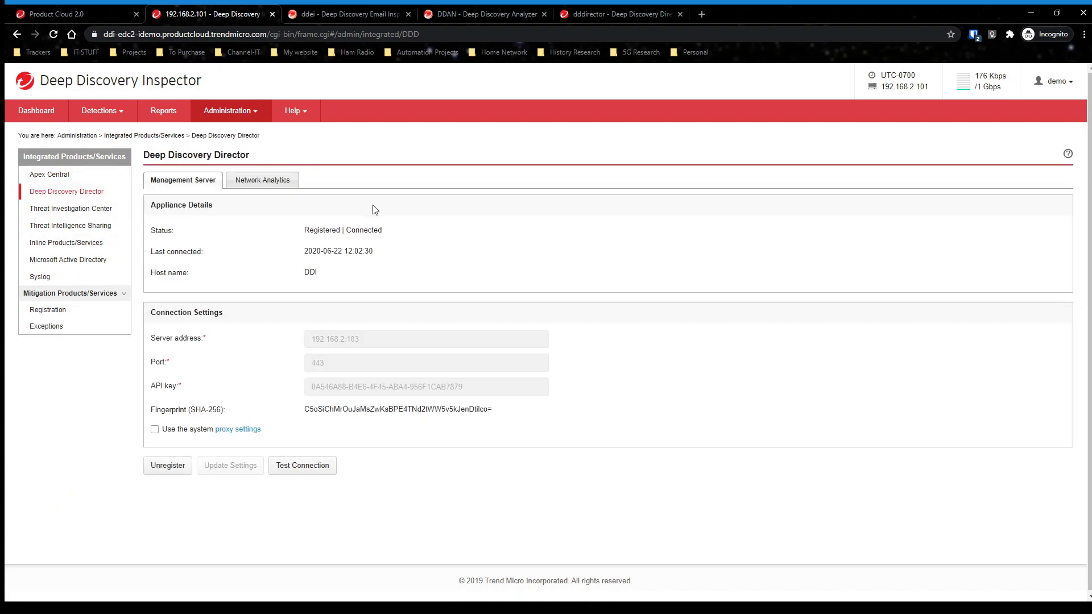
{"action": "left_click", "coordinate": [50, 175]}
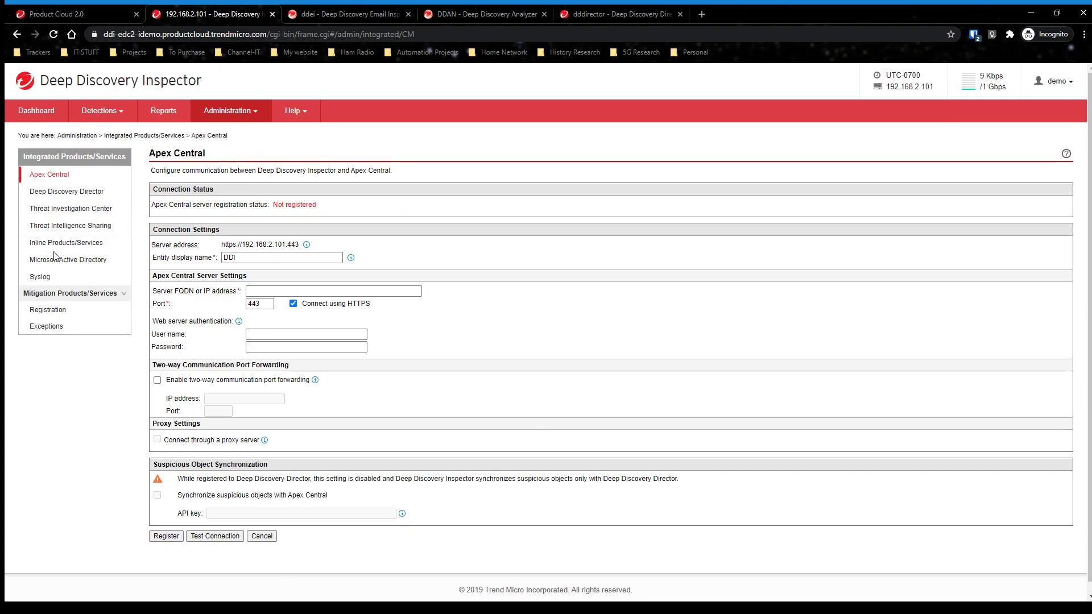
- View the Threat Investigation Center server list and examine the Threat Intelligence Sharing server settings and object criteria
{"action": "left_click", "coordinate": [73, 215]}
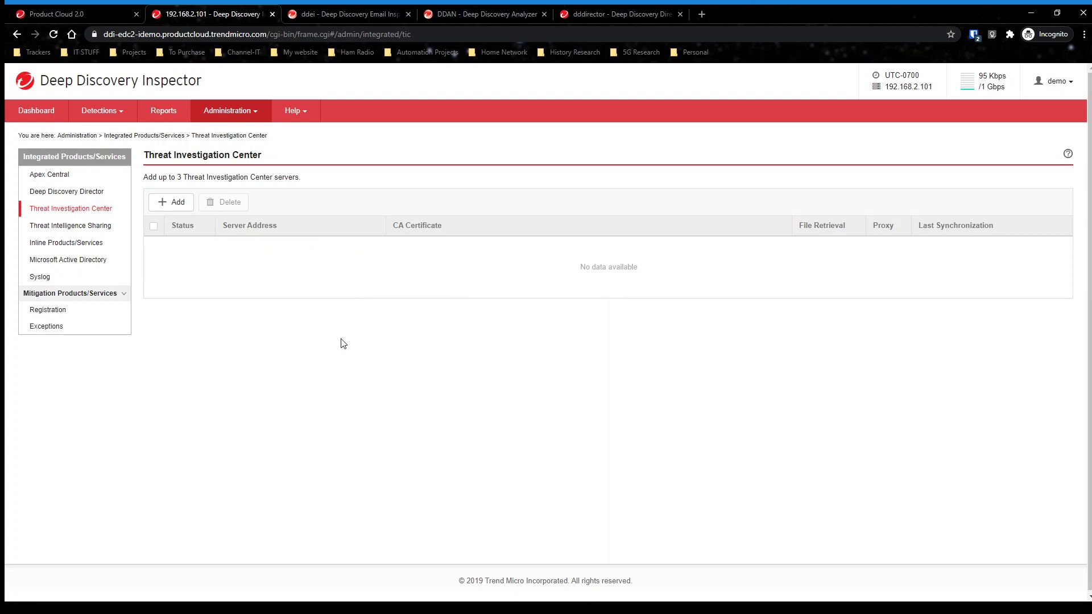
{"action": "left_click", "coordinate": [74, 227]}
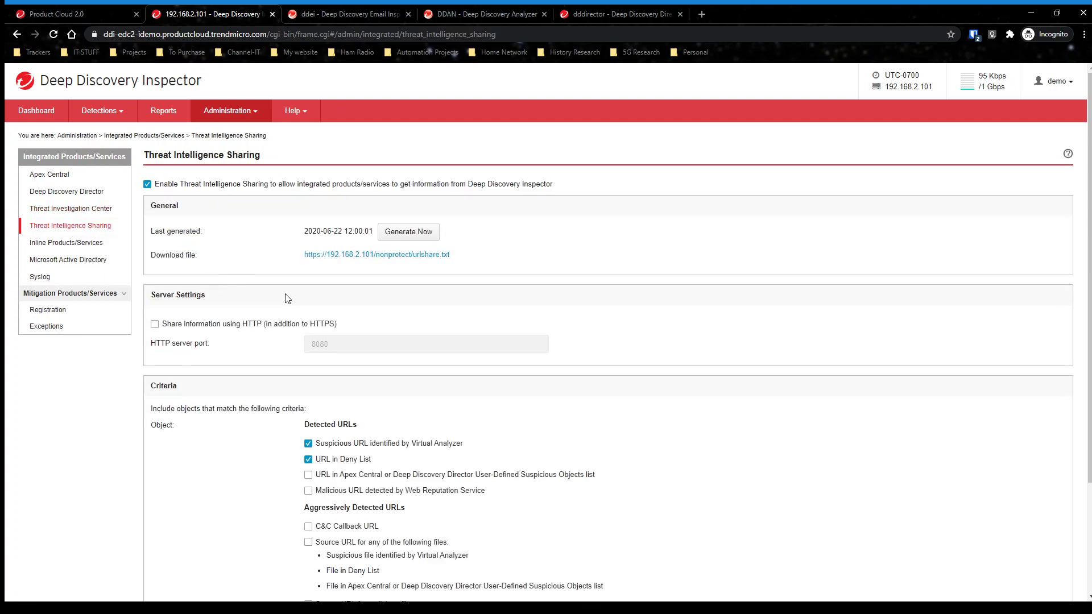
{"action": "scroll", "coordinate": [584, 319], "scroll_direction": "down", "scroll_amount": 1}
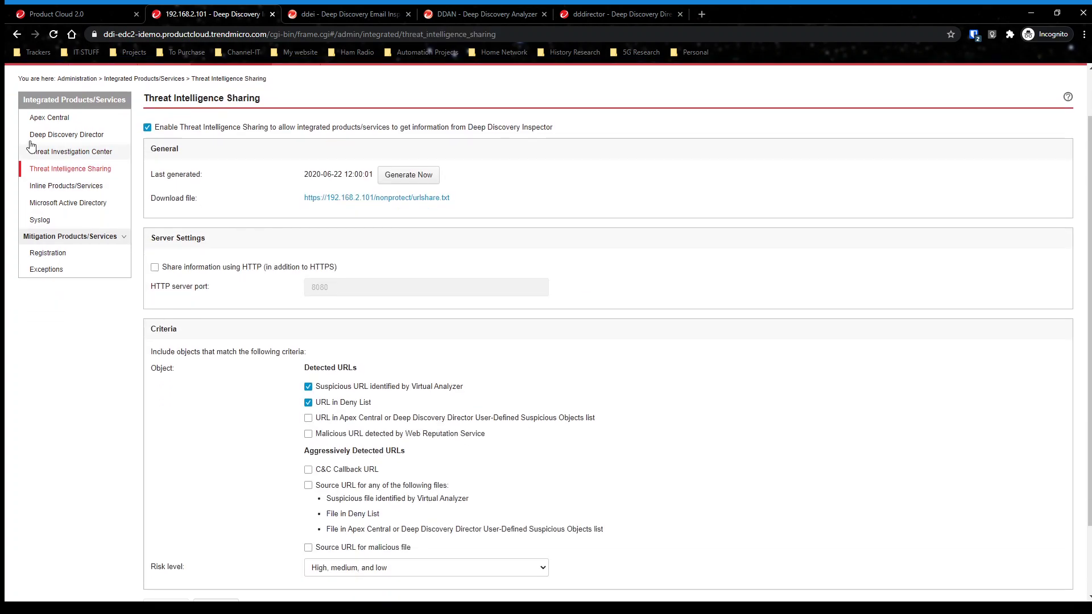
- Return to Threat Investigation Center, review the options for adding a server, and cancel the new server
{"action": "left_click", "coordinate": [69, 151]}
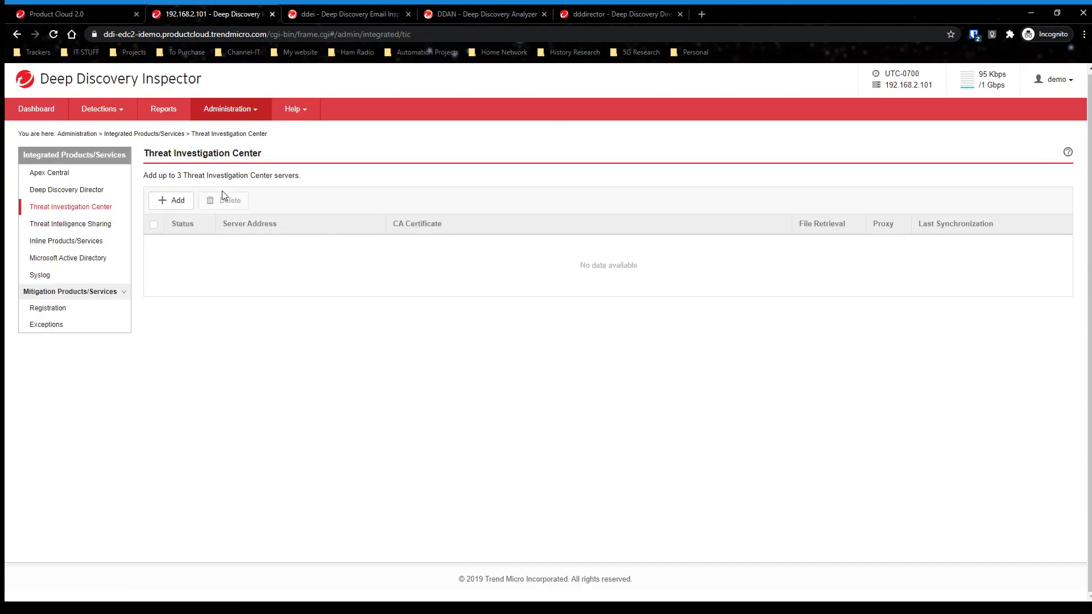
{"action": "left_click", "coordinate": [174, 202]}
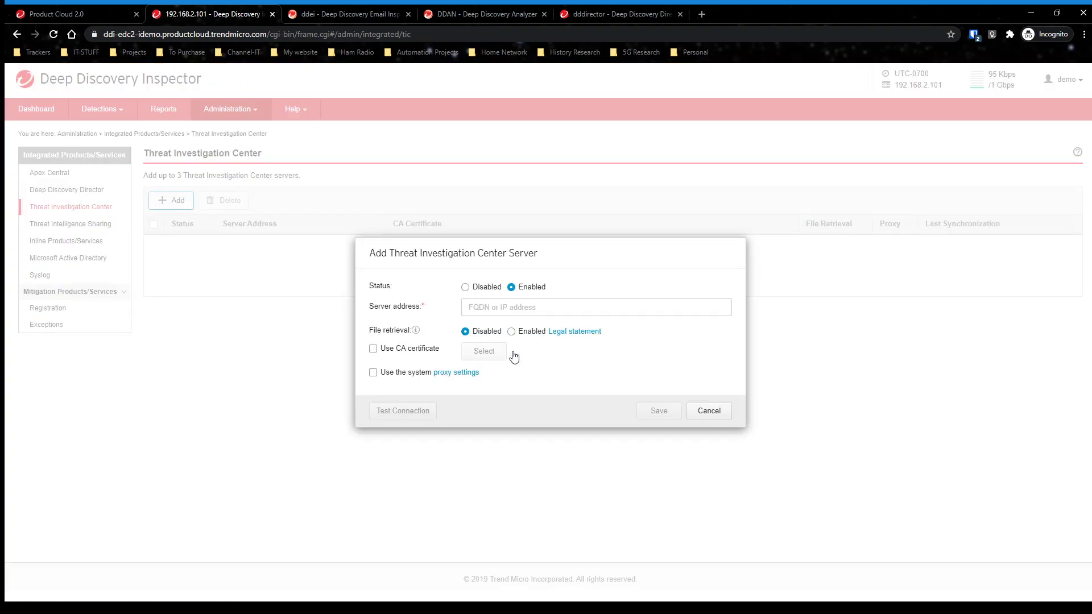
{"action": "left_click", "coordinate": [505, 307]}
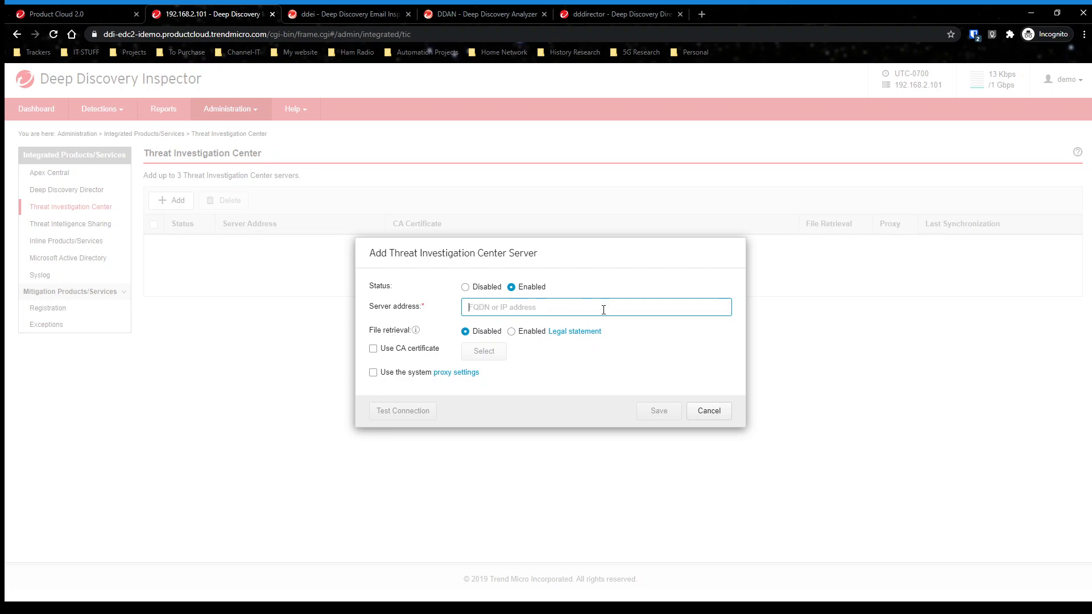
{"action": "left_click", "coordinate": [705, 410]}
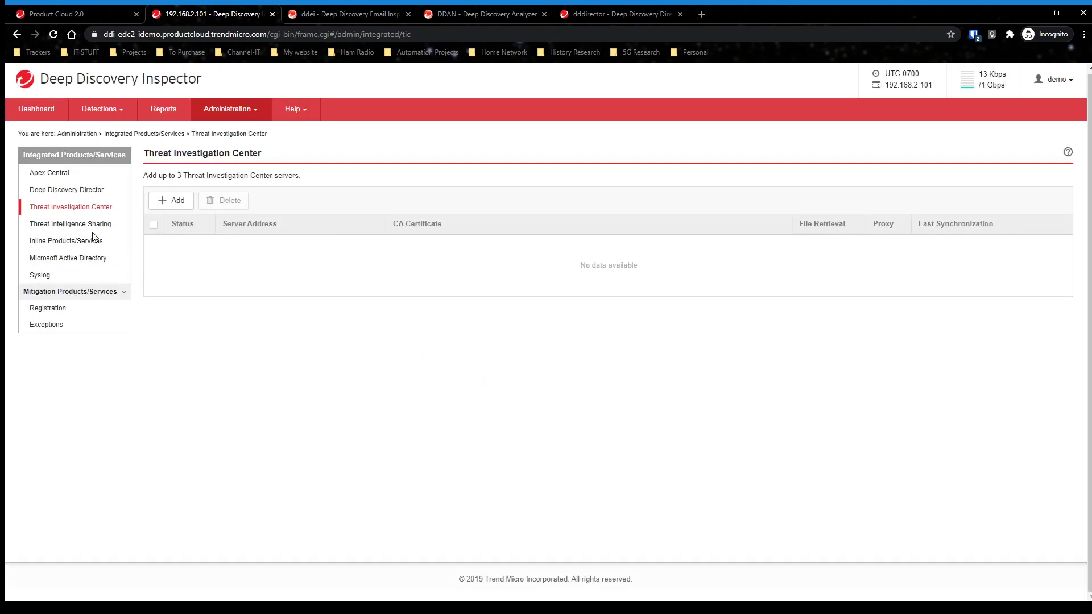
- Review the Inline Products/Services settings for TippingPoint SMS, Check Point OPSEC and IBM Security Network Protection (XGS) without saving
{"action": "left_click", "coordinate": [69, 241]}
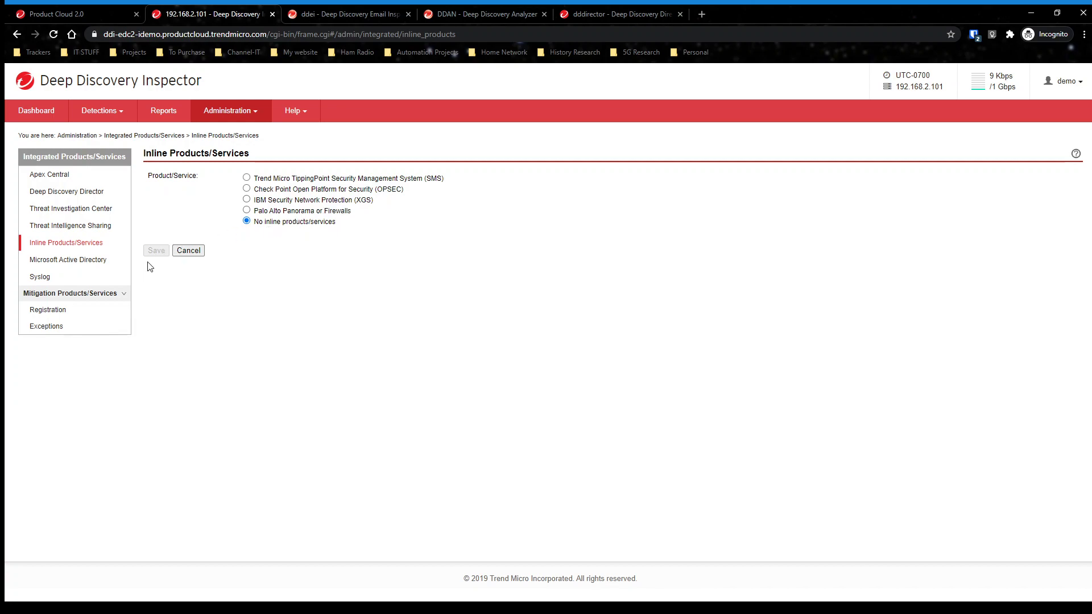
{"action": "left_click", "coordinate": [246, 178]}
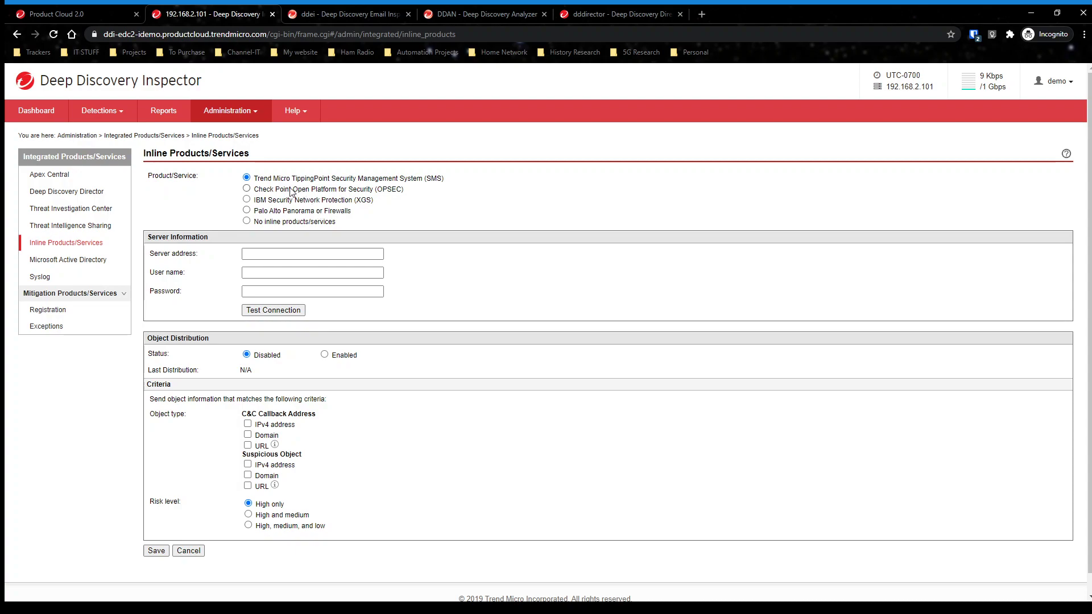
{"action": "left_click", "coordinate": [246, 189]}
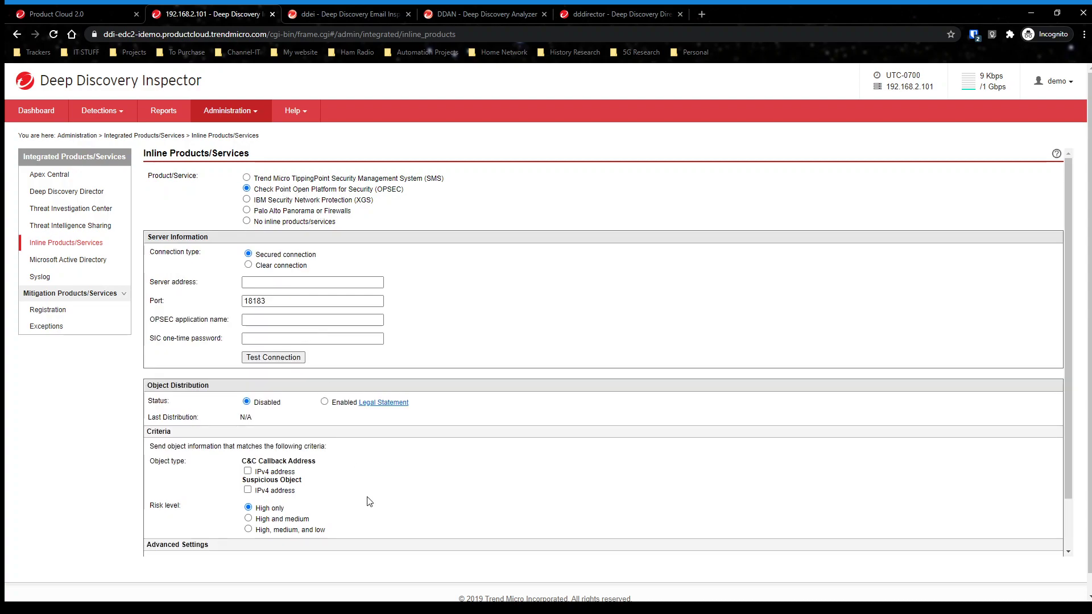
{"action": "scroll", "coordinate": [366, 485], "scroll_direction": "down", "scroll_amount": 3}
{"action": "scroll", "coordinate": [328, 439], "scroll_direction": "up", "scroll_amount": 3}
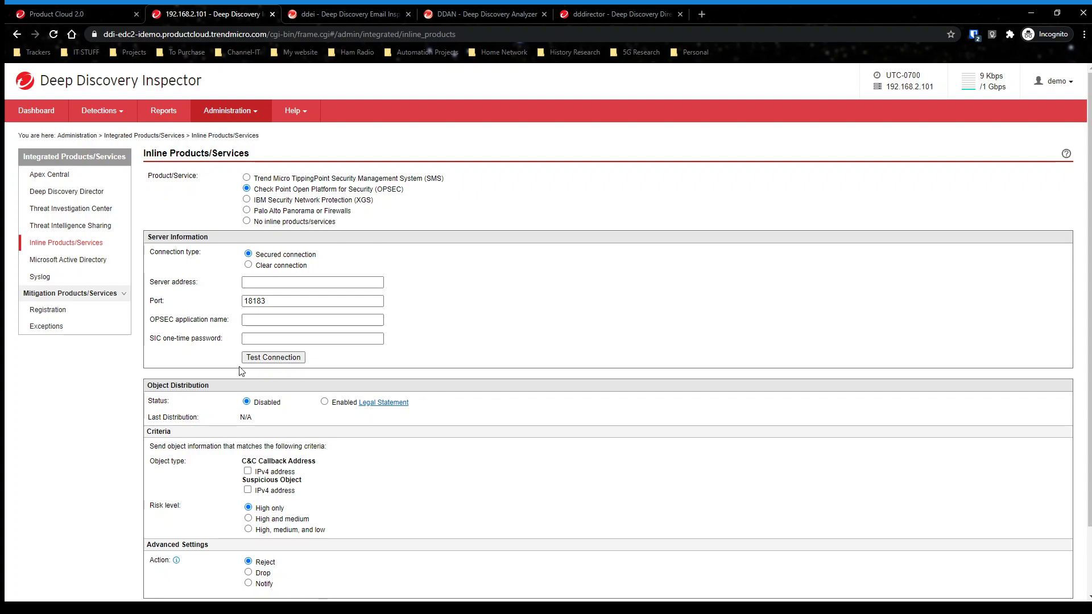
{"action": "left_click", "coordinate": [246, 199]}
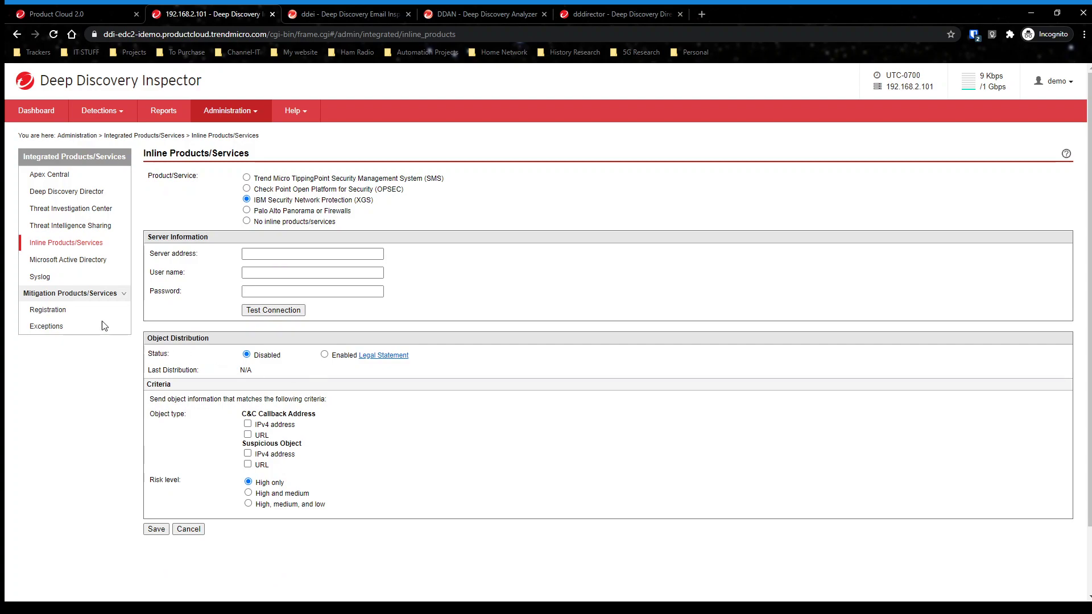
- Discard the inline product changes, open the Microsoft Active Directory settings, enable its use and review the server type, encryption and port options
{"action": "left_click", "coordinate": [47, 259]}
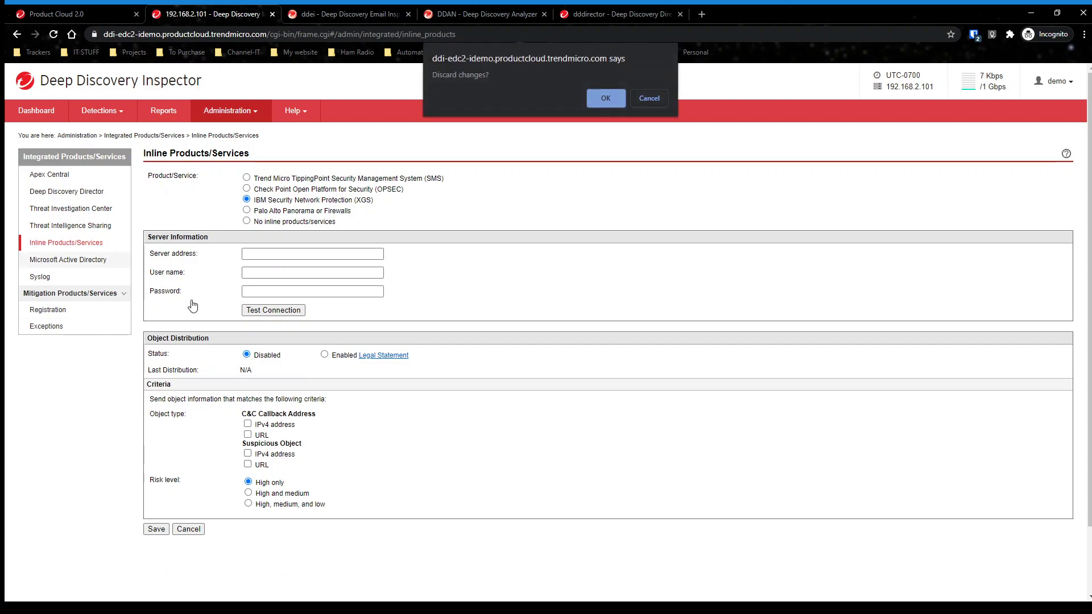
{"action": "left_click", "coordinate": [604, 100]}
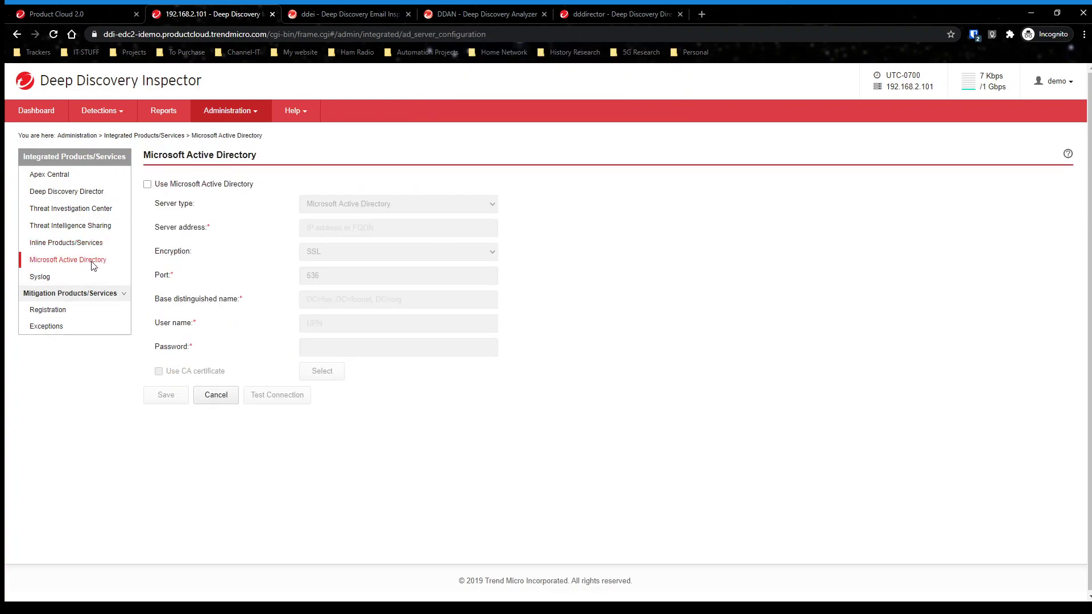
{"action": "left_click", "coordinate": [148, 185]}
{"action": "left_click", "coordinate": [450, 207]}
{"action": "left_click", "coordinate": [431, 256]}
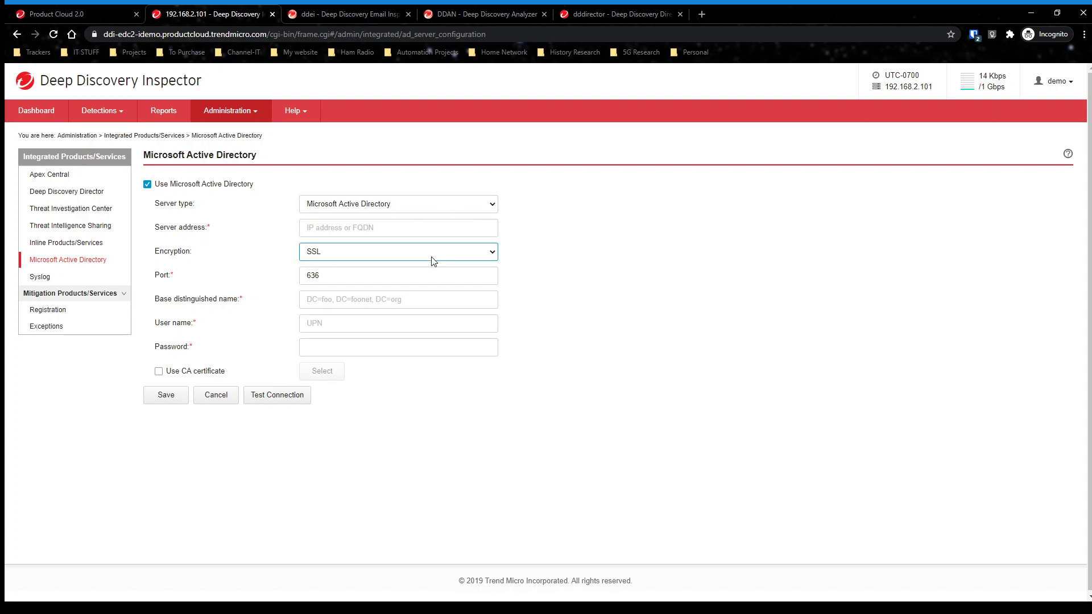
{"action": "left_click", "coordinate": [382, 279]}
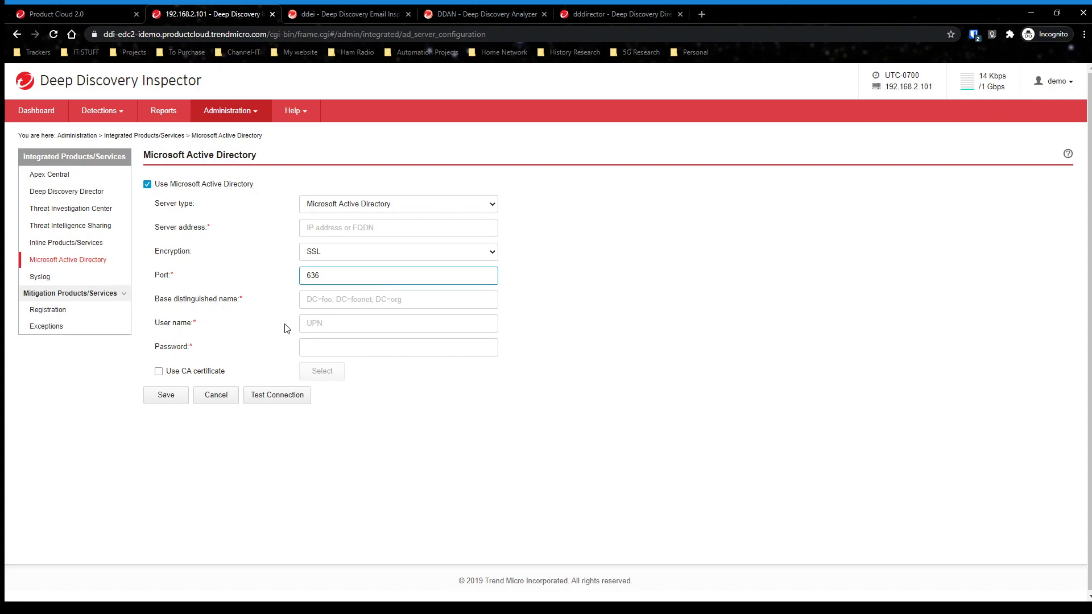
- Discard the Active Directory changes and review the Syslog server list and the mitigation Registration and Exceptions pages
{"action": "left_click", "coordinate": [41, 278]}
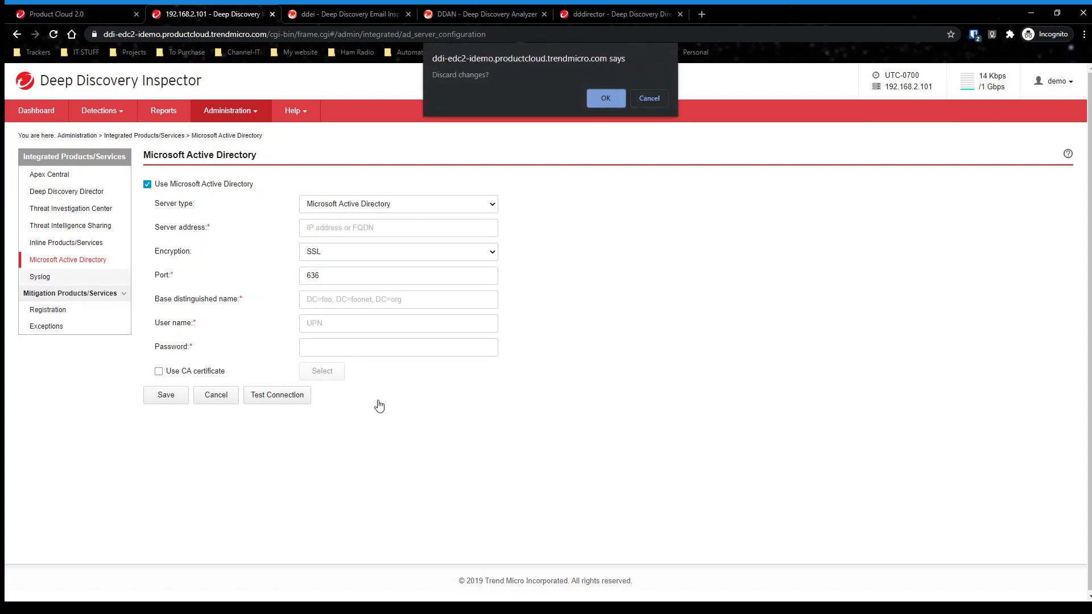
{"action": "left_click", "coordinate": [607, 98]}
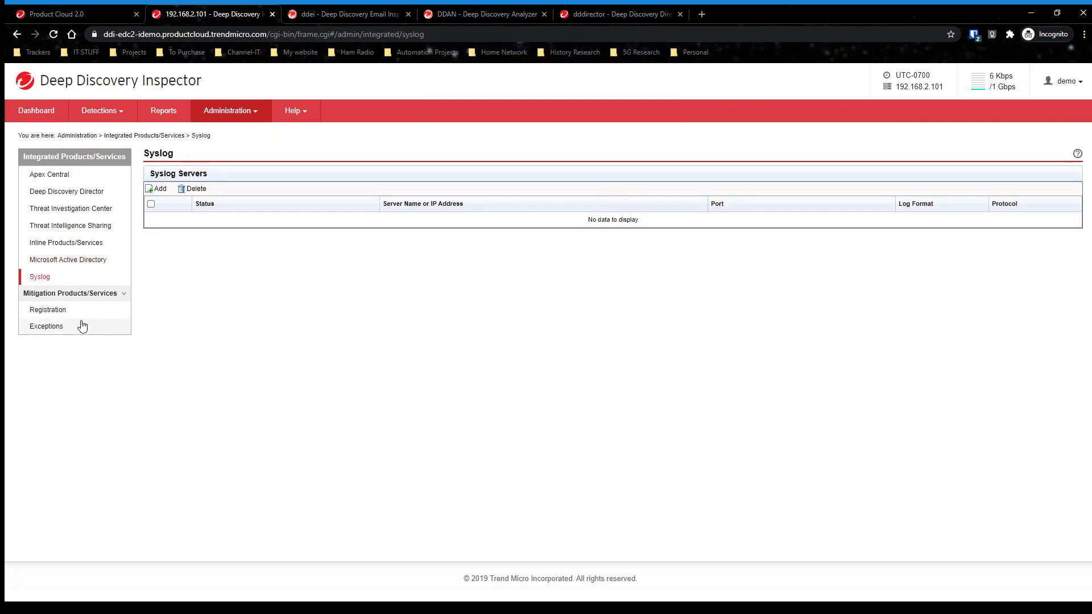
{"action": "left_click", "coordinate": [42, 310]}
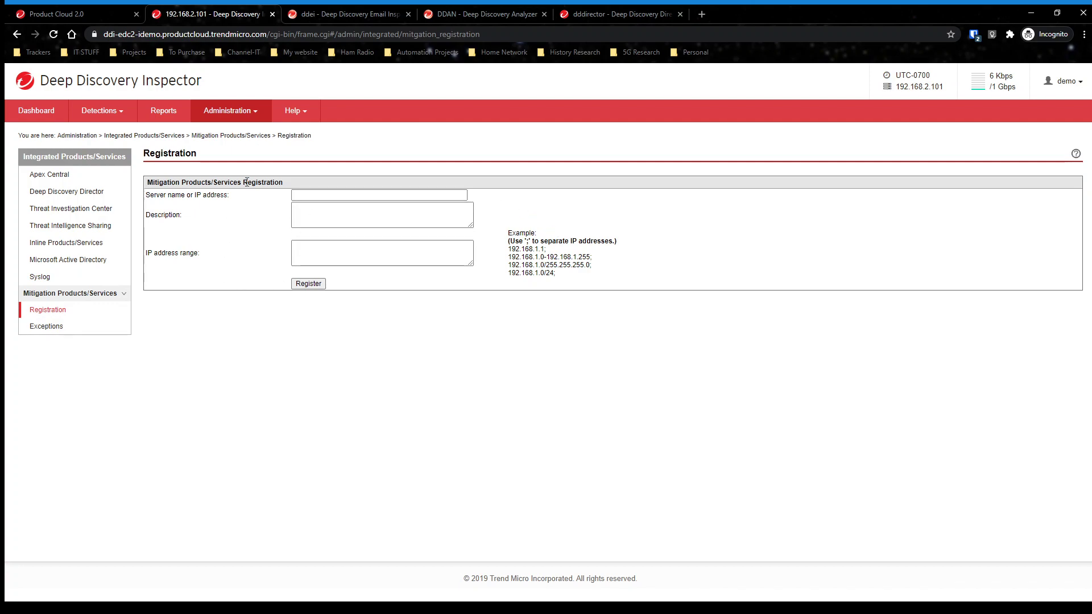
{"action": "left_click", "coordinate": [55, 328]}
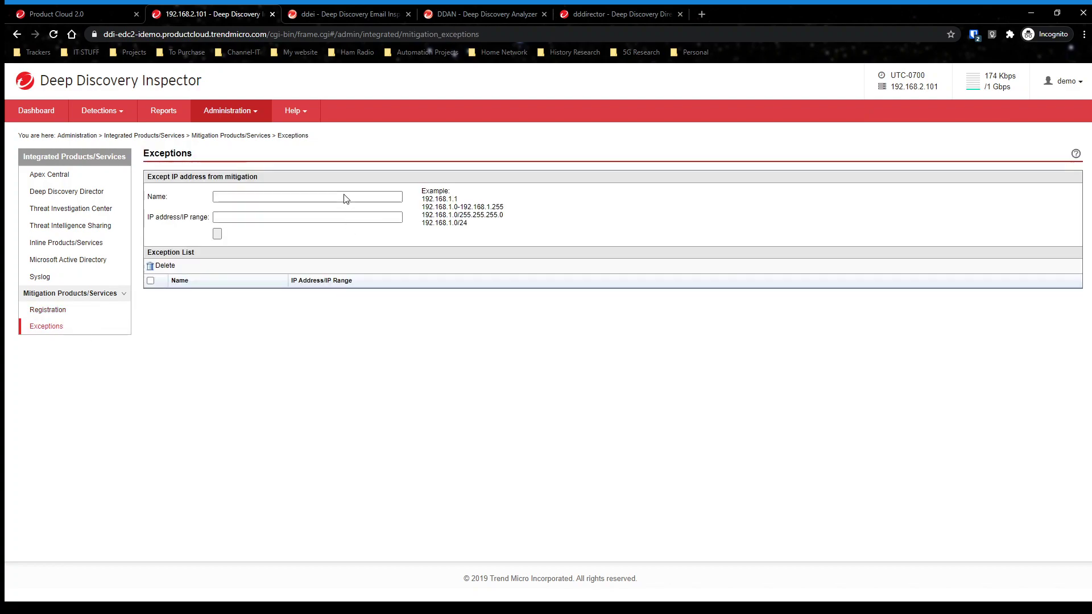
- Open the administration System Settings and review the Network, Network Interface, Proxy and SMTP pages
{"action": "left_click", "coordinate": [233, 111]}
{"action": "left_click", "coordinate": [238, 250]}
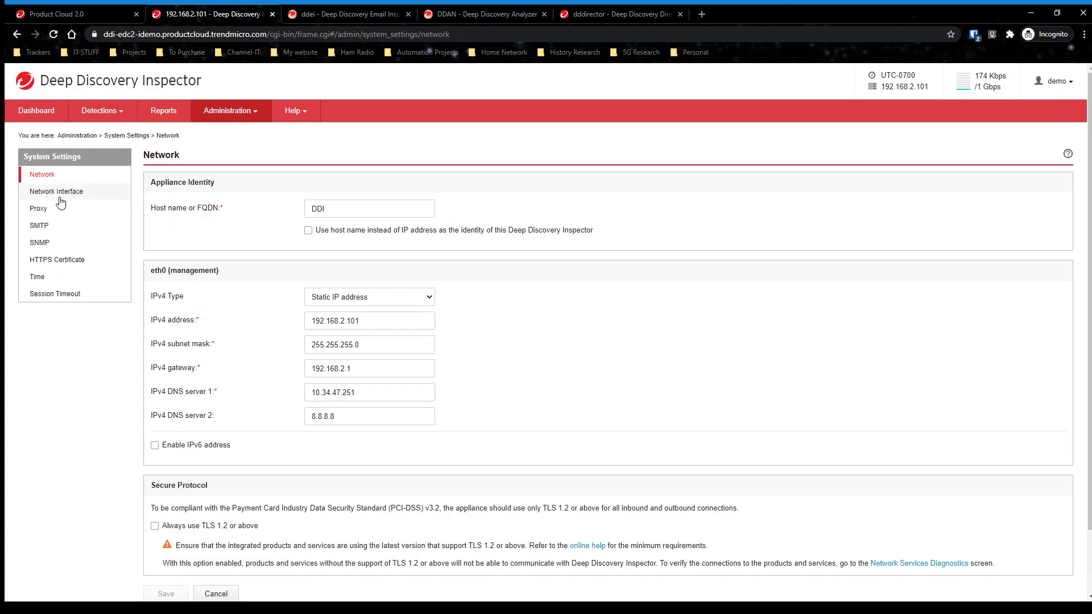
{"action": "left_click", "coordinate": [64, 195]}
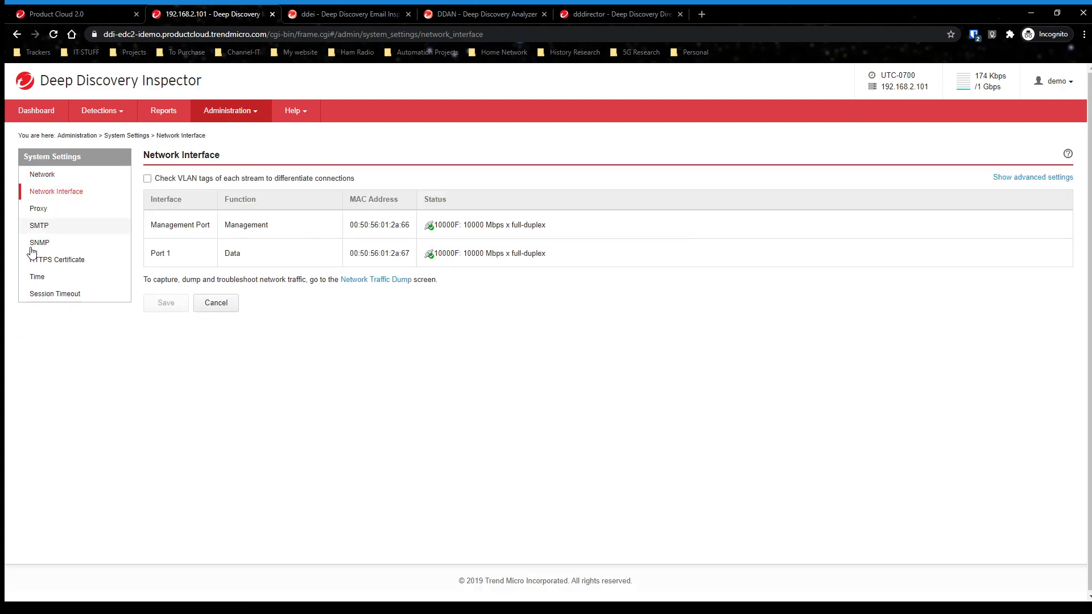
{"action": "left_click", "coordinate": [37, 211]}
{"action": "left_click", "coordinate": [43, 226]}
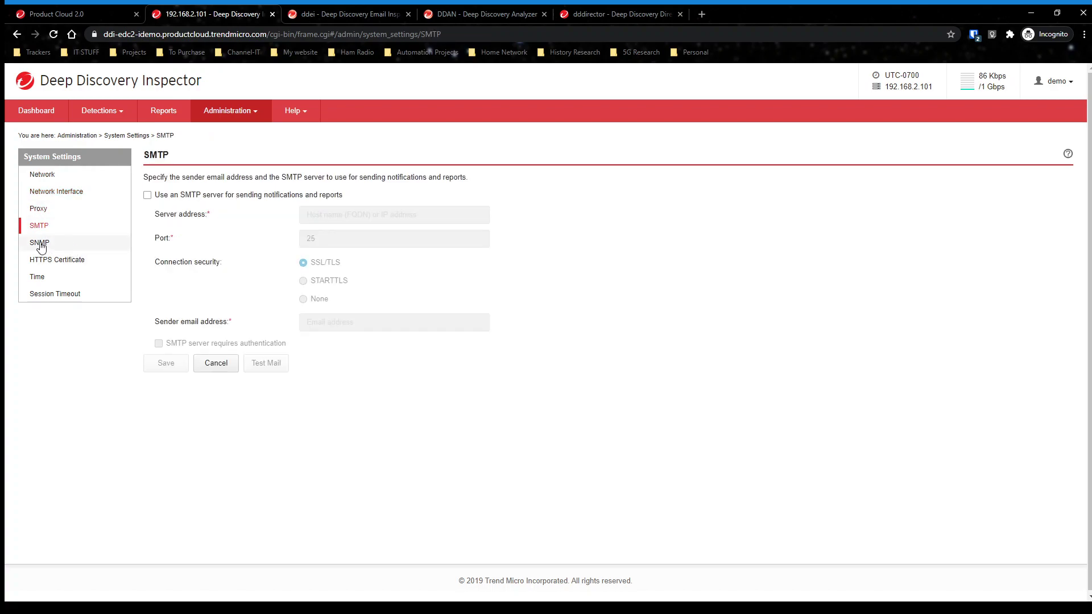
- Review the SNMP, HTTPS Certificate and Time settings, remaining on the Time page without discarding changes
{"action": "left_click", "coordinate": [41, 245]}
{"action": "left_click", "coordinate": [80, 260]}
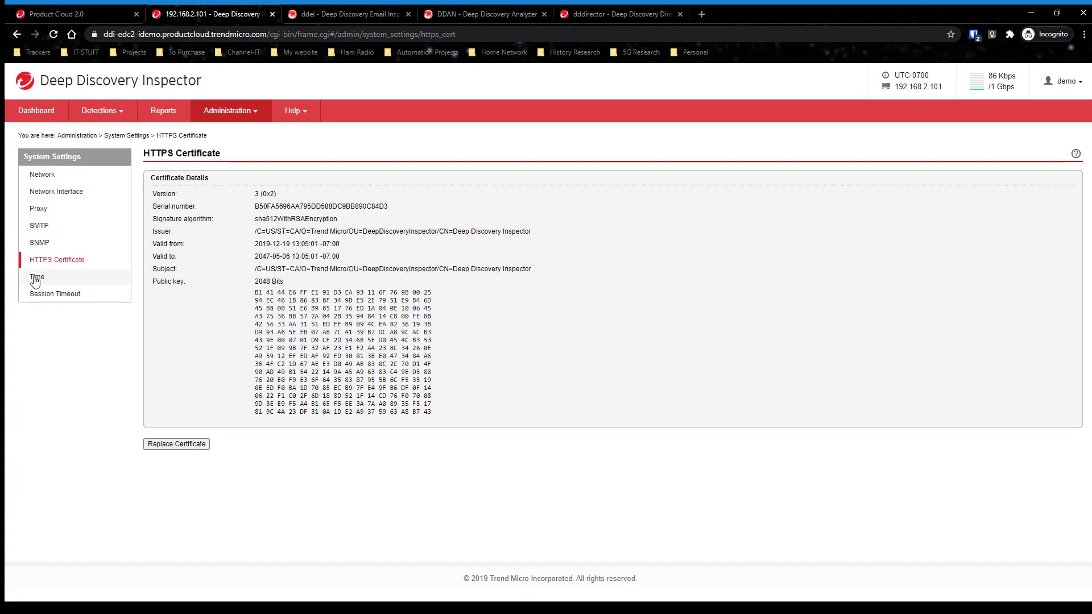
{"action": "left_click", "coordinate": [35, 278]}
{"action": "left_click", "coordinate": [81, 297]}
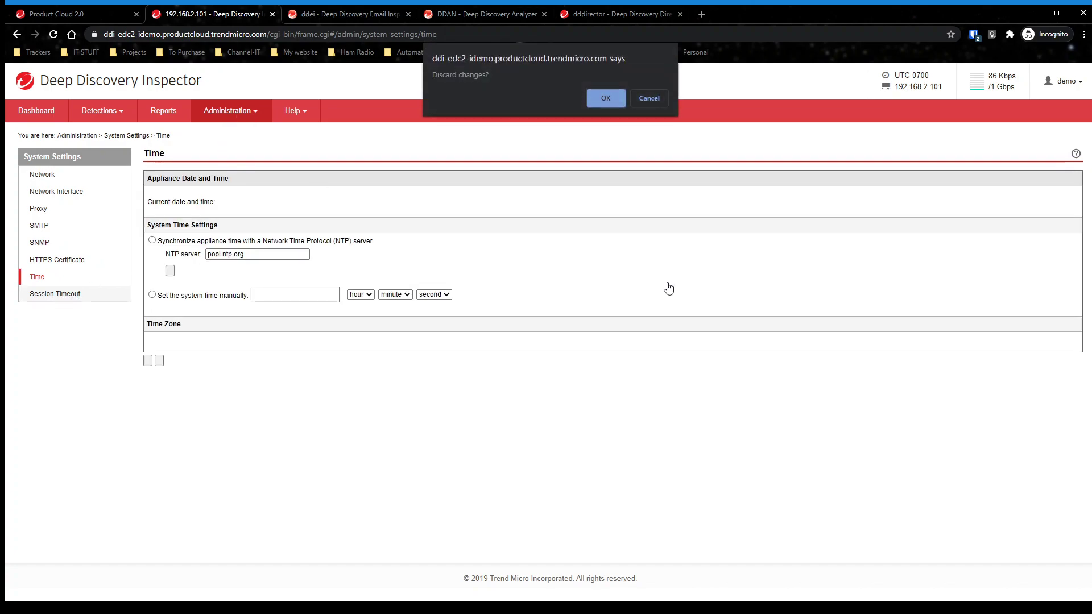
{"action": "left_click", "coordinate": [635, 100]}
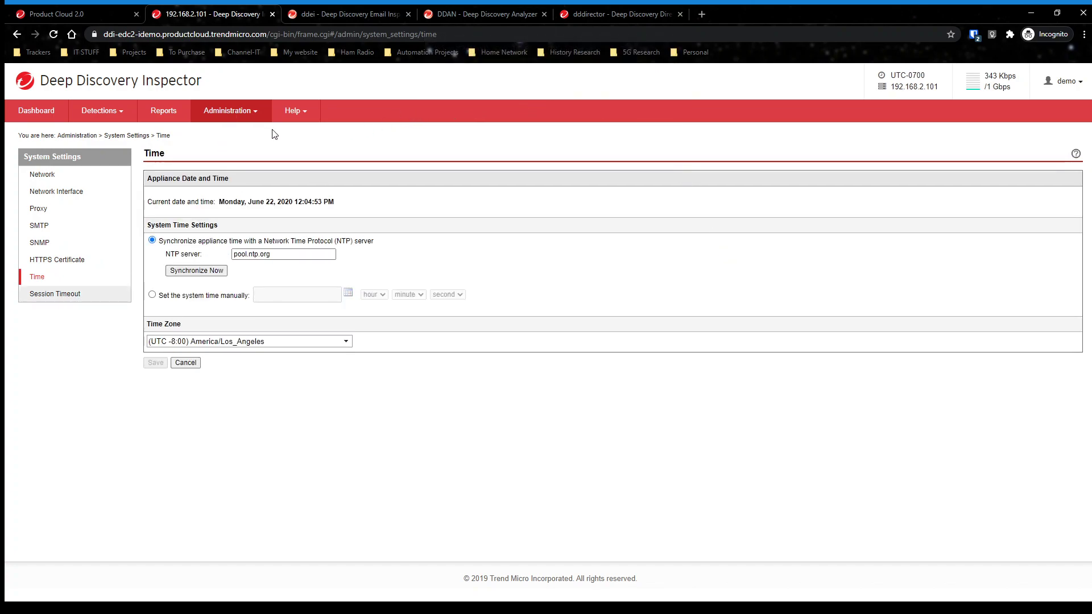
- View the administration Accounts page and examine the System Logs, setting the log period to Last 30 Days
{"action": "left_click", "coordinate": [239, 114]}
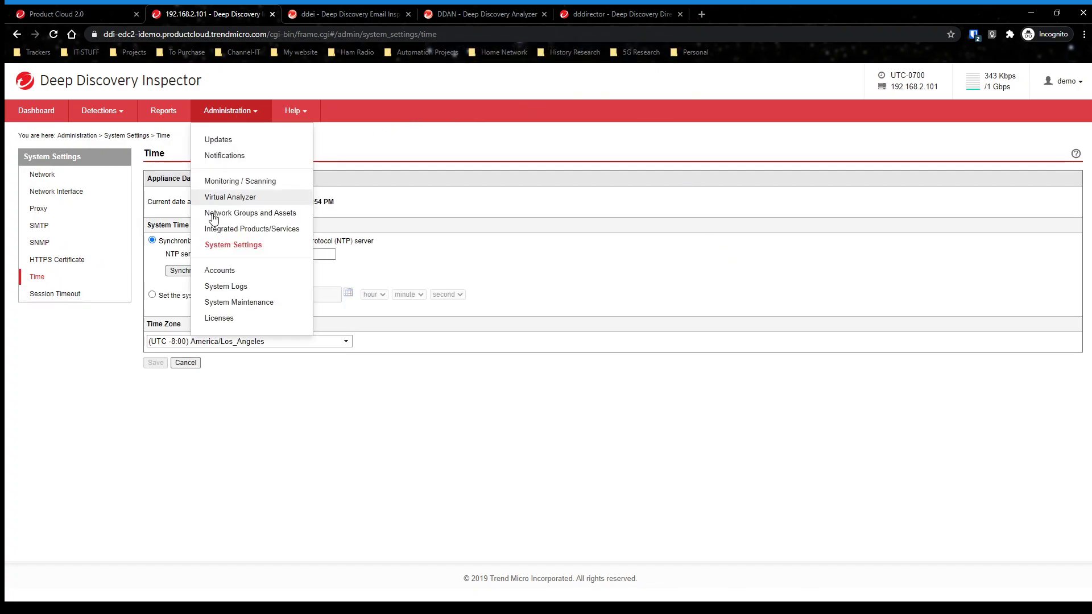
{"action": "left_click", "coordinate": [216, 274]}
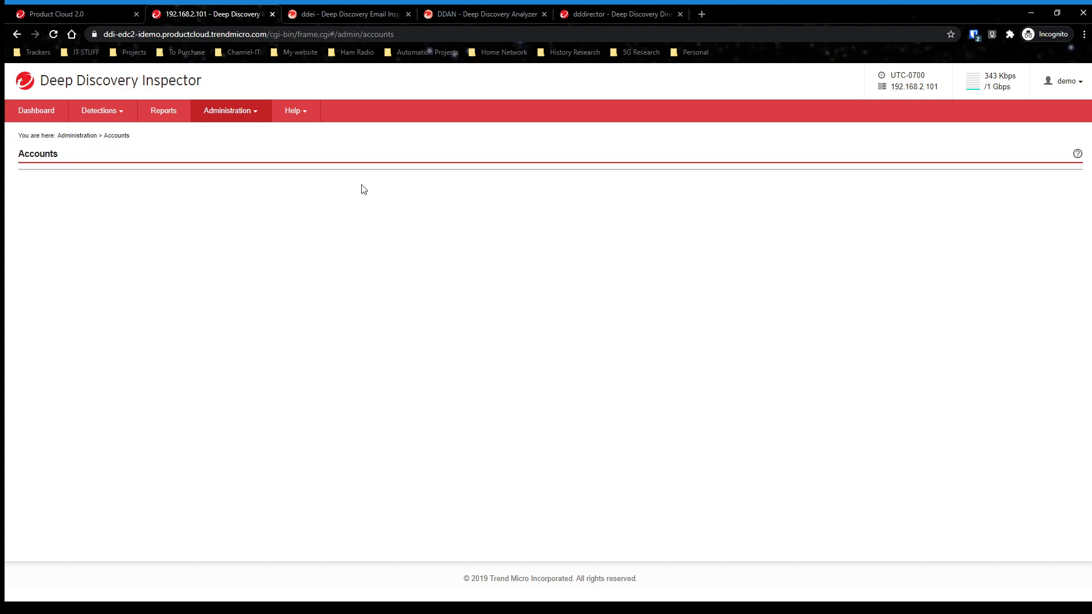
{"action": "left_click", "coordinate": [238, 108]}
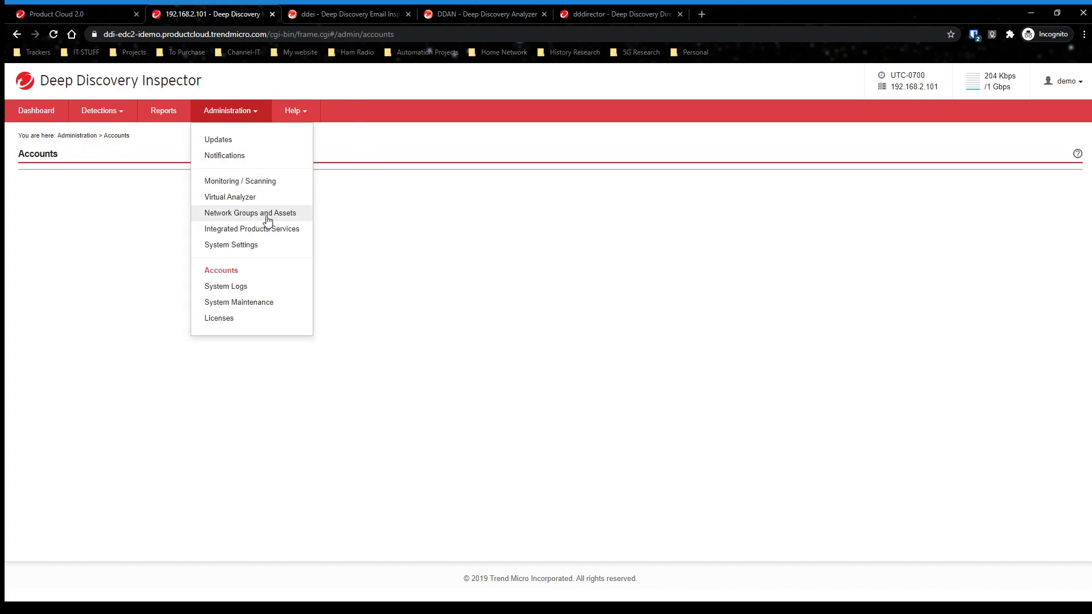
{"action": "left_click", "coordinate": [228, 288]}
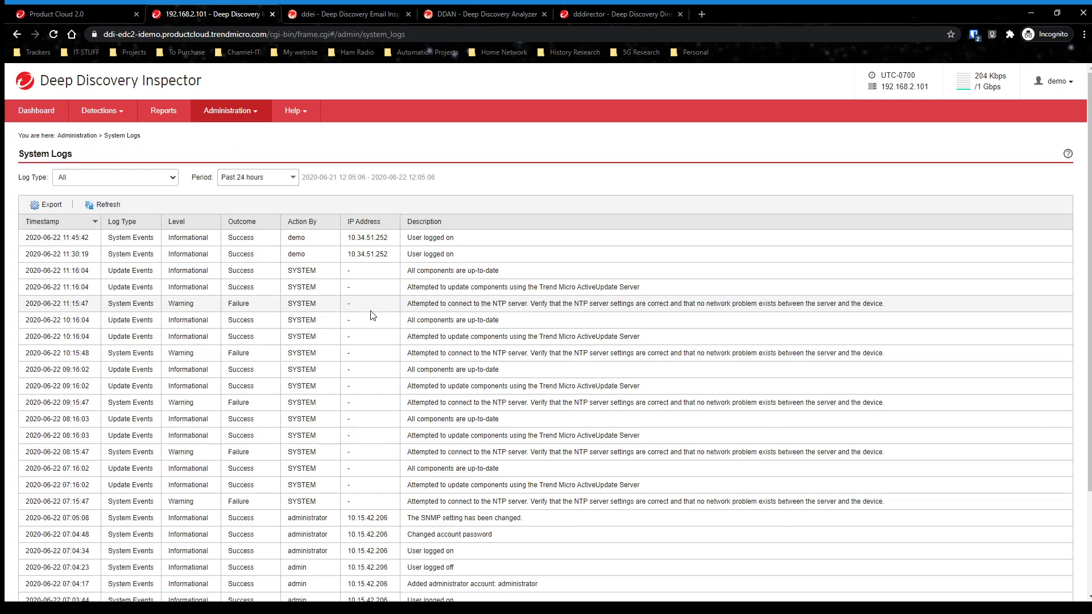
{"action": "scroll", "coordinate": [372, 316], "scroll_direction": "down", "scroll_amount": 2}
{"action": "scroll", "coordinate": [373, 316], "scroll_direction": "up", "scroll_amount": 1}
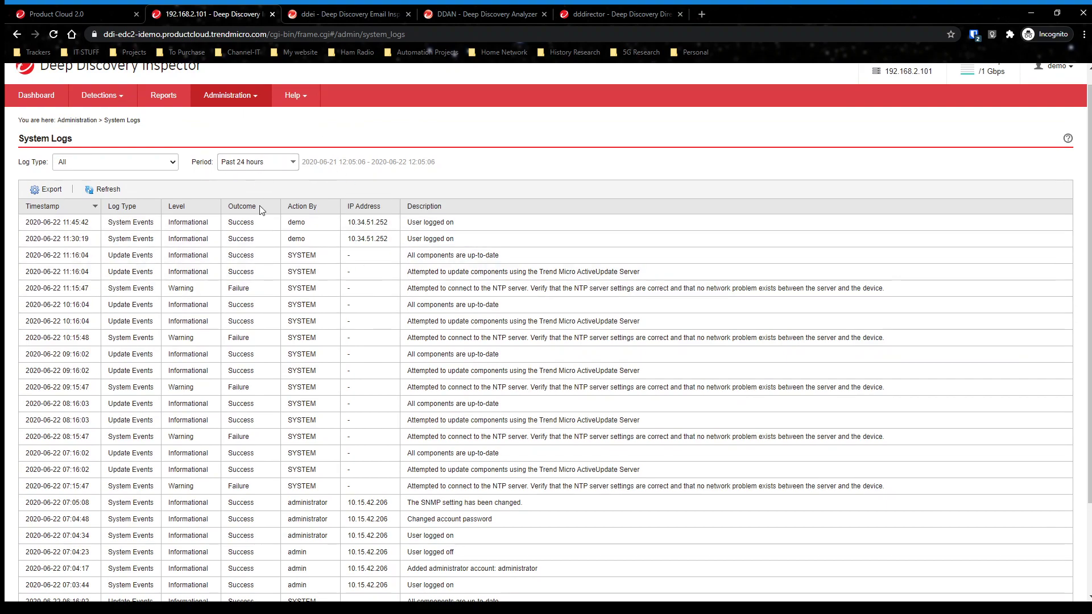
{"action": "left_click", "coordinate": [262, 165]}
{"action": "left_click", "coordinate": [236, 210]}
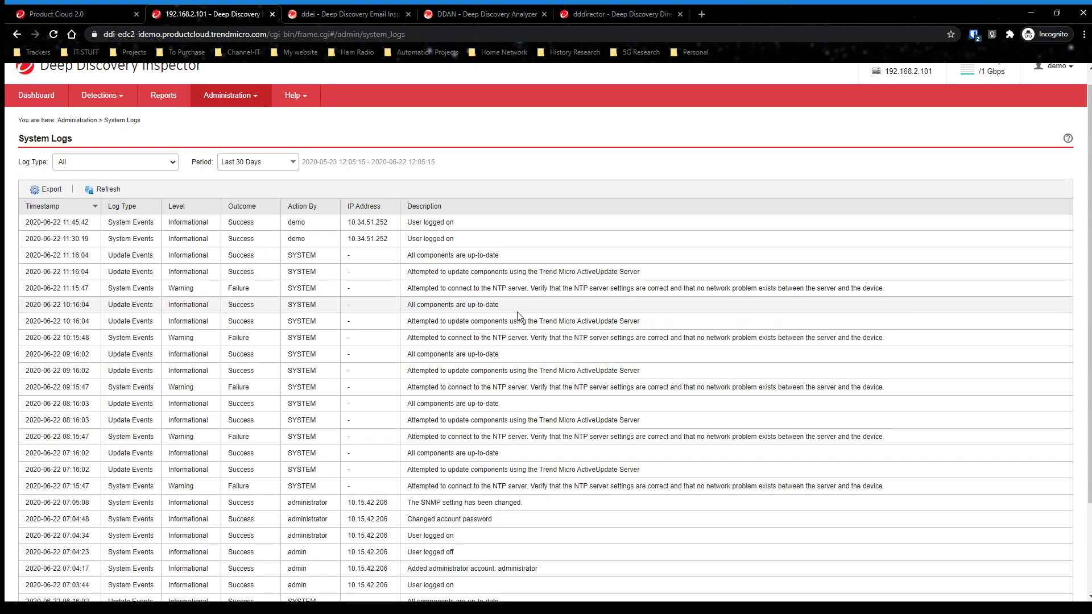
- Open System Maintenance and review the Storage Maintenance, Backup / Restore and Power Off / Restart pages
{"action": "left_click", "coordinate": [243, 95]}
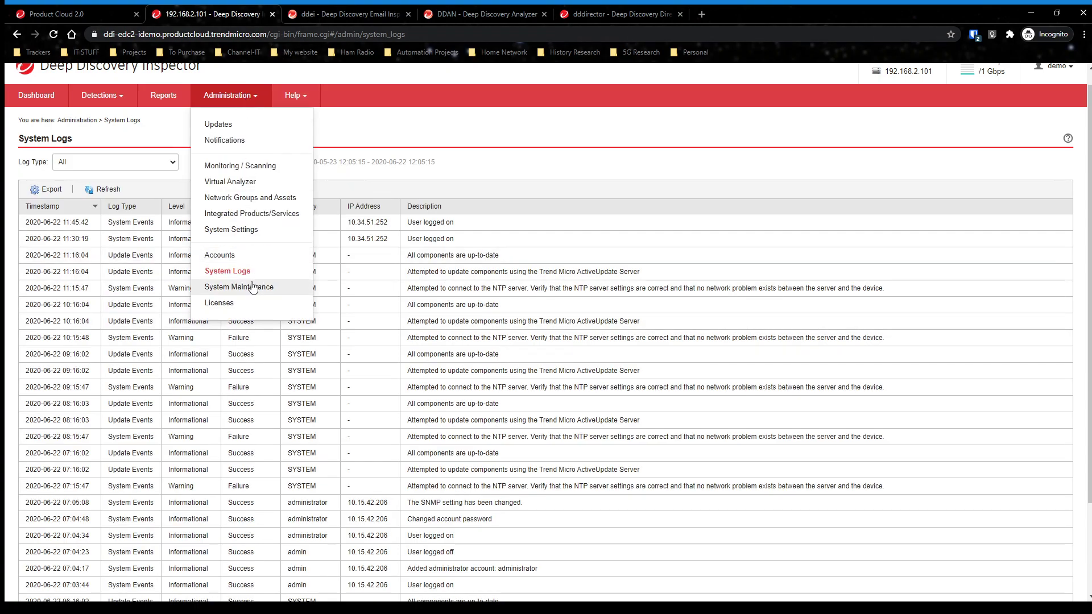
{"action": "left_click", "coordinate": [272, 285]}
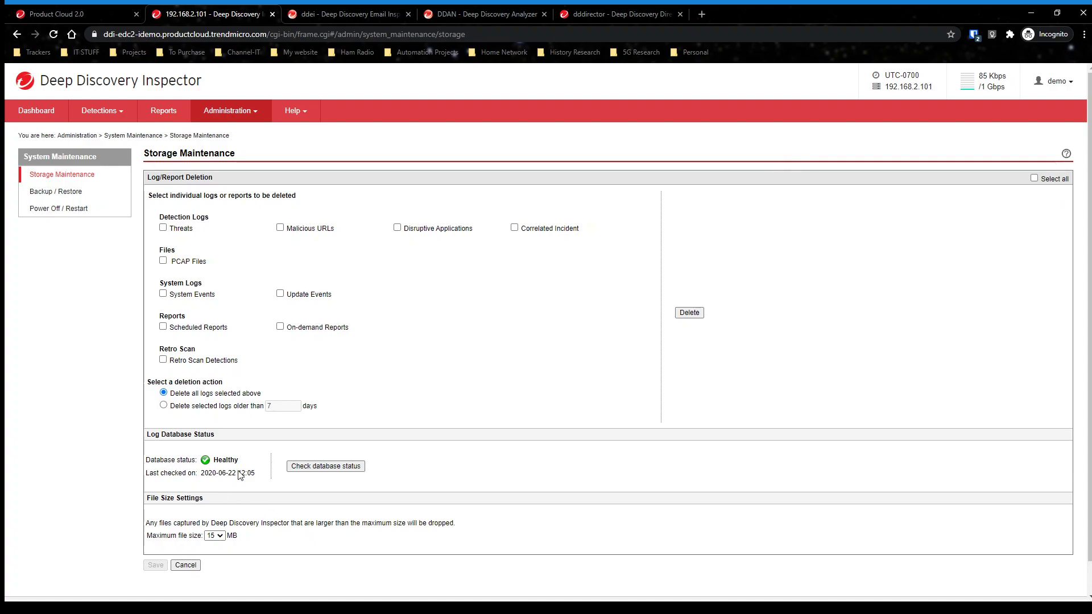
{"action": "left_click", "coordinate": [39, 192]}
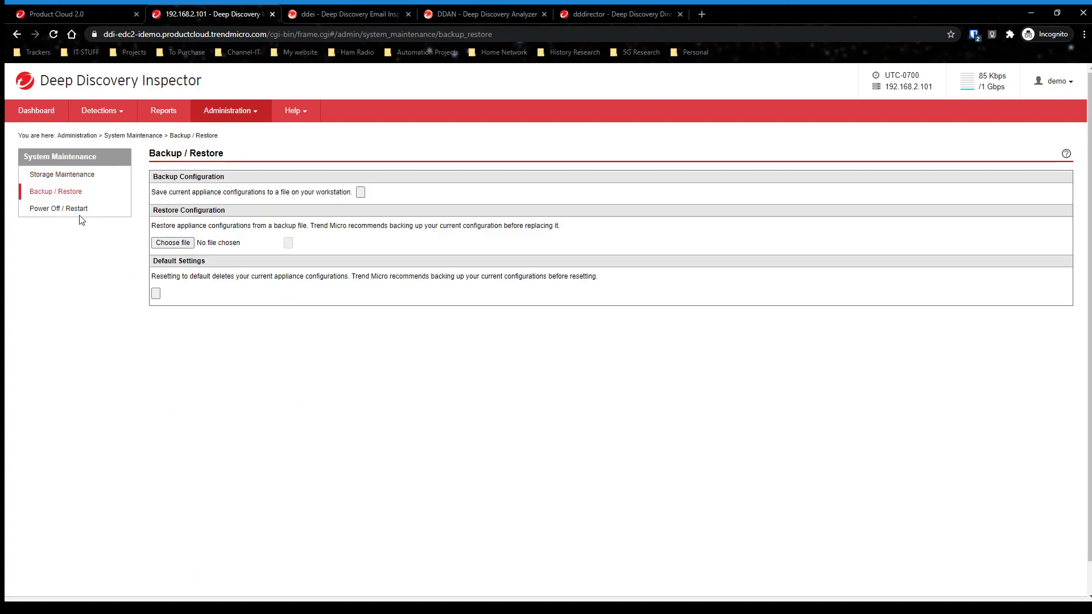
{"action": "left_click", "coordinate": [54, 210]}
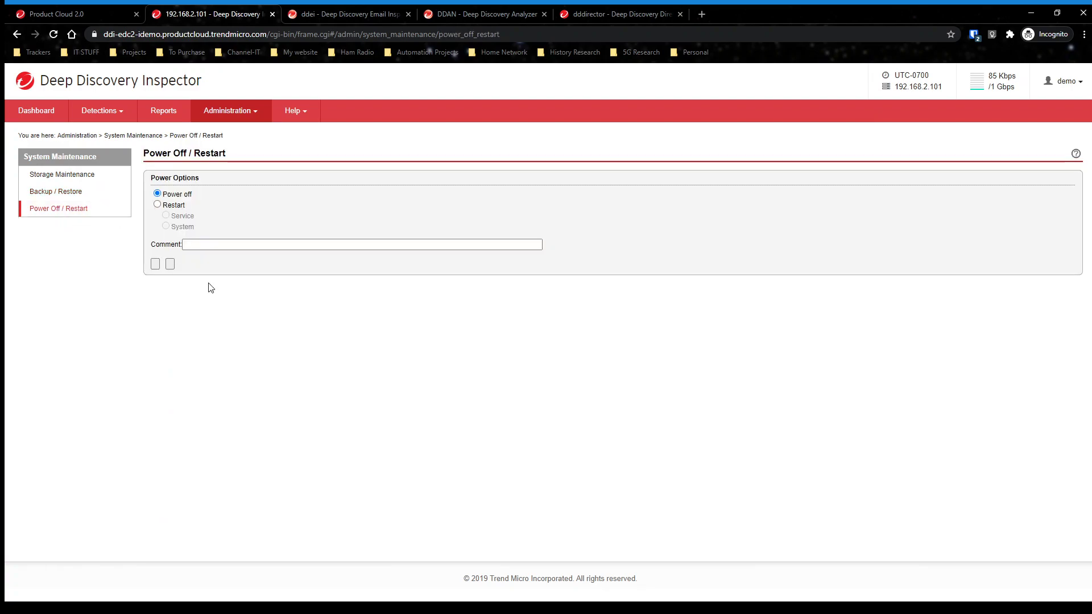
{"action": "left_click", "coordinate": [84, 192]}
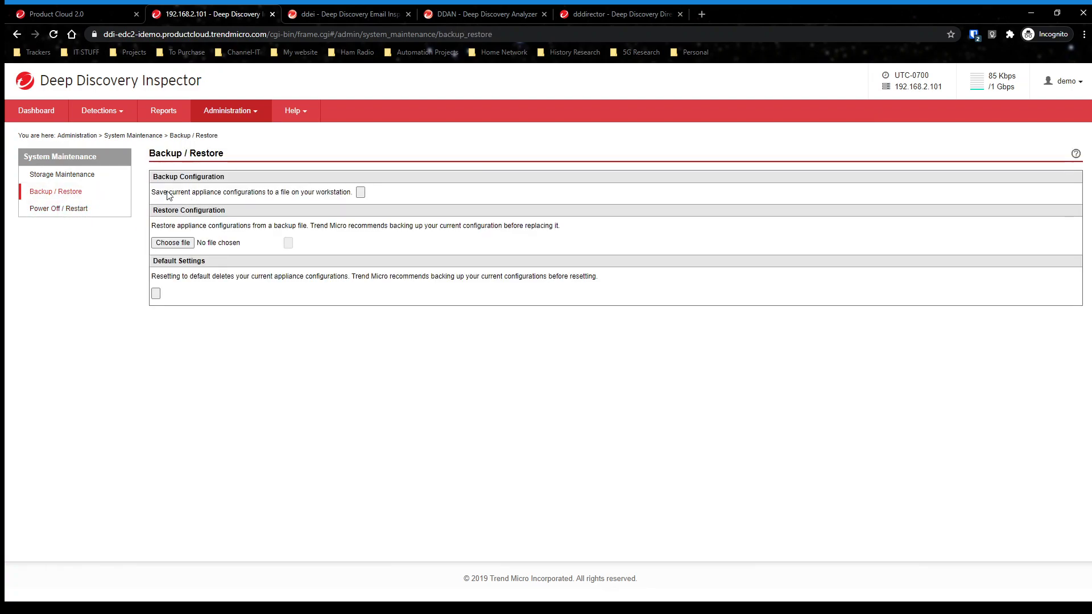
{"action": "left_click", "coordinate": [81, 178]}
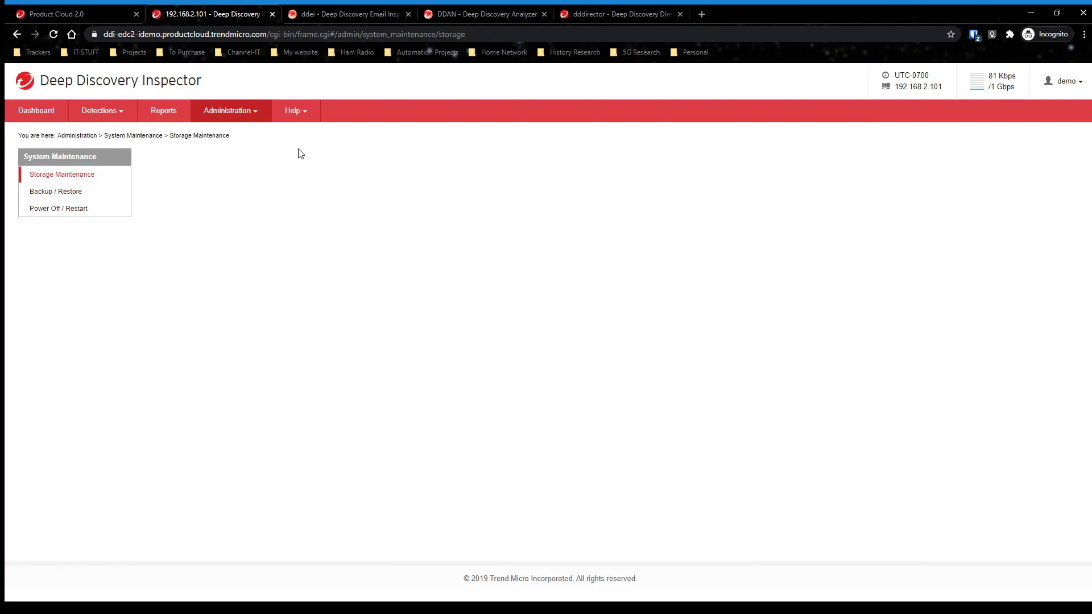
- View the Licenses page, close the Deep Discovery Inspector page and switch to Deep Discovery Email Inspector
{"action": "left_click", "coordinate": [254, 112]}
{"action": "left_click", "coordinate": [219, 320]}
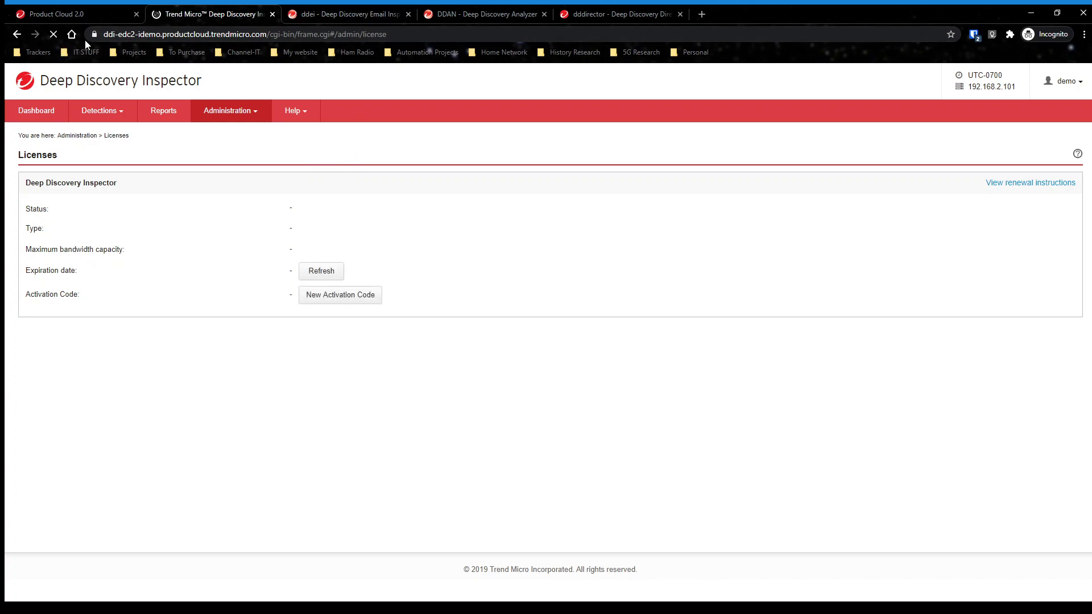
{"action": "left_click", "coordinate": [272, 14]}
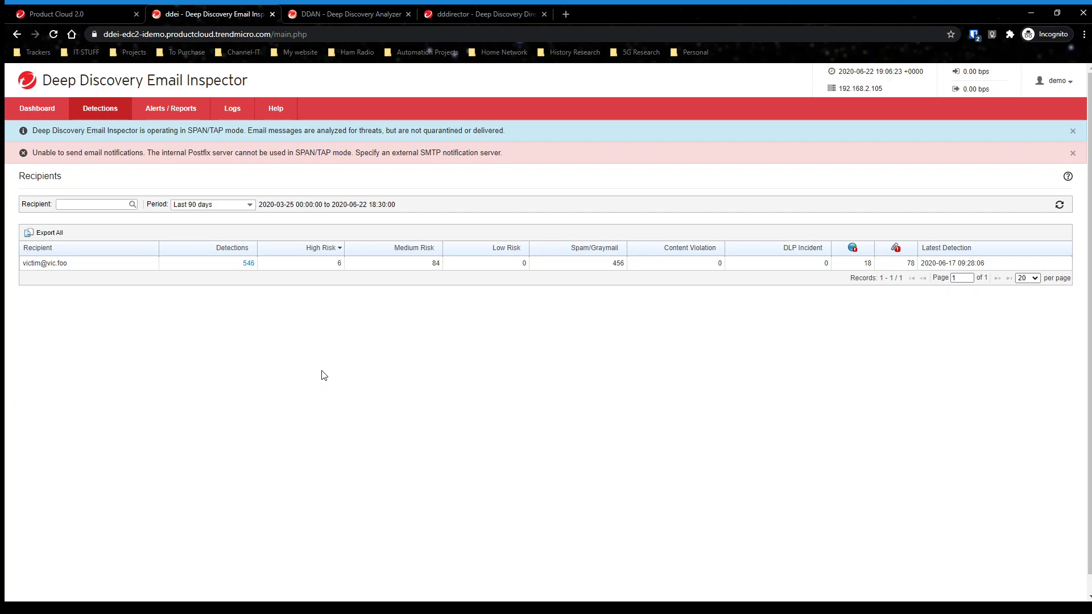
- Log on to Deep Discovery Email Inspector again with the demo user name and account password, and view the Dashboard overview
{"action": "left_click", "coordinate": [37, 107]}
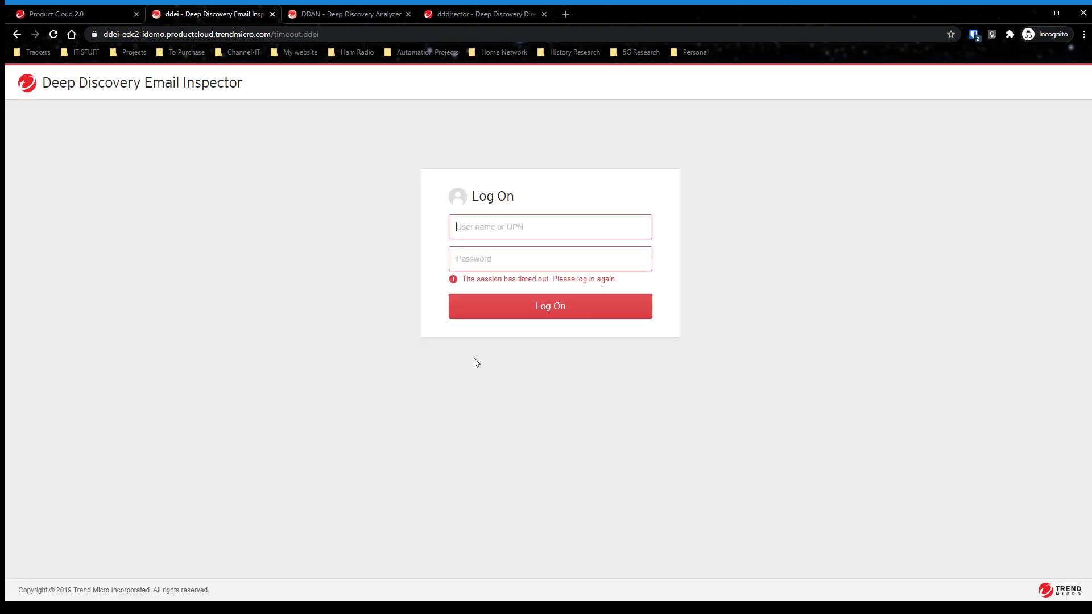
{"action": "type", "text": "demo"}
{"action": "key", "text": "Tab"}
{"action": "type", "text": "***********"}
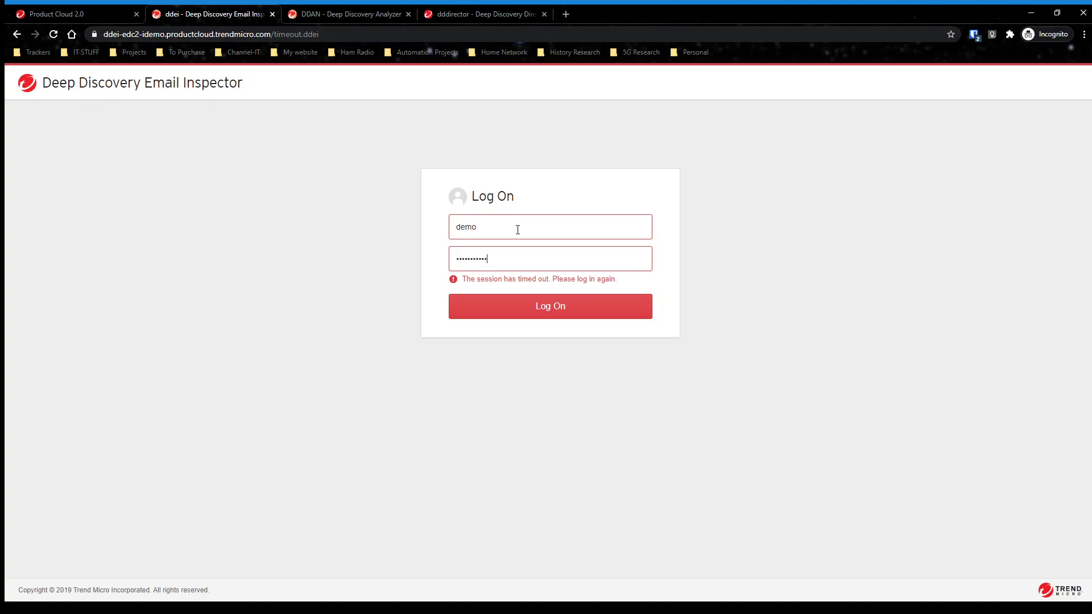
{"action": "left_click", "coordinate": [498, 313]}
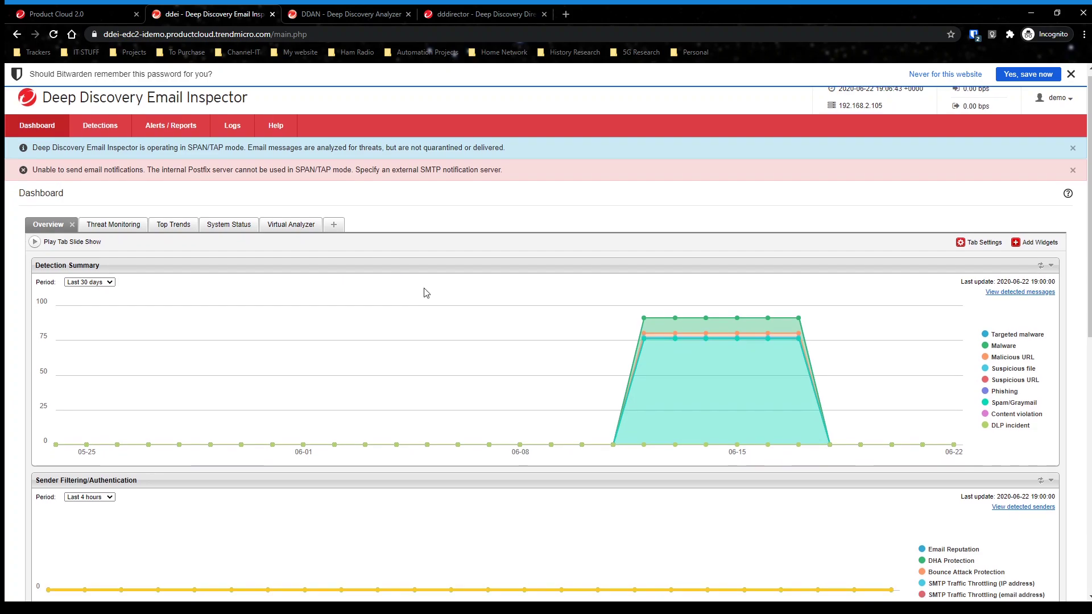
{"action": "scroll", "coordinate": [423, 293], "scroll_direction": "down", "scroll_amount": 1}
{"action": "scroll", "coordinate": [424, 293], "scroll_direction": "up", "scroll_amount": 1}
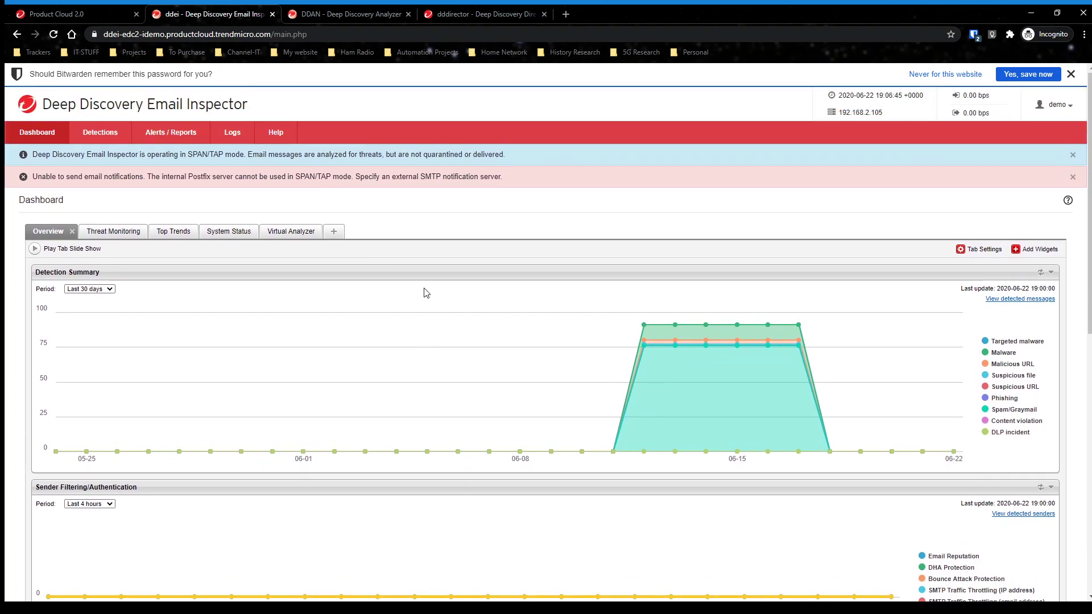
- Decline saving this website's password permanently
{"action": "scroll", "coordinate": [488, 336], "scroll_direction": "down", "scroll_amount": 2}
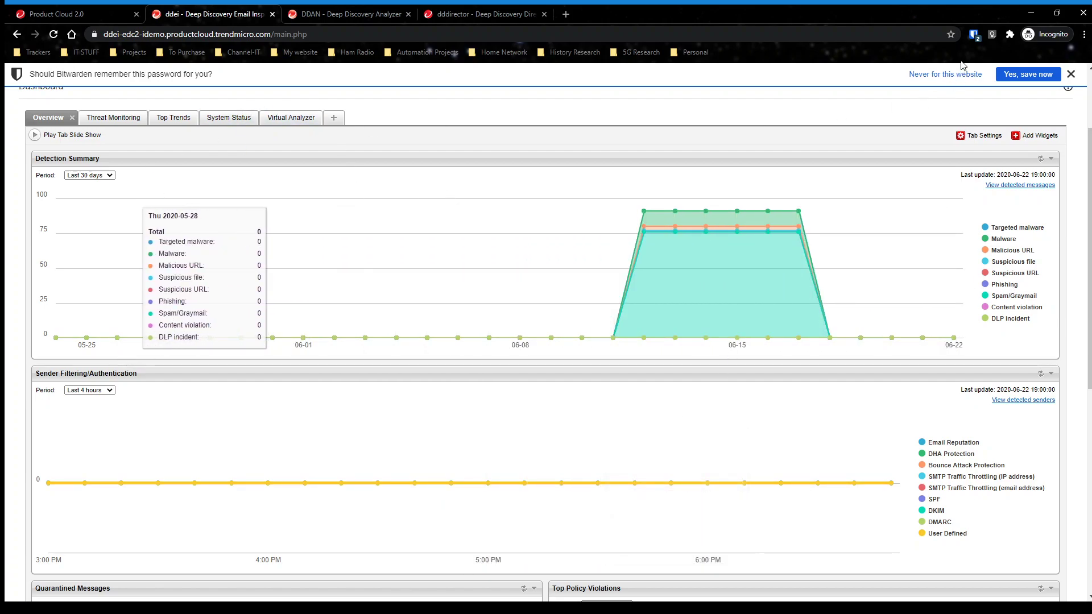
{"action": "left_click", "coordinate": [935, 75]}
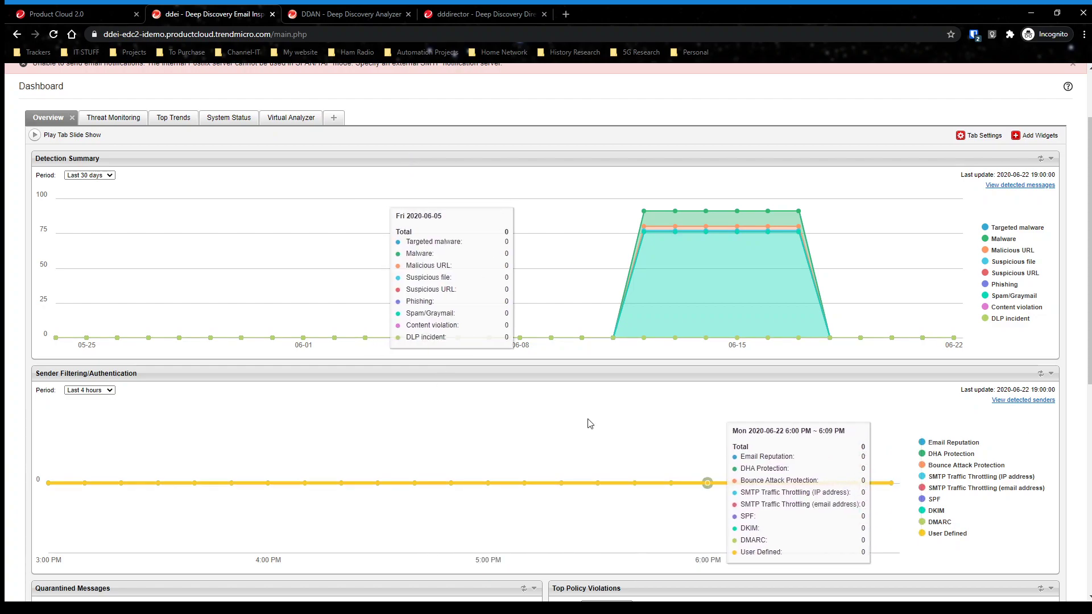
- Look through the Overview dashboard's widgets, from Detection Summary and Sender Filtering/Authentication to Quarantined Messages, Message Queues and Processed Messages
{"action": "scroll", "coordinate": [589, 424], "scroll_direction": "down", "scroll_amount": 3}
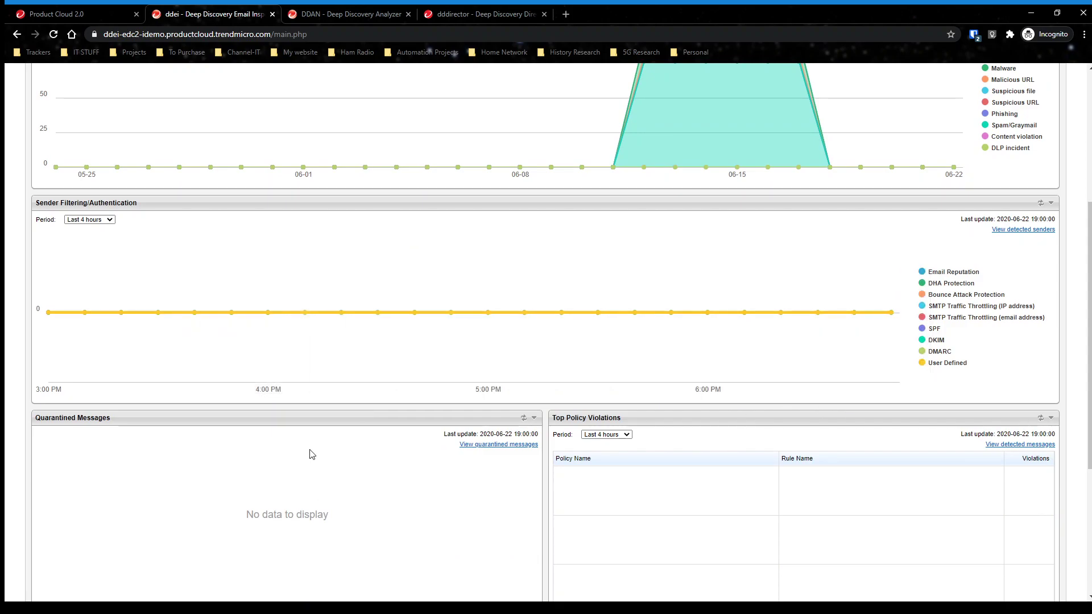
{"action": "scroll", "coordinate": [310, 452], "scroll_direction": "down", "scroll_amount": 3}
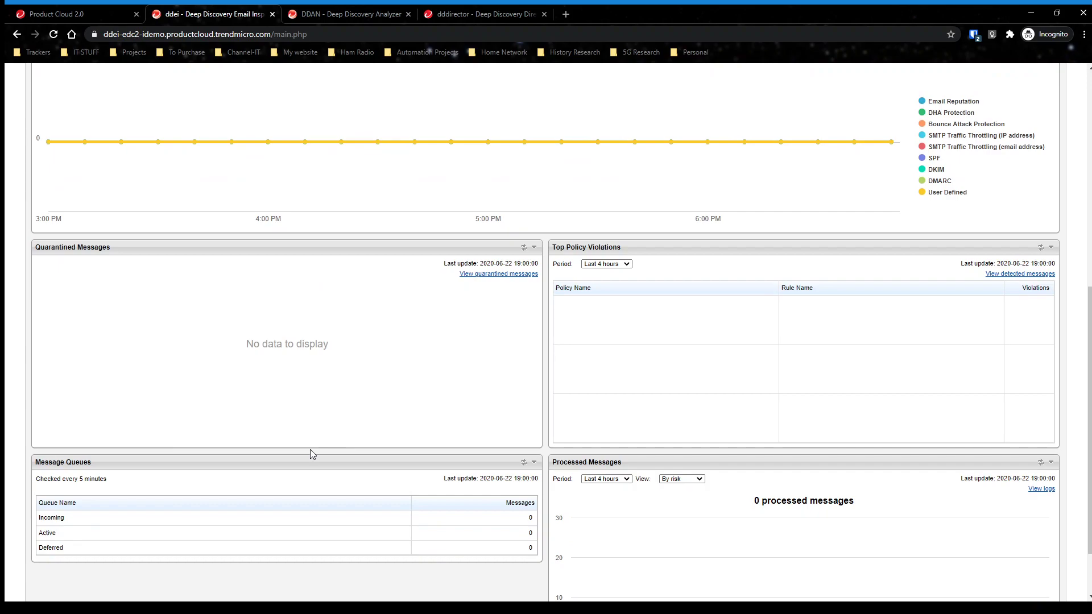
{"action": "scroll", "coordinate": [310, 451], "scroll_direction": "up", "scroll_amount": 4}
{"action": "scroll", "coordinate": [321, 453], "scroll_direction": "up", "scroll_amount": 4}
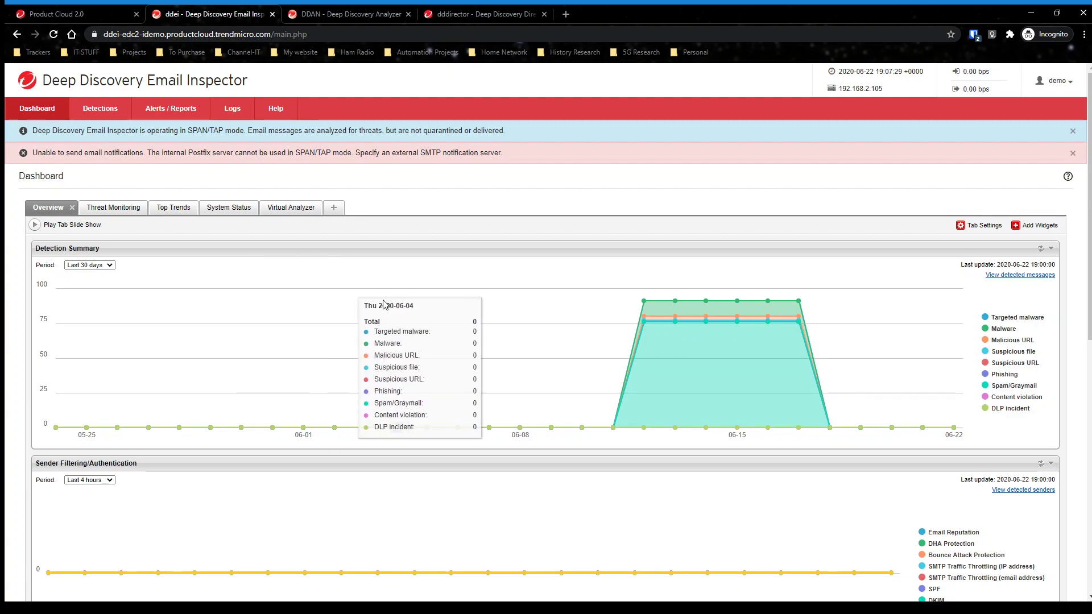
{"action": "scroll", "coordinate": [378, 300], "scroll_direction": "down", "scroll_amount": 3}
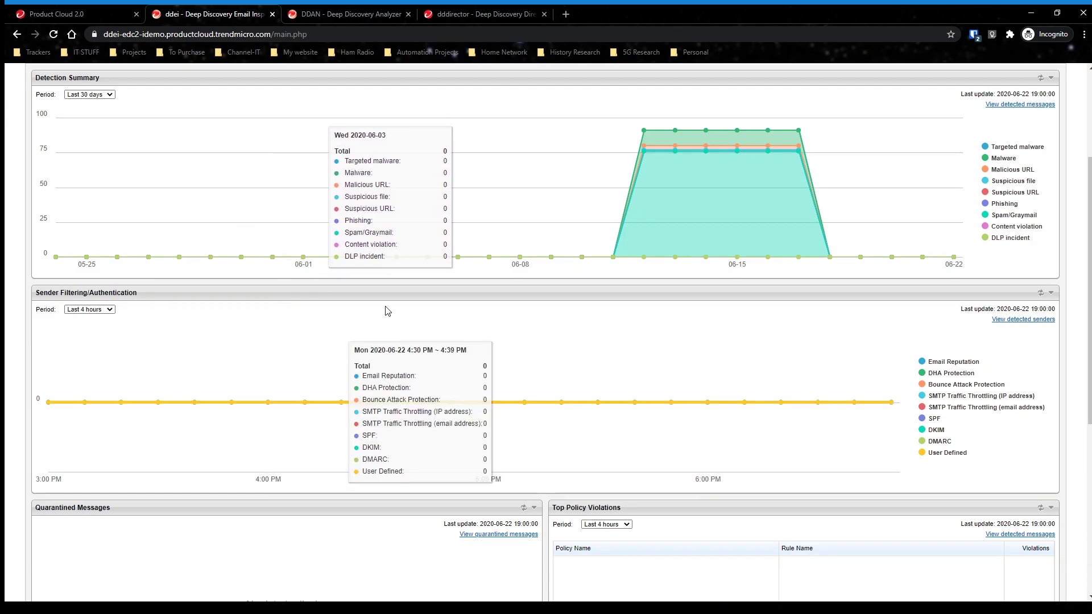
{"action": "scroll", "coordinate": [199, 341], "scroll_direction": "down", "scroll_amount": 3}
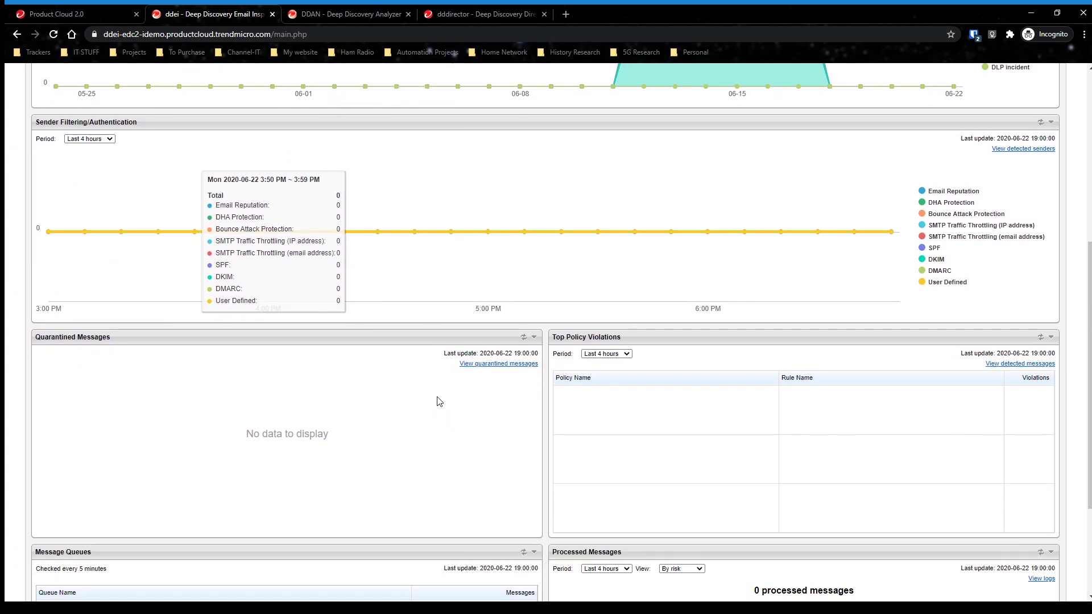
{"action": "scroll", "coordinate": [435, 406], "scroll_direction": "down", "scroll_amount": 3}
{"action": "scroll", "coordinate": [458, 402], "scroll_direction": "up", "scroll_amount": 10}
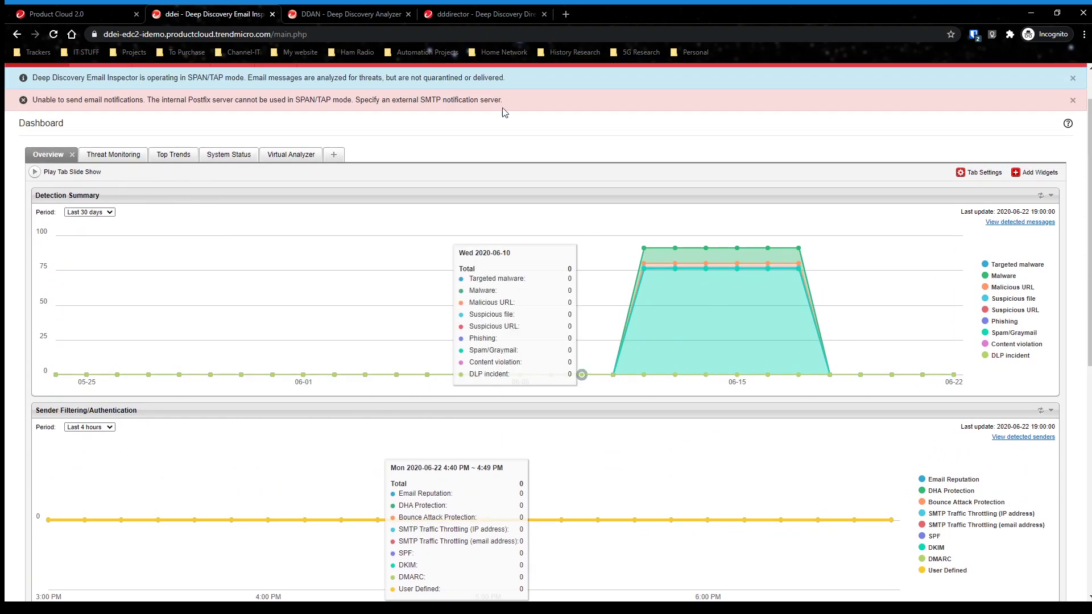
- From the Threat Monitoring dashboard, drill into the medium-risk messages detected on 2020-06-12 and review the list
{"action": "left_click", "coordinate": [113, 156]}
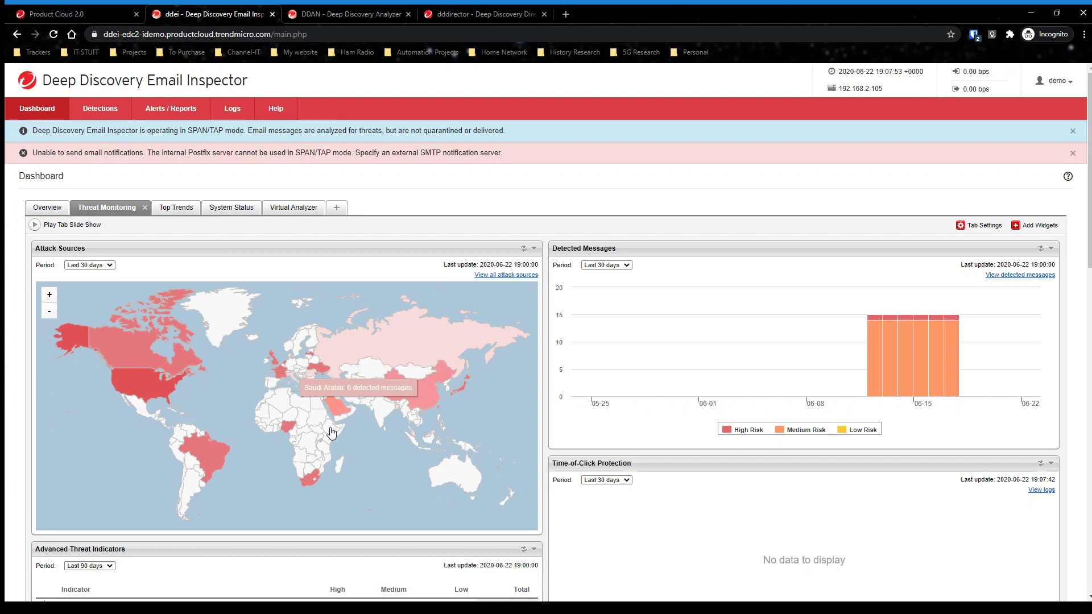
{"action": "scroll", "coordinate": [801, 447], "scroll_direction": "down", "scroll_amount": 1}
{"action": "mouse_move", "coordinate": [876, 285]}
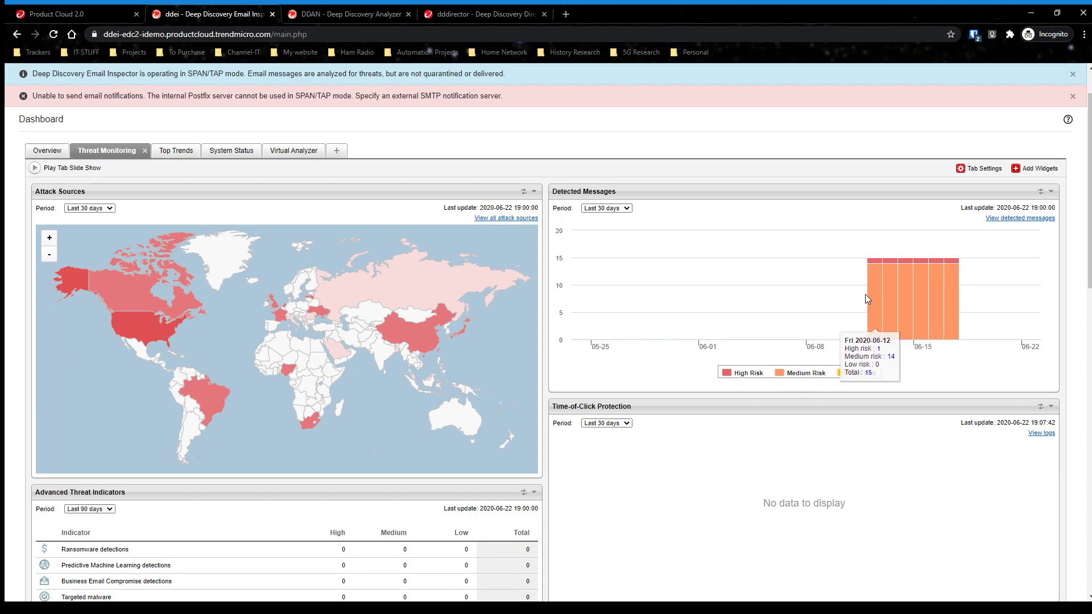
{"action": "left_click", "coordinate": [880, 296]}
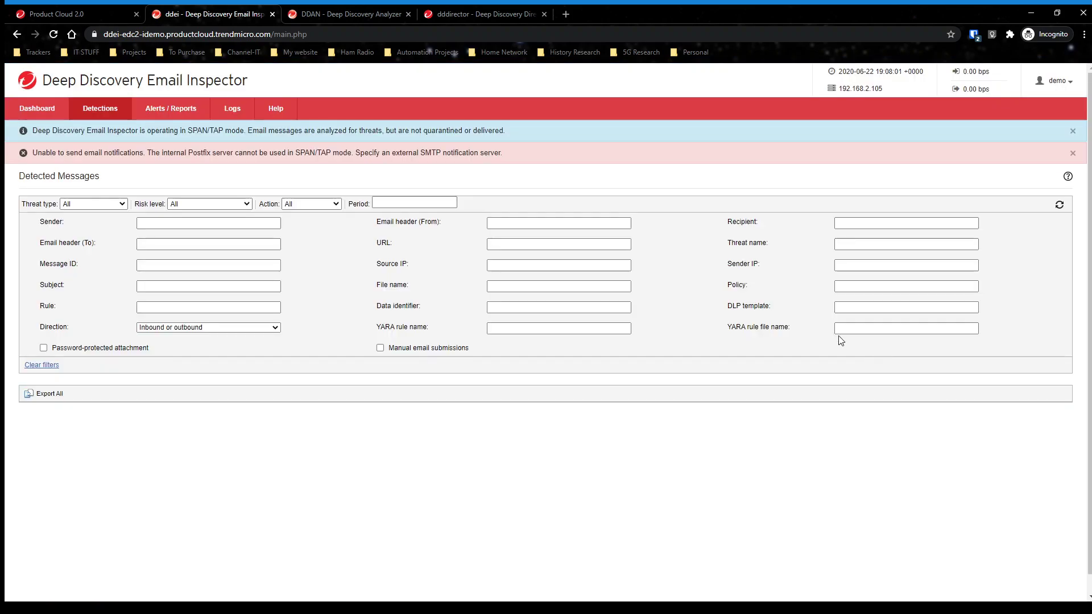
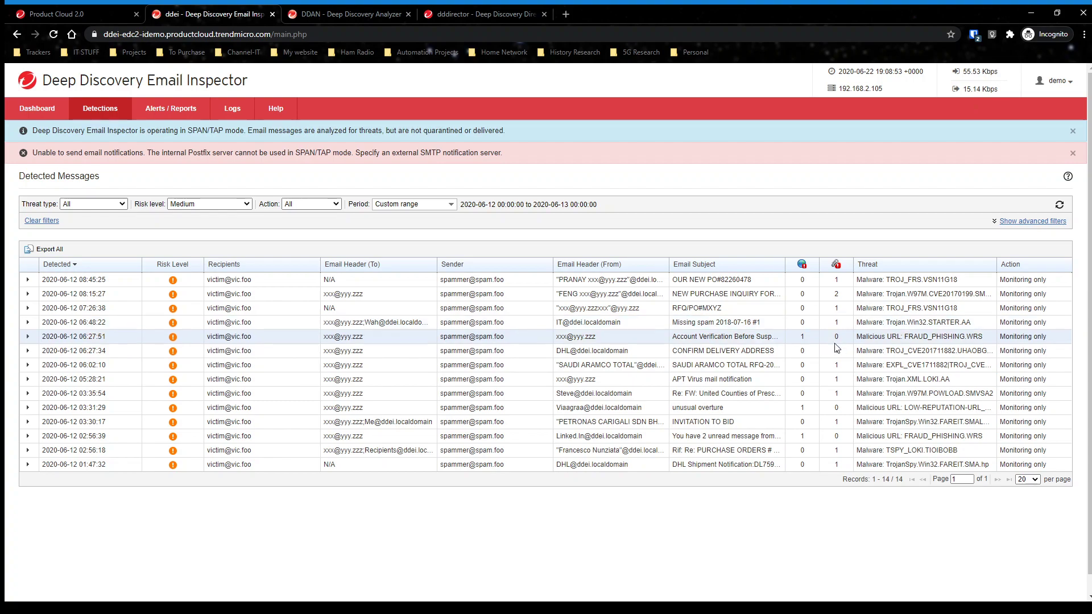
{"action": "scroll", "coordinate": [992, 486], "scroll_direction": "down", "scroll_amount": 1}
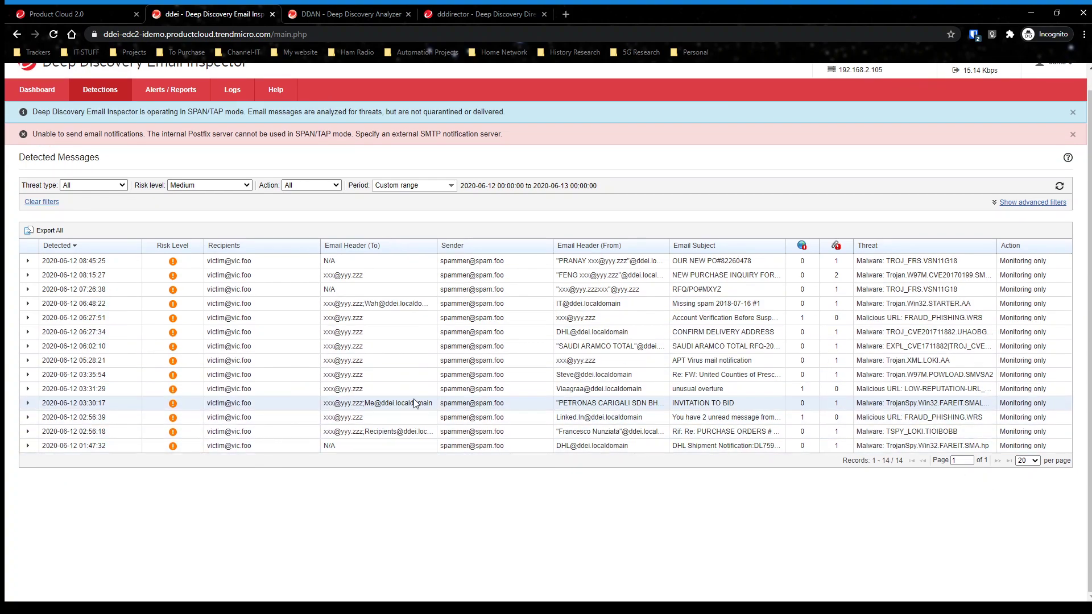
{"action": "scroll", "coordinate": [992, 486], "scroll_direction": "up", "scroll_amount": 1}
- Show the recipients of detected messages for the last 90 days
{"action": "mouse_move", "coordinate": [124, 125]}
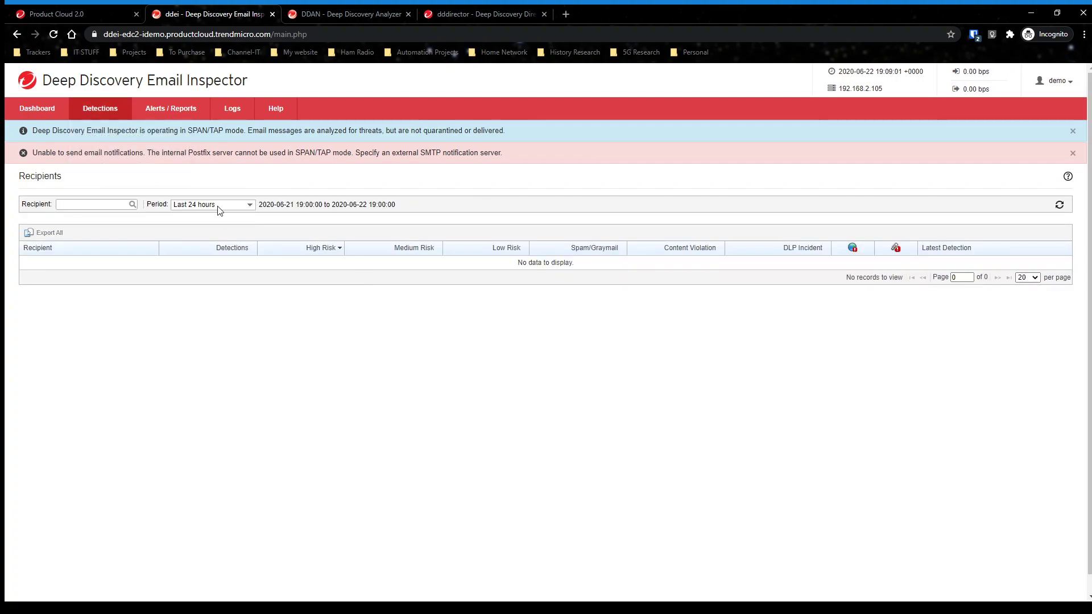
{"action": "left_click", "coordinate": [218, 207]}
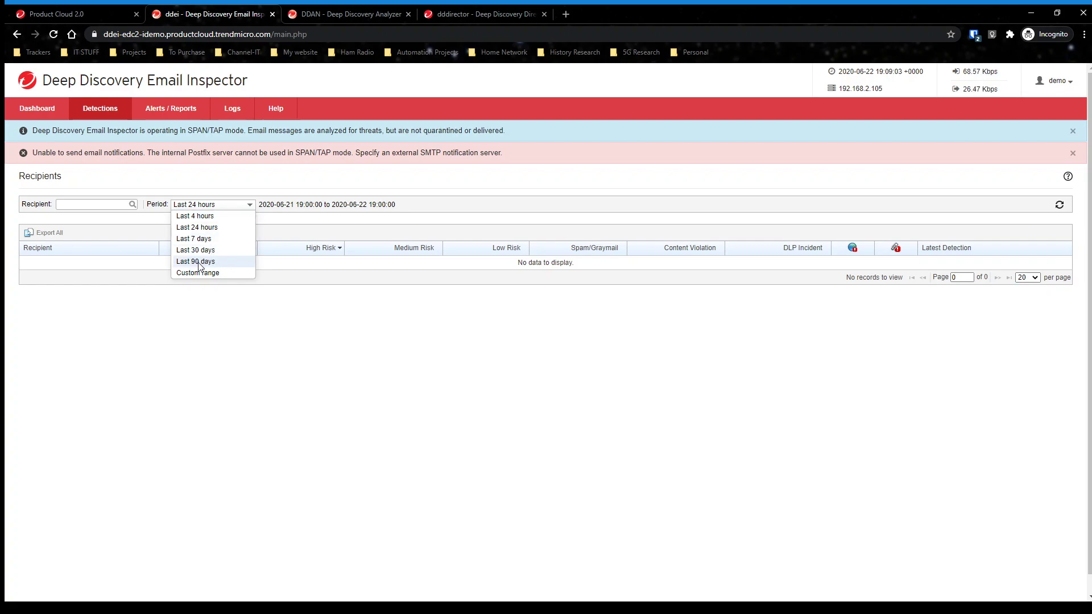
{"action": "key", "text": "Return"}
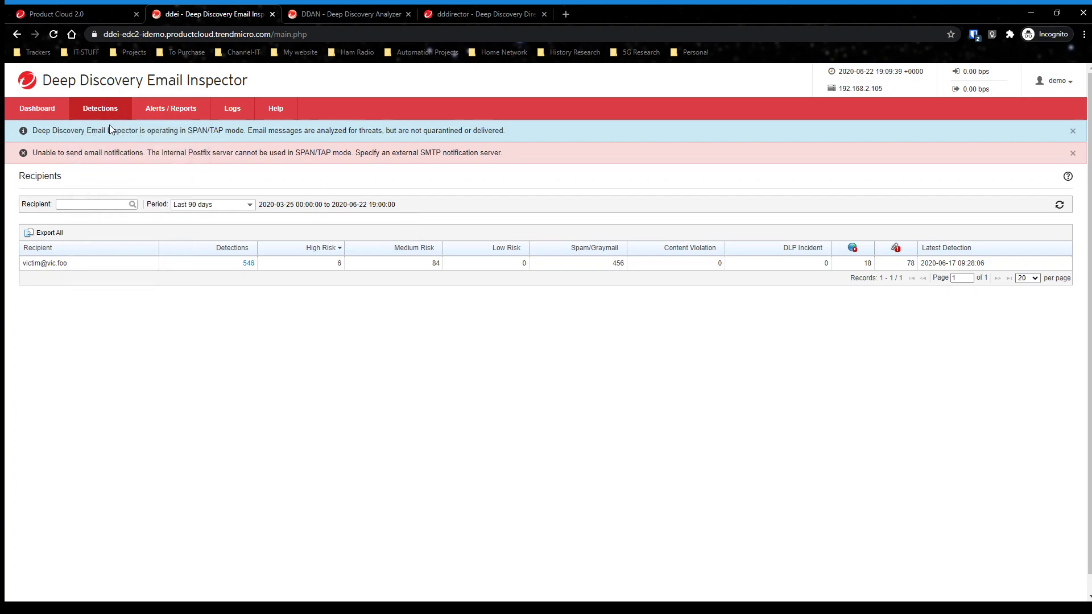
- View the attack sources and list the messages detected from the high-risk source in Mountain View, United States
{"action": "mouse_move", "coordinate": [114, 115]}
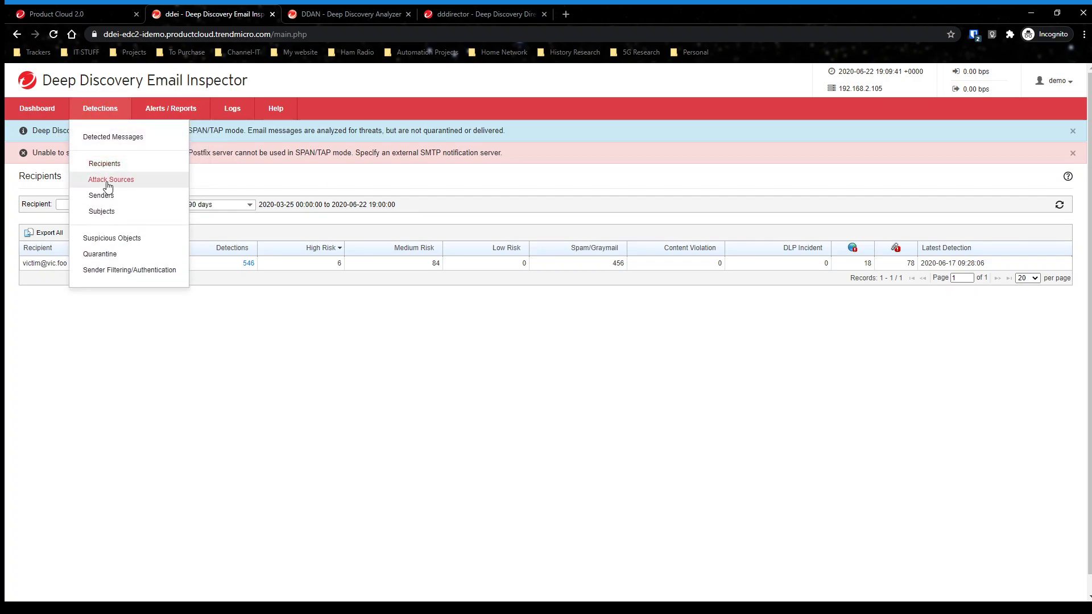
{"action": "left_click", "coordinate": [108, 183]}
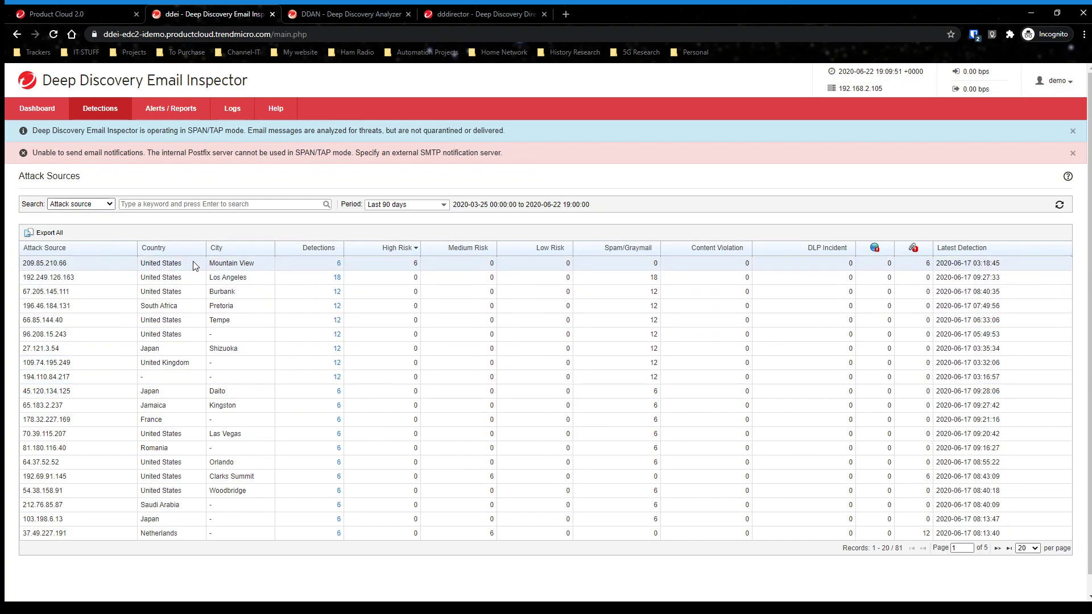
{"action": "left_click", "coordinate": [338, 264]}
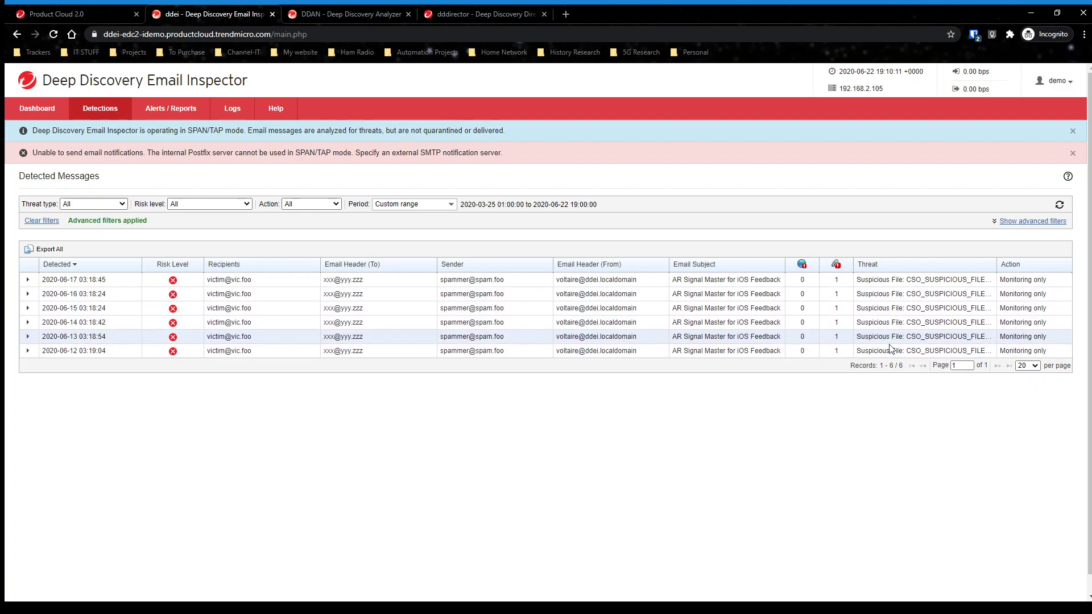
- Review the detections grouped by sender and by email subject, and check the period options for subjects
{"action": "mouse_move", "coordinate": [110, 118]}
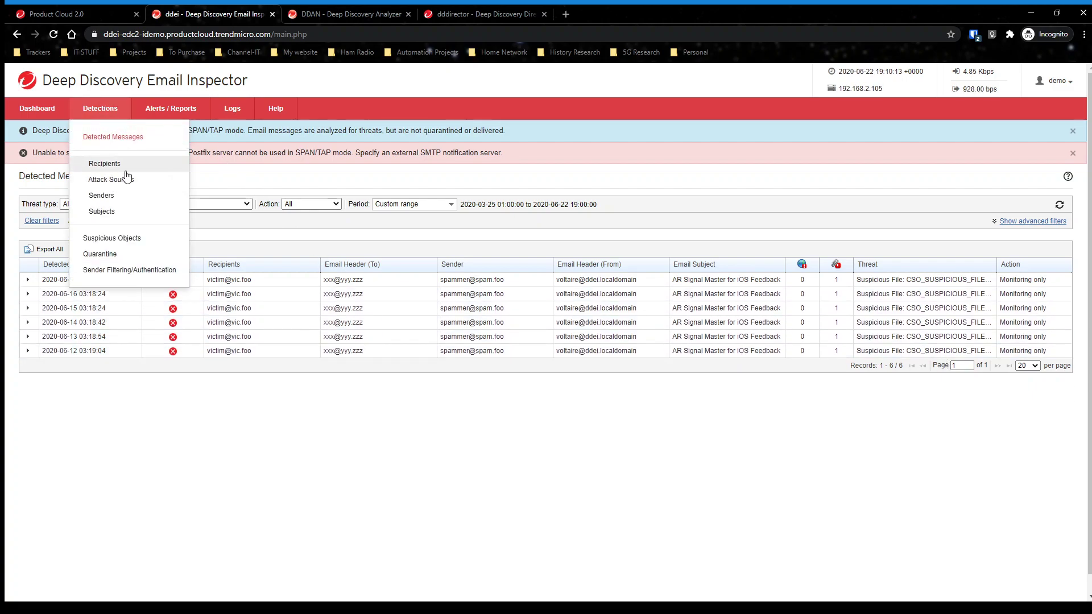
{"action": "left_click", "coordinate": [101, 196]}
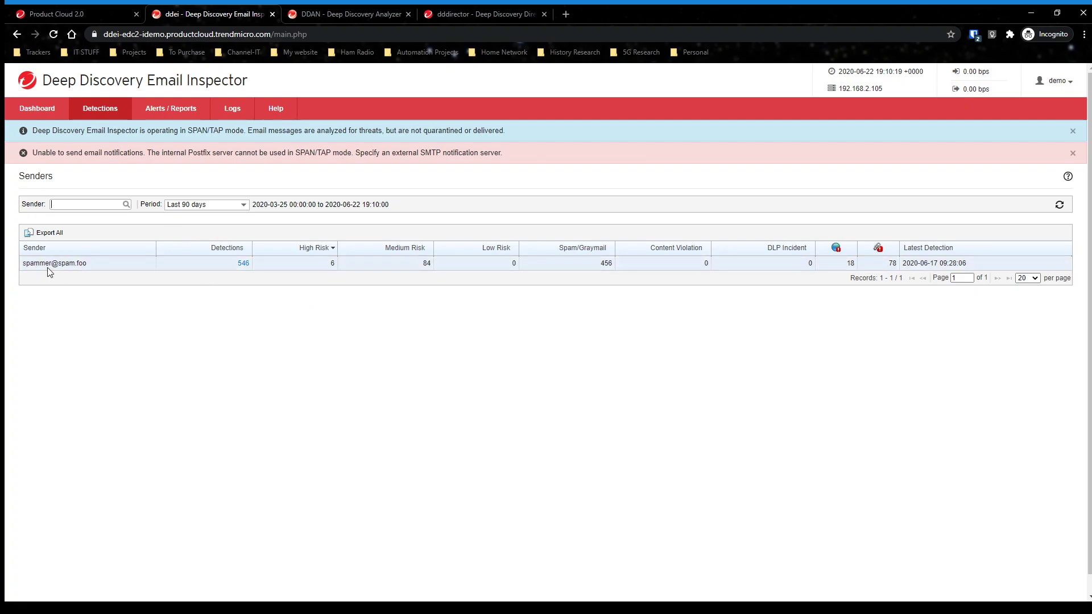
{"action": "mouse_move", "coordinate": [100, 109]}
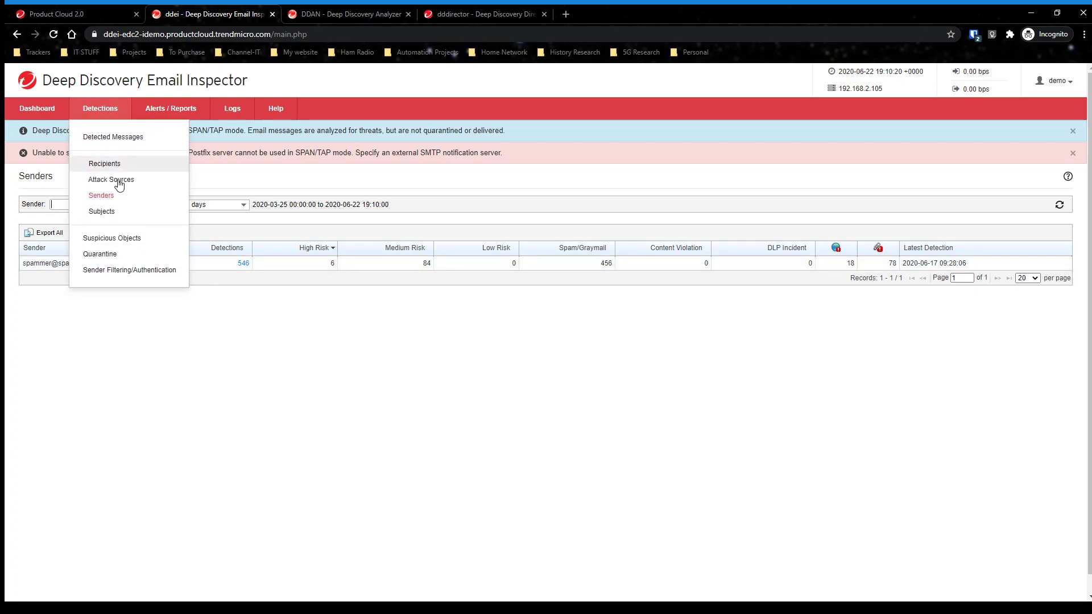
{"action": "left_click", "coordinate": [102, 211]}
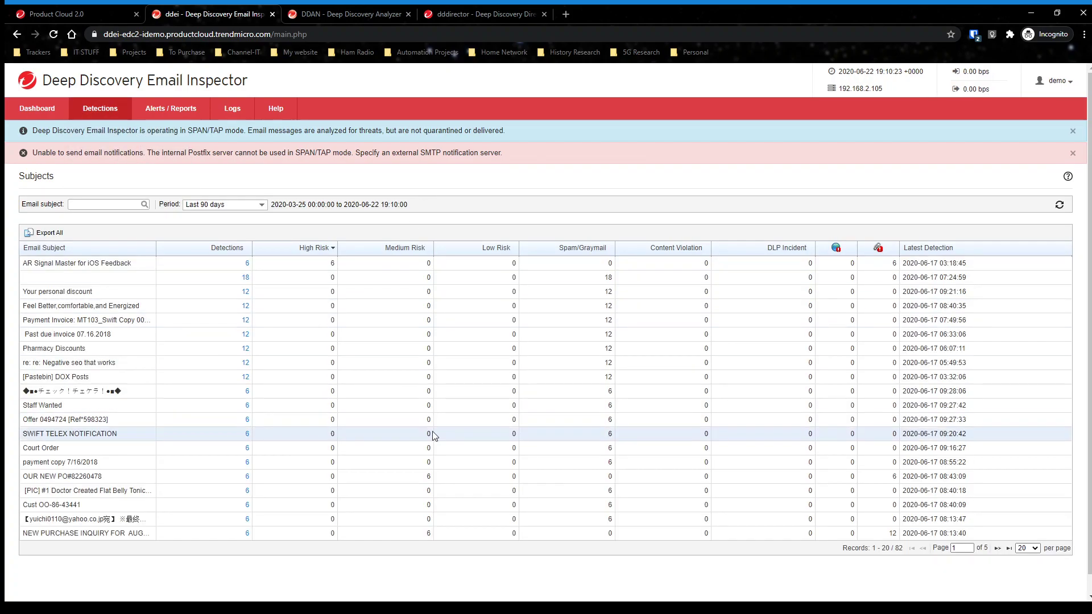
{"action": "scroll", "coordinate": [227, 363], "scroll_direction": "down", "scroll_amount": 1}
{"action": "scroll", "coordinate": [426, 446], "scroll_direction": "up", "scroll_amount": 1}
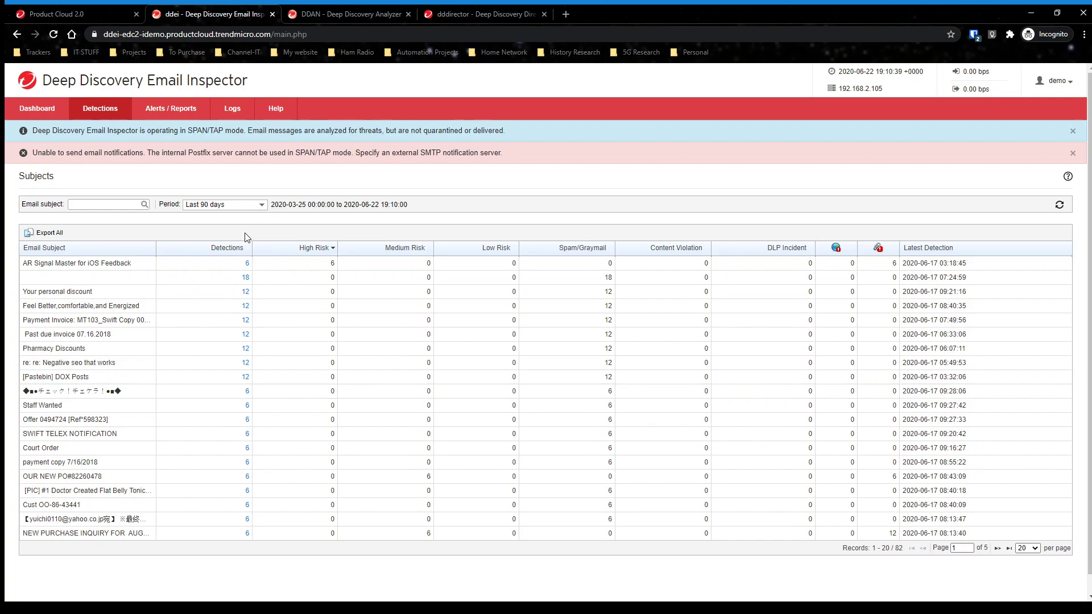
{"action": "left_click", "coordinate": [260, 204]}
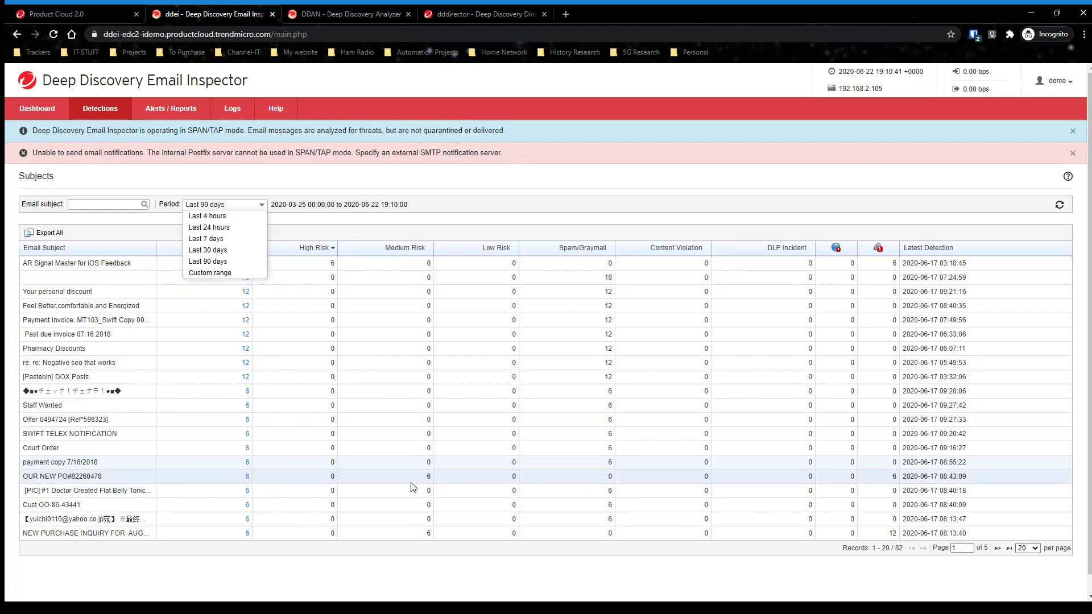
- Look through the suspicious hosts, URLs and files, and examine the synchronized suspicious objects
{"action": "mouse_move", "coordinate": [100, 110]}
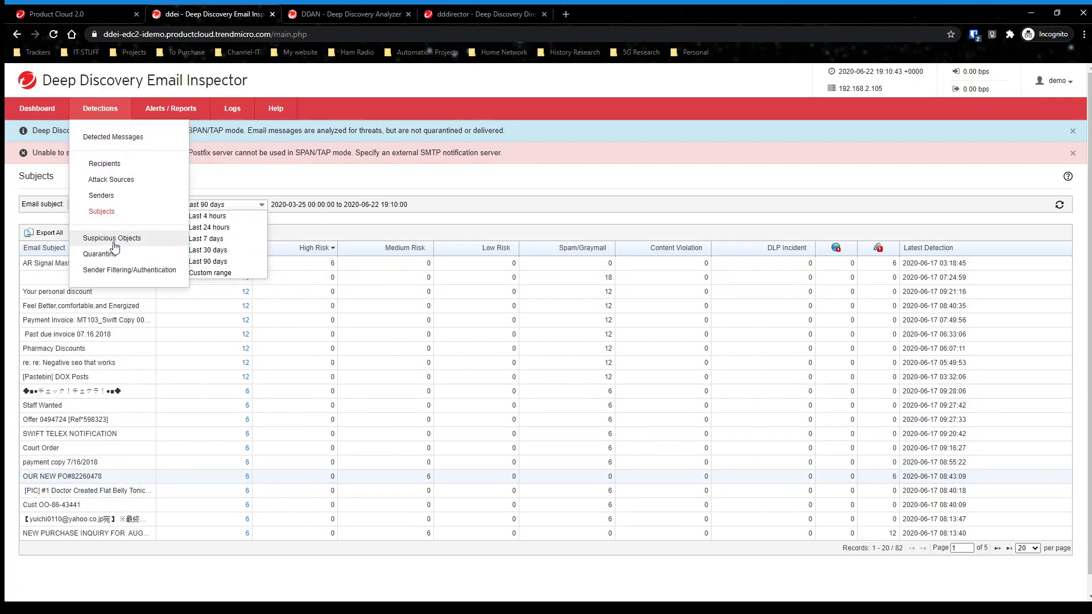
{"action": "left_click", "coordinate": [113, 237]}
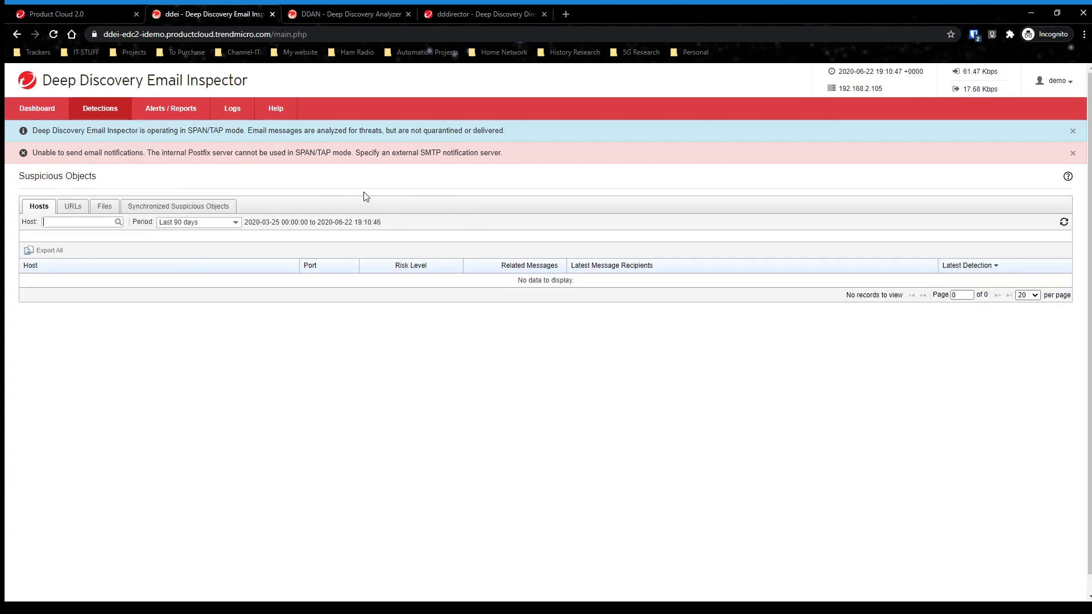
{"action": "left_click", "coordinate": [215, 223]}
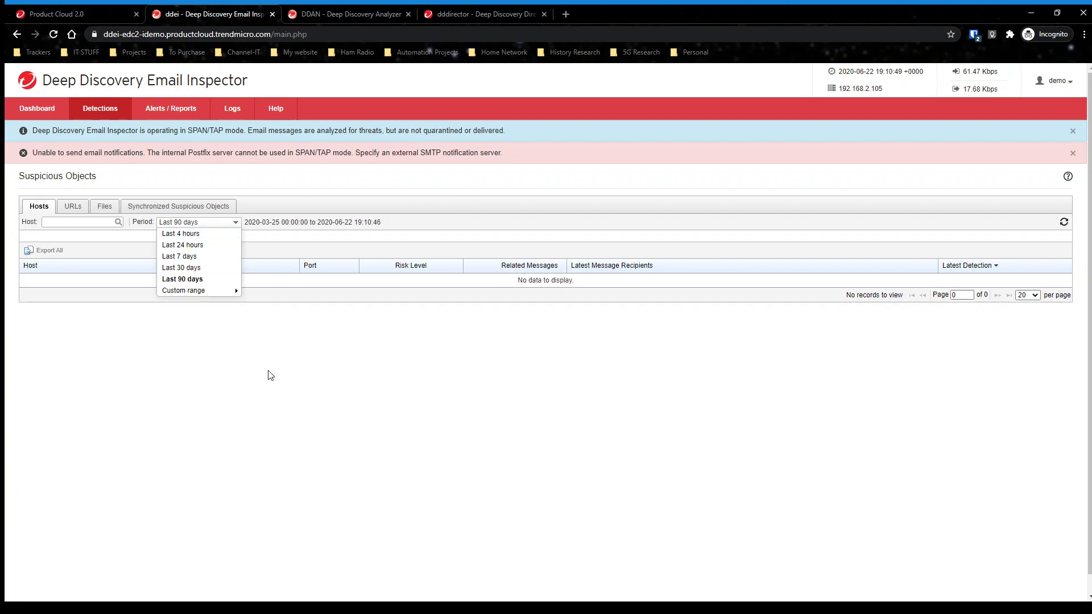
{"action": "left_click", "coordinate": [72, 207]}
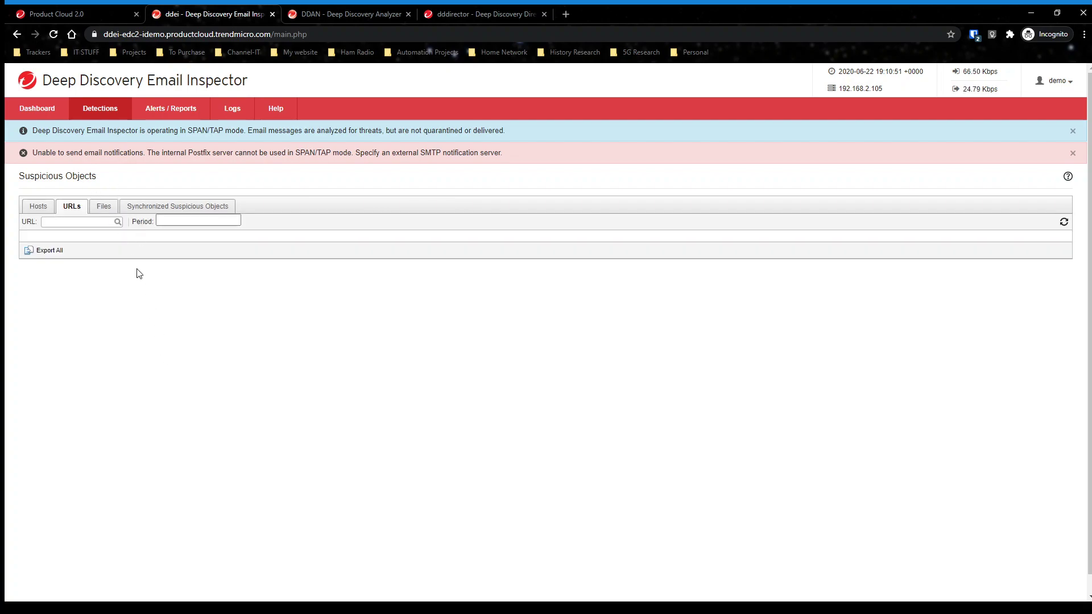
{"action": "left_click", "coordinate": [104, 206]}
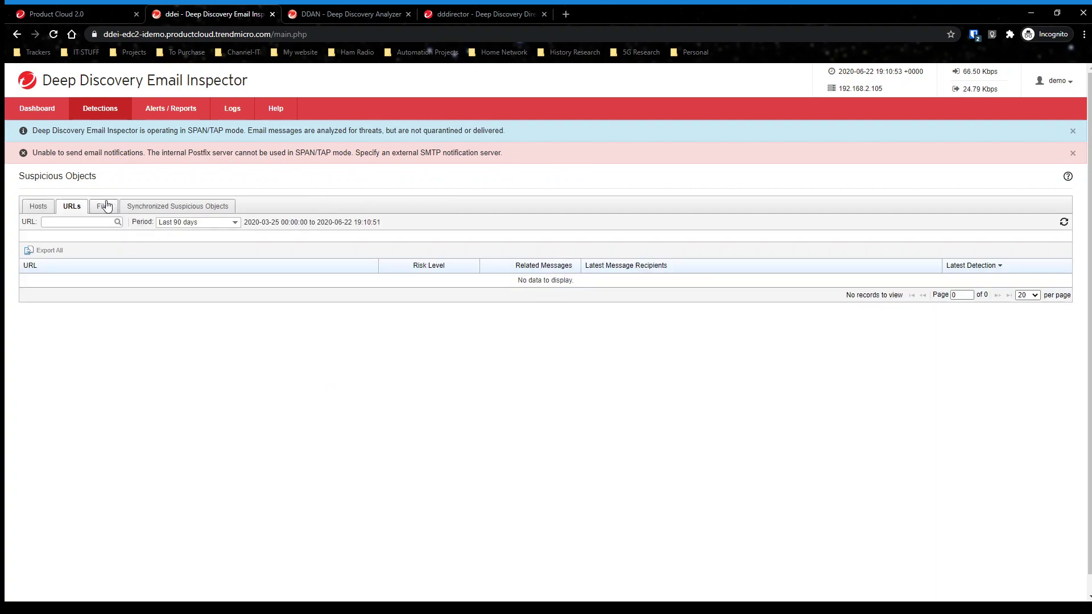
{"action": "left_click", "coordinate": [206, 209]}
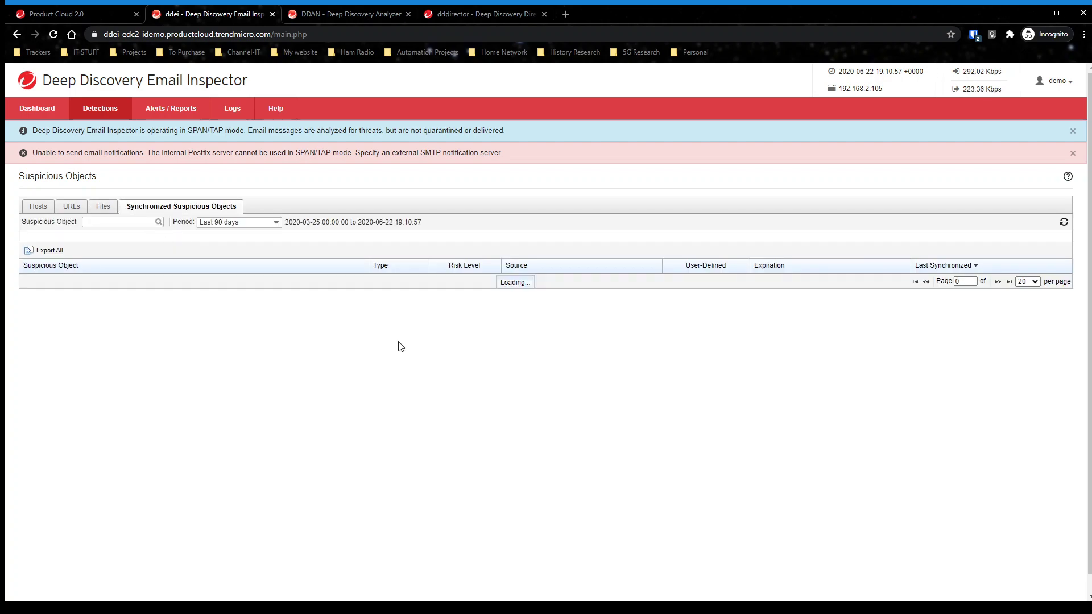
{"action": "scroll", "coordinate": [546, 311], "scroll_direction": "down", "scroll_amount": 1}
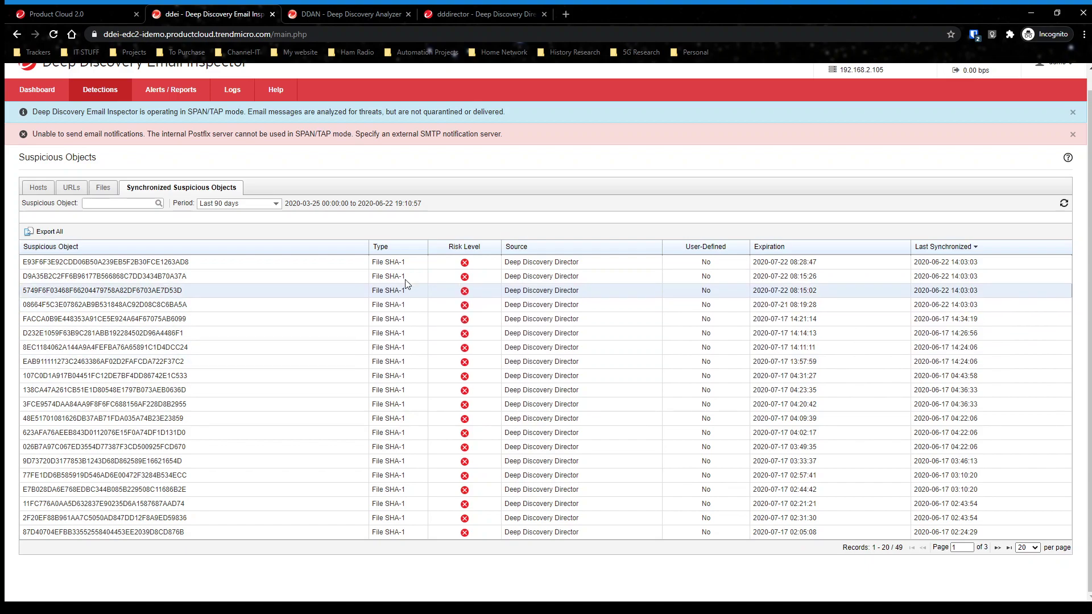
- View the quarantined messages list
{"action": "mouse_move", "coordinate": [95, 103]}
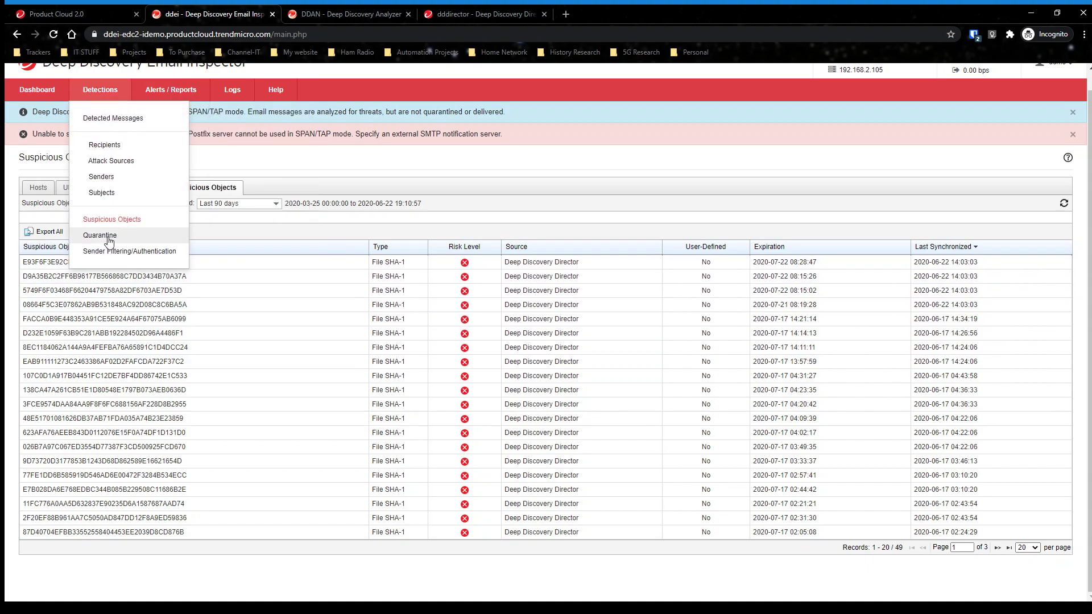
{"action": "left_click", "coordinate": [97, 234]}
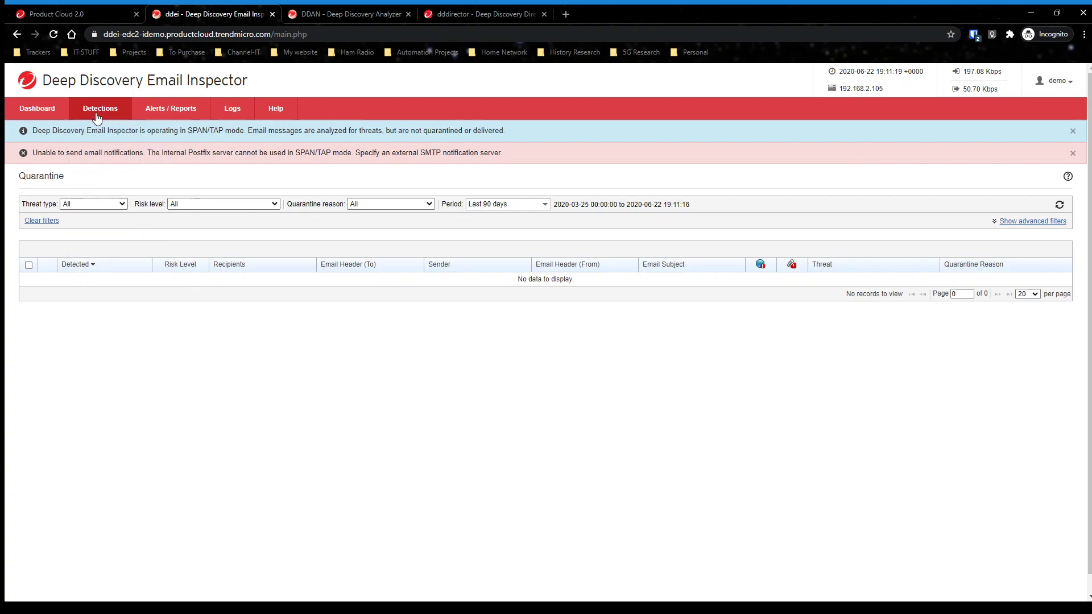
{"action": "mouse_move", "coordinate": [100, 114]}
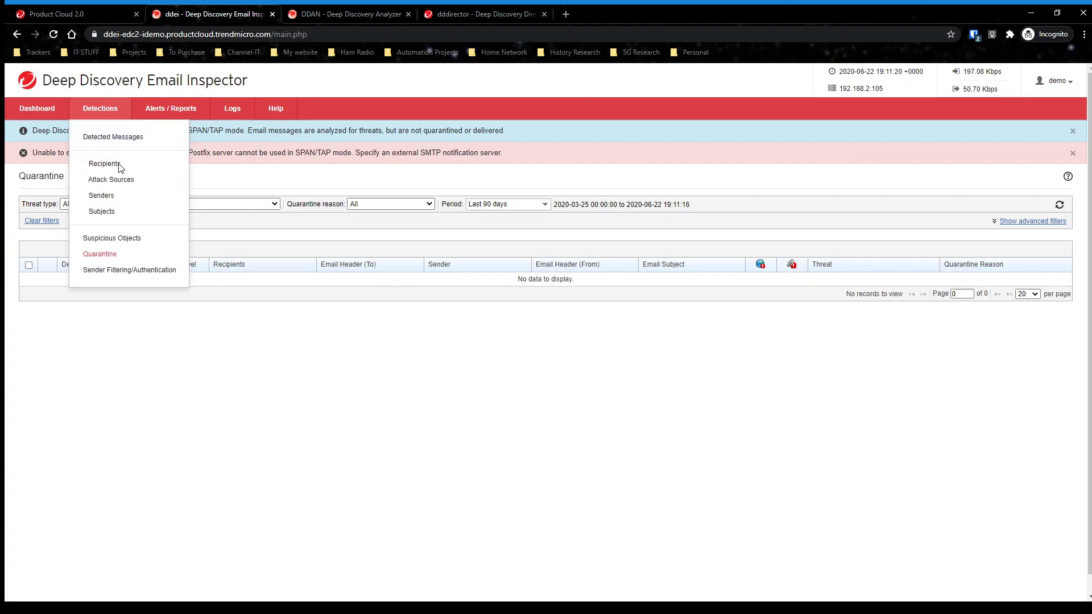
- View the sender filtering/authentication detections and filter them by the SPF rule
{"action": "left_click", "coordinate": [104, 271]}
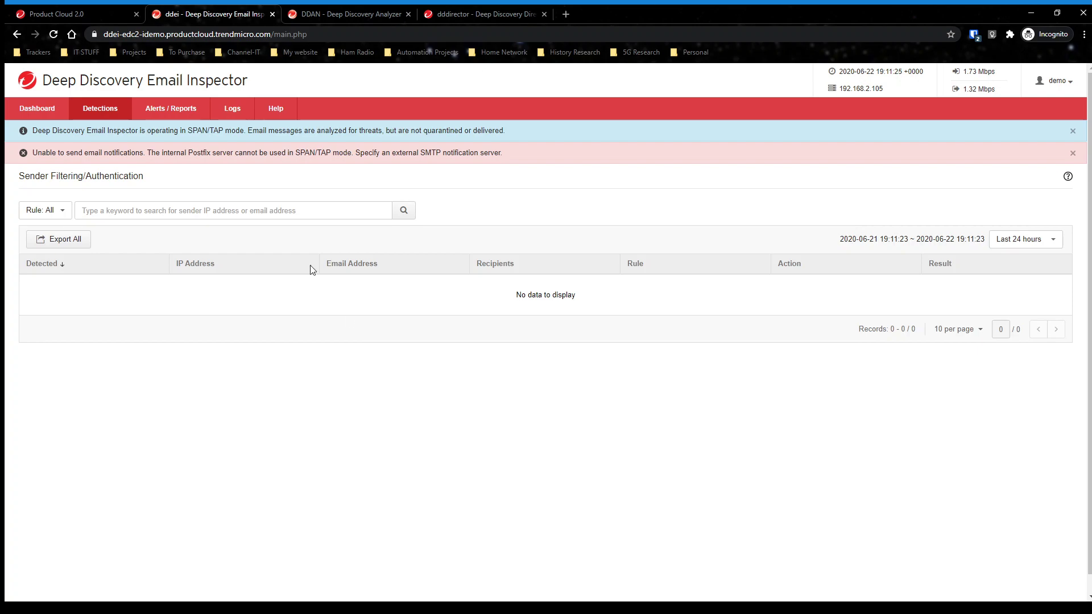
{"action": "mouse_move", "coordinate": [93, 119]}
{"action": "left_click", "coordinate": [24, 211]}
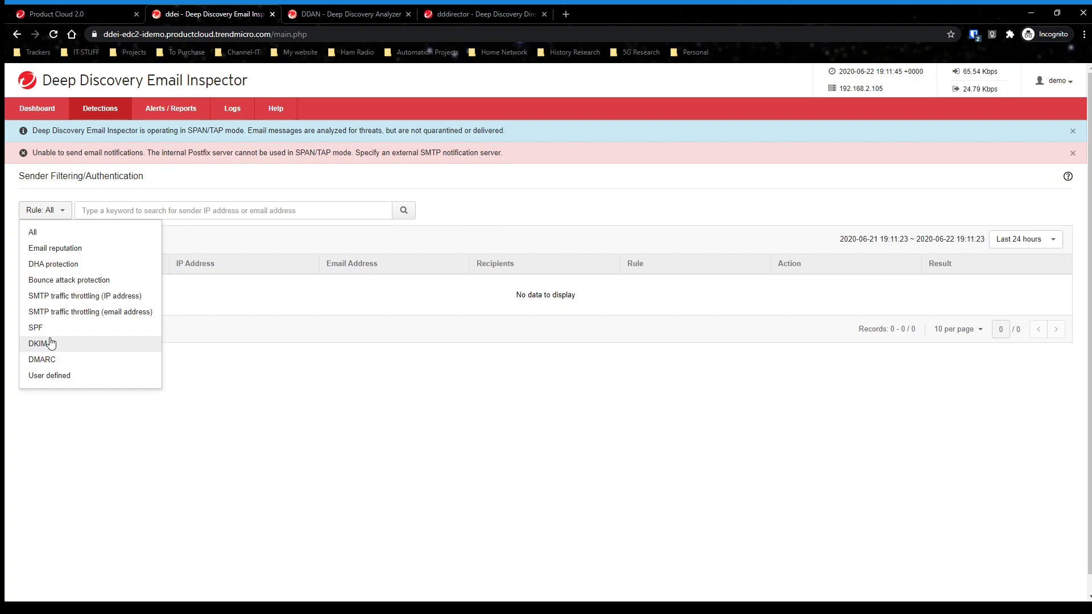
{"action": "key", "text": "Return"}
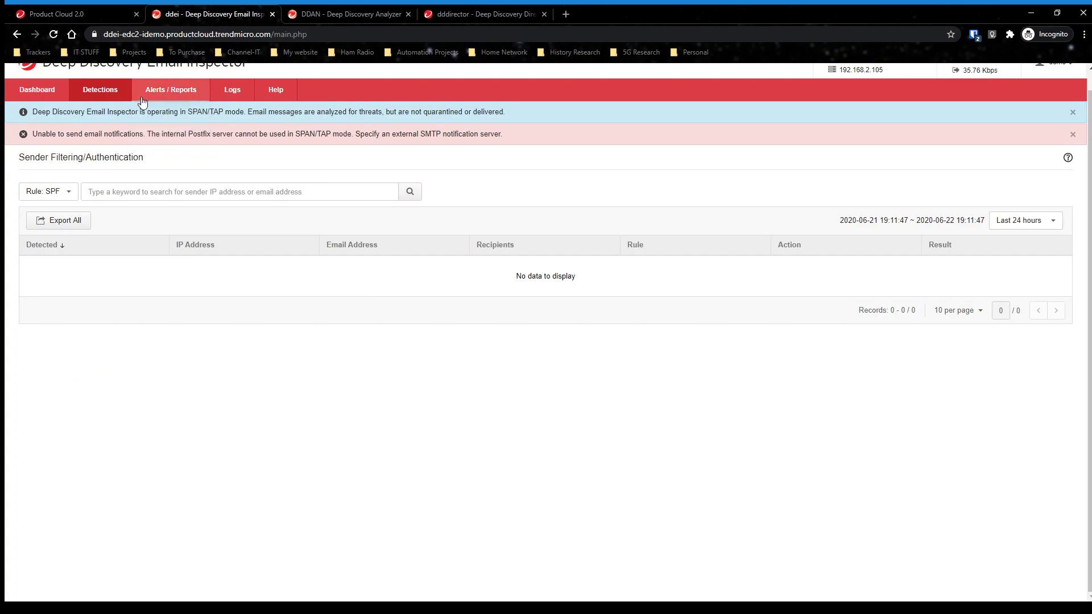
- View the triggered alerts and the list of generated reports
{"action": "mouse_move", "coordinate": [86, 103]}
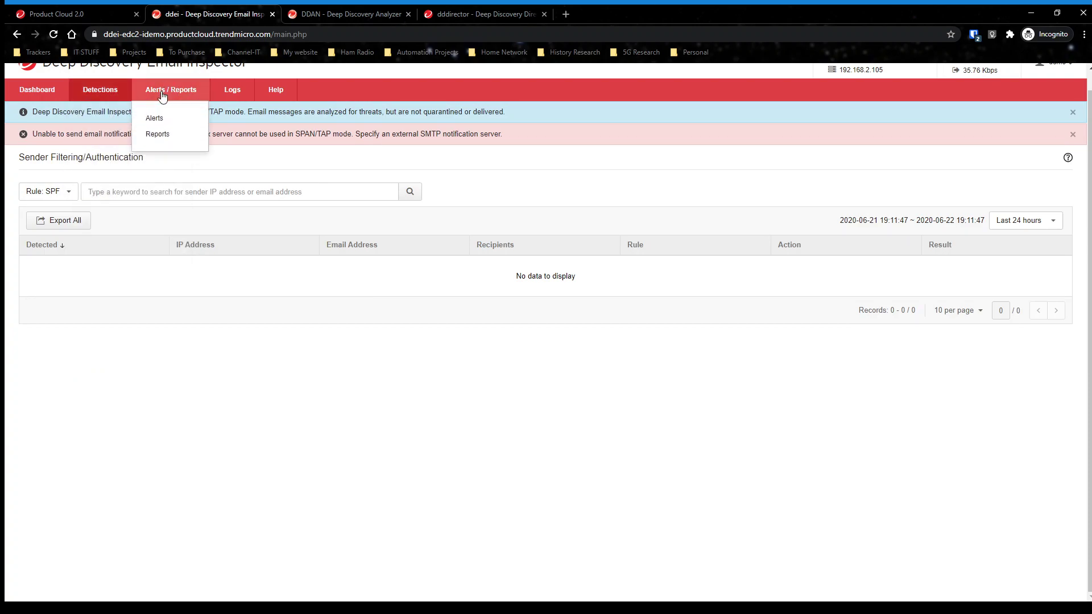
{"action": "scroll", "coordinate": [324, 332], "scroll_direction": "up", "scroll_amount": 1}
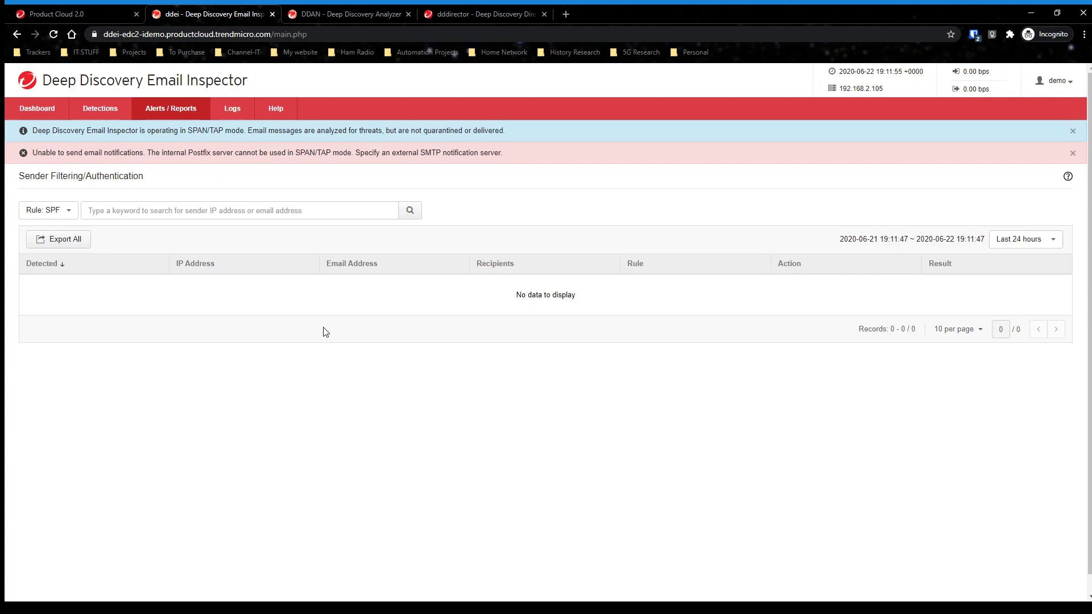
{"action": "mouse_move", "coordinate": [170, 111]}
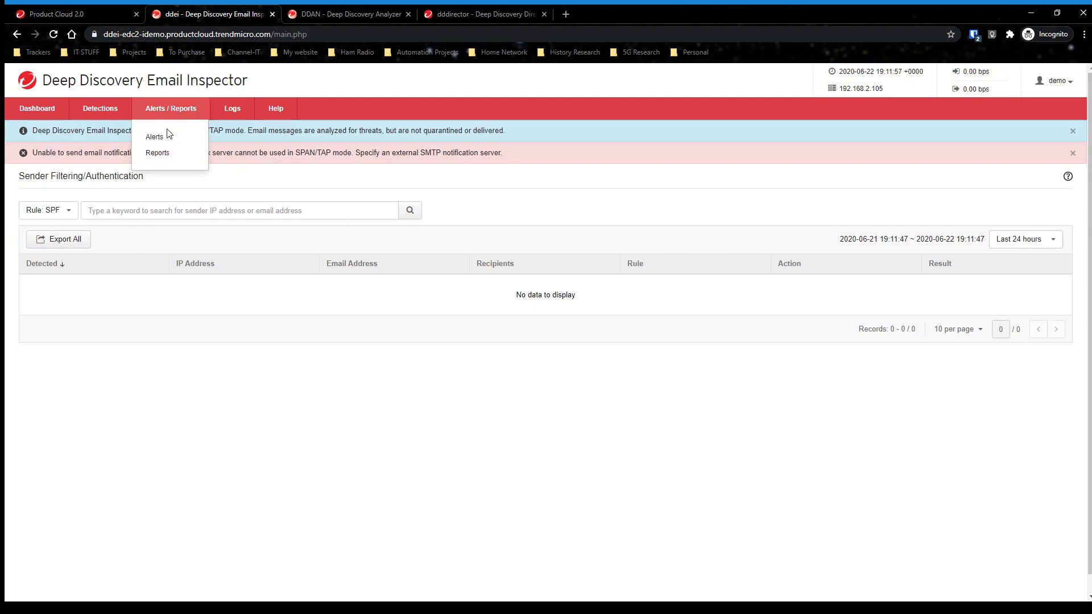
{"action": "left_click", "coordinate": [149, 138]}
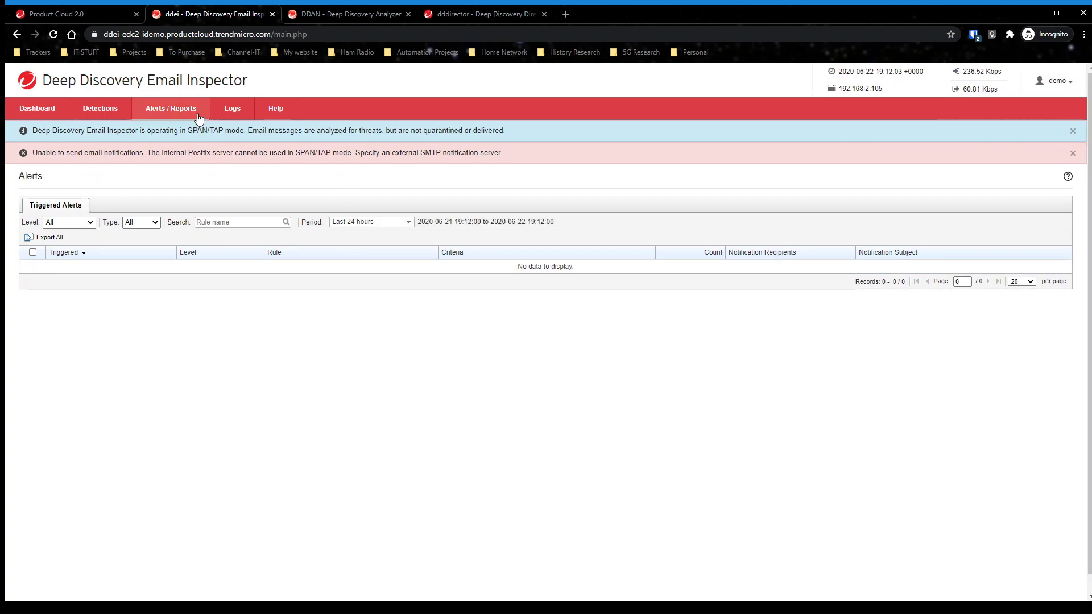
{"action": "mouse_move", "coordinate": [187, 114]}
{"action": "left_click", "coordinate": [153, 153]}
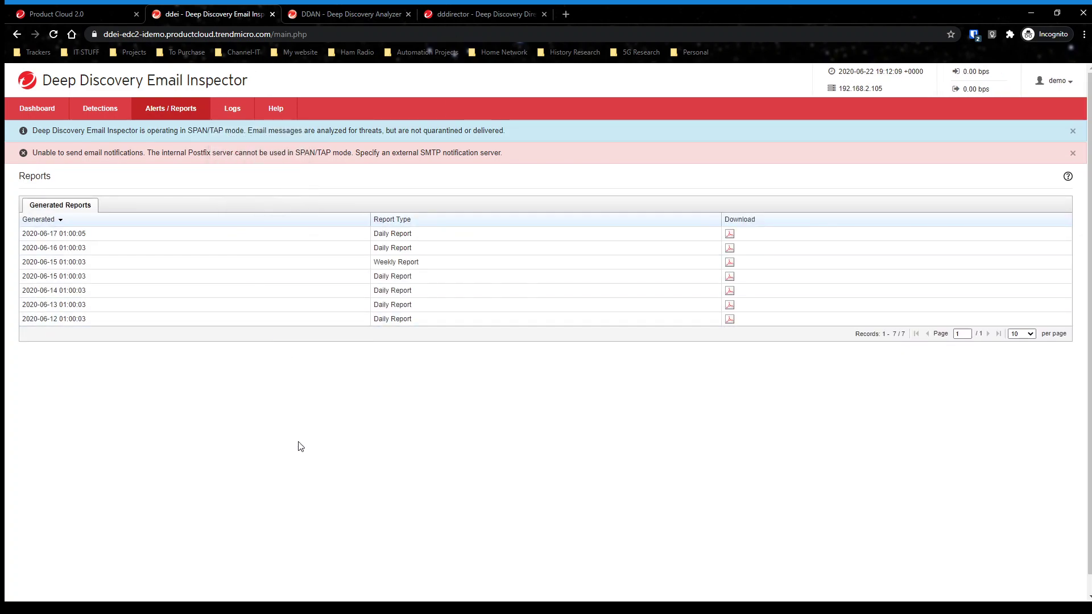
- Query the message tracking logs for the last 90 days and look through the resulting messages
{"action": "mouse_move", "coordinate": [232, 109]}
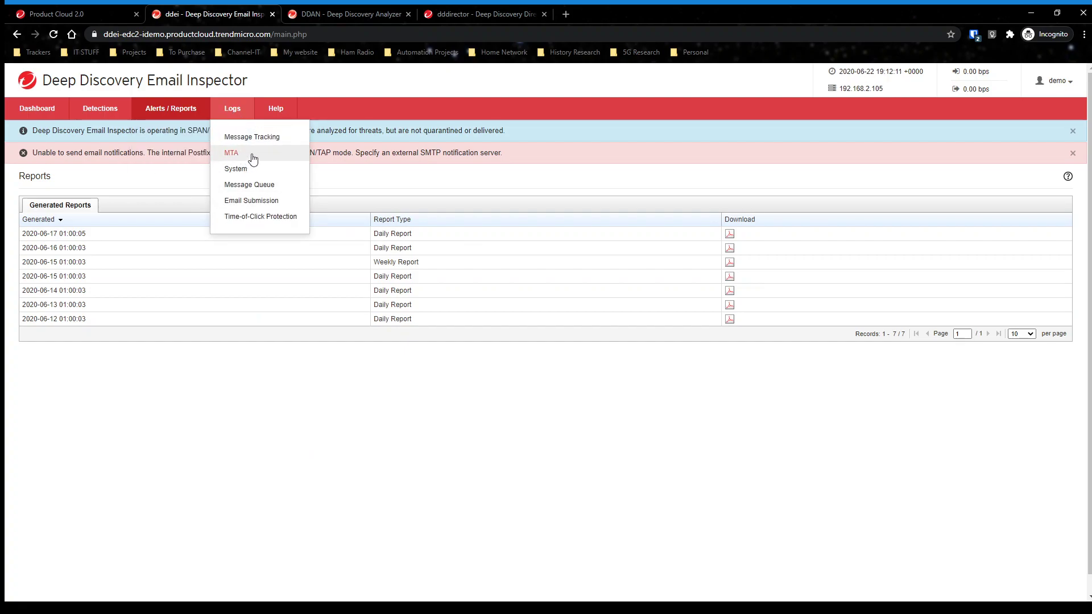
{"action": "left_click", "coordinate": [243, 140]}
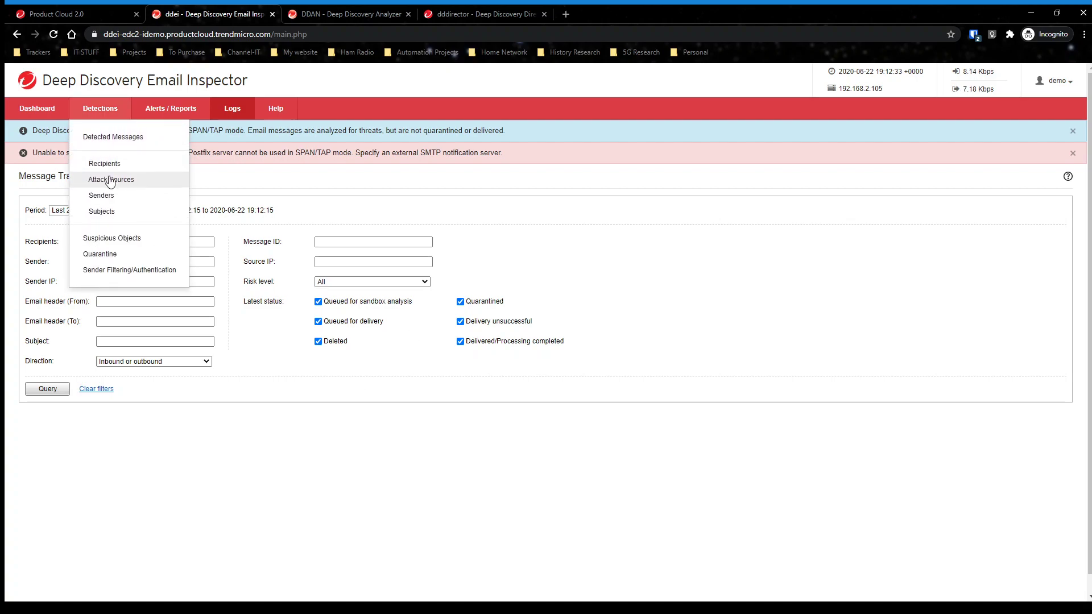
{"action": "left_click", "coordinate": [91, 210]}
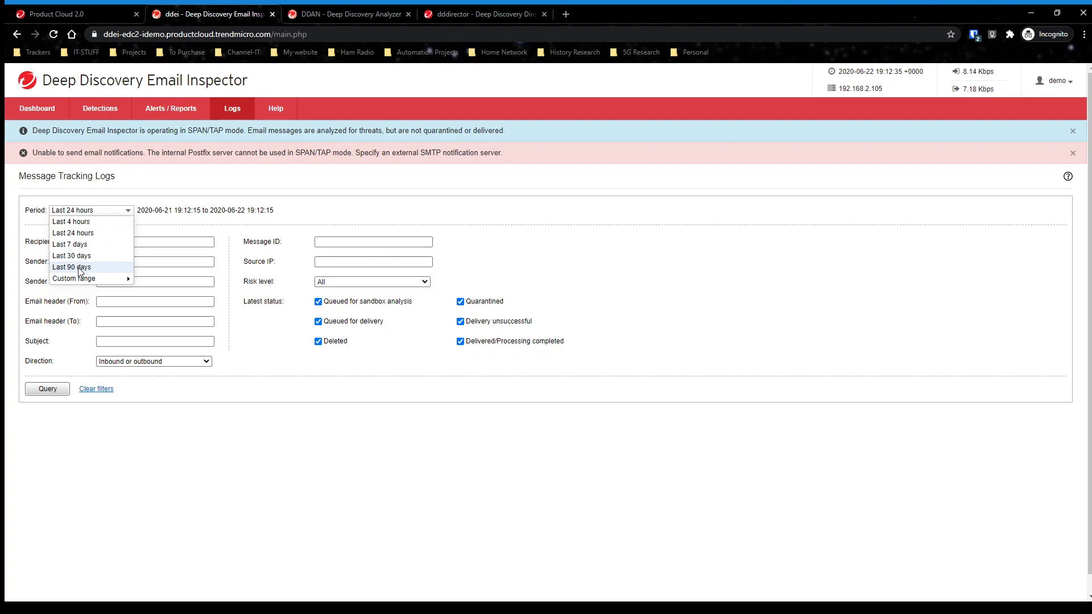
{"action": "key", "text": "Return"}
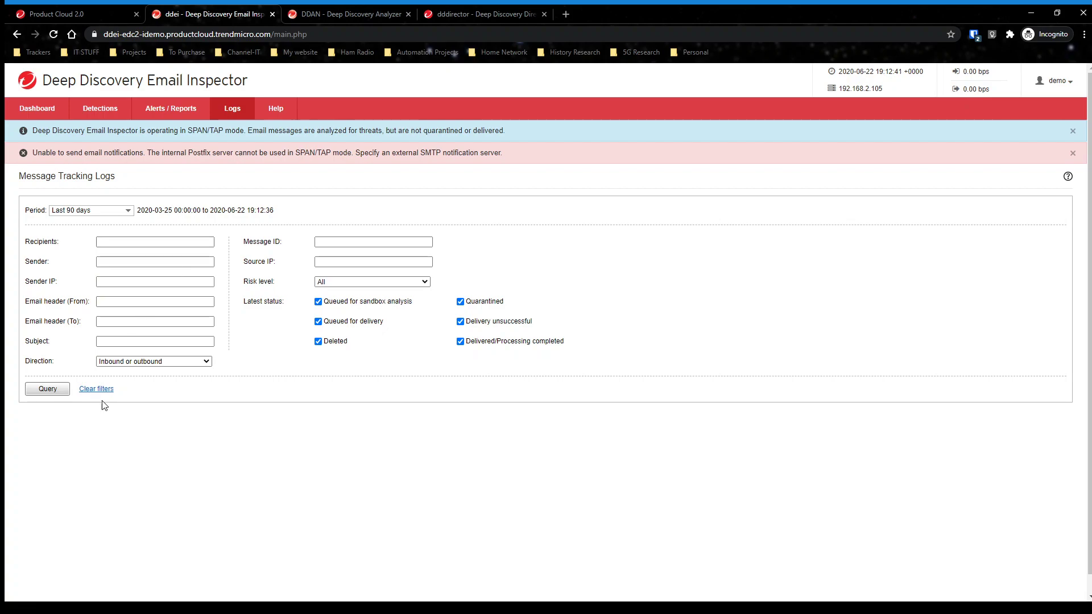
{"action": "left_click", "coordinate": [61, 394]}
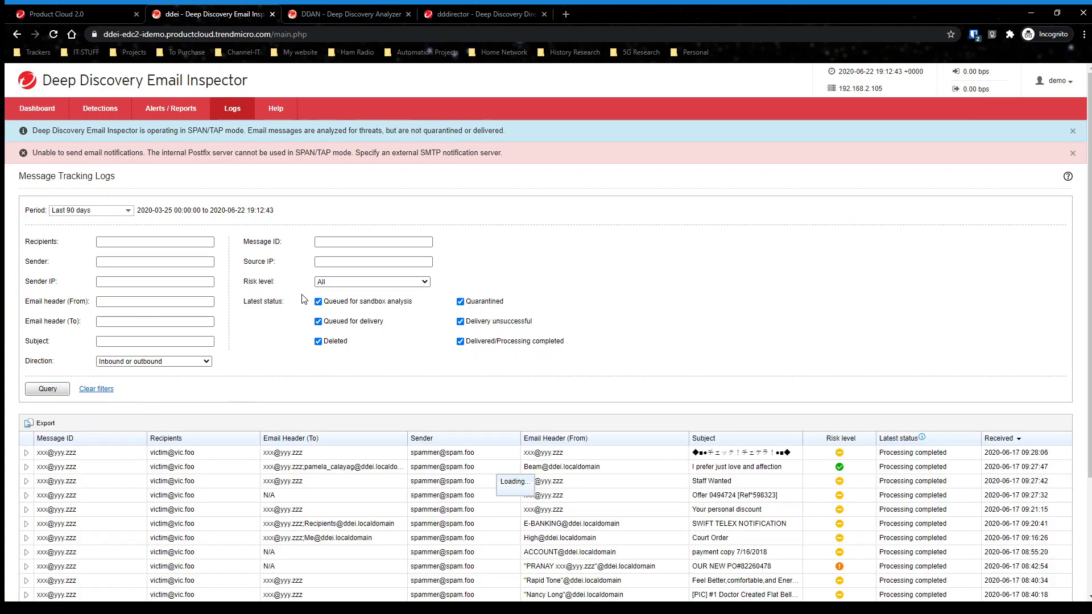
{"action": "scroll", "coordinate": [272, 452], "scroll_direction": "down", "scroll_amount": 3}
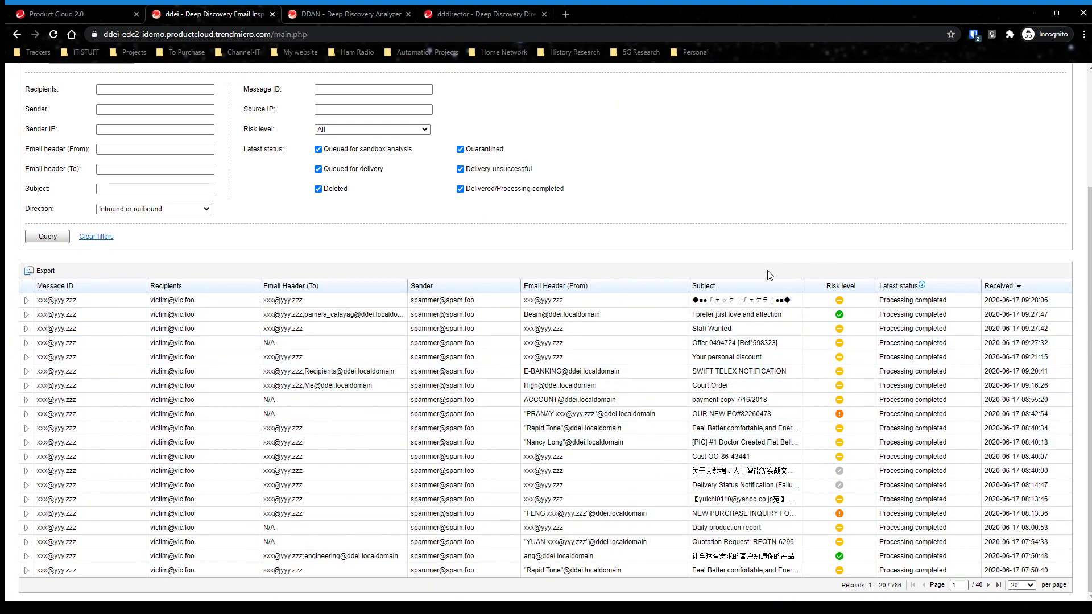
- Expand the SWIFT TELEX NOTIFICATION entry to examine its message details and processing history
{"action": "left_click", "coordinate": [35, 376]}
{"action": "scroll", "coordinate": [220, 430], "scroll_direction": "down", "scroll_amount": 1}
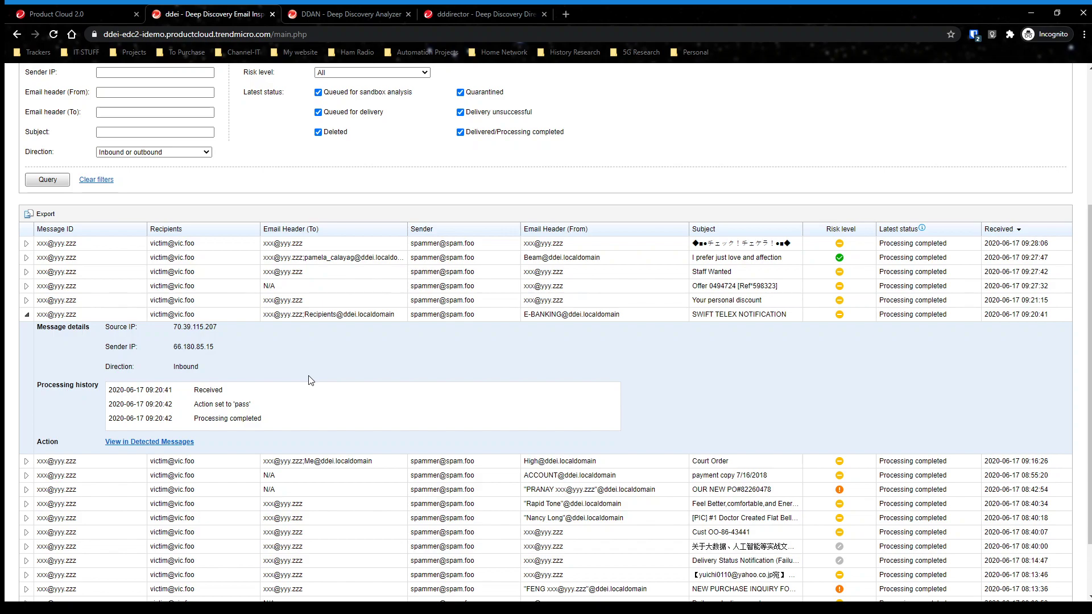
{"action": "scroll", "coordinate": [466, 392], "scroll_direction": "up", "scroll_amount": 4}
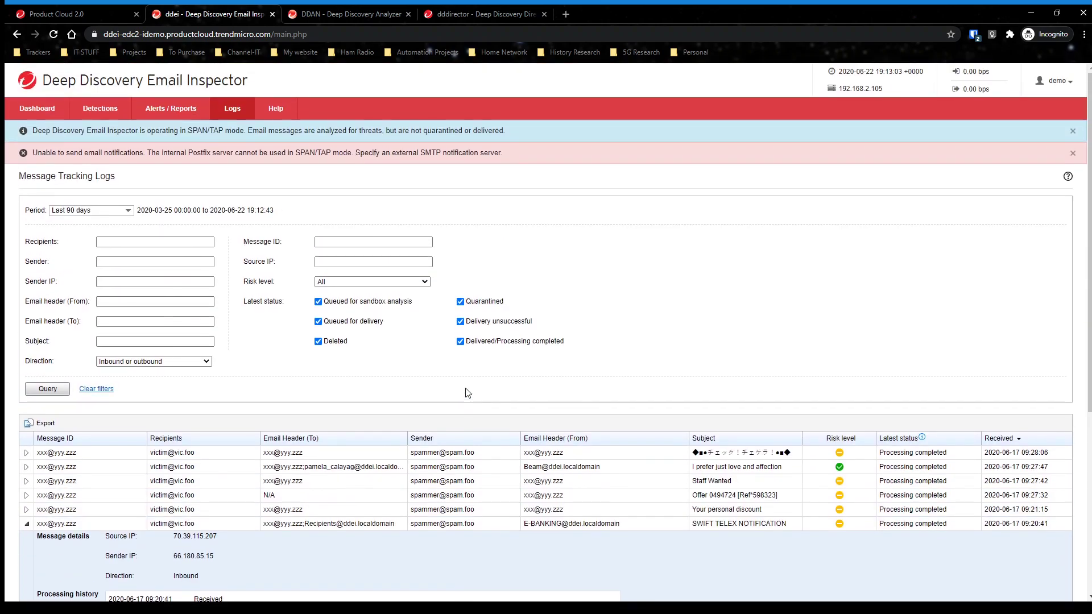
- Open the MTA logs and run a query over the preset custom time range
{"action": "mouse_move", "coordinate": [269, 115]}
{"action": "mouse_move", "coordinate": [232, 111]}
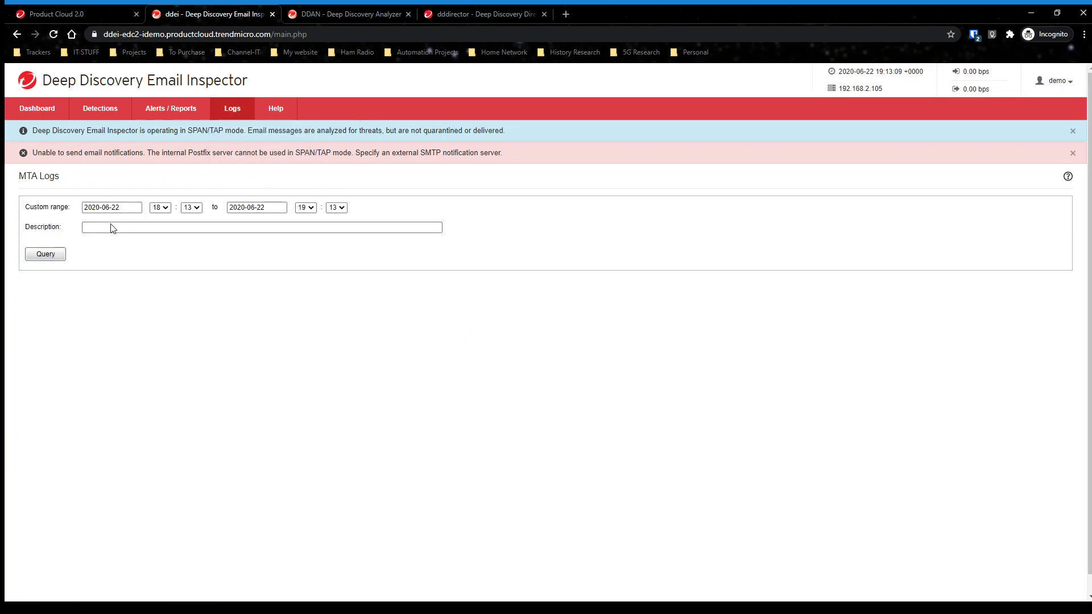
{"action": "left_click", "coordinate": [41, 255]}
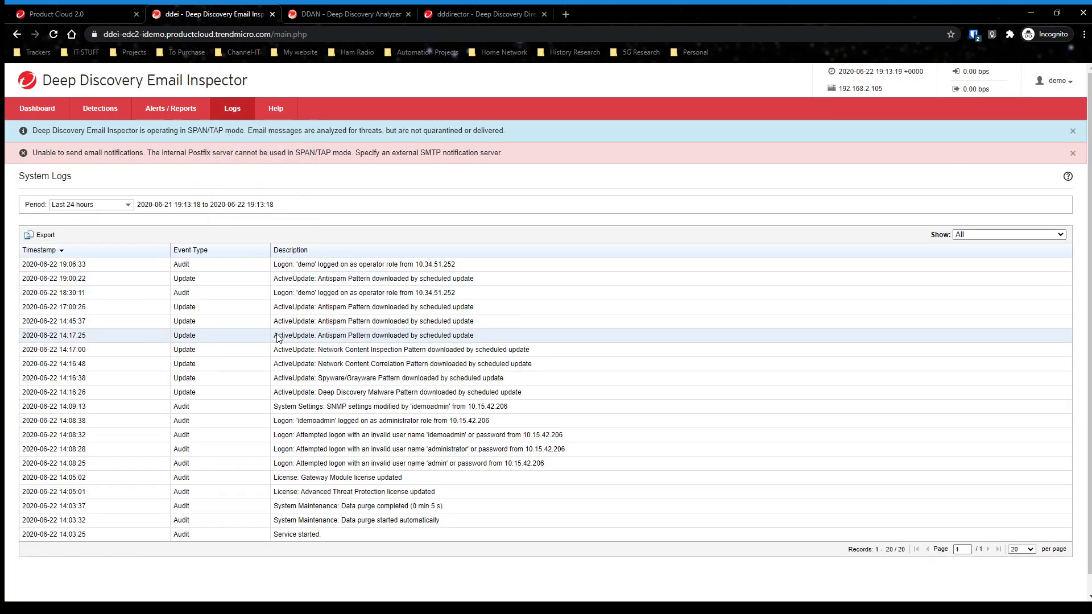
- Show the system logs for the last 90 days and look through the audit and update events
{"action": "mouse_move", "coordinate": [232, 108]}
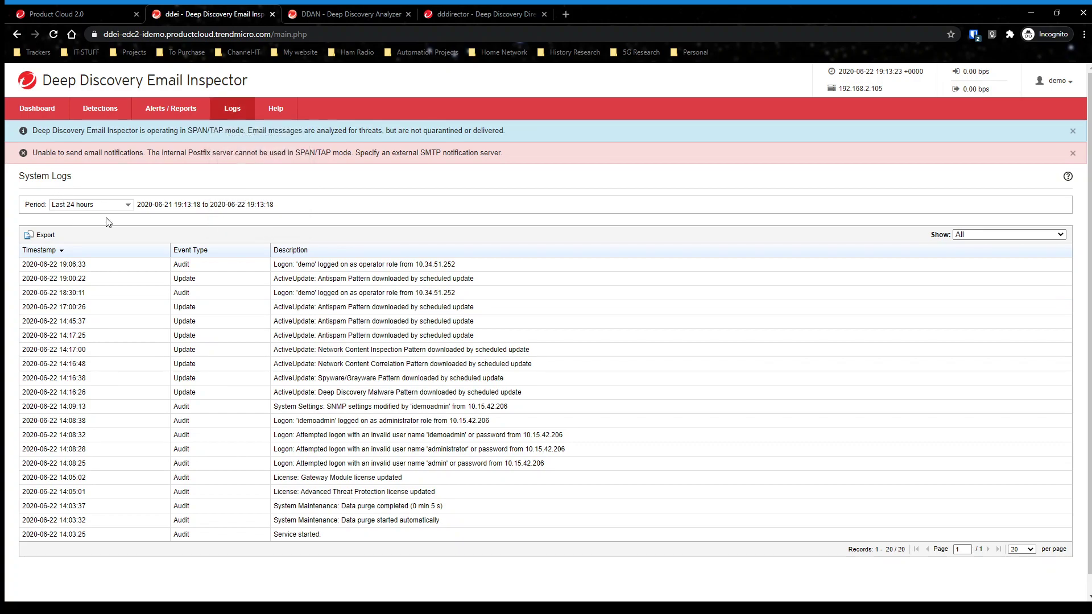
{"action": "left_click", "coordinate": [123, 206]}
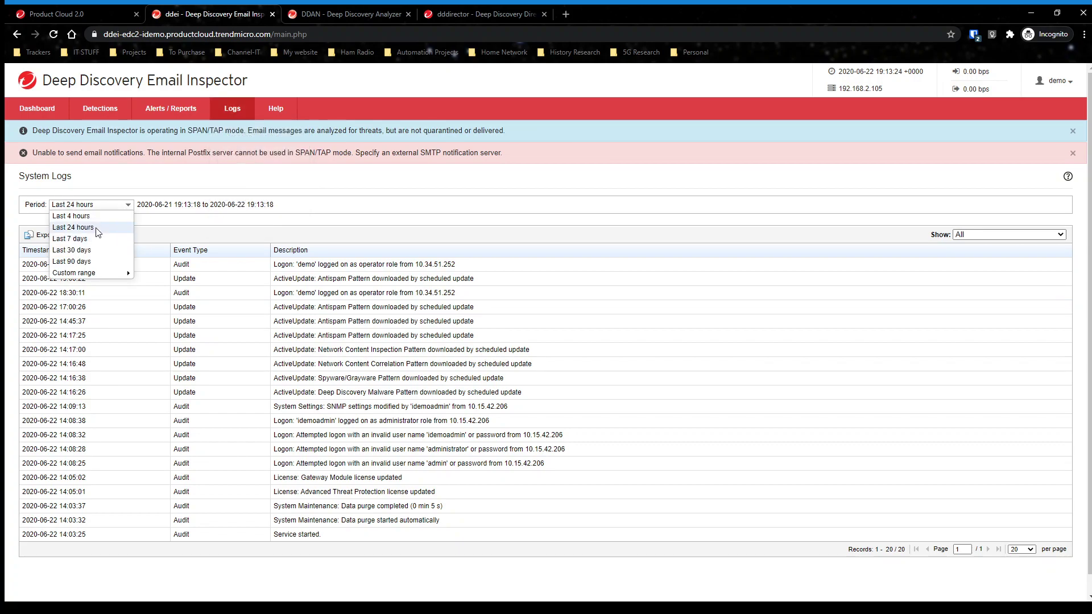
{"action": "left_click", "coordinate": [91, 261]}
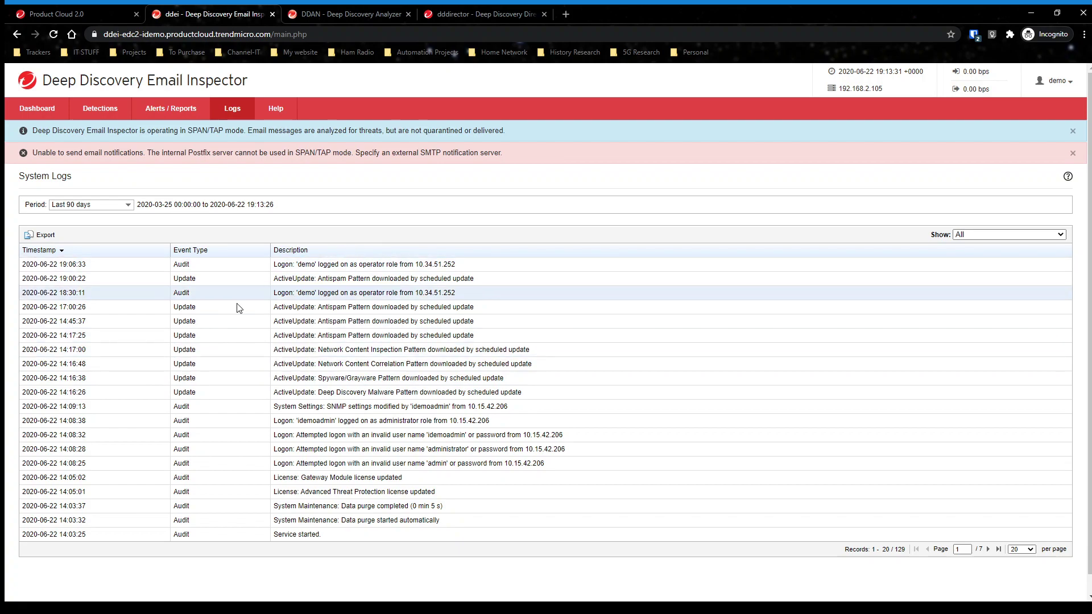
{"action": "scroll", "coordinate": [226, 335], "scroll_direction": "down", "scroll_amount": 1}
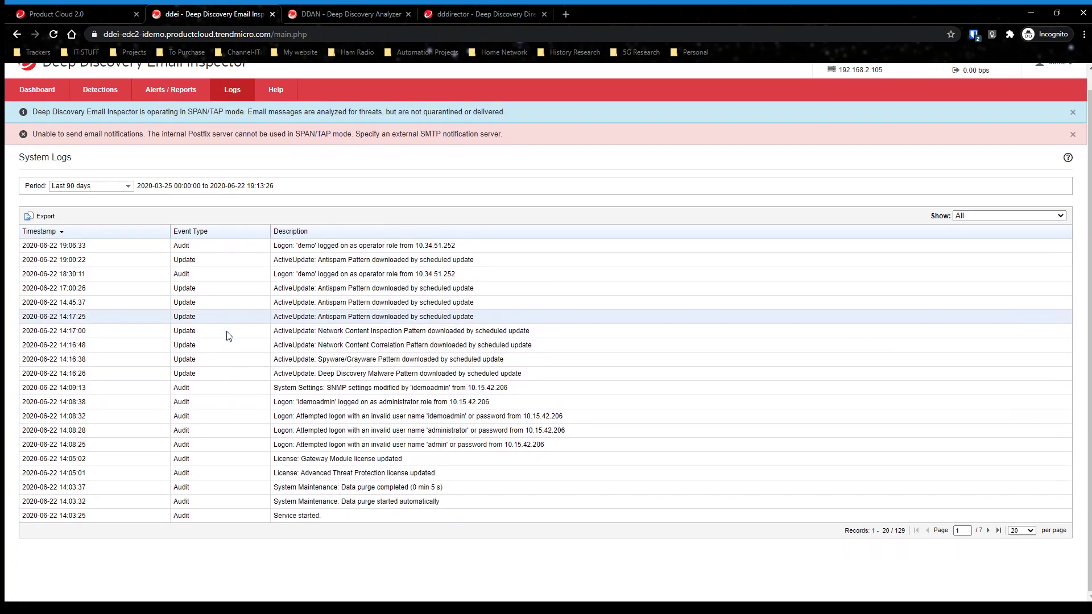
- View the message queue logs and check the available queue type options
{"action": "mouse_move", "coordinate": [230, 90]}
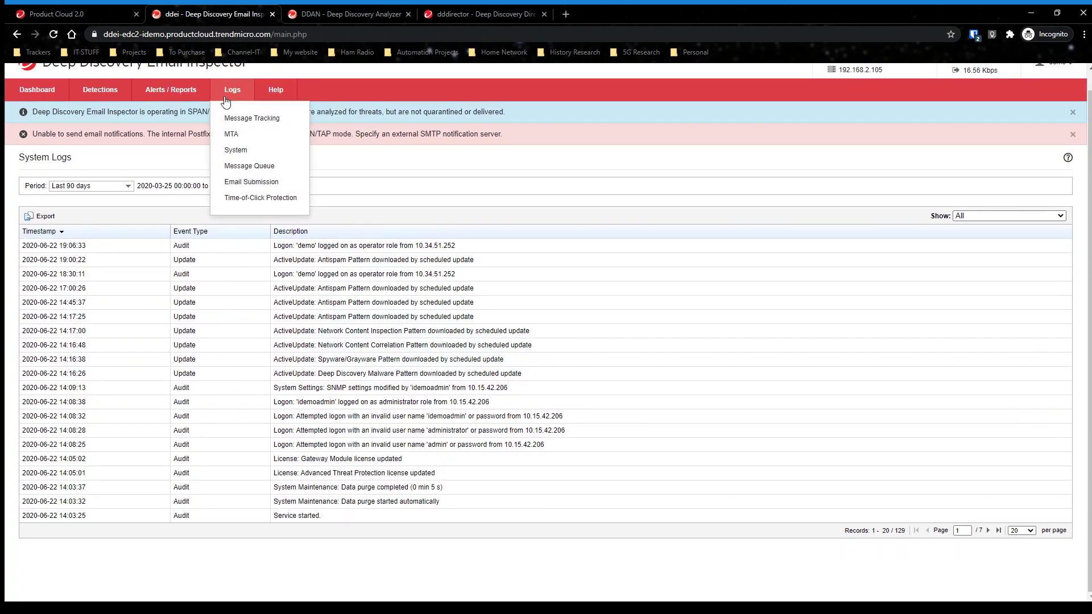
{"action": "left_click", "coordinate": [281, 169]}
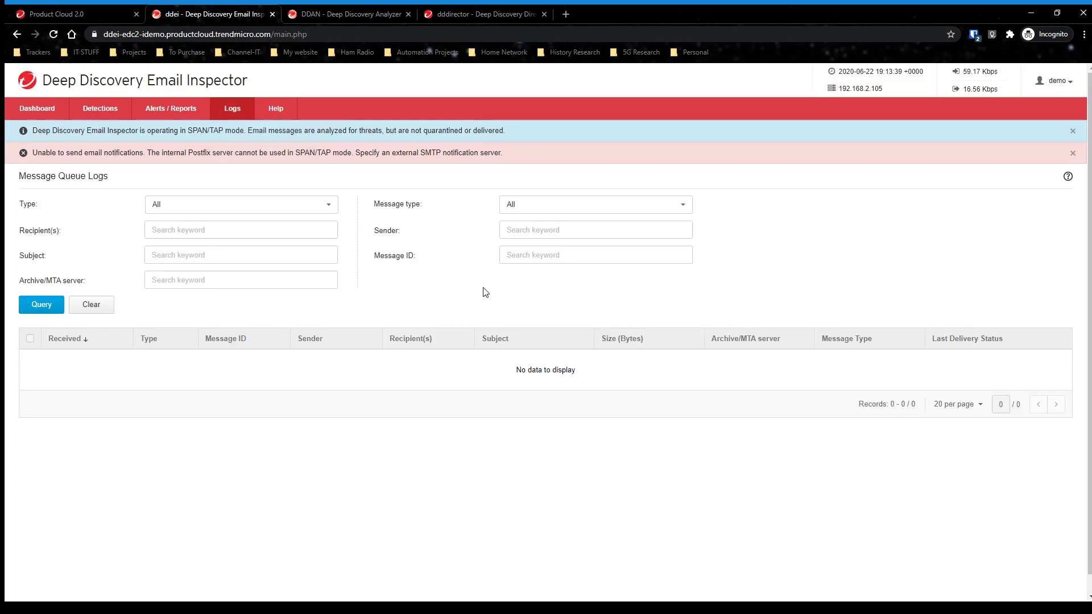
{"action": "left_click", "coordinate": [245, 208]}
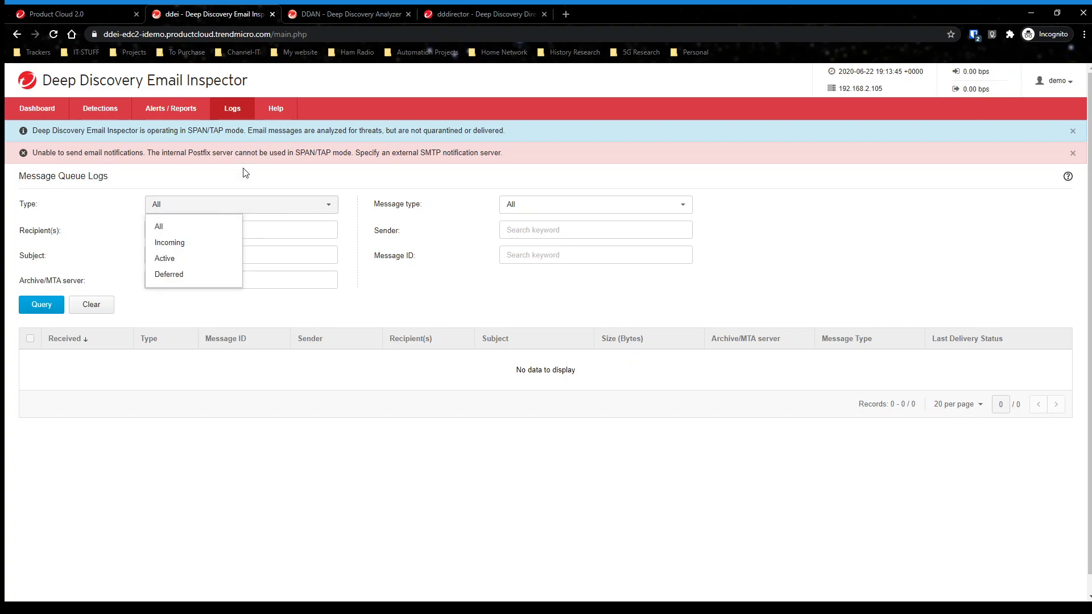
{"action": "left_click", "coordinate": [230, 443]}
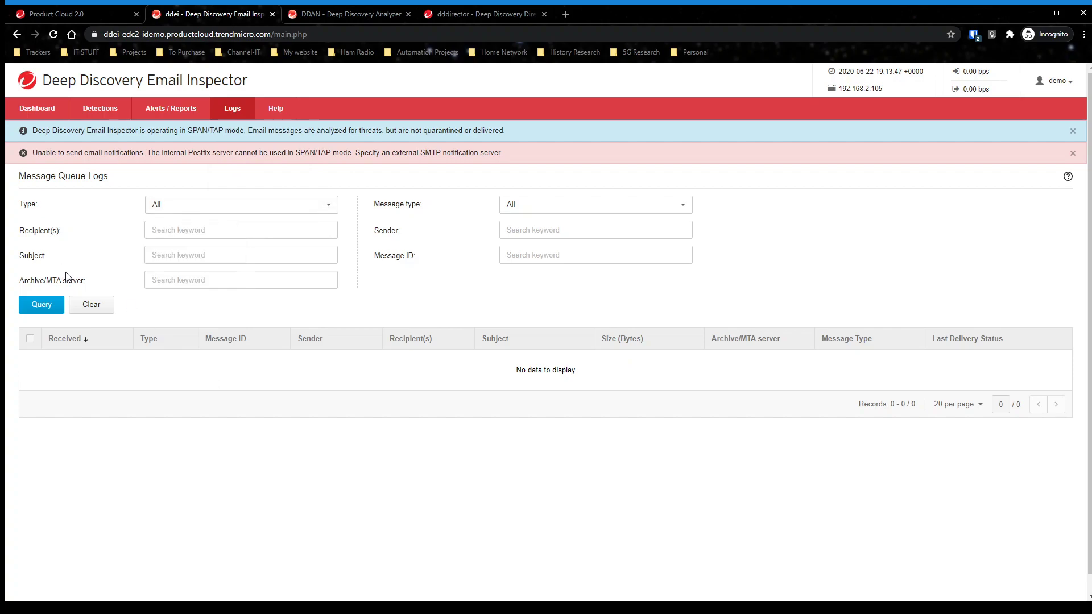
- Query the email submission logs for high-risk messages from the last 90 days
{"action": "mouse_move", "coordinate": [232, 108]}
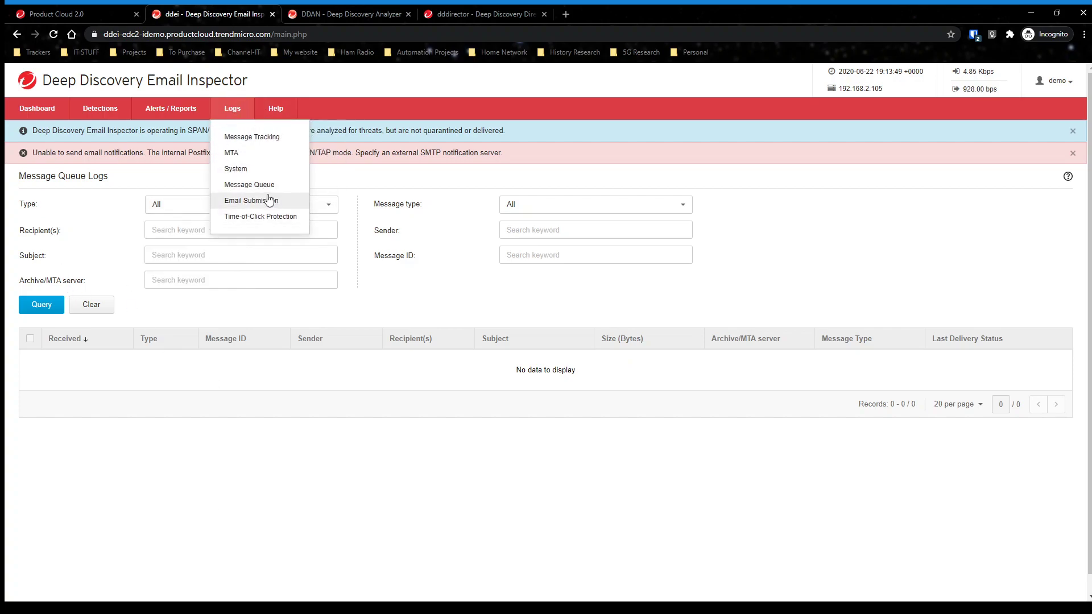
{"action": "left_click", "coordinate": [251, 203]}
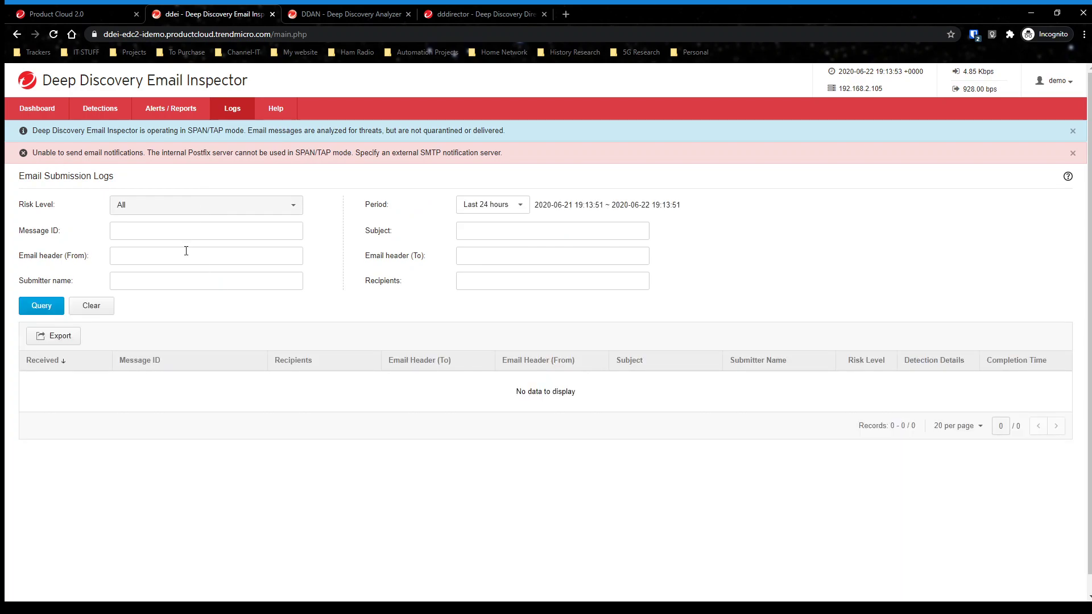
{"action": "left_click", "coordinate": [501, 209]}
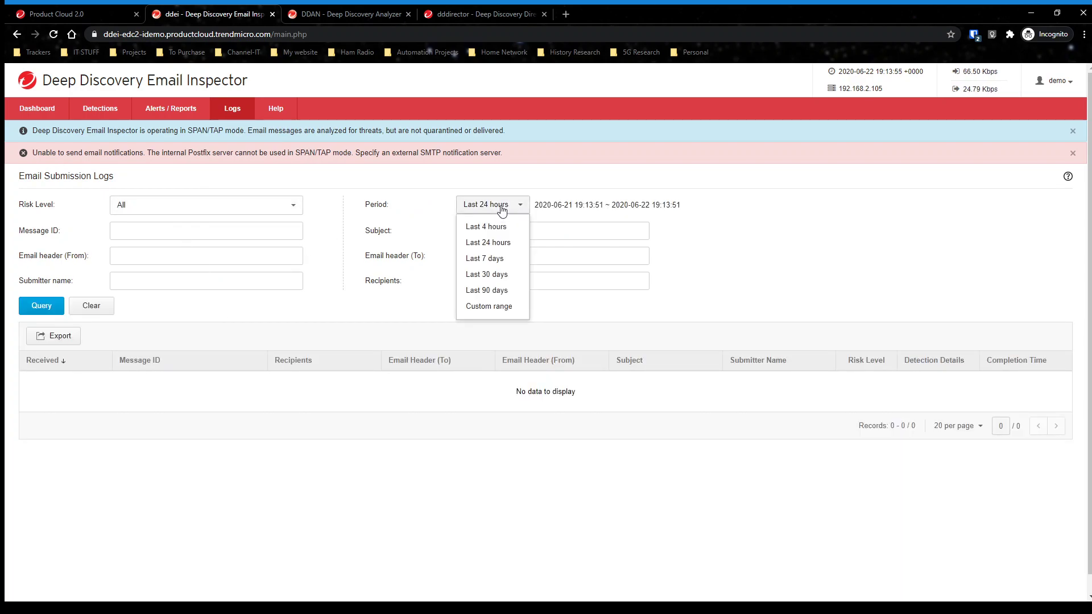
{"action": "left_click", "coordinate": [487, 290]}
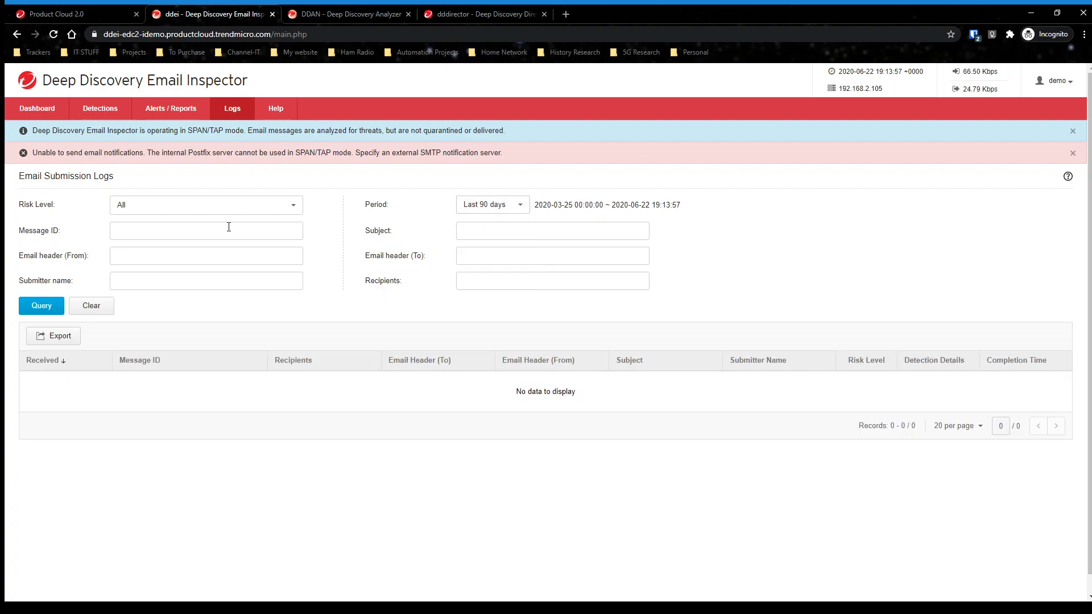
{"action": "left_click", "coordinate": [263, 208]}
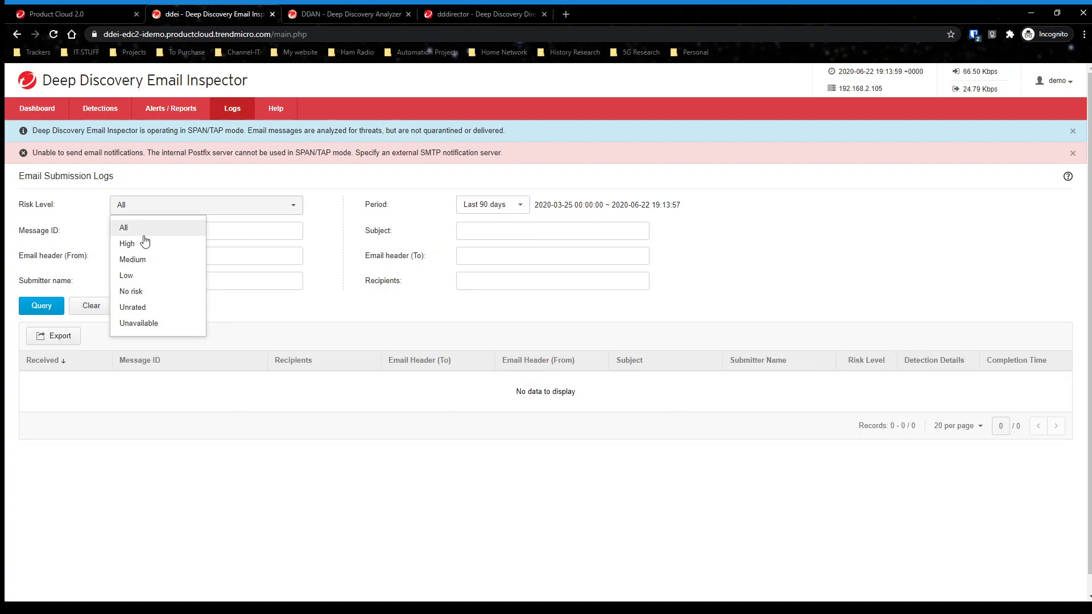
{"action": "left_click", "coordinate": [134, 244]}
{"action": "left_click", "coordinate": [41, 305]}
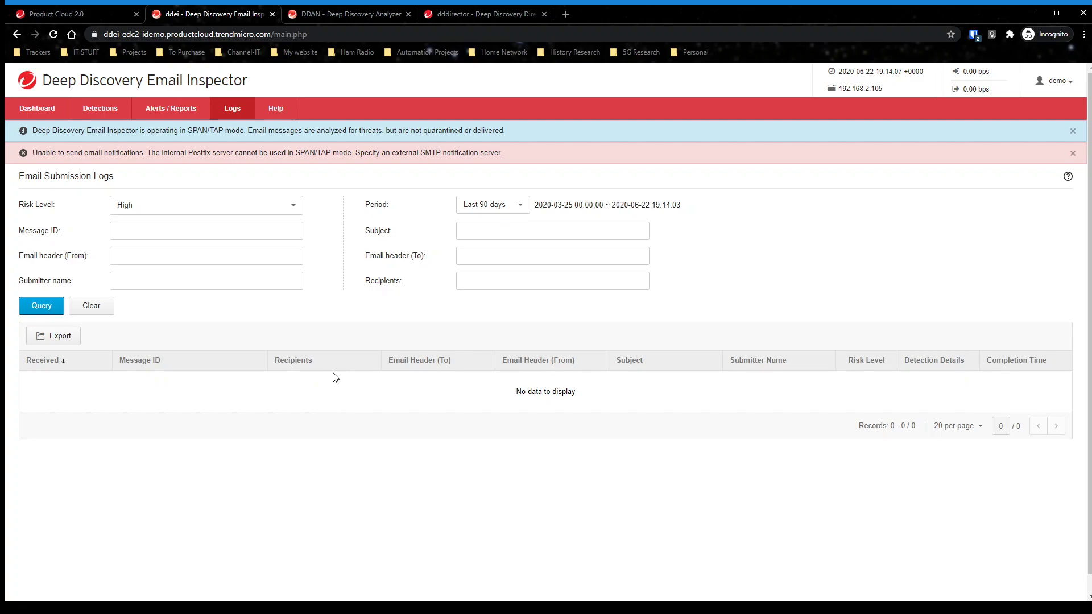
- Set the email submission logs' risk level filter back to All and rerun the query
{"action": "left_click", "coordinate": [230, 207]}
{"action": "left_click", "coordinate": [131, 232]}
{"action": "left_click", "coordinate": [42, 306]}
- Open the Time-of-Click Protection logs
{"action": "mouse_move", "coordinate": [271, 116]}
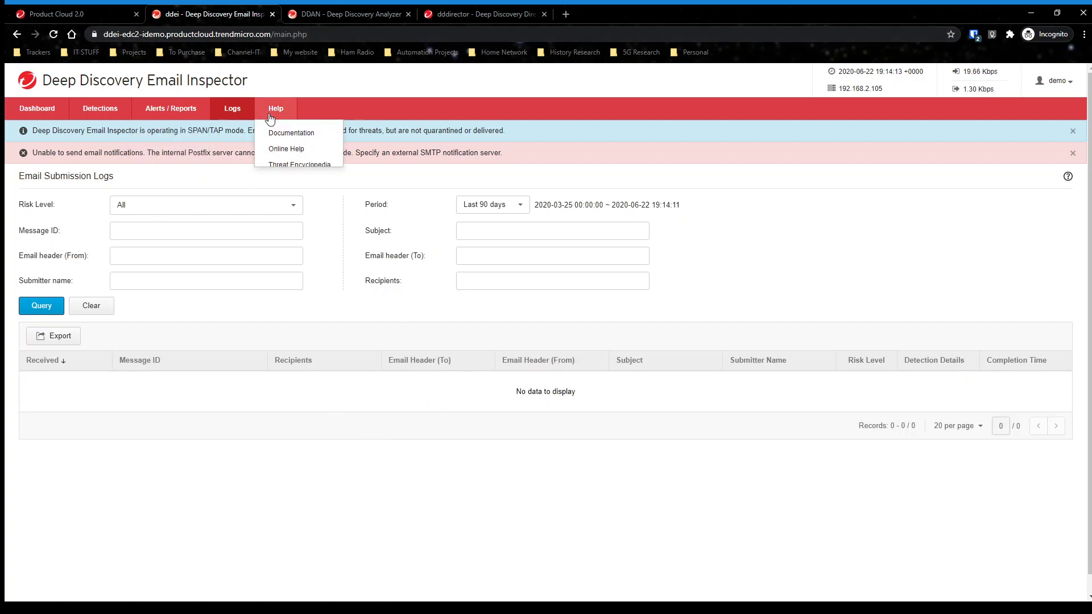
{"action": "mouse_move", "coordinate": [232, 109]}
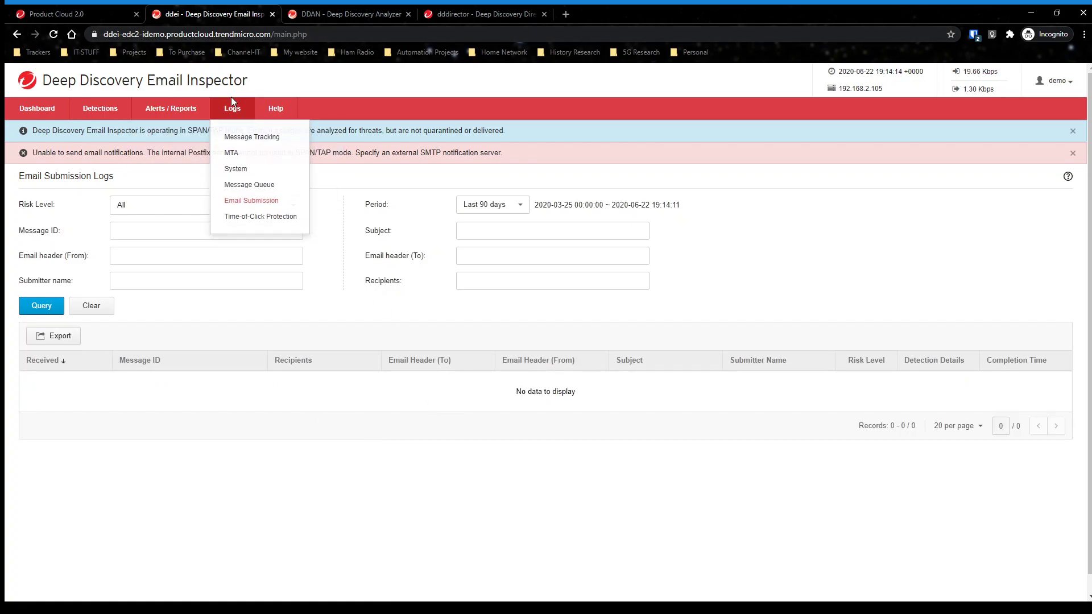
{"action": "left_click", "coordinate": [259, 217]}
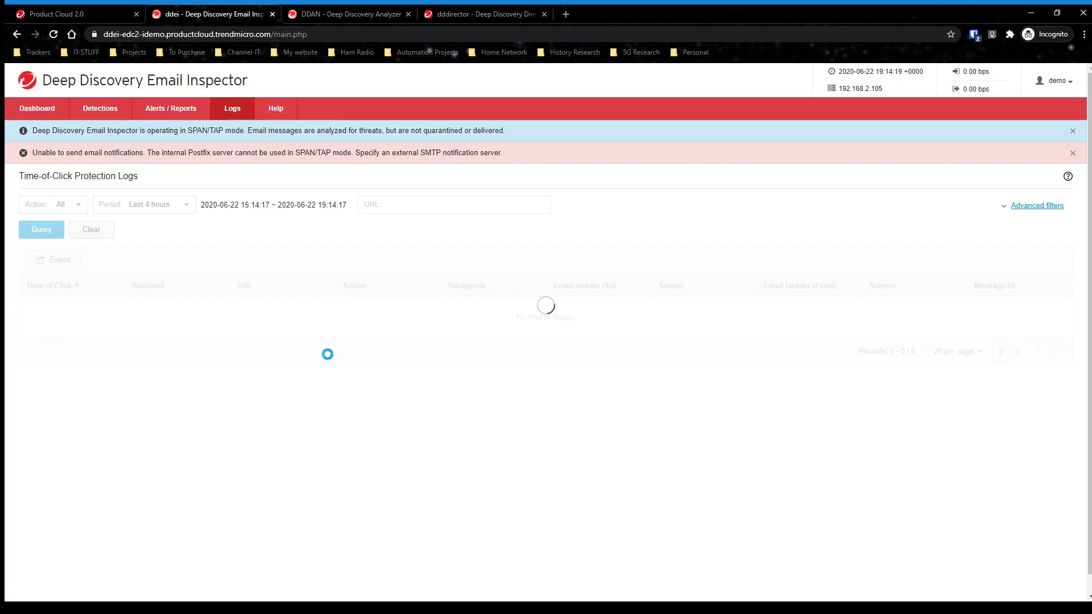
- Query the Time-of-Click Protection logs for the last 90 days with the action filter left at All
{"action": "left_click", "coordinate": [42, 229]}
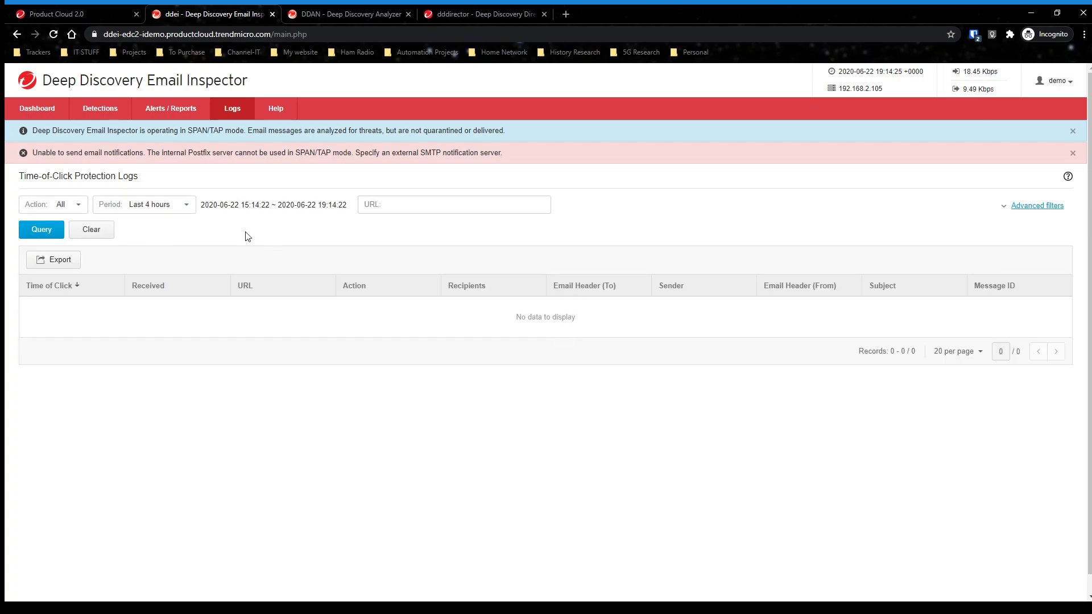
{"action": "left_click", "coordinate": [182, 205]}
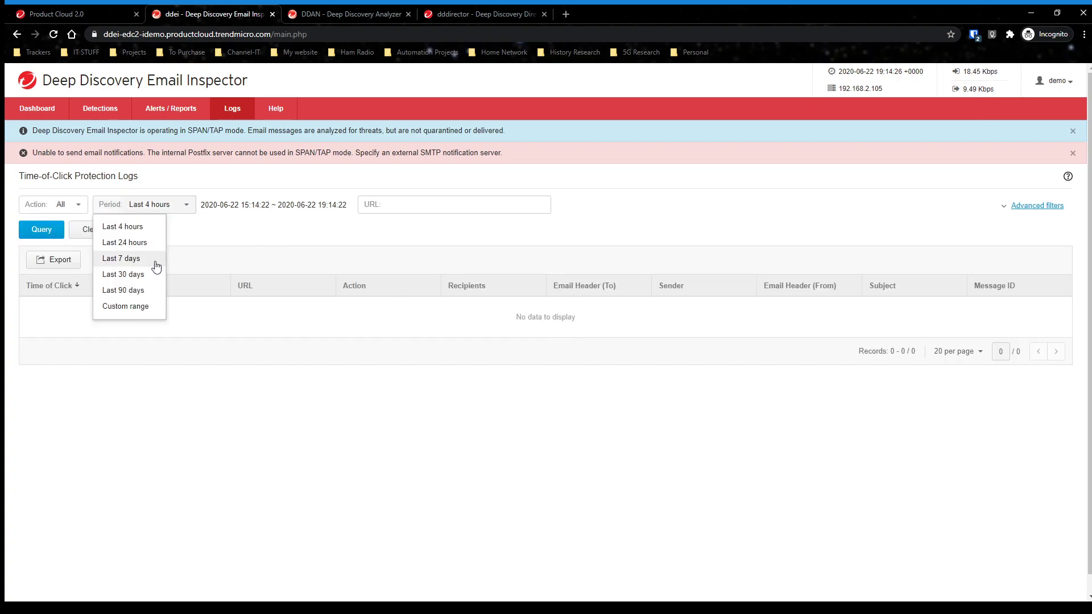
{"action": "left_click", "coordinate": [121, 290]}
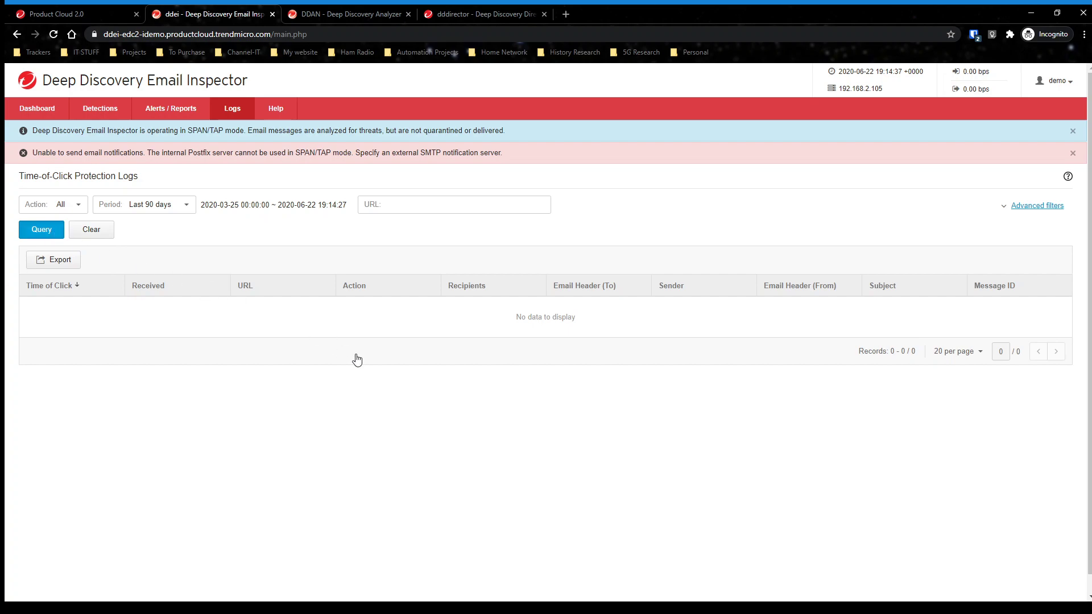
{"action": "left_click", "coordinate": [113, 227]}
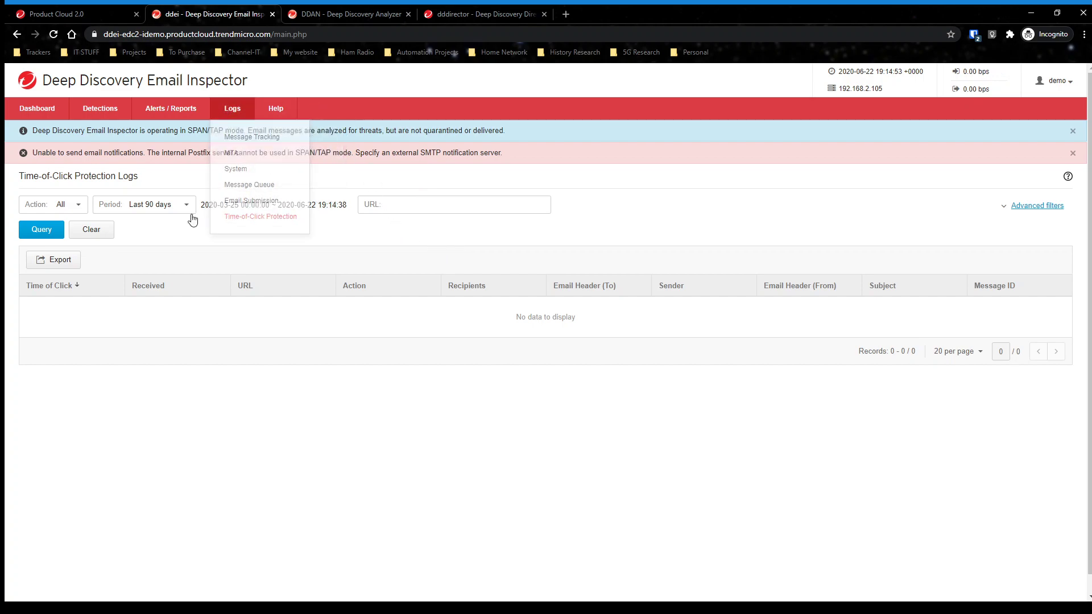
{"action": "mouse_move", "coordinate": [245, 108]}
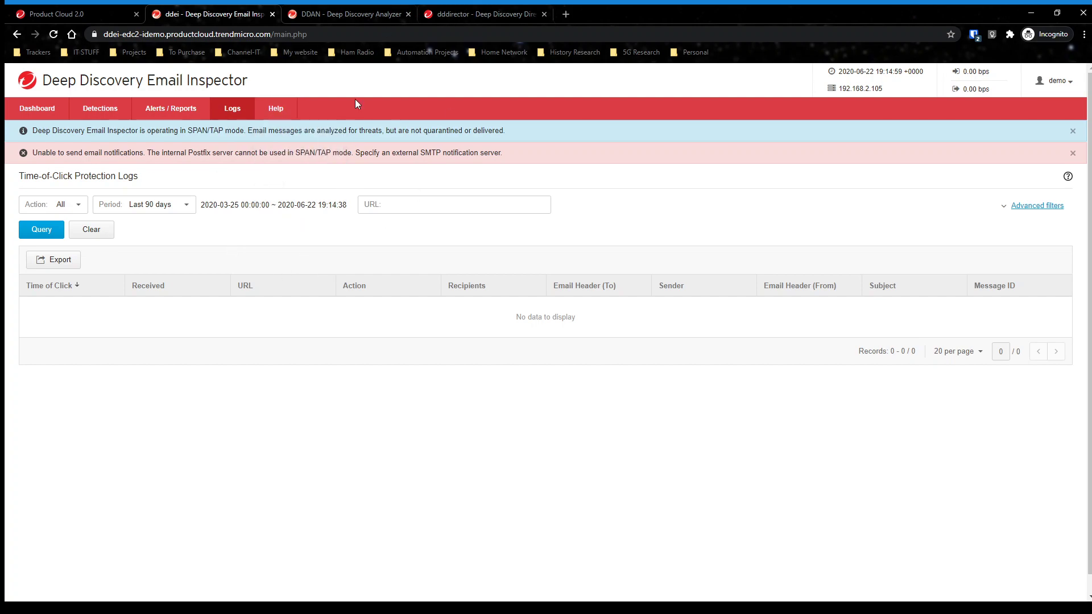
- Switch to Deep Discovery Analyzer and review the Summary dashboard's hardware, Virtual Analyzer, suspicious object, threat type and submission widgets
{"action": "left_click", "coordinate": [344, 17]}
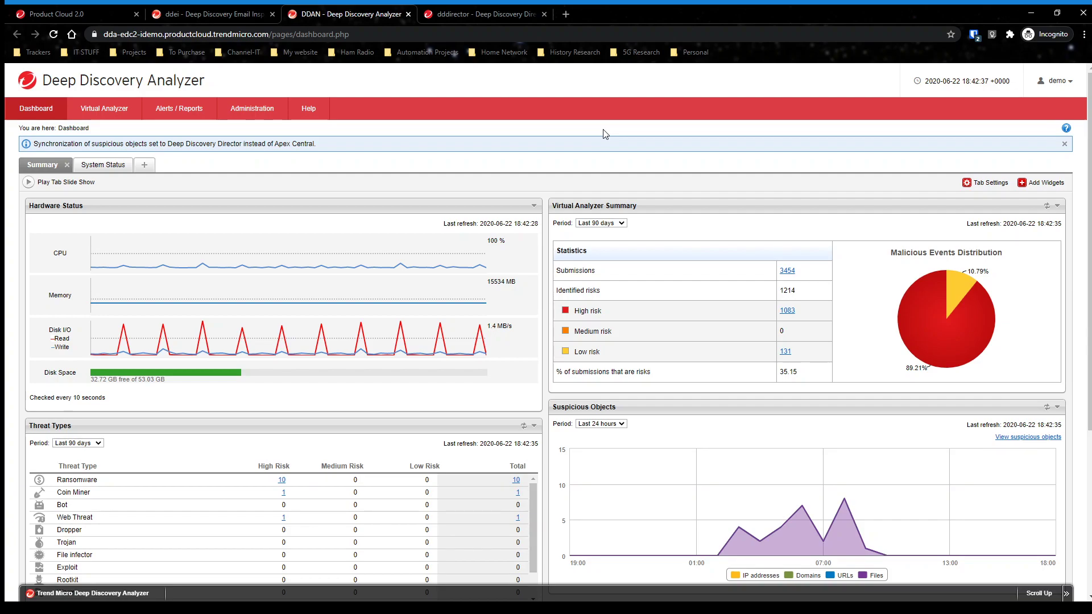
{"action": "mouse_move", "coordinate": [114, 111]}
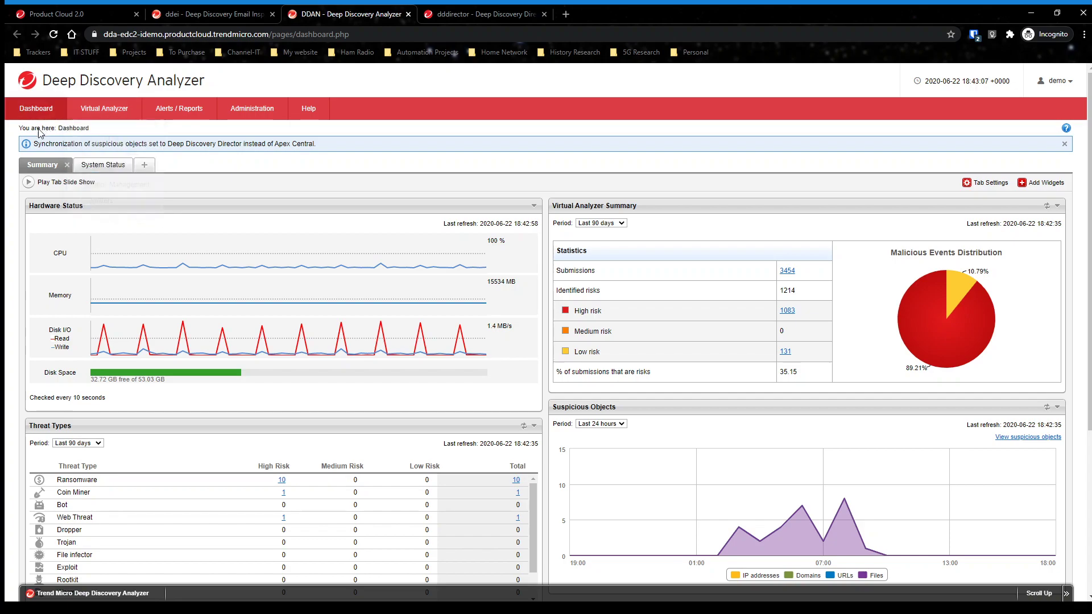
{"action": "mouse_move", "coordinate": [326, 314]}
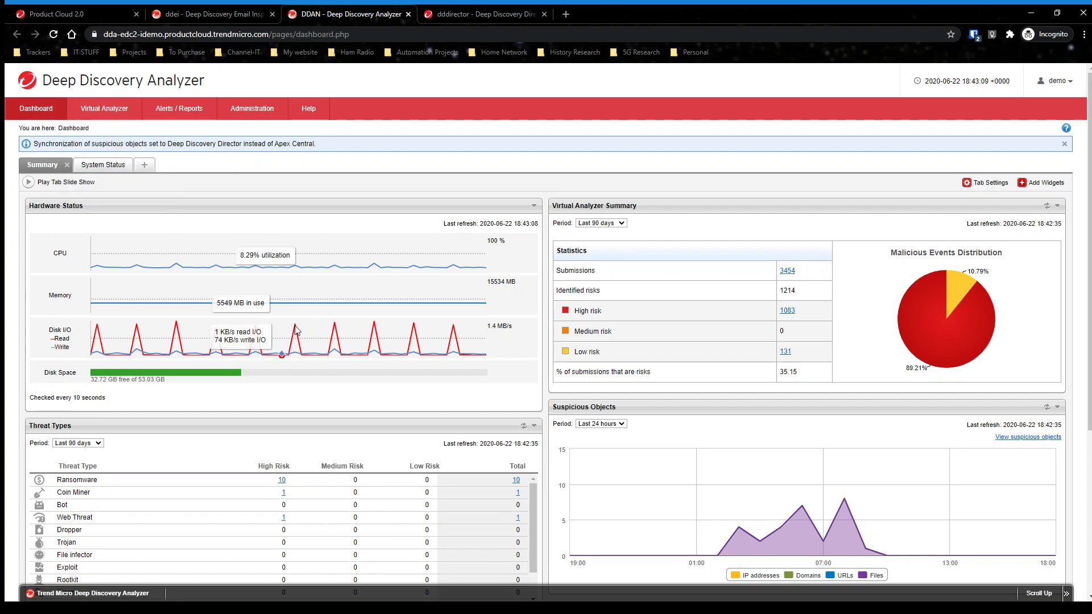
{"action": "scroll", "coordinate": [327, 258], "scroll_direction": "down", "scroll_amount": 2}
{"action": "scroll", "coordinate": [203, 212], "scroll_direction": "up", "scroll_amount": 1}
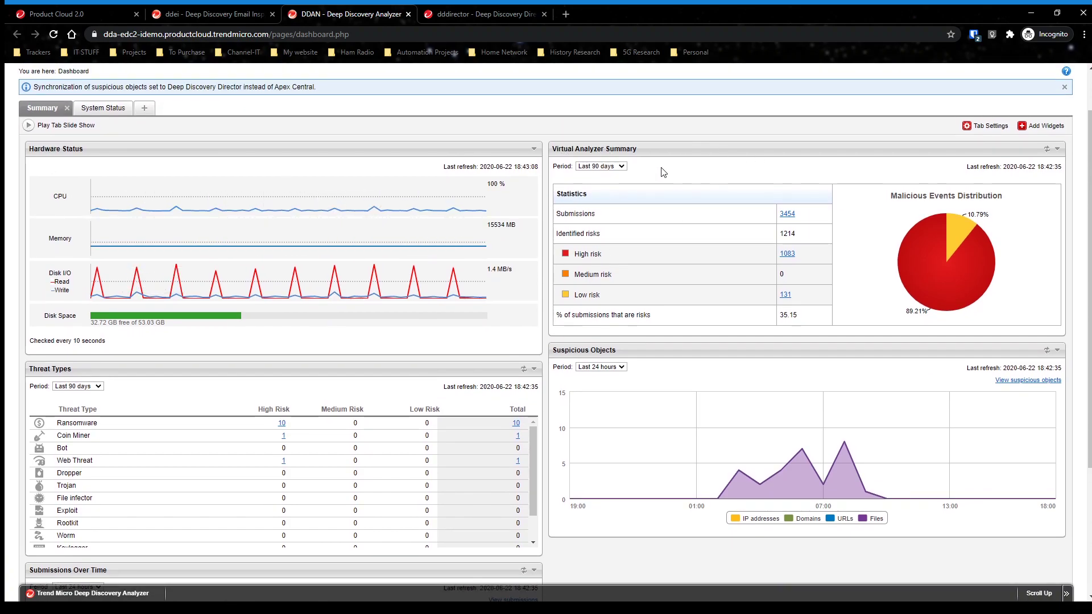
{"action": "scroll", "coordinate": [744, 181], "scroll_direction": "down", "scroll_amount": 1}
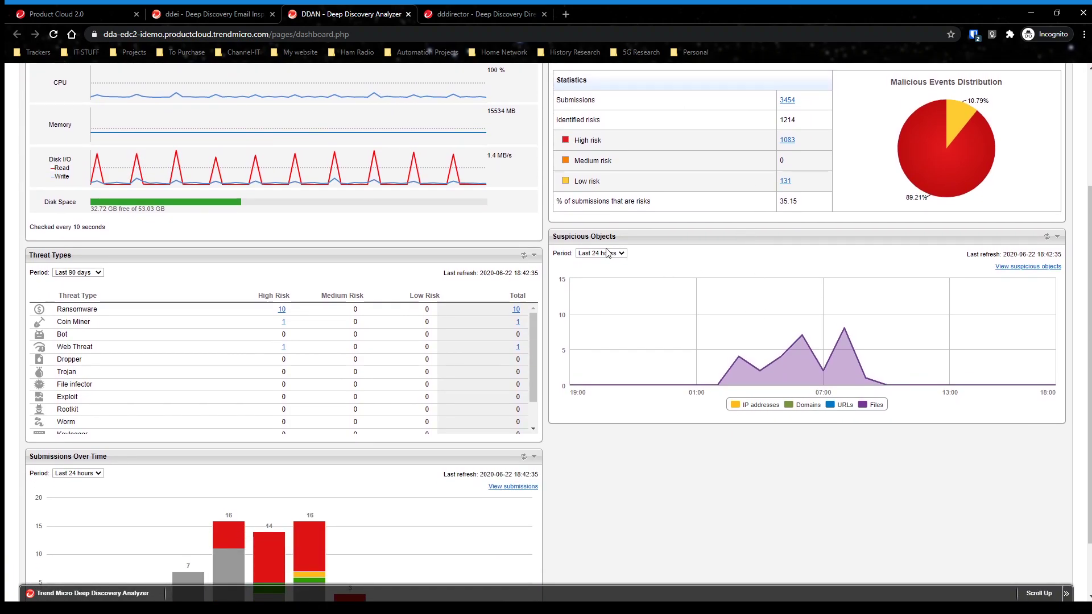
{"action": "scroll", "coordinate": [658, 266], "scroll_direction": "down", "scroll_amount": 1}
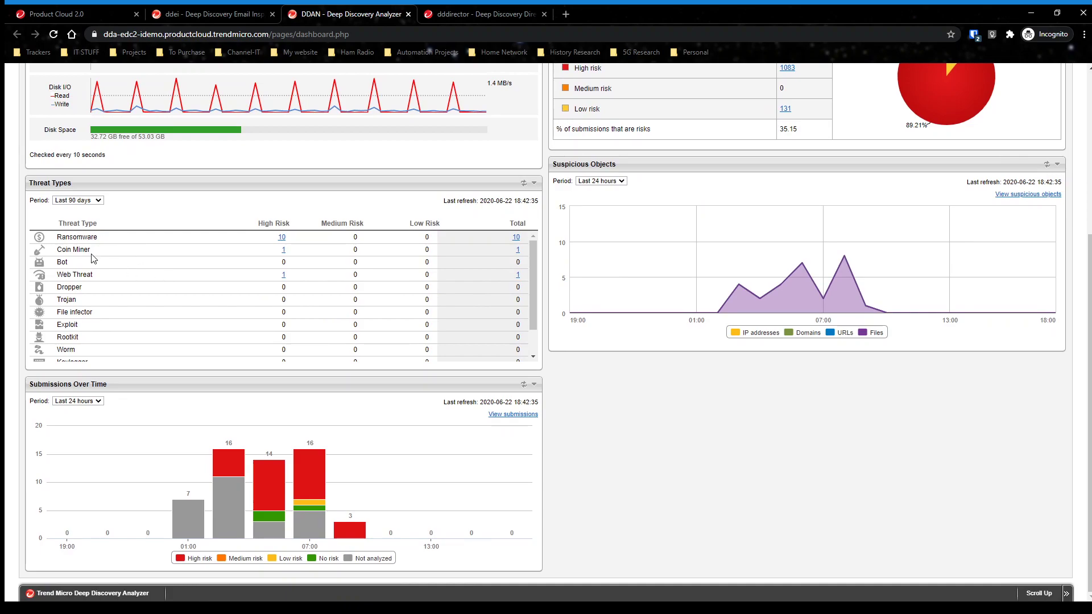
{"action": "scroll", "coordinate": [222, 249], "scroll_direction": "down", "scroll_amount": 3}
- Set the Submissions Over Time widget's period to Last 90 days and check its chart
{"action": "mouse_move", "coordinate": [234, 461]}
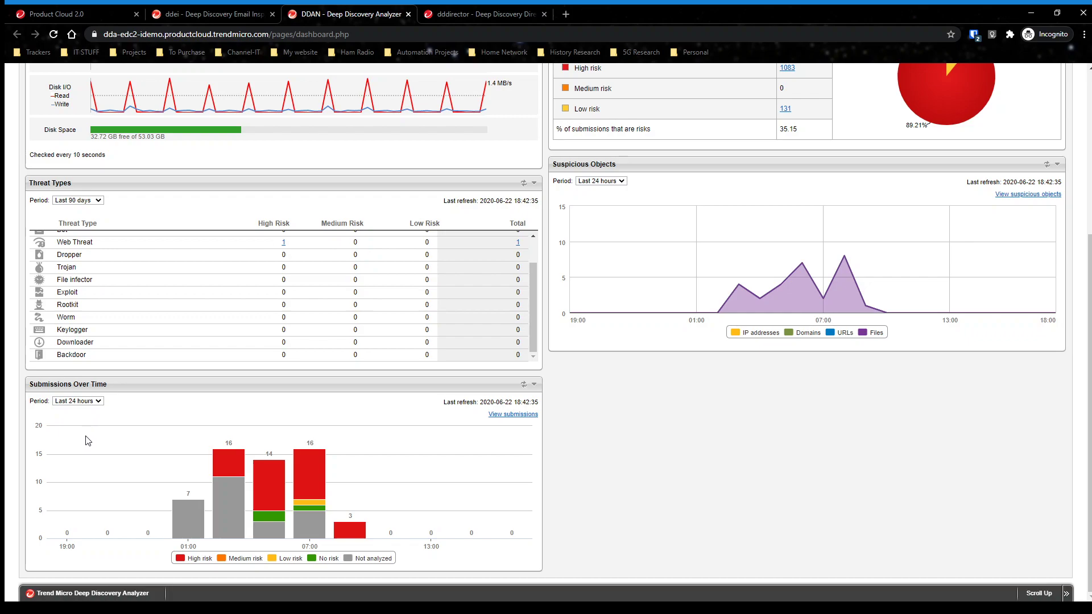
{"action": "left_click", "coordinate": [76, 448]}
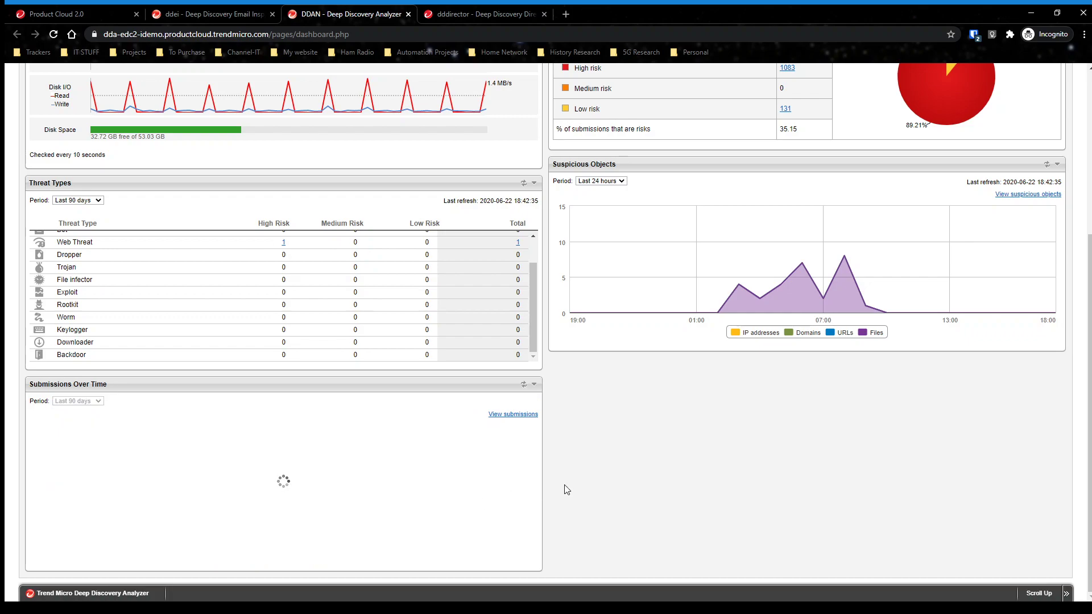
{"action": "mouse_move", "coordinate": [397, 536]}
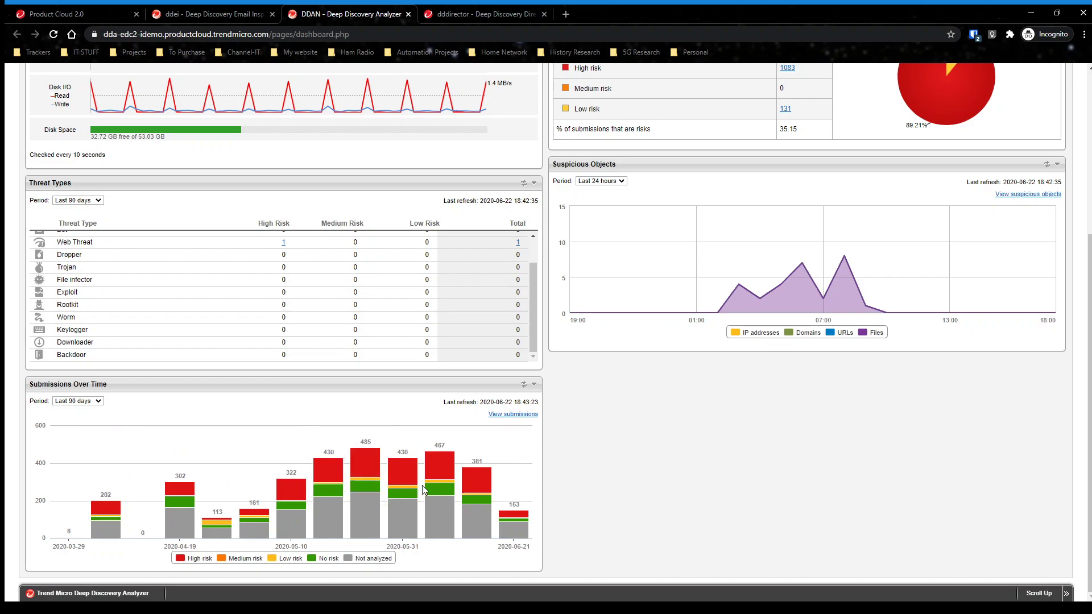
- View the System Status dashboard and review its processing time, Virtual Analyzer status, hardware and queued samples widgets
{"action": "scroll", "coordinate": [380, 544], "scroll_direction": "up", "scroll_amount": 3}
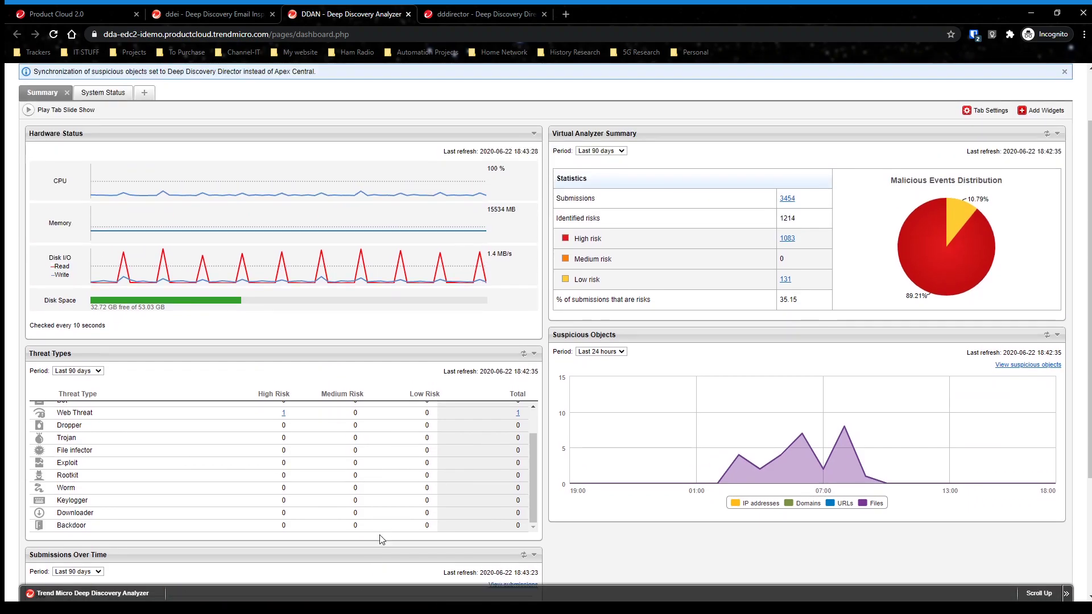
{"action": "scroll", "coordinate": [170, 256], "scroll_direction": "up", "scroll_amount": 2}
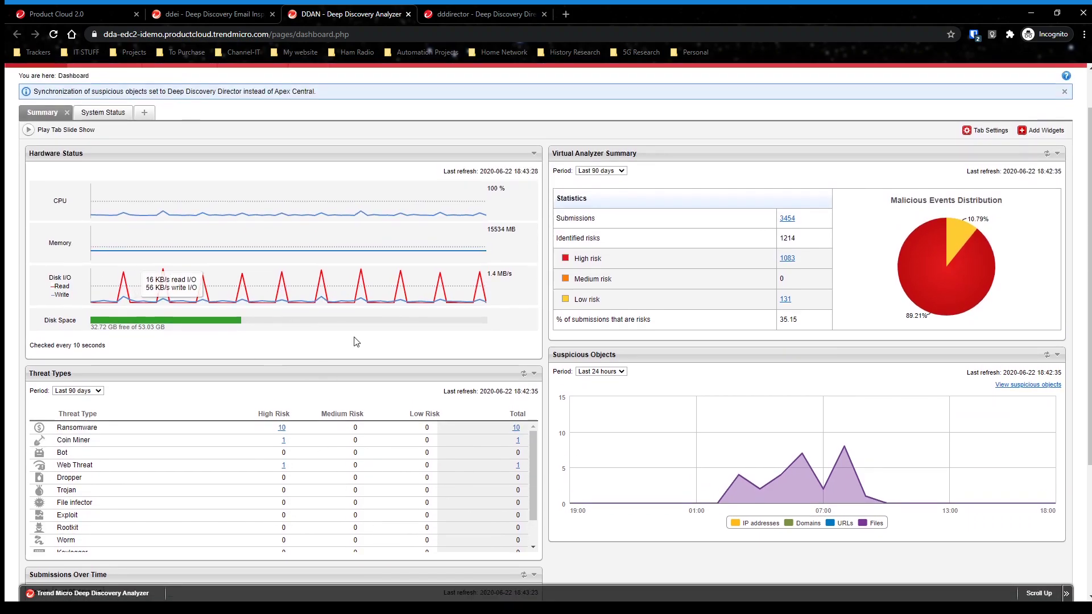
{"action": "left_click", "coordinate": [105, 165]}
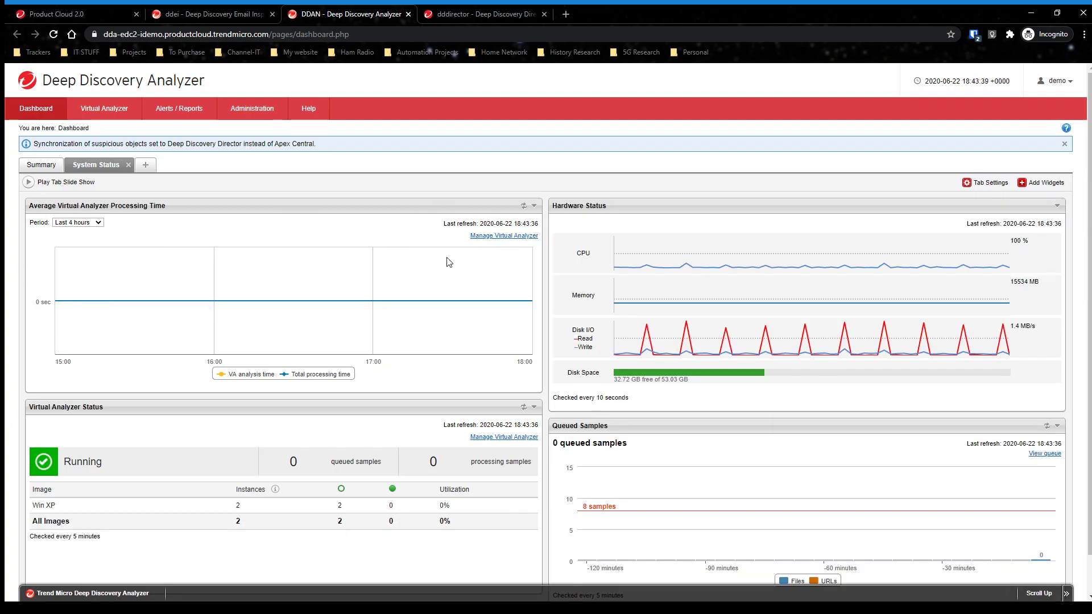
{"action": "scroll", "coordinate": [474, 294], "scroll_direction": "down", "scroll_amount": 1}
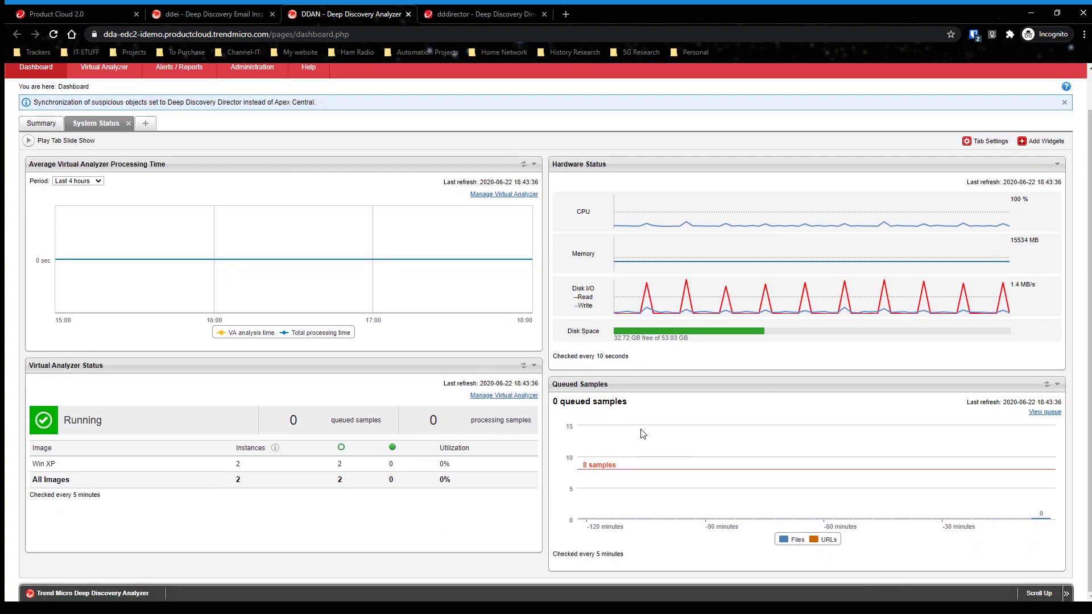
{"action": "scroll", "coordinate": [626, 420], "scroll_direction": "up", "scroll_amount": 1}
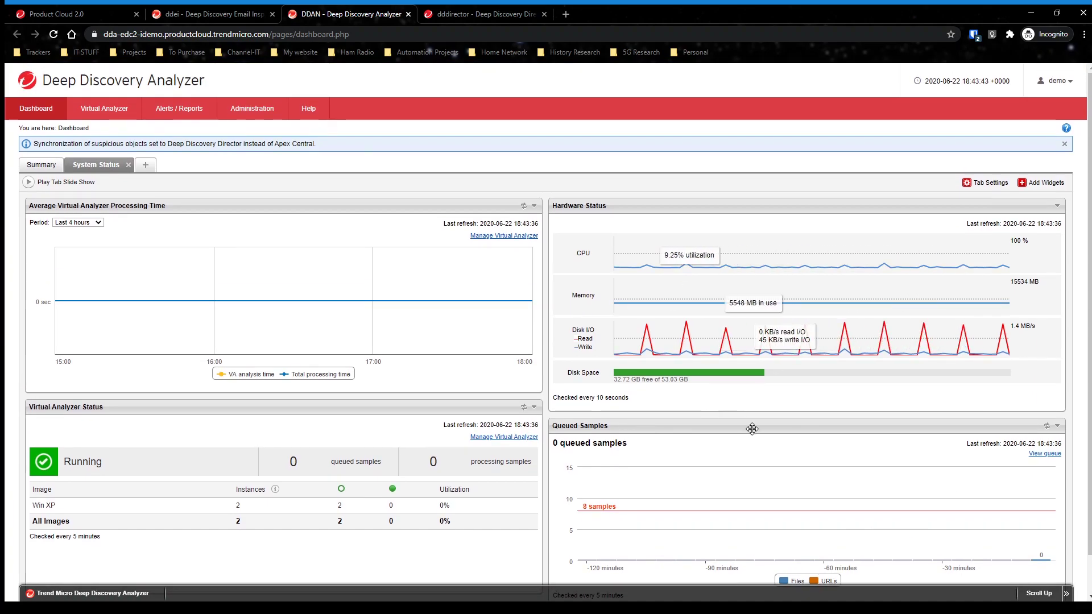
- Open the Virtual Analyzer submissions and widen the Submitter and URL columns to read their full entries
{"action": "mouse_move", "coordinate": [104, 108]}
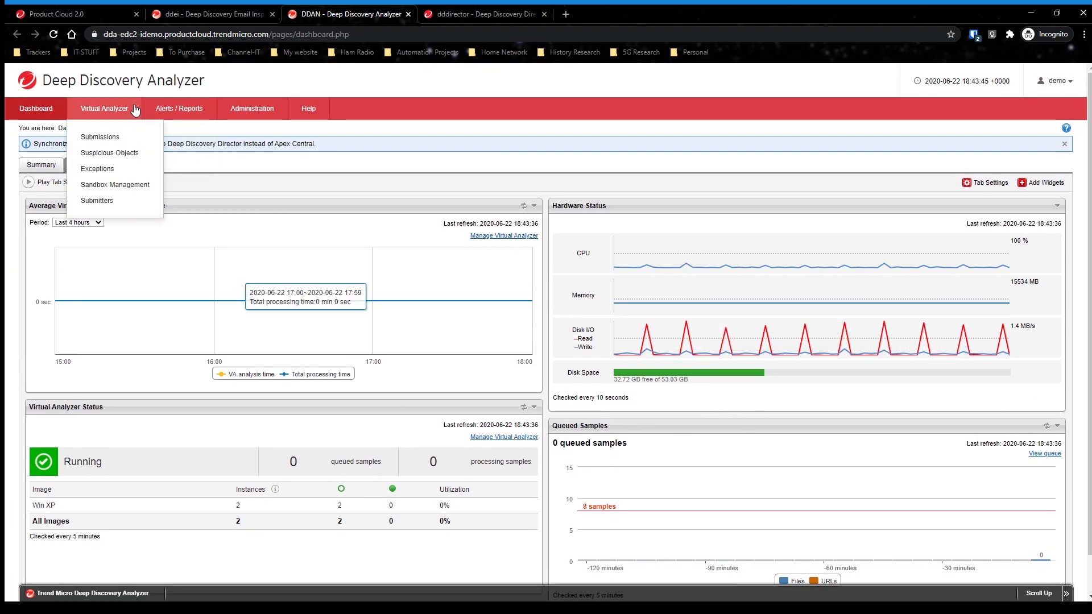
{"action": "left_click", "coordinate": [91, 138]}
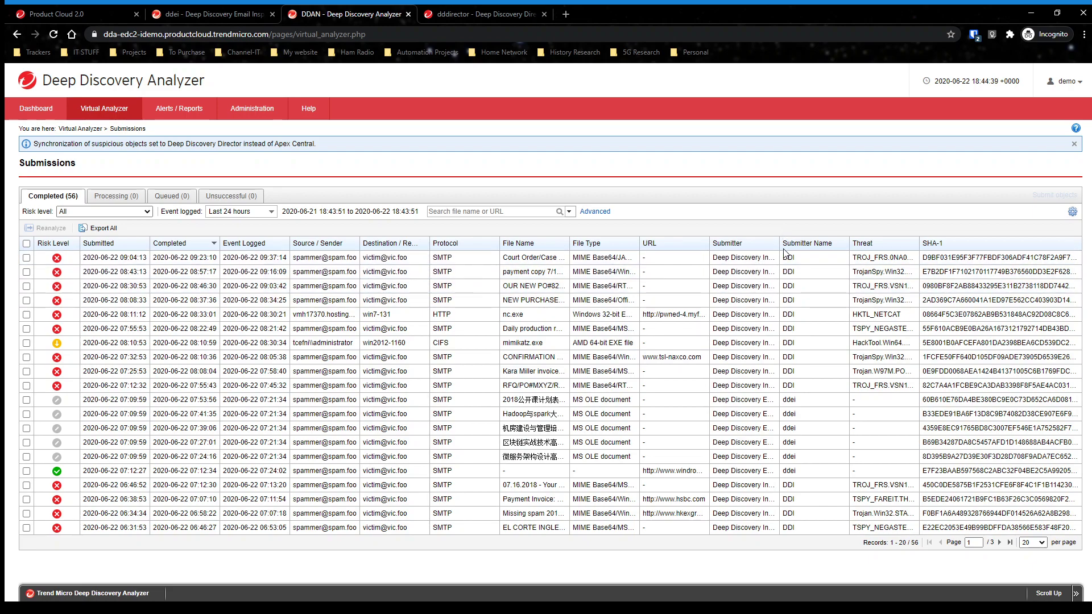
{"action": "left_click_drag", "start_coordinate": [777, 243], "coordinate": [879, 243]}
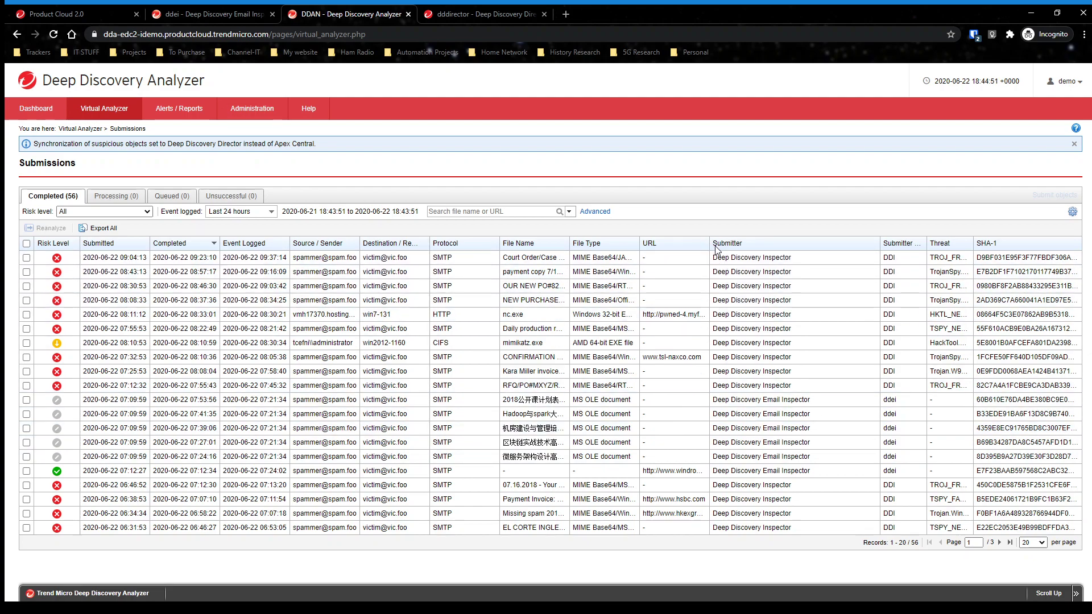
{"action": "left_click_drag", "start_coordinate": [708, 244], "coordinate": [786, 245]}
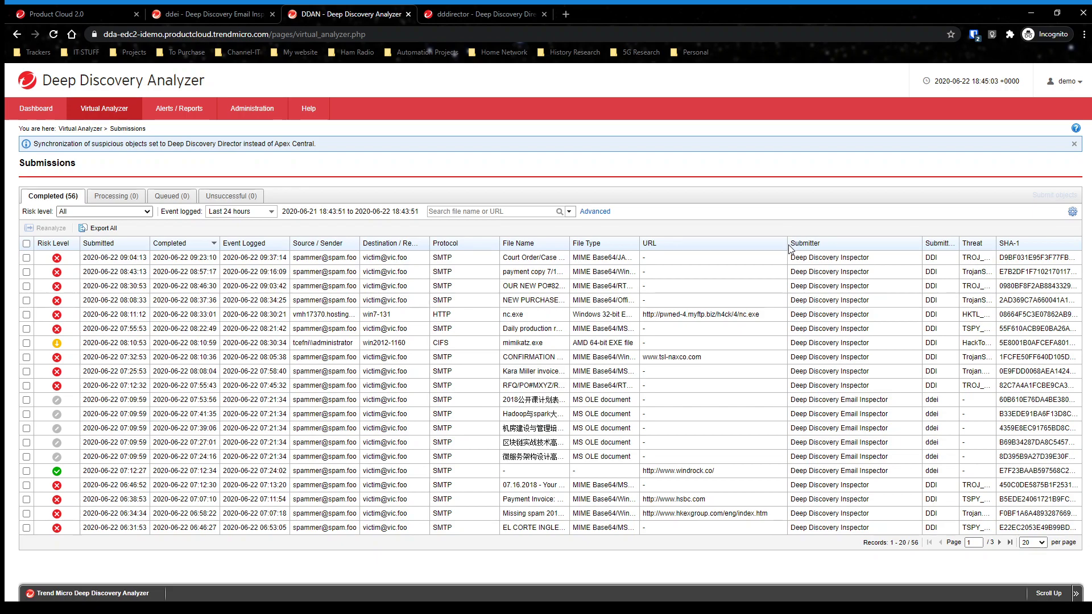
- Narrow the URL and Submitter columns, widen the Threat column, and keep the Submitter Name column wide enough to read
{"action": "left_click_drag", "start_coordinate": [786, 244], "coordinate": [718, 244]}
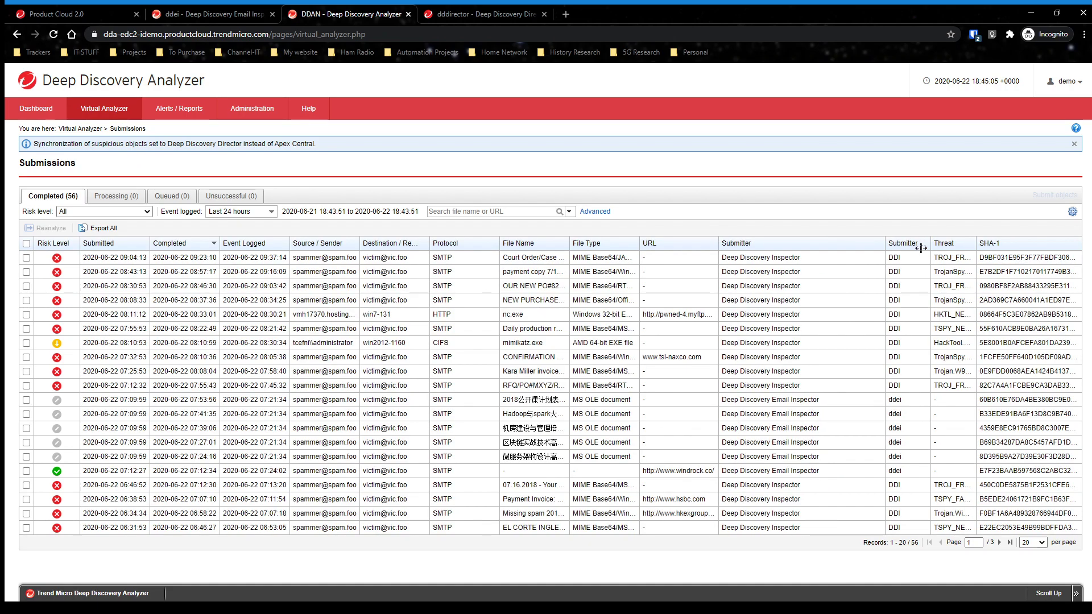
{"action": "left_click_drag", "start_coordinate": [884, 241], "coordinate": [797, 243]}
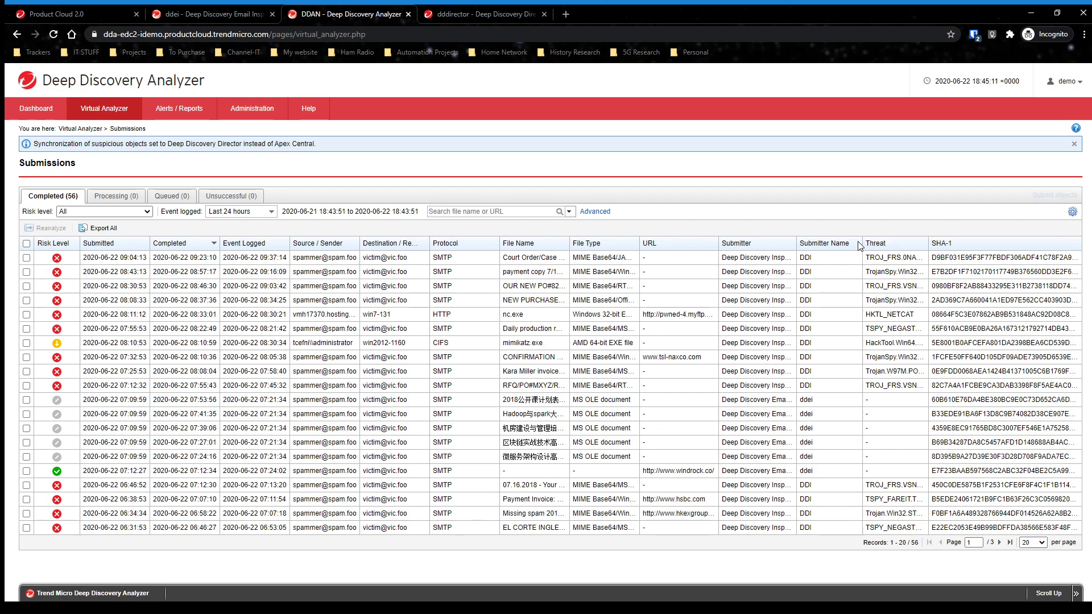
{"action": "left_click_drag", "start_coordinate": [861, 244], "coordinate": [816, 244]}
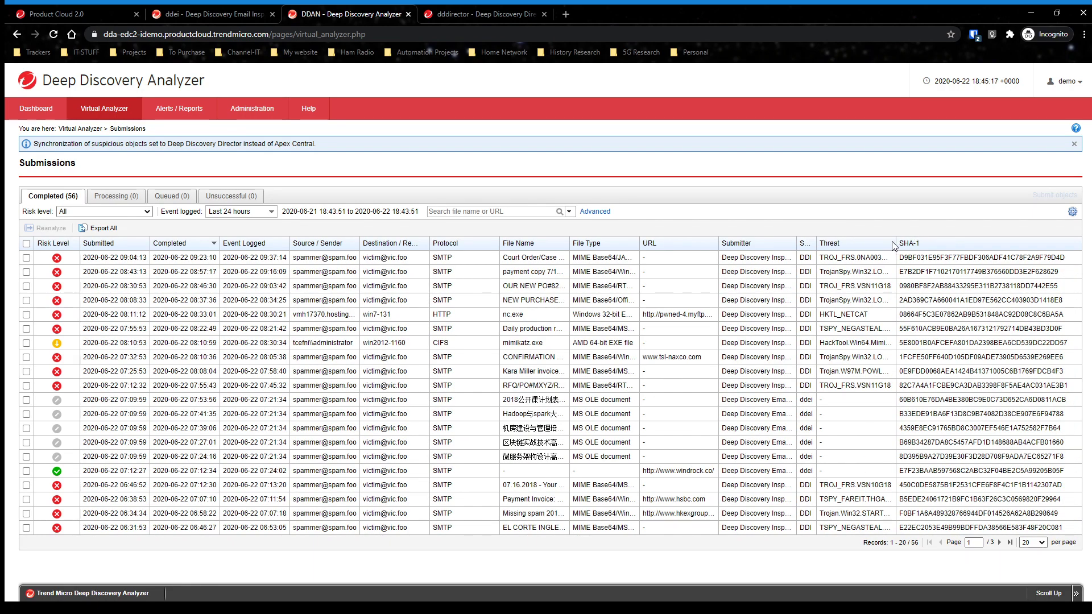
{"action": "left_click_drag", "start_coordinate": [897, 243], "coordinate": [960, 244]}
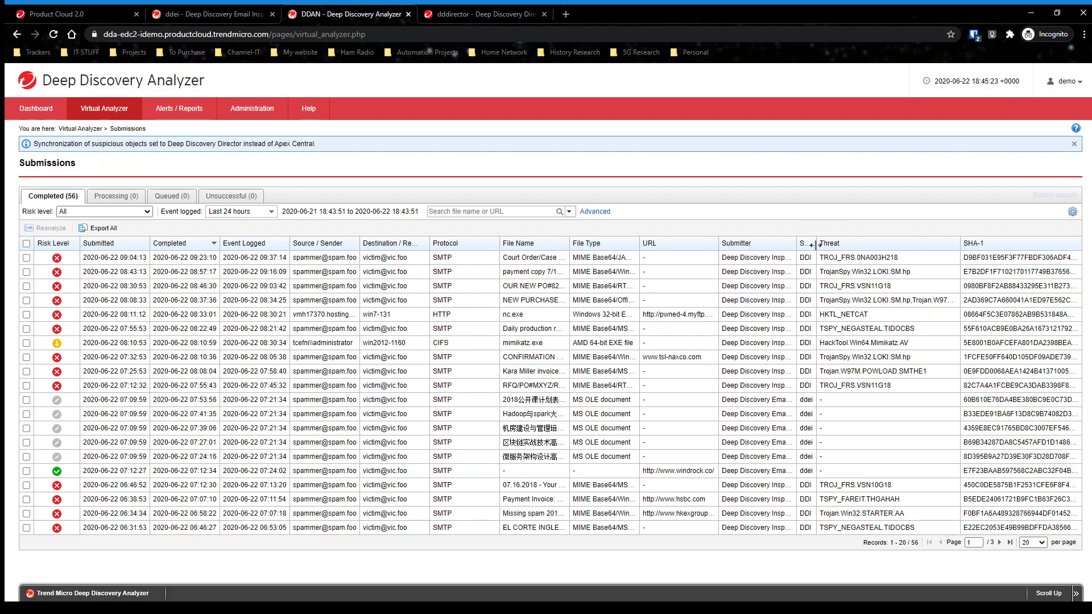
{"action": "left_click_drag", "start_coordinate": [817, 246], "coordinate": [884, 245]}
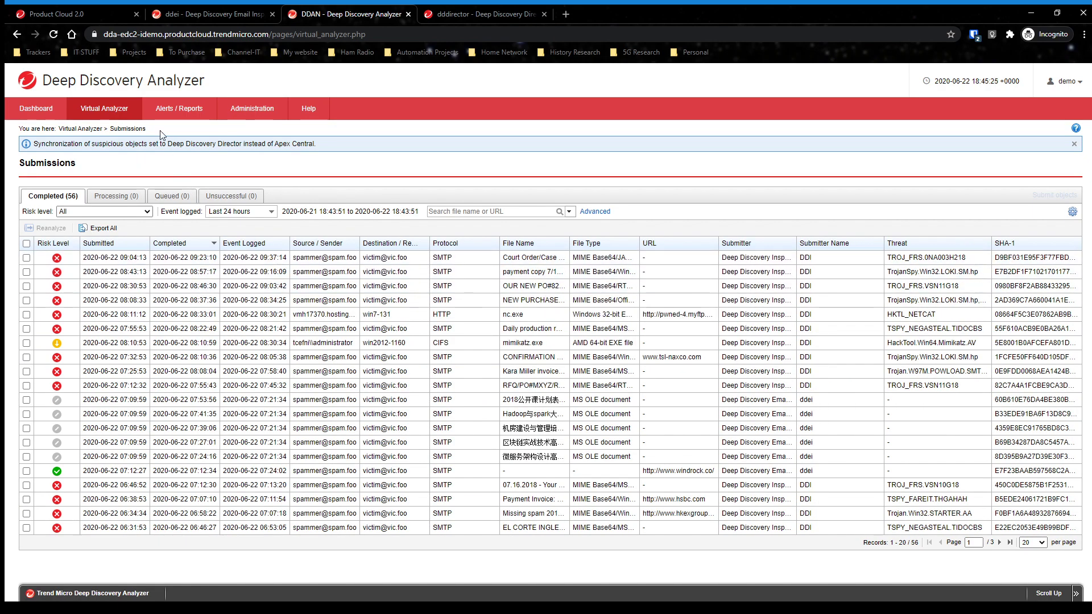
- Open the Virtual Analyzer suspicious objects list and view the related submissions of the first listed object
{"action": "mouse_move", "coordinate": [104, 108]}
{"action": "left_click", "coordinate": [99, 153]}
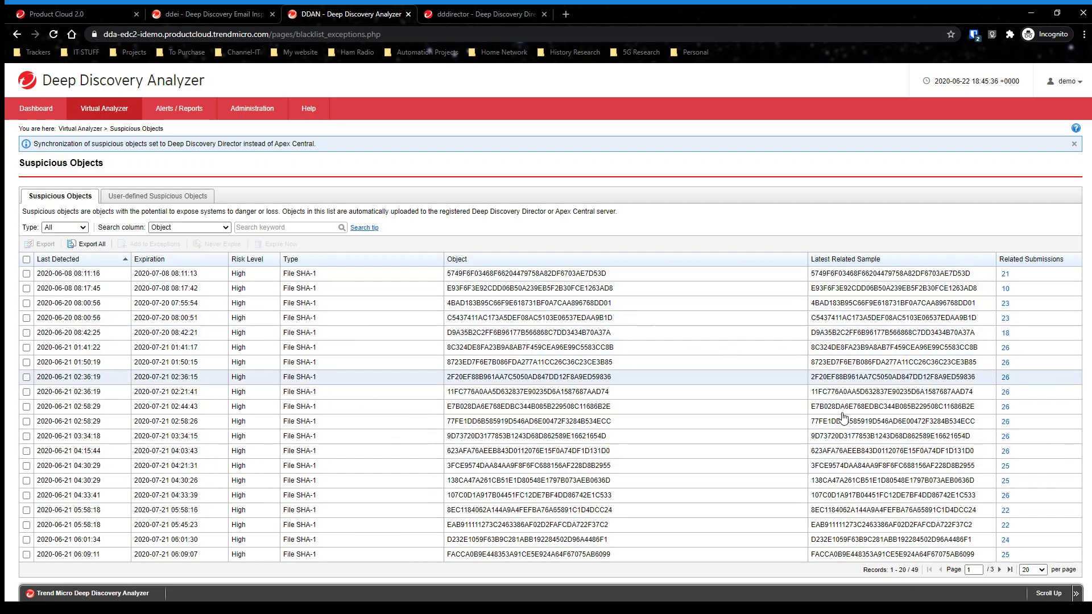
{"action": "left_click", "coordinate": [1005, 275]}
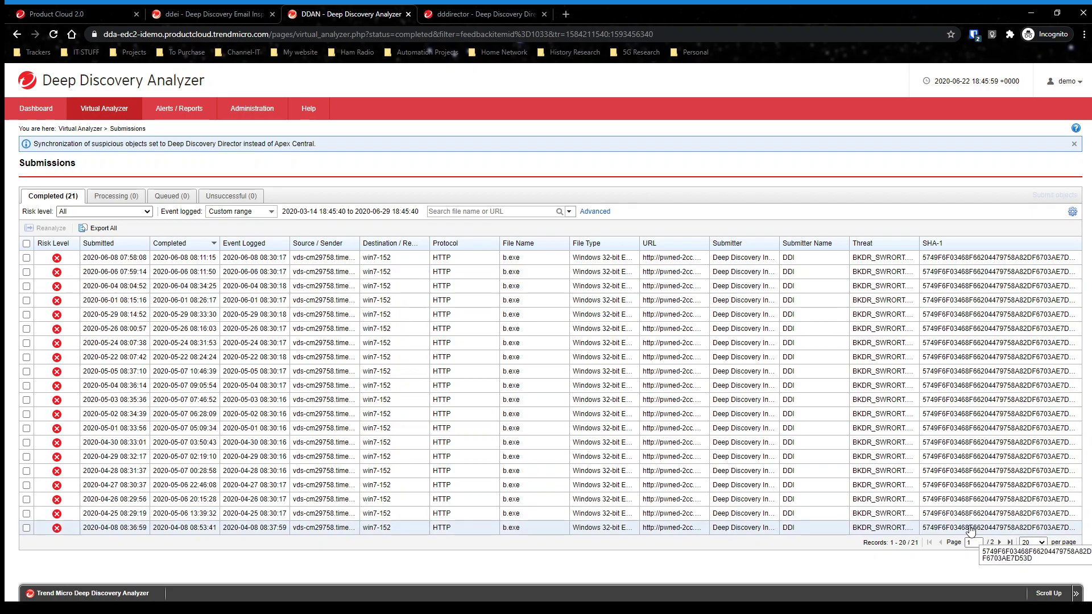
- Return to the suspicious objects page and view the user-defined suspicious objects
{"action": "mouse_move", "coordinate": [103, 111]}
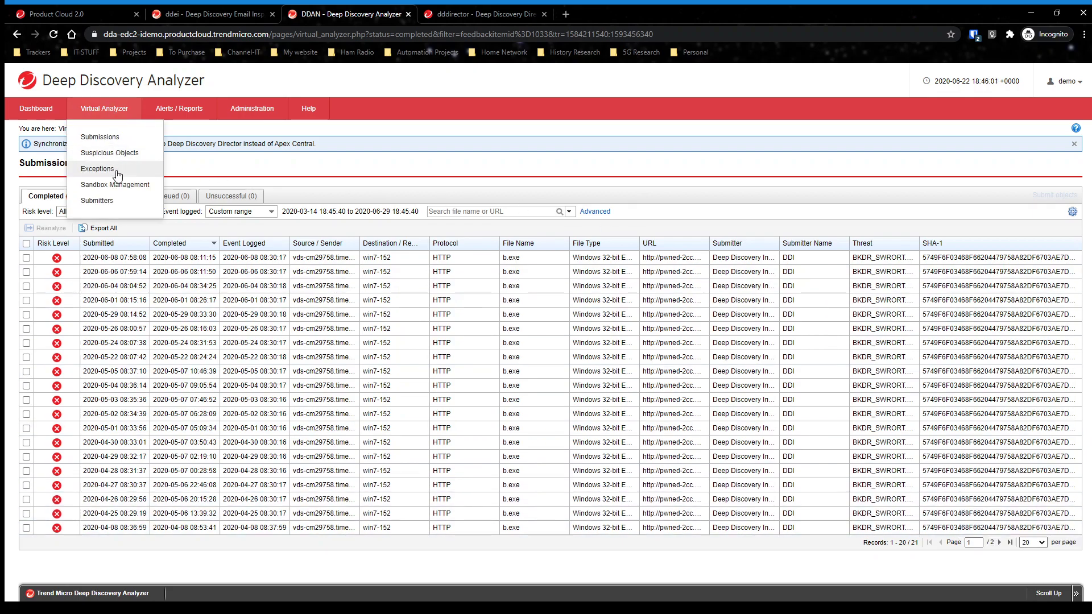
{"action": "left_click", "coordinate": [122, 152]}
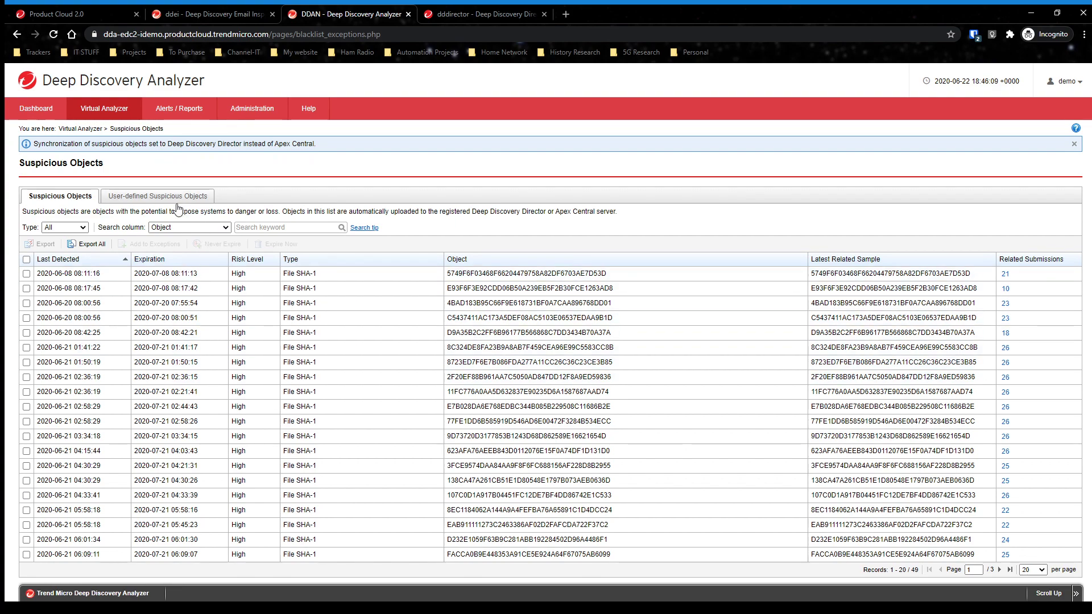
{"action": "left_click", "coordinate": [202, 199]}
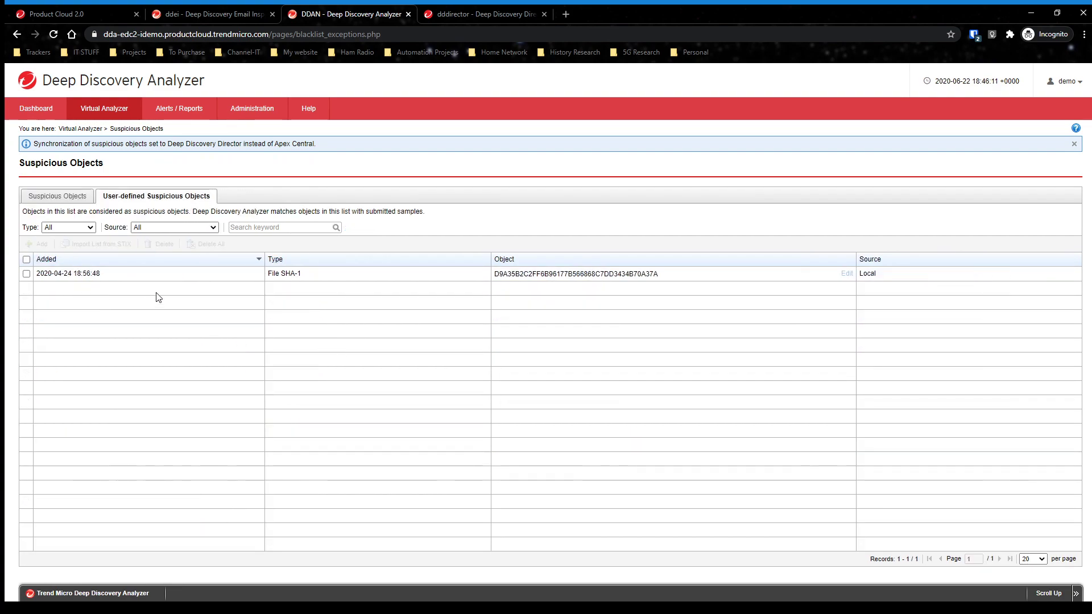
- Go back to the main suspicious objects list and open the Virtual Analyzer exceptions list
{"action": "left_click", "coordinate": [56, 195]}
{"action": "mouse_move", "coordinate": [111, 109]}
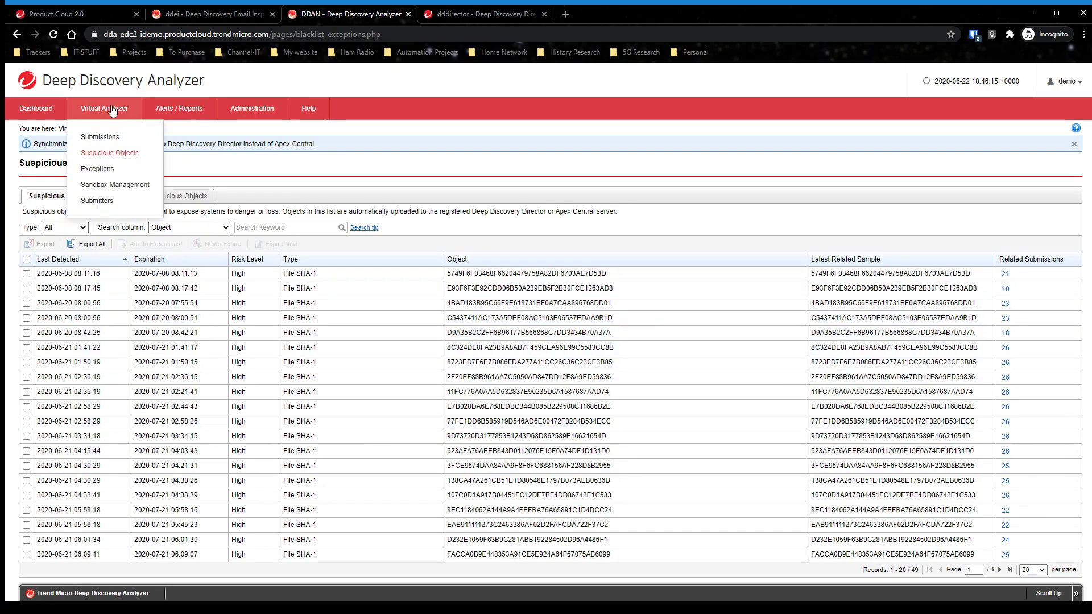
{"action": "left_click", "coordinate": [107, 170]}
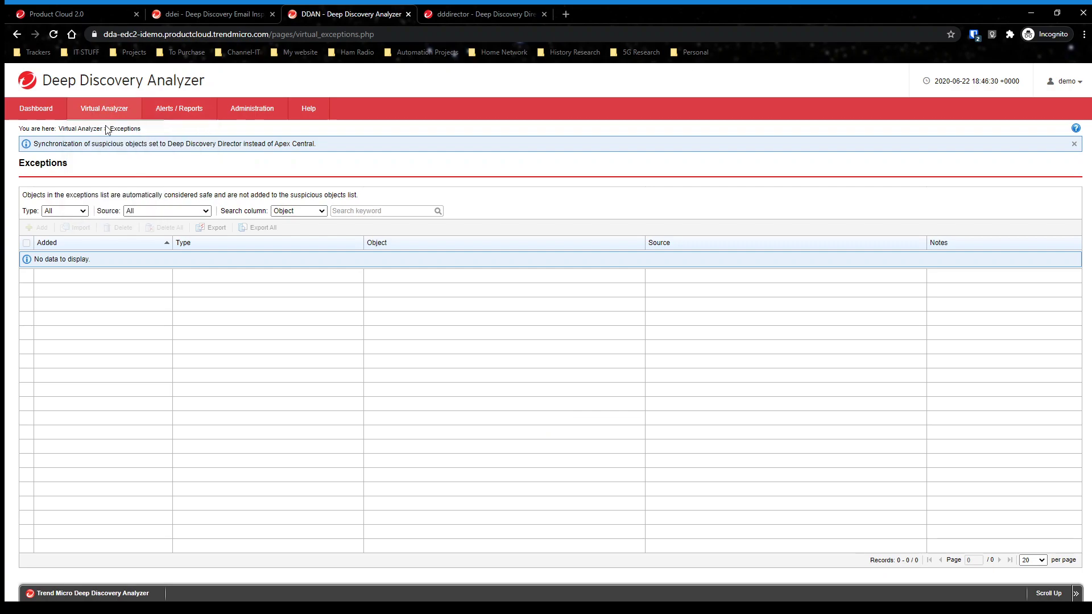
- Open Sandbox Management and review its status, images, YARA rules and file passwords
{"action": "mouse_move", "coordinate": [94, 118]}
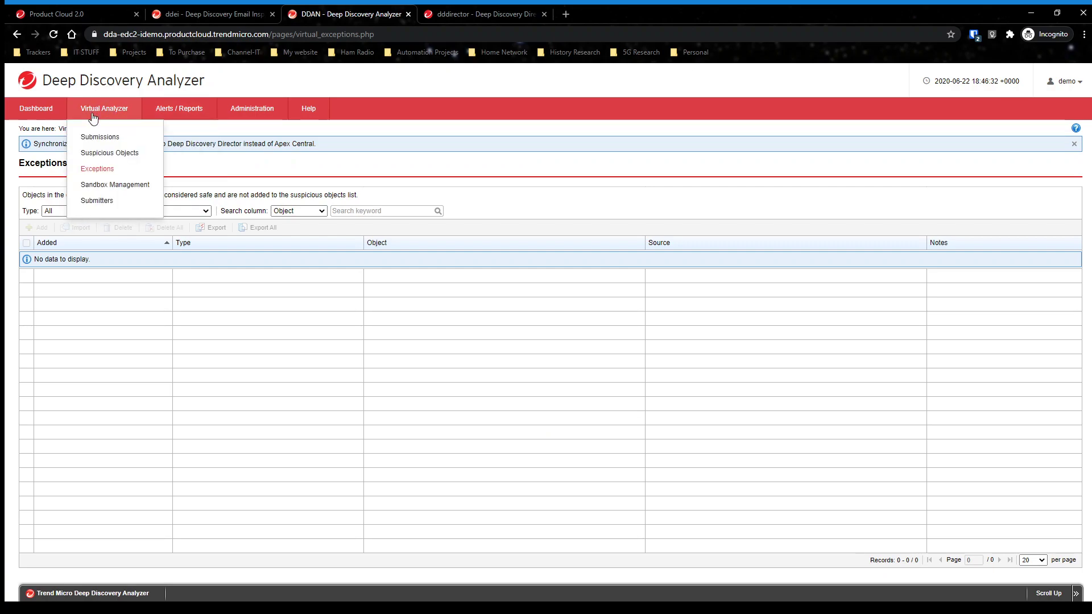
{"action": "left_click", "coordinate": [125, 191]}
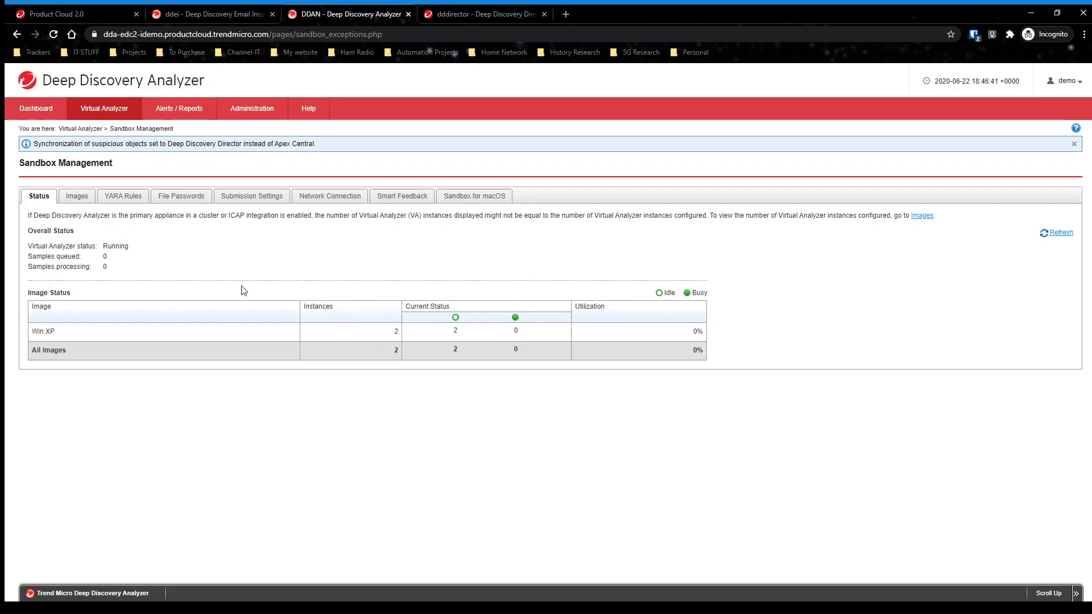
{"action": "left_click", "coordinate": [79, 196]}
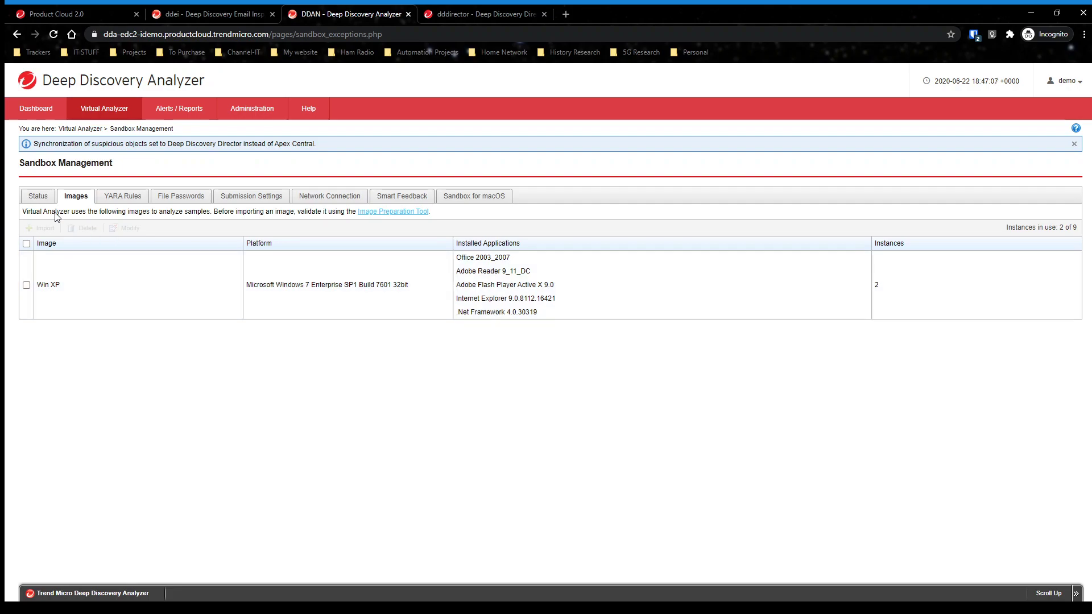
{"action": "left_click", "coordinate": [122, 199]}
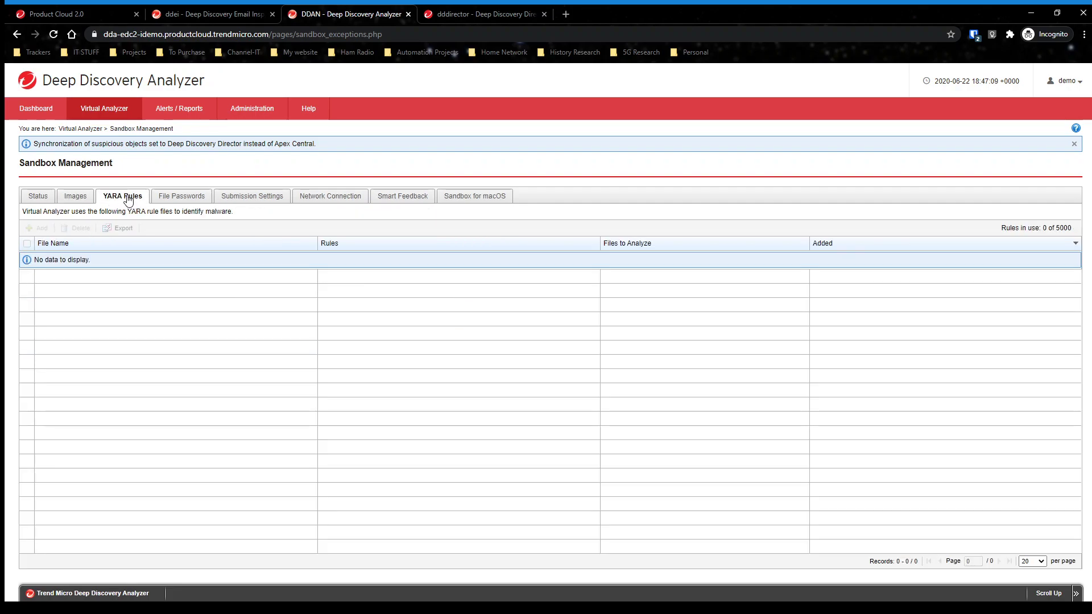
{"action": "left_click", "coordinate": [181, 200]}
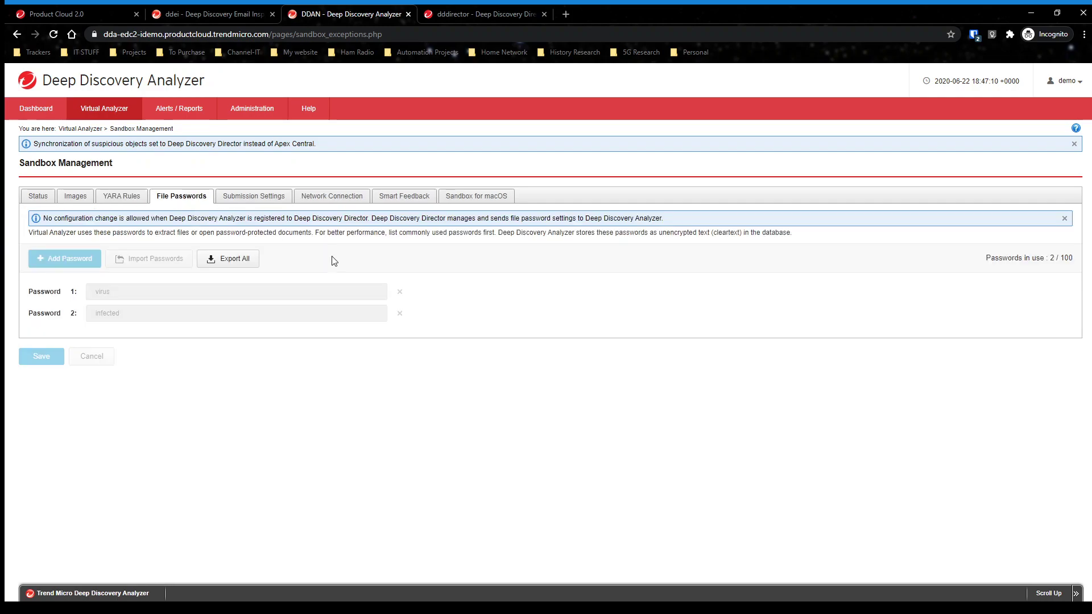
- Review the sandbox submission, network connection, Smart Feedback and macOS settings, and return to the sandbox status
{"action": "left_click", "coordinate": [254, 200]}
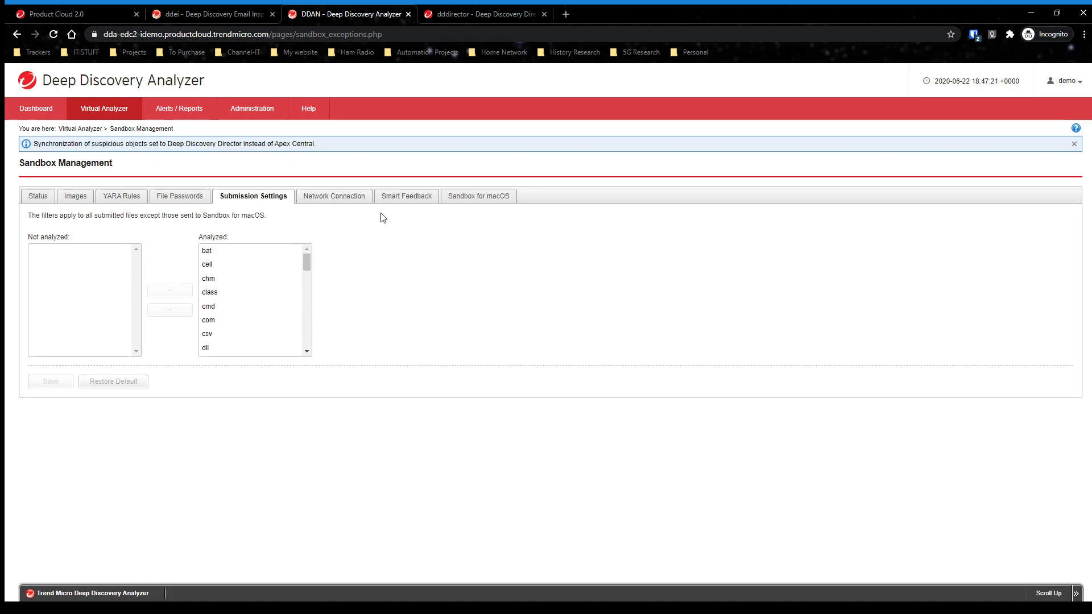
{"action": "left_click", "coordinate": [322, 197]}
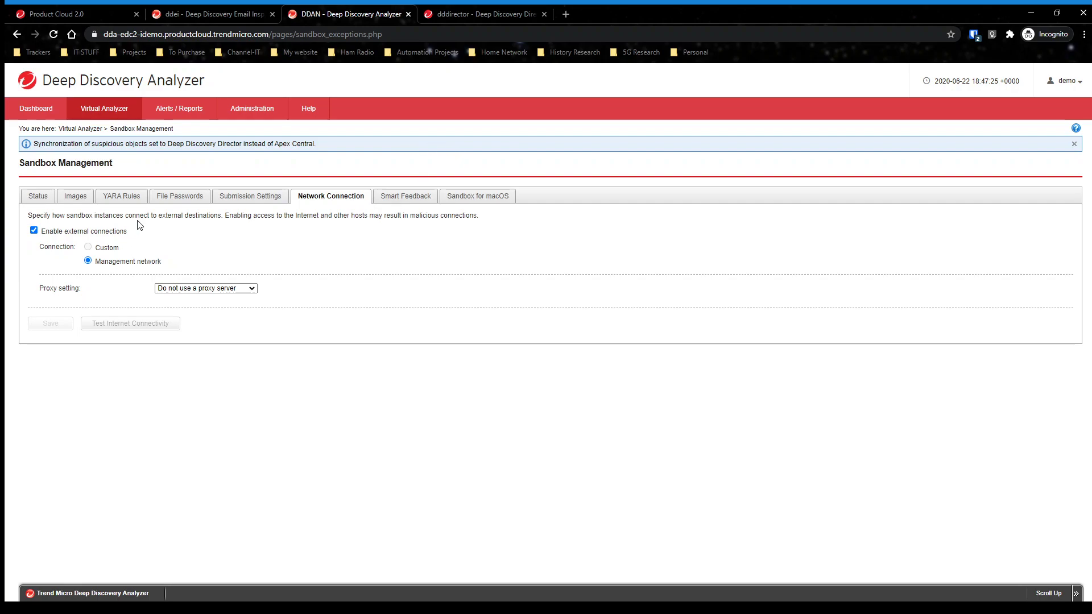
{"action": "left_click", "coordinate": [397, 199]}
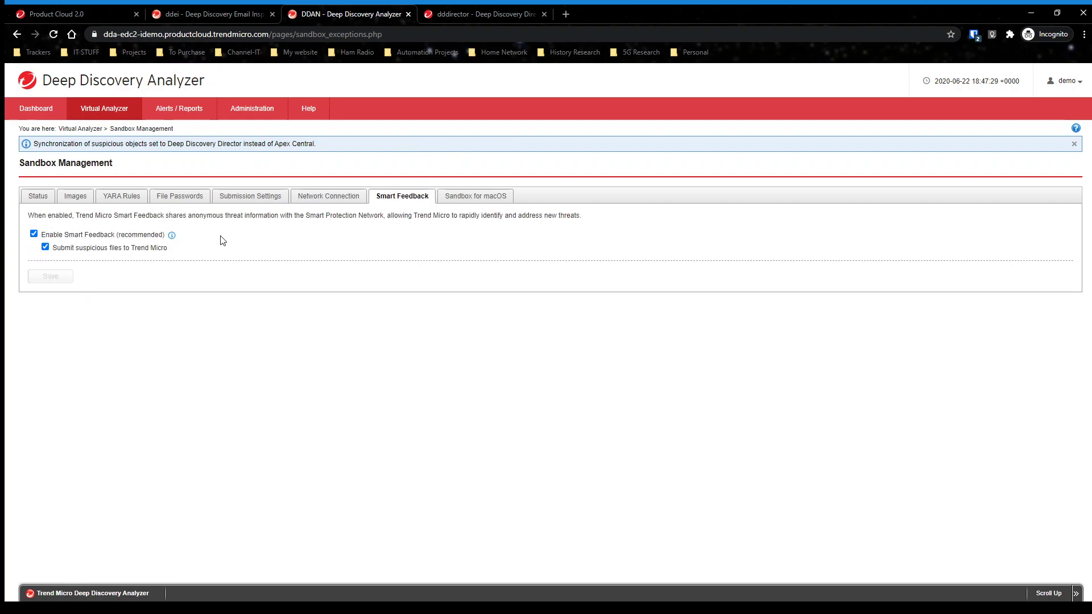
{"action": "left_click", "coordinate": [474, 198]}
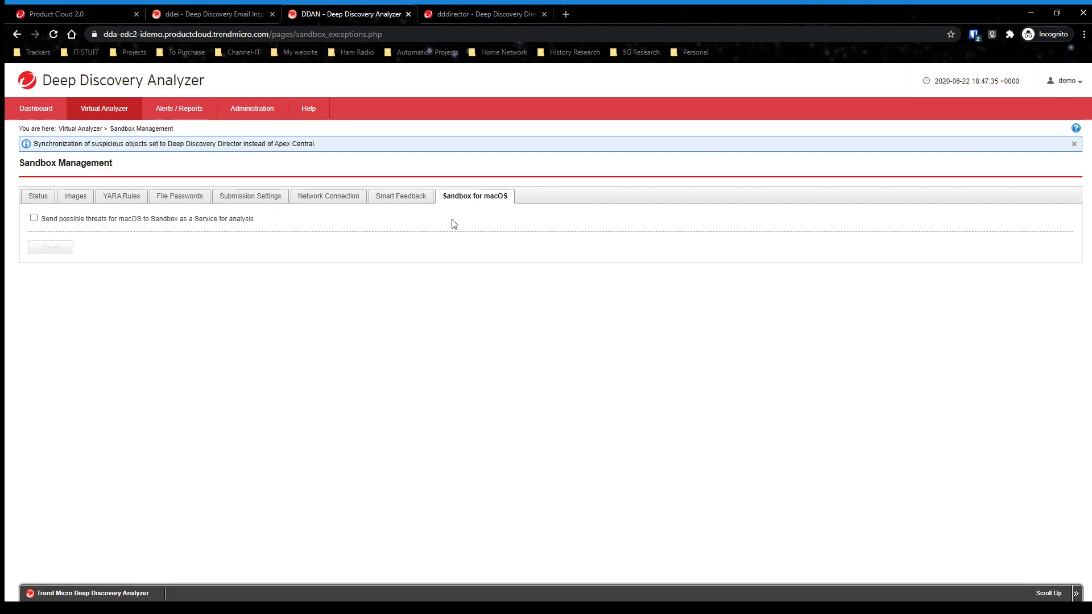
{"action": "left_click", "coordinate": [391, 199]}
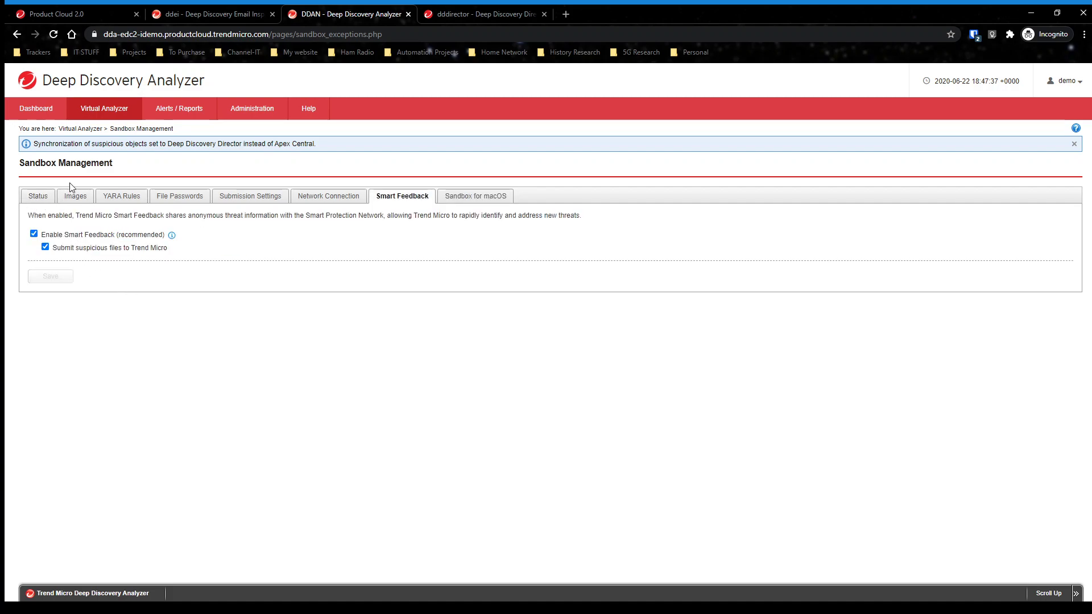
{"action": "left_click", "coordinate": [40, 196]}
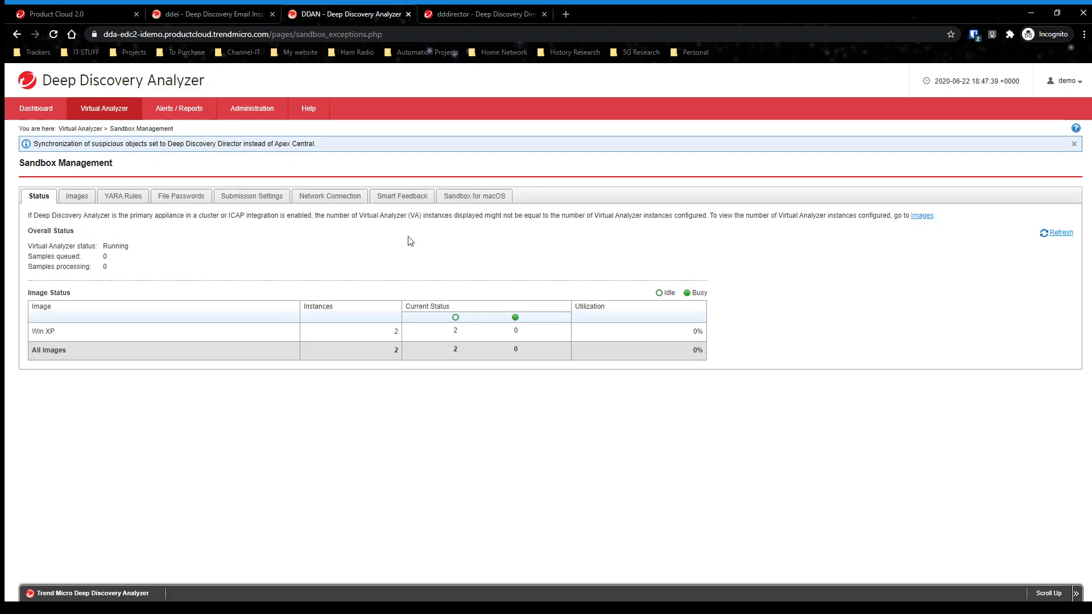
- View the Virtual Analyzer submitters and their resource weights, and show the available alert and report pages
{"action": "mouse_move", "coordinate": [108, 108]}
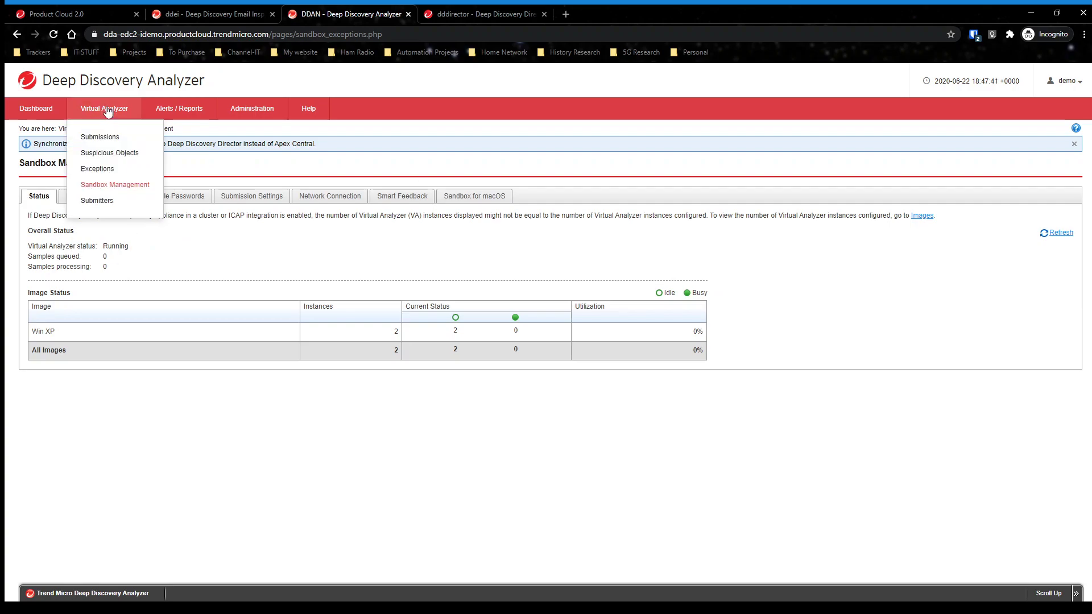
{"action": "left_click", "coordinate": [94, 201]}
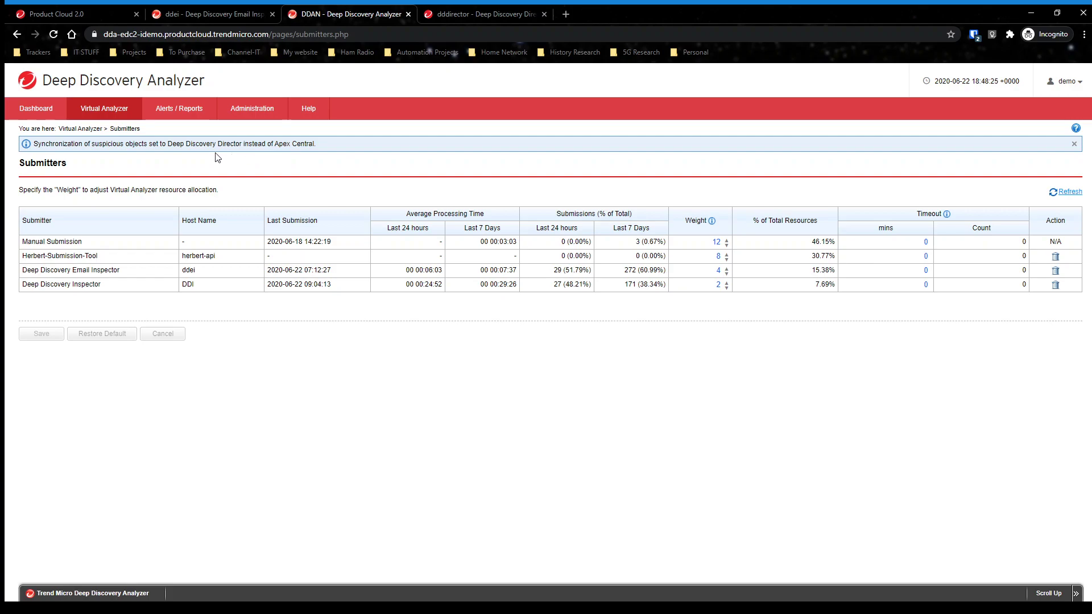
{"action": "mouse_move", "coordinate": [188, 112]}
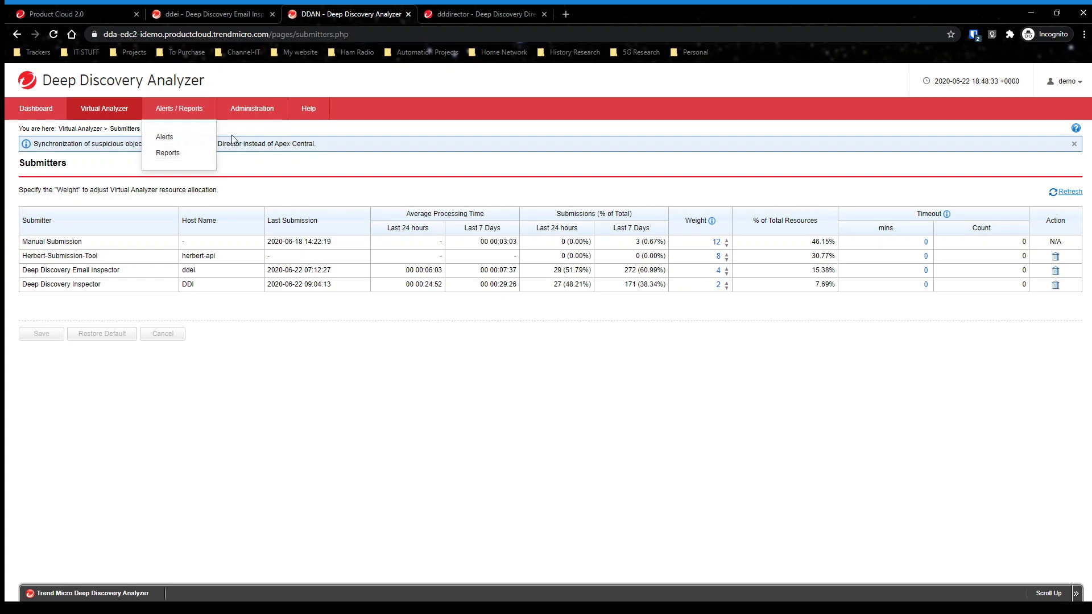
- Review the integrated products and services: Smart Protection, ICAP, Microsoft Active Directory and Syslog, ending on the Deep Discovery Director settings
{"action": "mouse_move", "coordinate": [269, 111]}
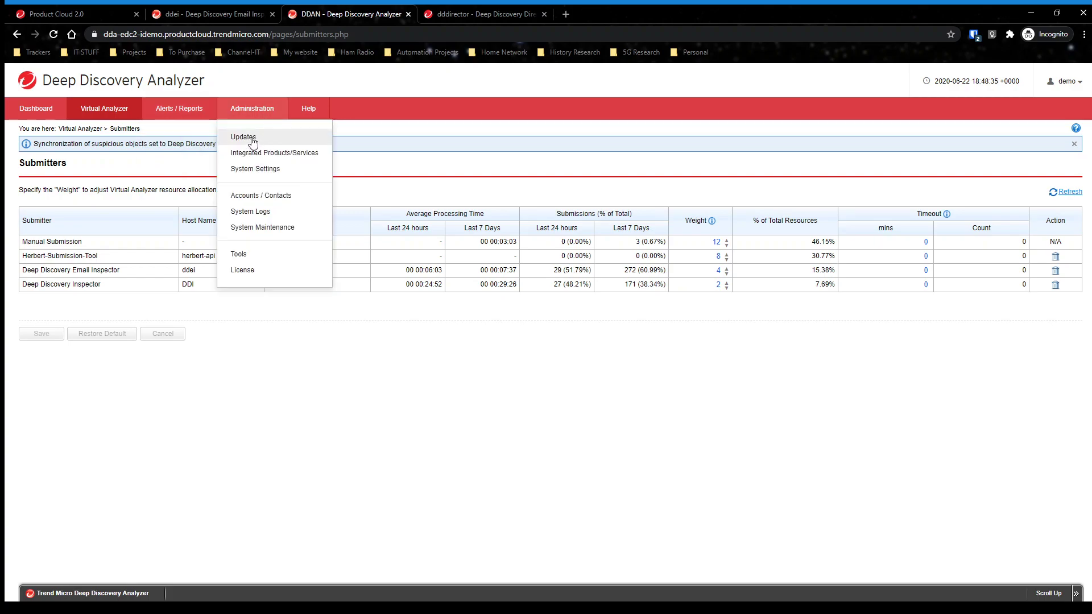
{"action": "left_click", "coordinate": [301, 152]}
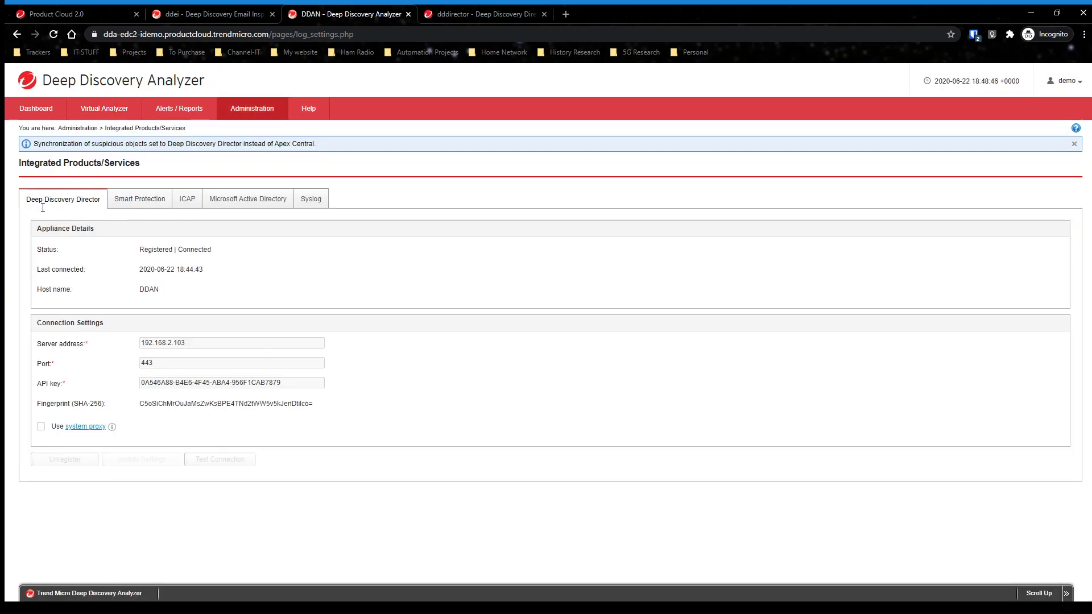
{"action": "left_click", "coordinate": [141, 204]}
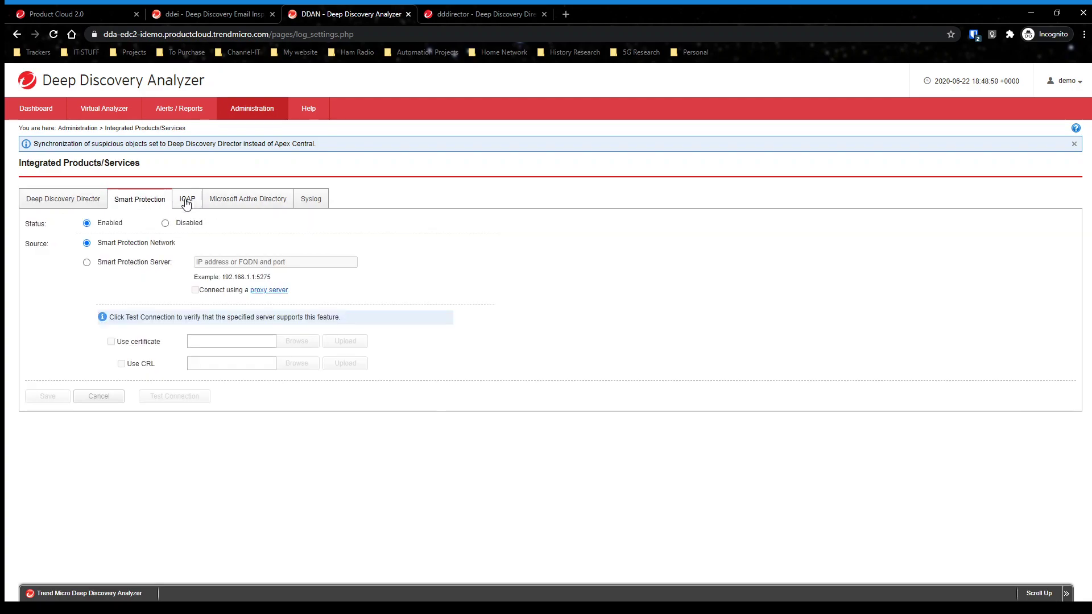
{"action": "left_click", "coordinate": [186, 203]}
{"action": "left_click", "coordinate": [257, 206]}
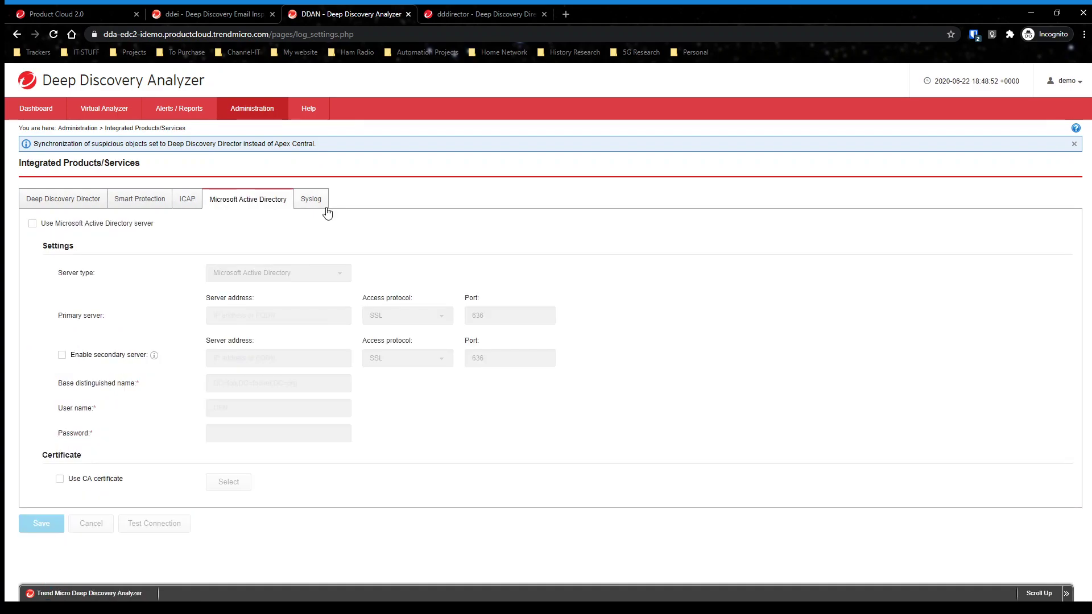
{"action": "left_click", "coordinate": [311, 202]}
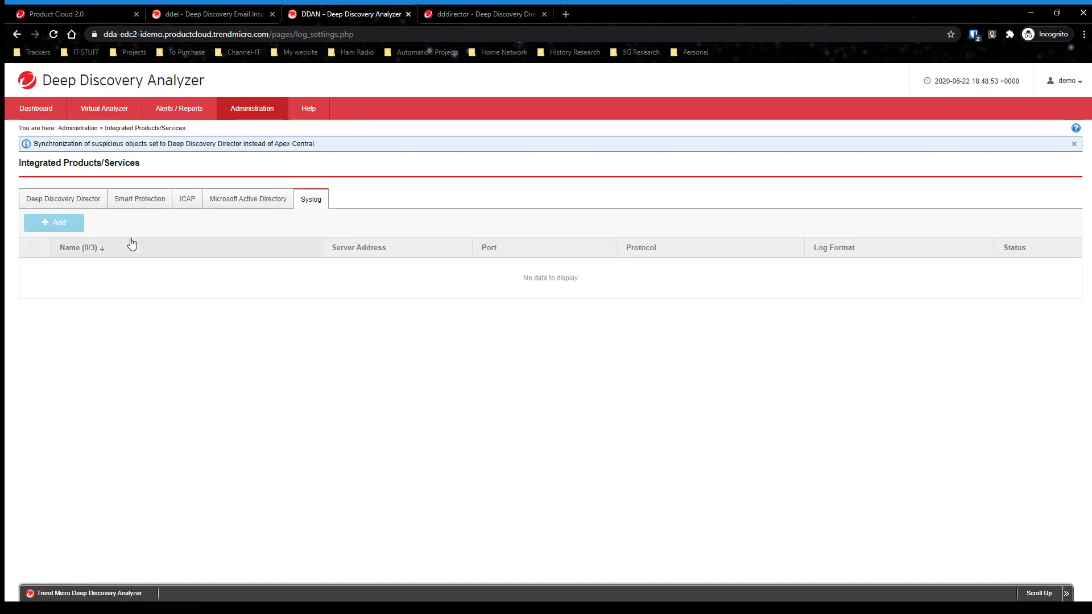
{"action": "left_click", "coordinate": [85, 202]}
- Open the system settings and review the Network, Proxy, SMTP, SNMP, Time and Password Policy sections
{"action": "mouse_move", "coordinate": [253, 108]}
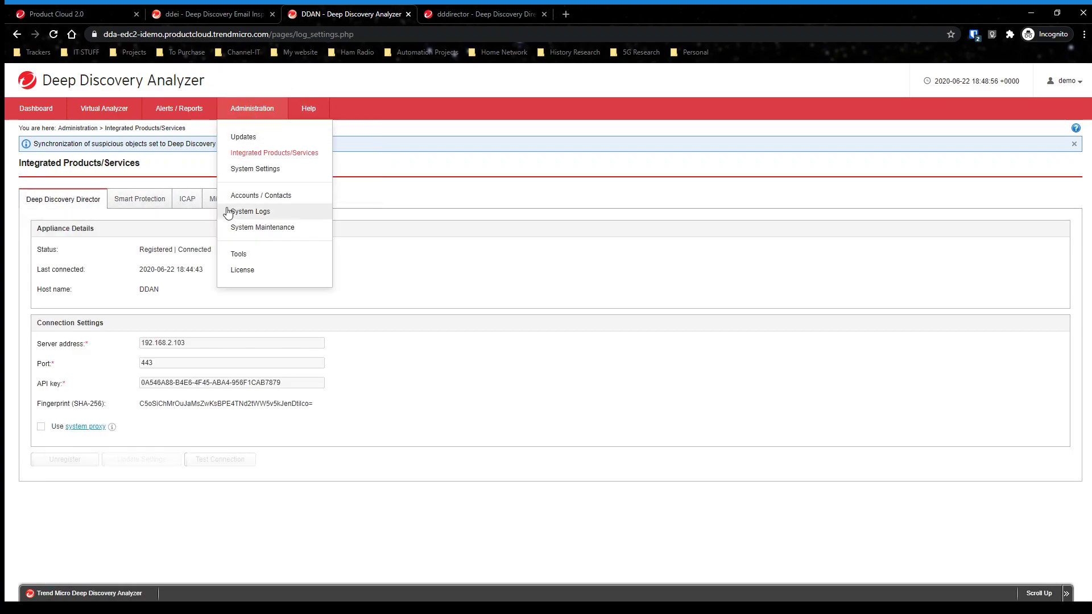
{"action": "left_click", "coordinate": [263, 169]}
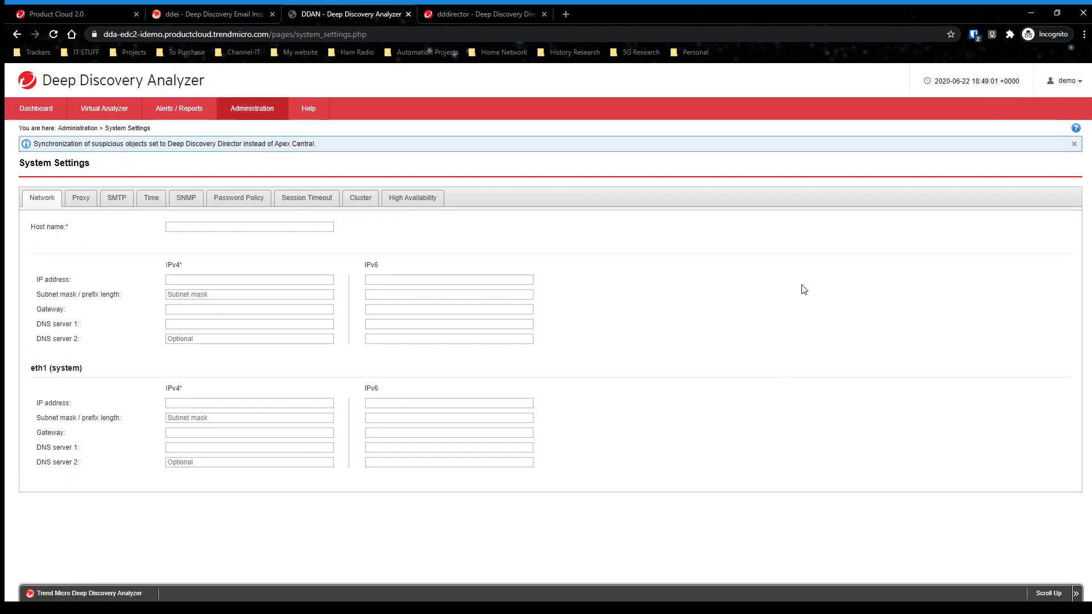
{"action": "left_click", "coordinate": [87, 198]}
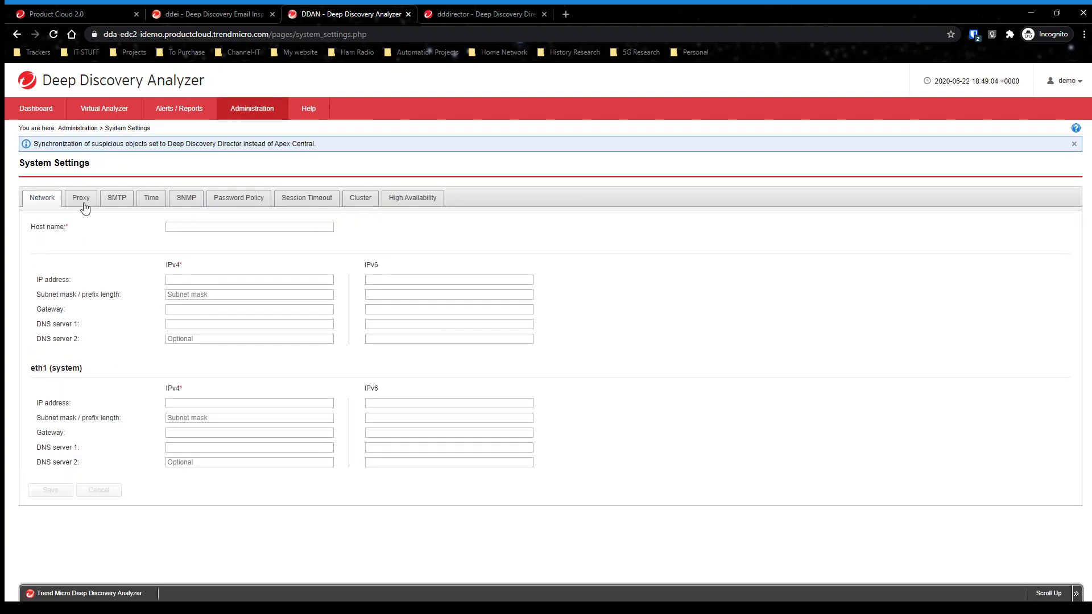
{"action": "left_click", "coordinate": [115, 200]}
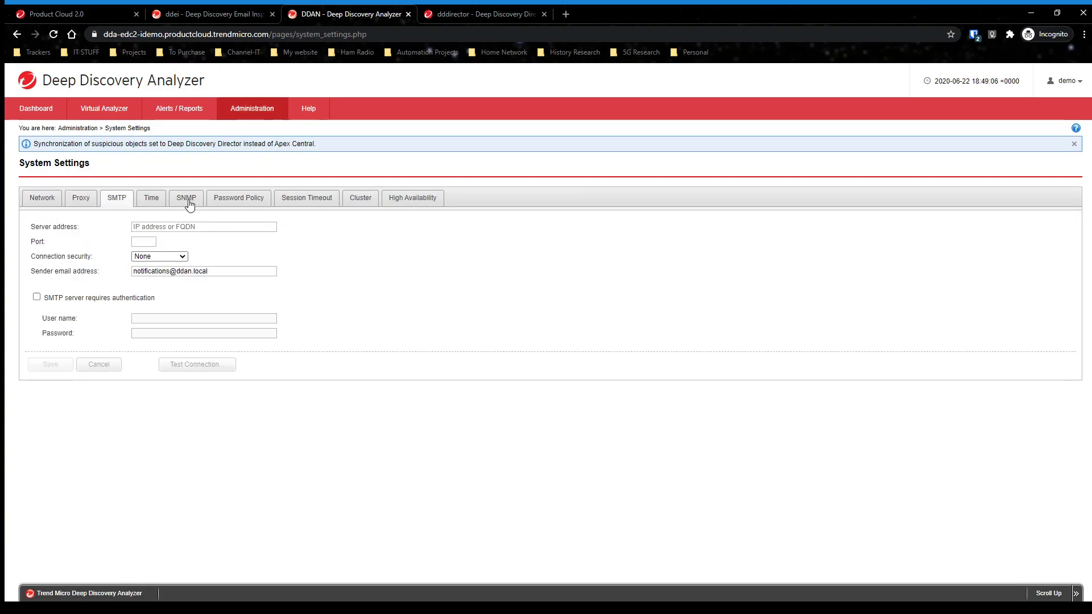
{"action": "left_click", "coordinate": [192, 200]}
{"action": "left_click", "coordinate": [149, 202]}
{"action": "left_click", "coordinate": [246, 205]}
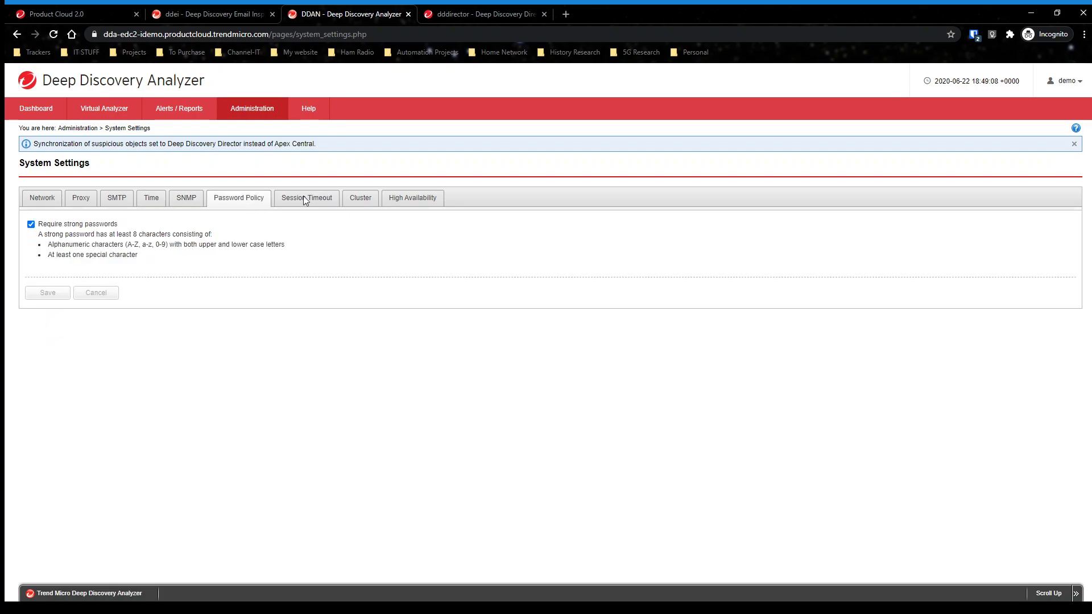
- View the Accounts / Contacts administration page and open the system logs
{"action": "mouse_move", "coordinate": [239, 123]}
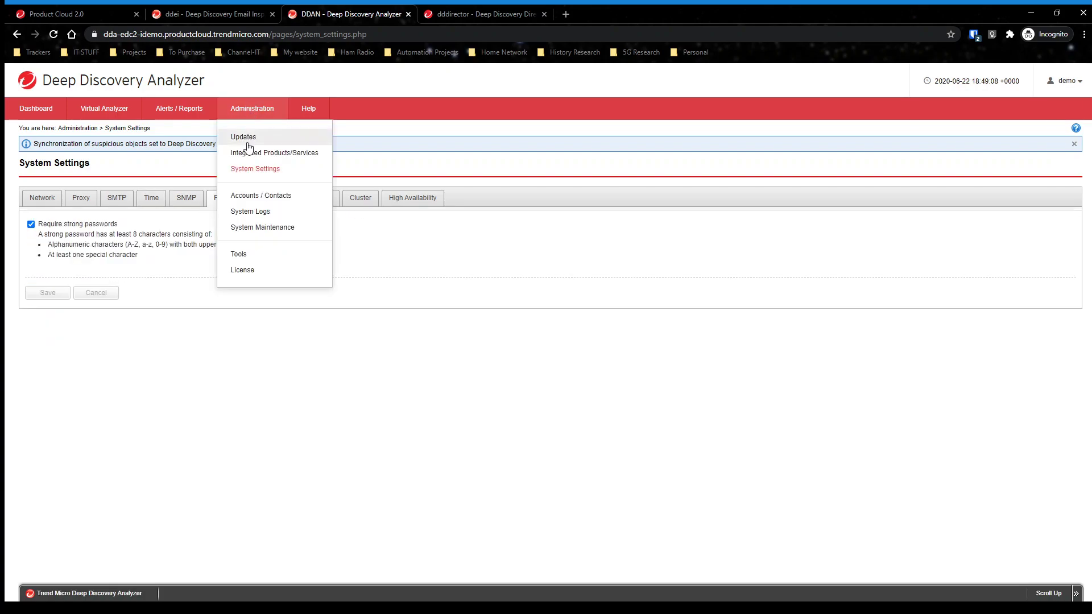
{"action": "left_click", "coordinate": [278, 199]}
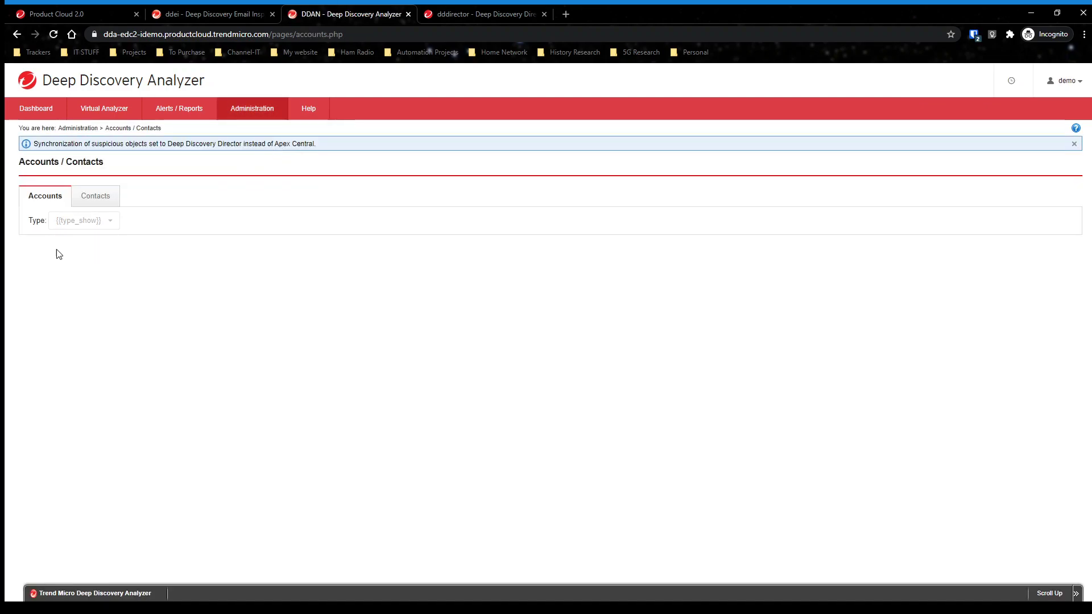
{"action": "mouse_move", "coordinate": [247, 113]}
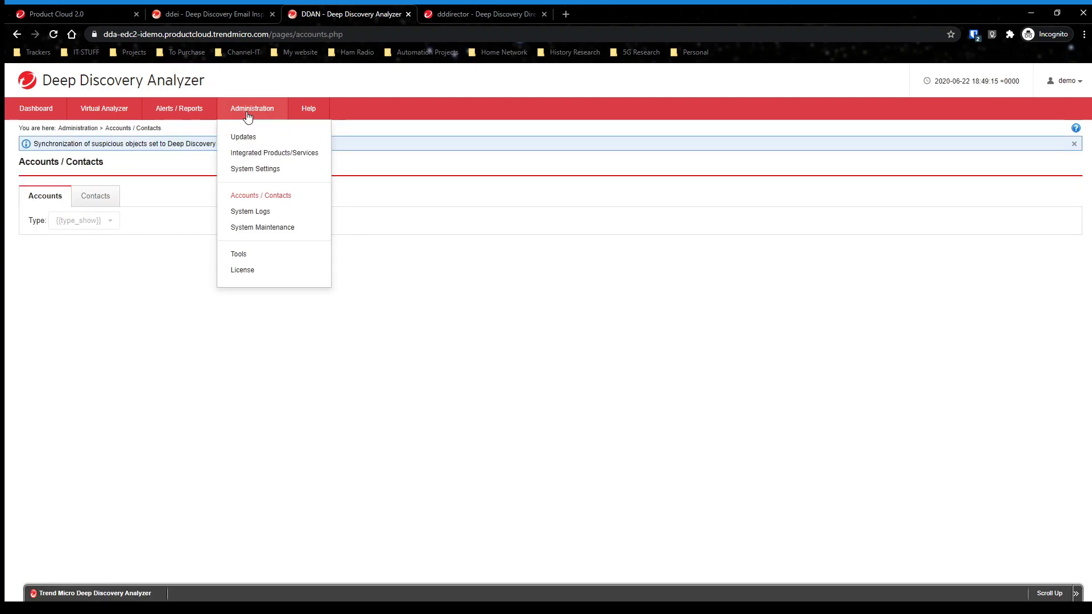
{"action": "left_click", "coordinate": [259, 211]}
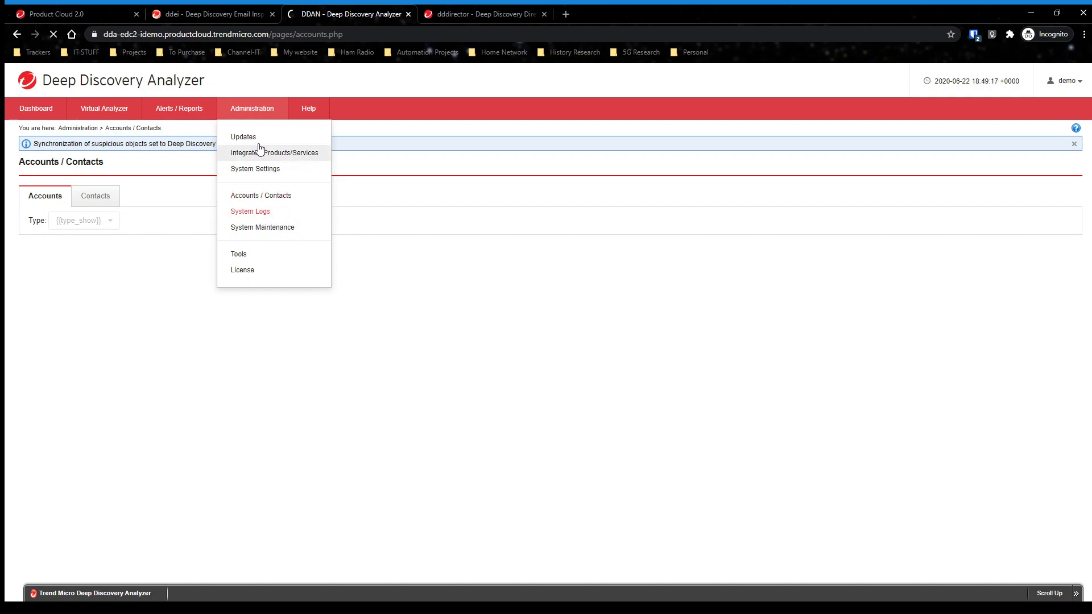
- View the downloadable administration tools, try to open the license page, and return to the tools page
{"action": "mouse_move", "coordinate": [263, 110]}
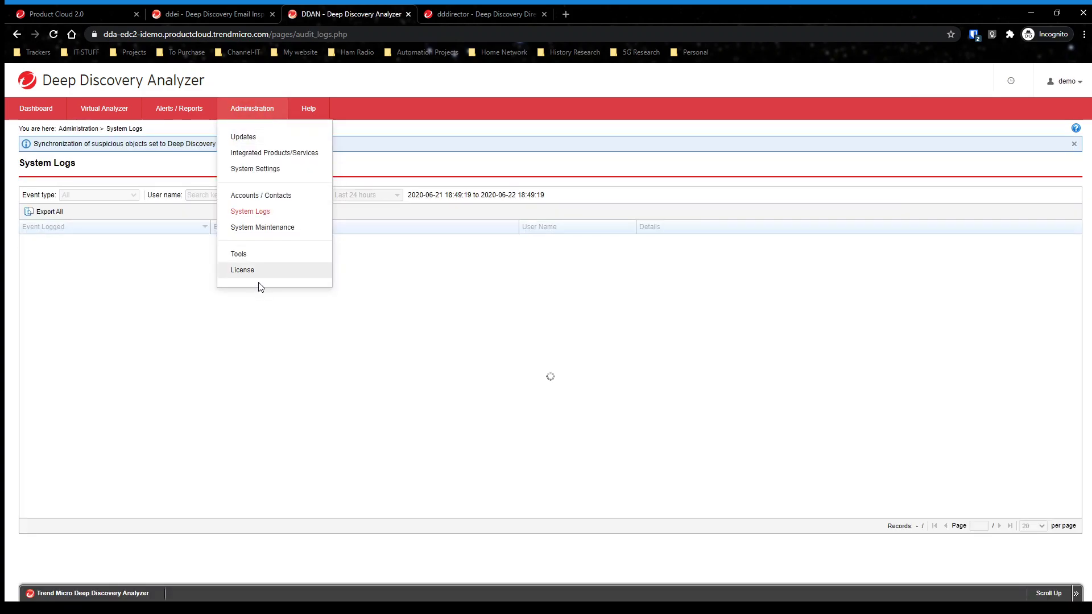
{"action": "left_click", "coordinate": [240, 254]}
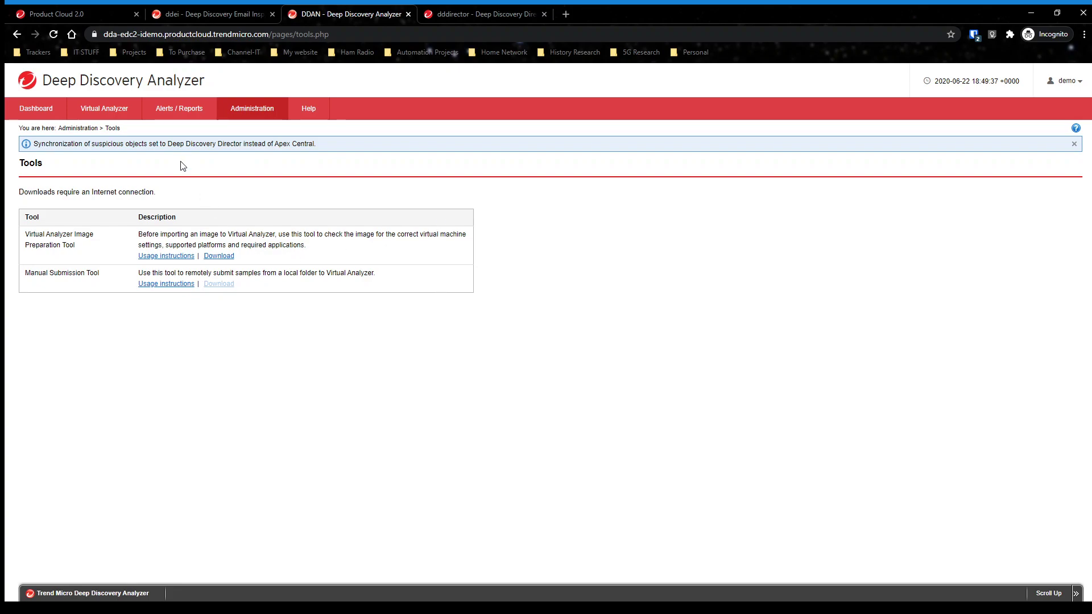
{"action": "mouse_move", "coordinate": [238, 117]}
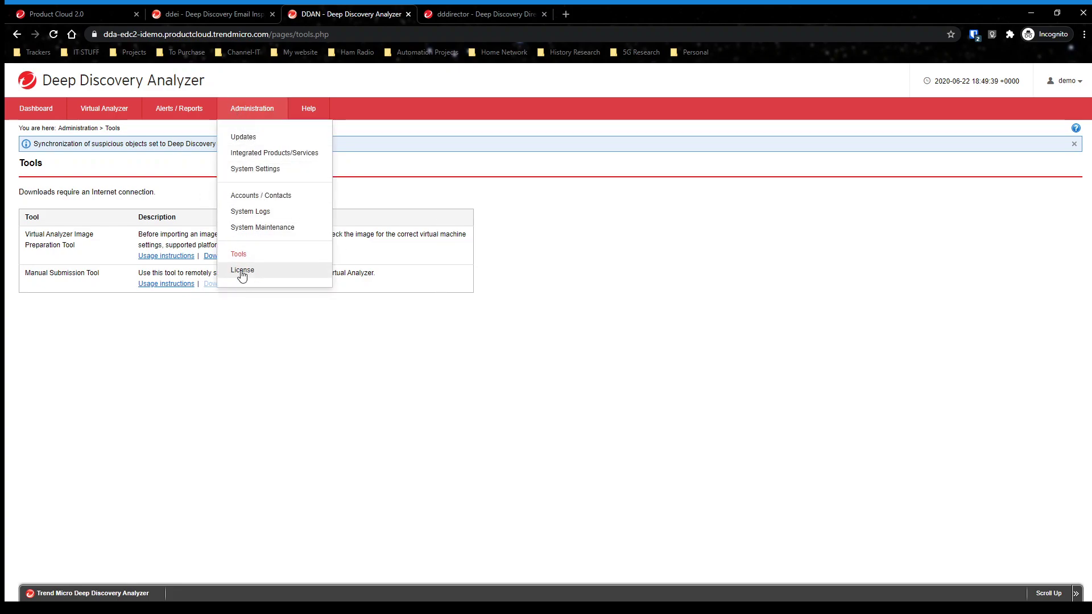
{"action": "left_click", "coordinate": [241, 271]}
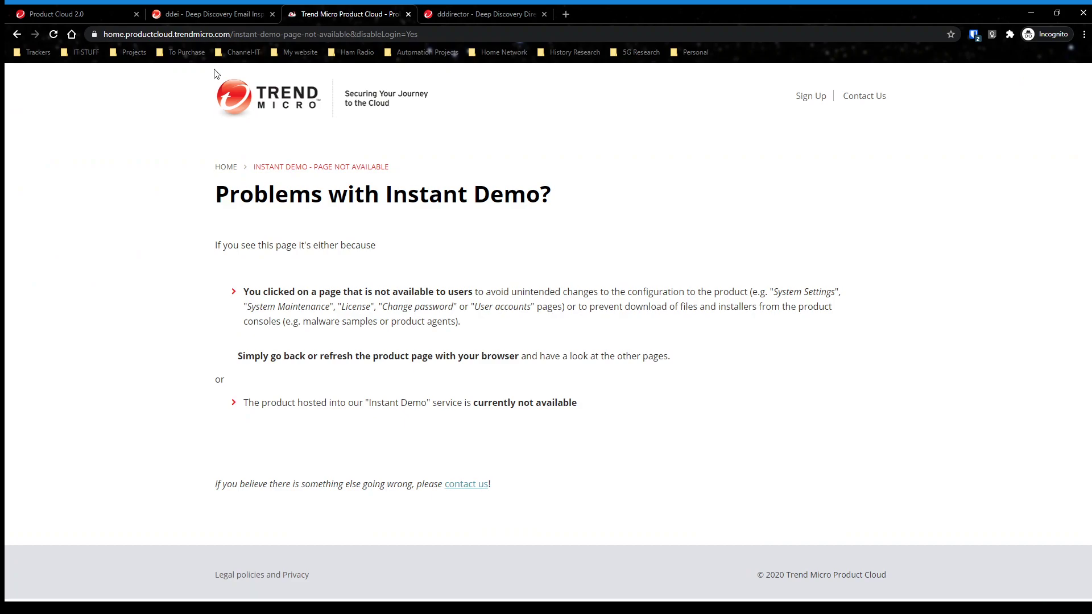
{"action": "left_click", "coordinate": [20, 36]}
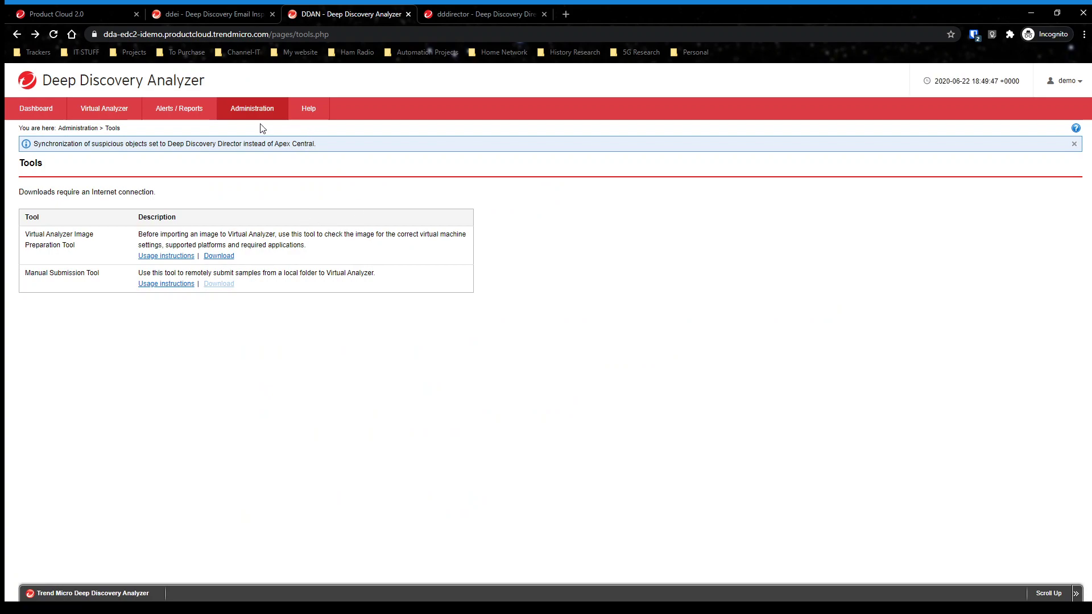
- Return to the Deep Discovery Analyzer dashboard and switch to the Deep Discovery Director console
{"action": "left_click", "coordinate": [30, 109]}
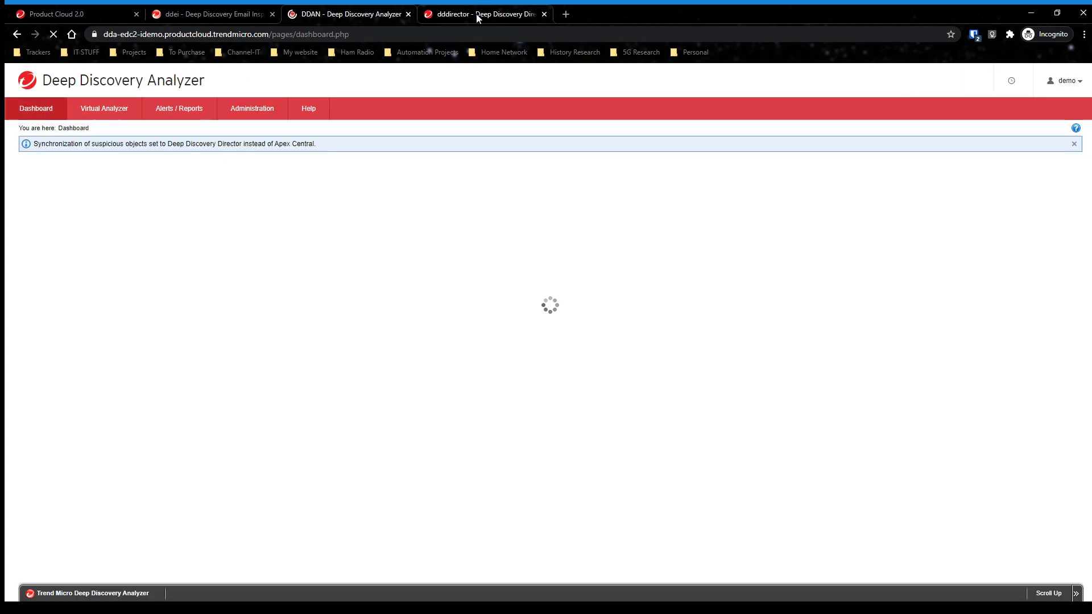
{"action": "left_click", "coordinate": [478, 15]}
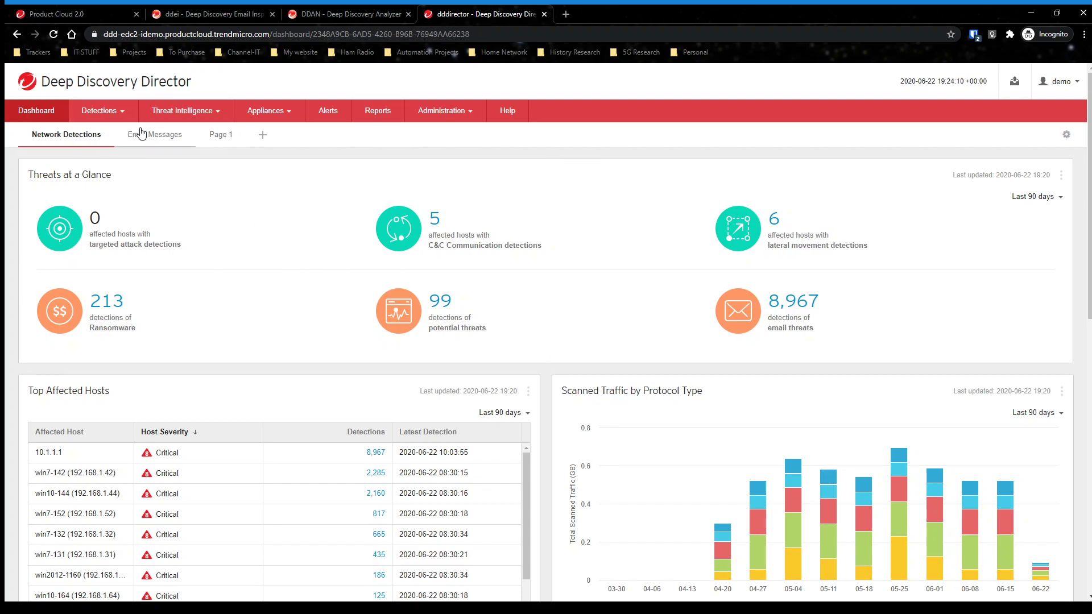
- Review the Network Detections dashboard and view the edit options of the Scanned Traffic by Protocol Type widget without saving changes
{"action": "scroll", "coordinate": [136, 140], "scroll_direction": "down", "scroll_amount": 1}
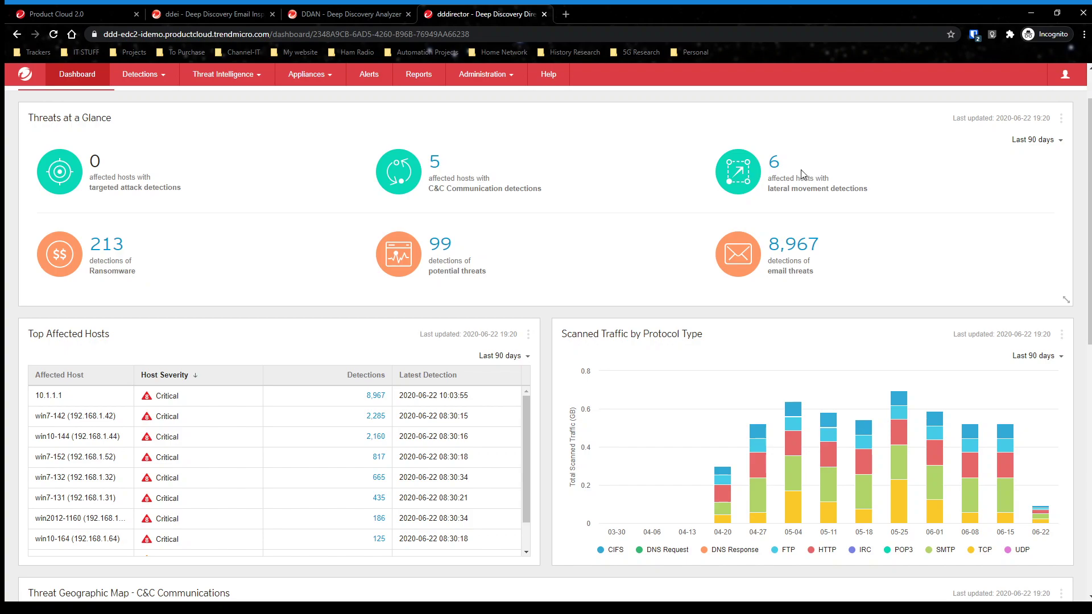
{"action": "scroll", "coordinate": [896, 199], "scroll_direction": "down", "scroll_amount": 3}
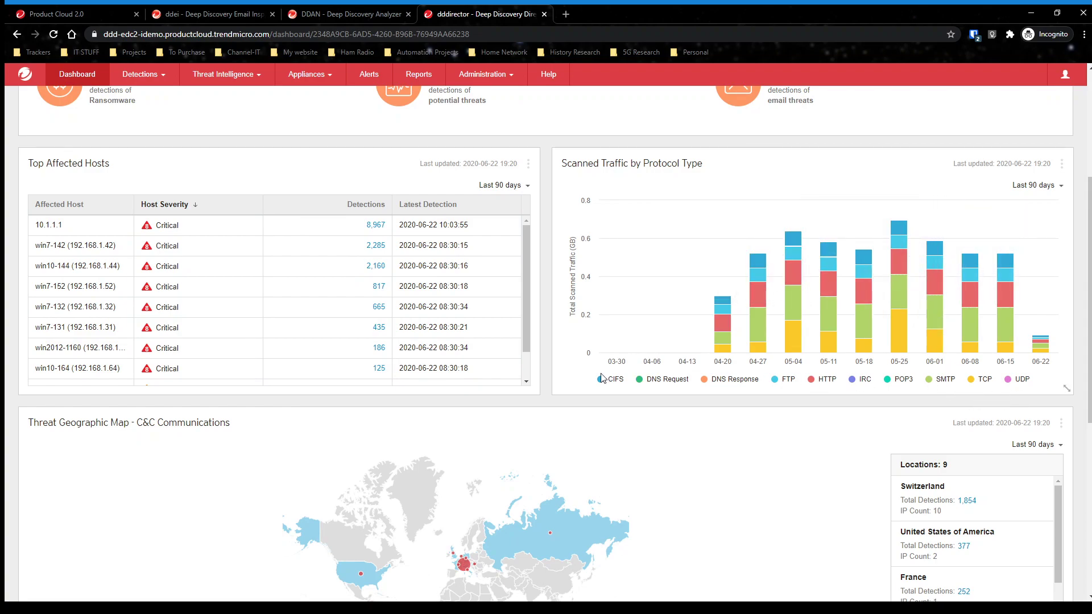
{"action": "scroll", "coordinate": [1029, 251], "scroll_direction": "down", "scroll_amount": 1}
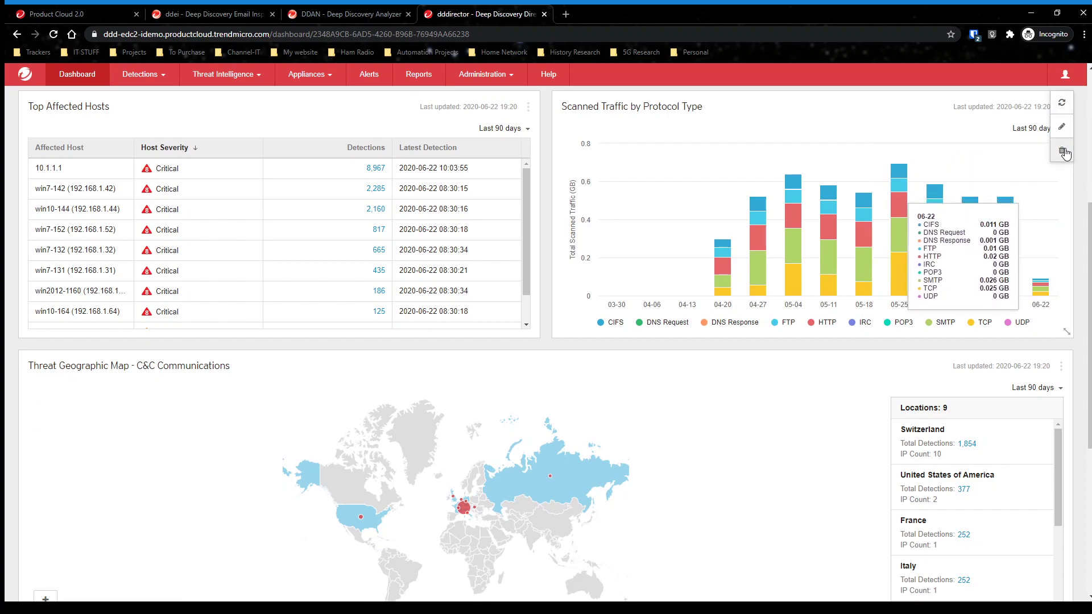
{"action": "left_click", "coordinate": [1061, 127]}
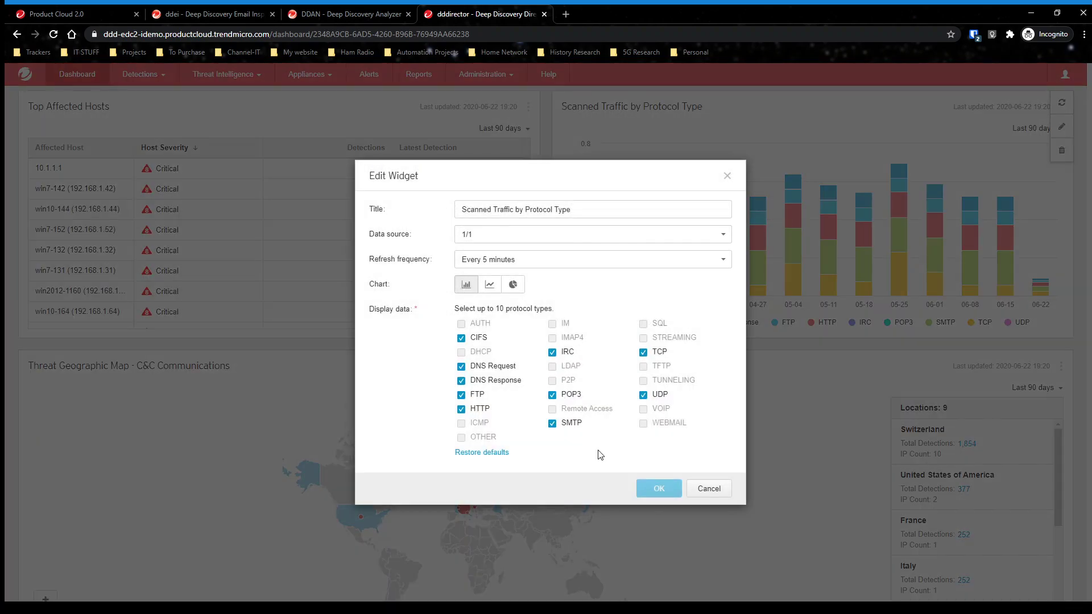
{"action": "left_click", "coordinate": [490, 286]}
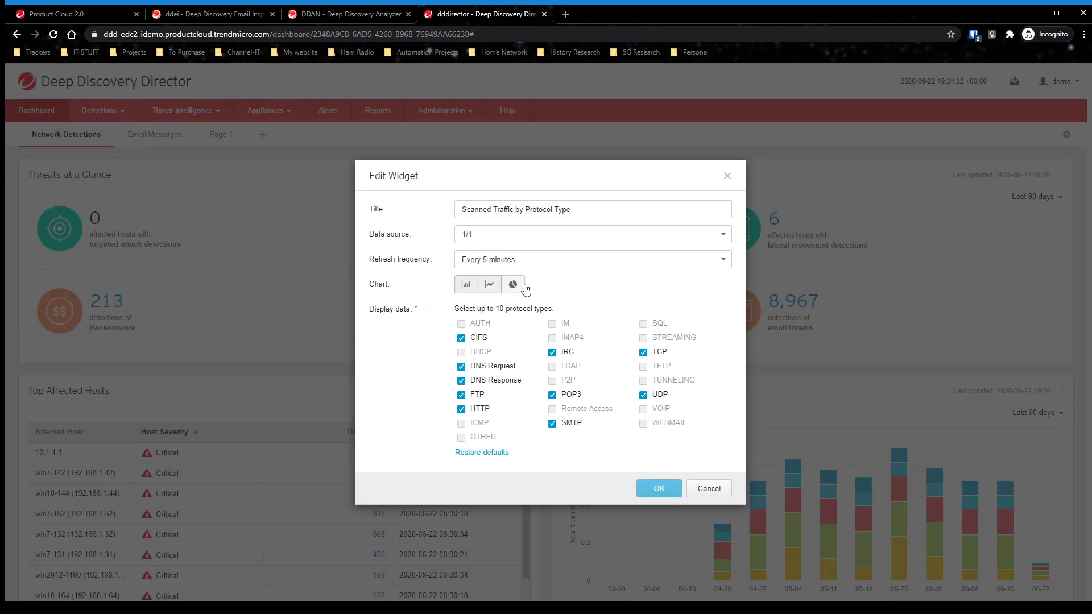
{"action": "left_click", "coordinate": [726, 176]}
- Examine the C&C Communications threat geographic map and its list of locations
{"action": "scroll", "coordinate": [819, 438], "scroll_direction": "down", "scroll_amount": 5}
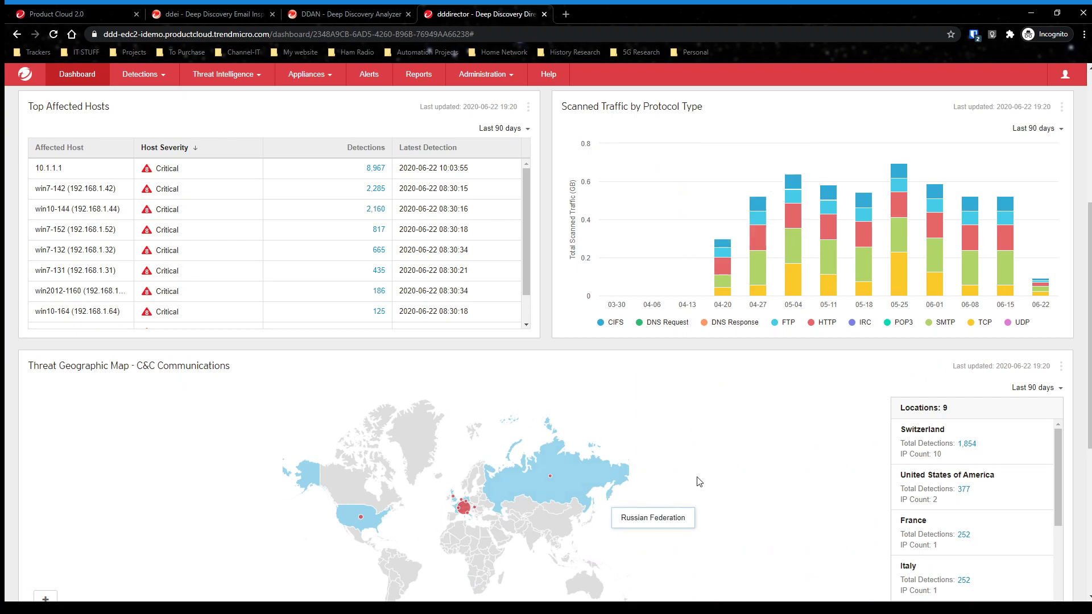
{"action": "scroll", "coordinate": [1007, 512], "scroll_direction": "down", "scroll_amount": 3}
{"action": "scroll", "coordinate": [1005, 516], "scroll_direction": "down", "scroll_amount": 3}
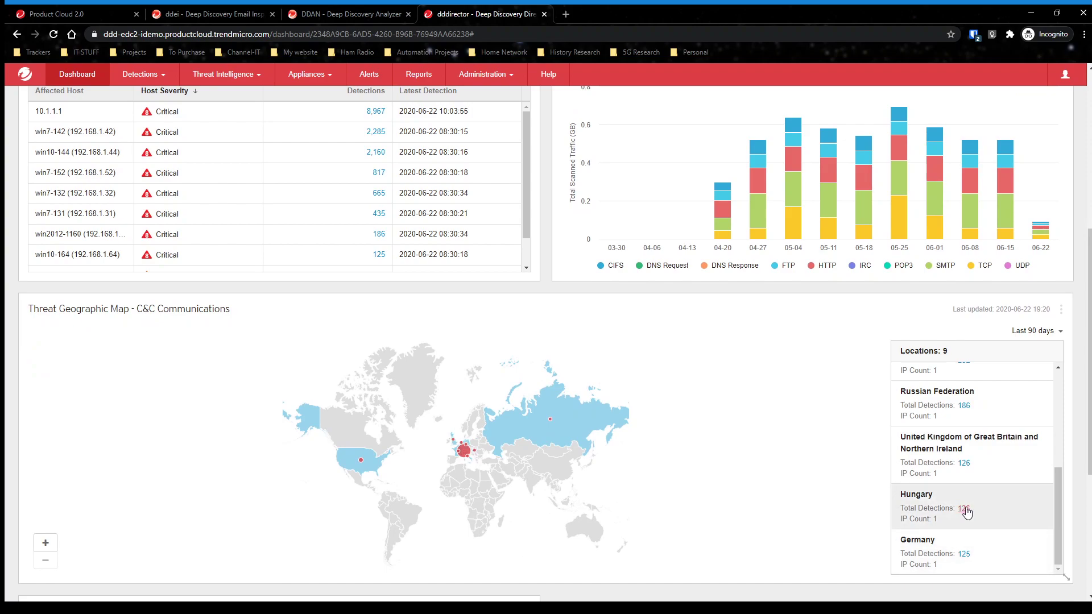
{"action": "scroll", "coordinate": [969, 509], "scroll_direction": "up", "scroll_amount": 5}
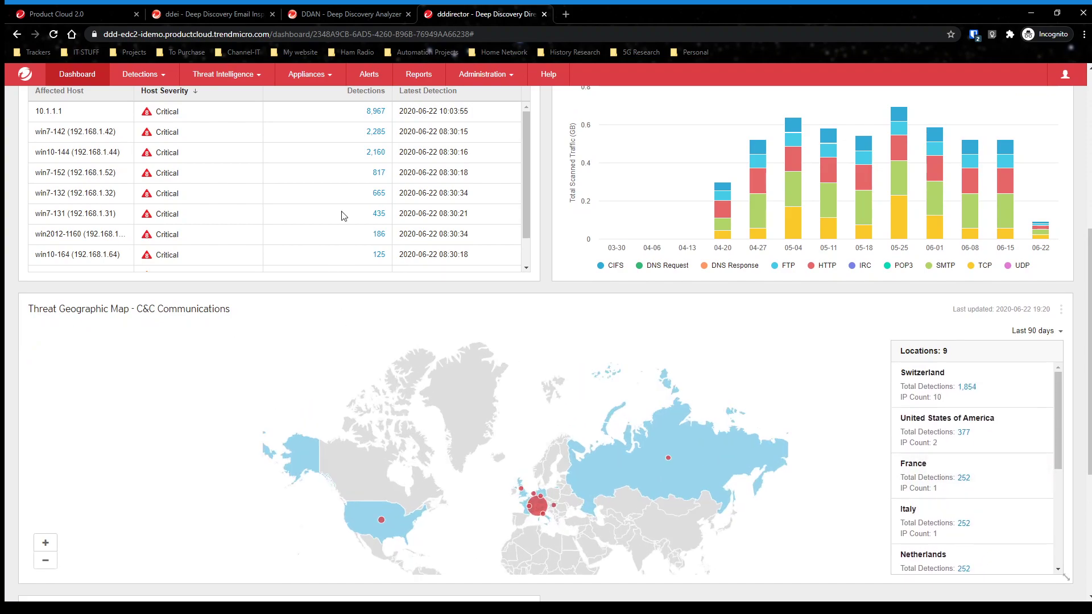
{"action": "scroll", "coordinate": [317, 214], "scroll_direction": "up", "scroll_amount": 5}
{"action": "scroll", "coordinate": [238, 161], "scroll_direction": "up", "scroll_amount": 1}
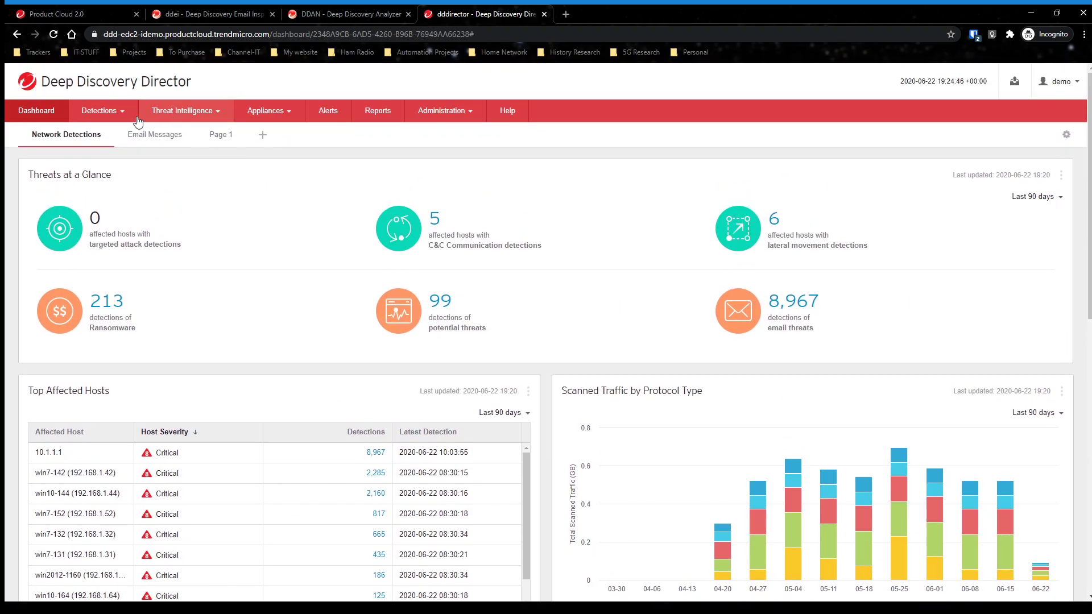
- Review the Email Messages dashboard, including the detection summary, advanced threat indicators, attack sources and YARA rule detections
{"action": "left_click", "coordinate": [153, 136]}
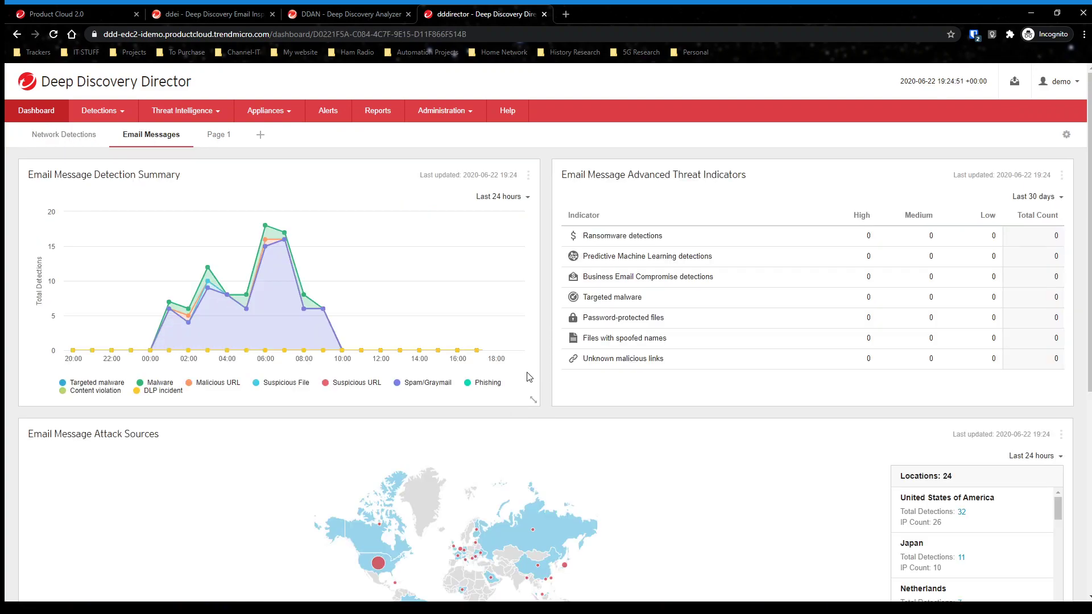
{"action": "scroll", "coordinate": [772, 261], "scroll_direction": "down", "scroll_amount": 1}
{"action": "scroll", "coordinate": [772, 261], "scroll_direction": "up", "scroll_amount": 1}
{"action": "scroll", "coordinate": [770, 237], "scroll_direction": "down", "scroll_amount": 2}
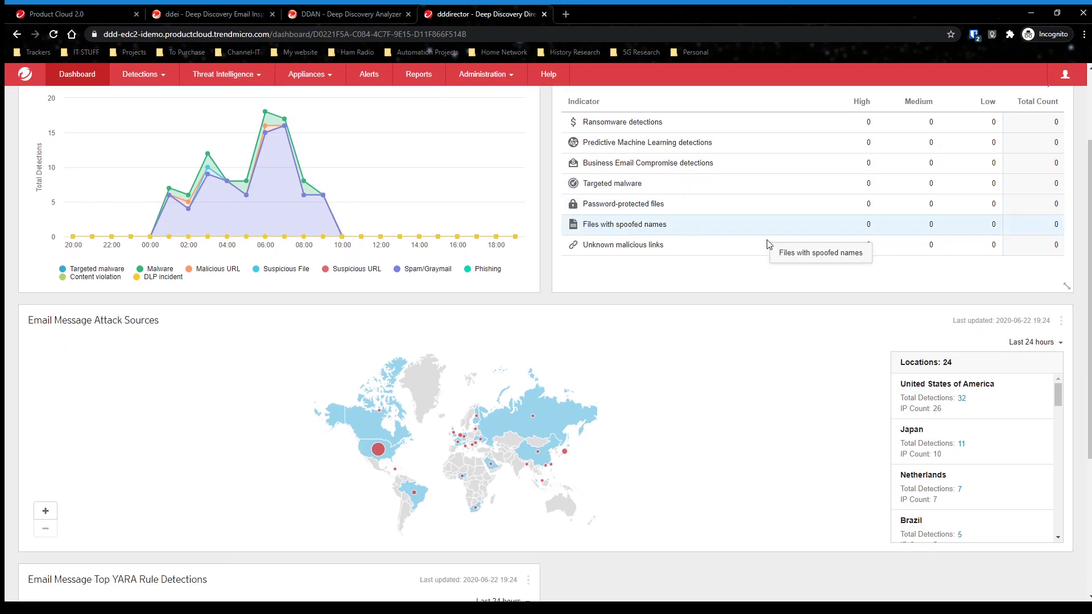
{"action": "scroll", "coordinate": [770, 246], "scroll_direction": "up", "scroll_amount": 2}
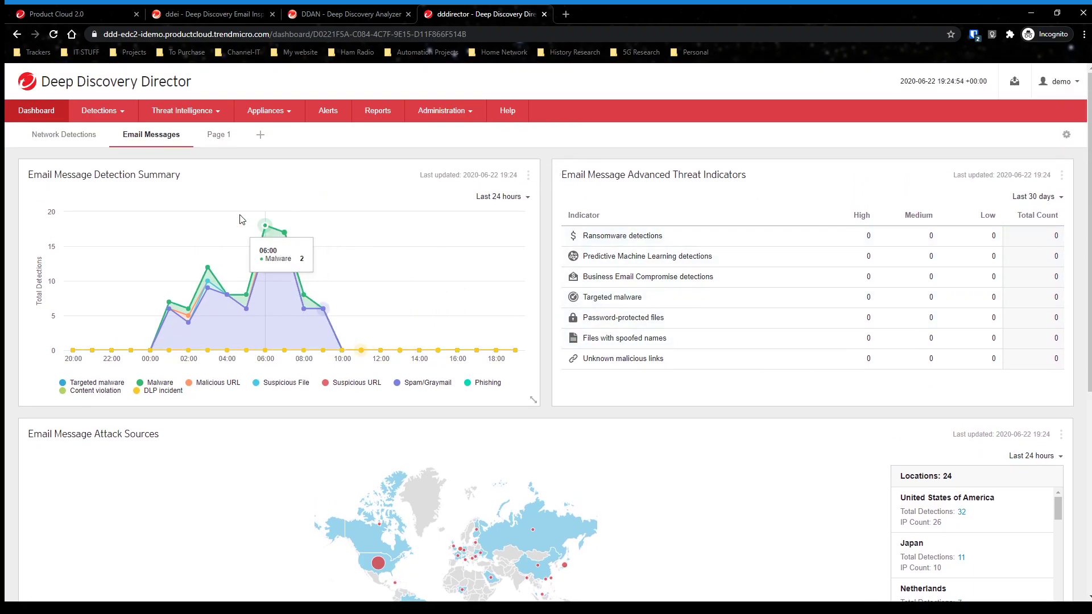
{"action": "scroll", "coordinate": [284, 315], "scroll_direction": "down", "scroll_amount": 4}
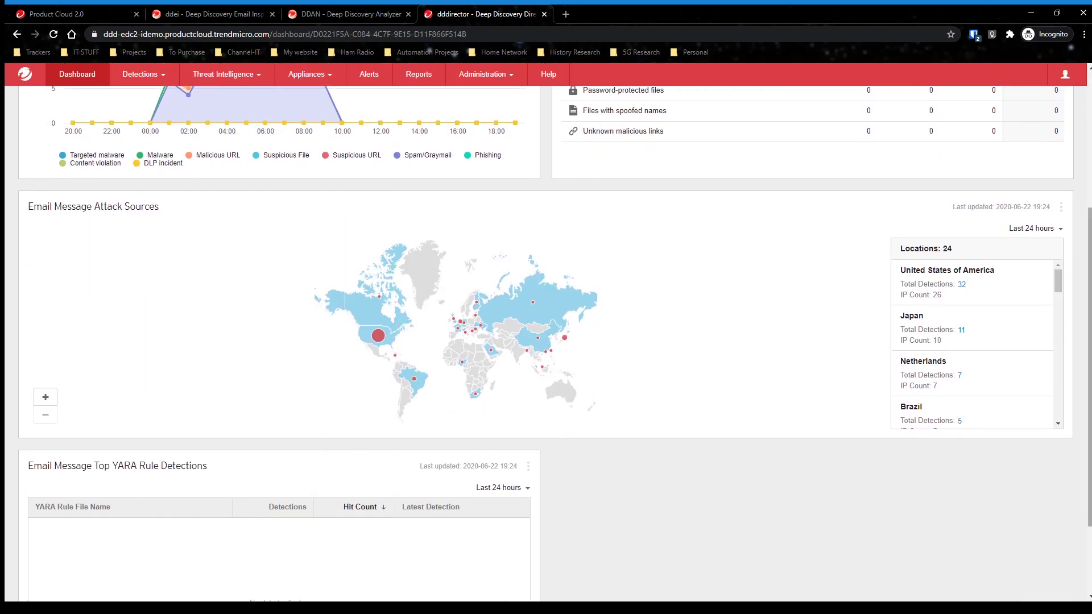
{"action": "scroll", "coordinate": [987, 321], "scroll_direction": "down", "scroll_amount": 1}
{"action": "scroll", "coordinate": [472, 580], "scroll_direction": "up", "scroll_amount": 5}
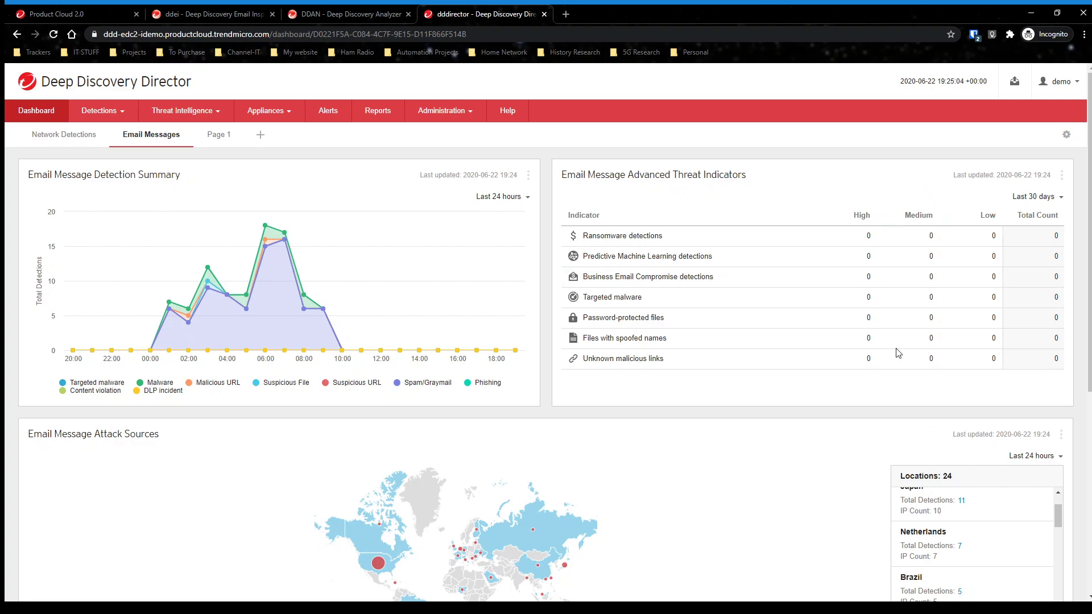
- View the Affected Hosts list, and open the Network Detections list sorted by destination host
{"action": "left_click", "coordinate": [98, 110]}
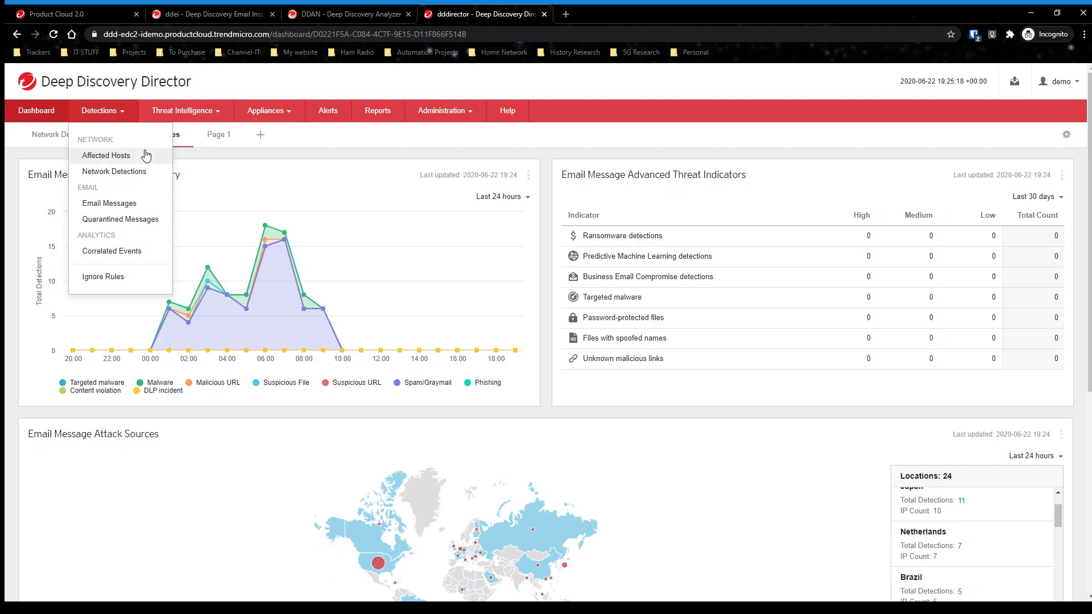
{"action": "left_click", "coordinate": [108, 156]}
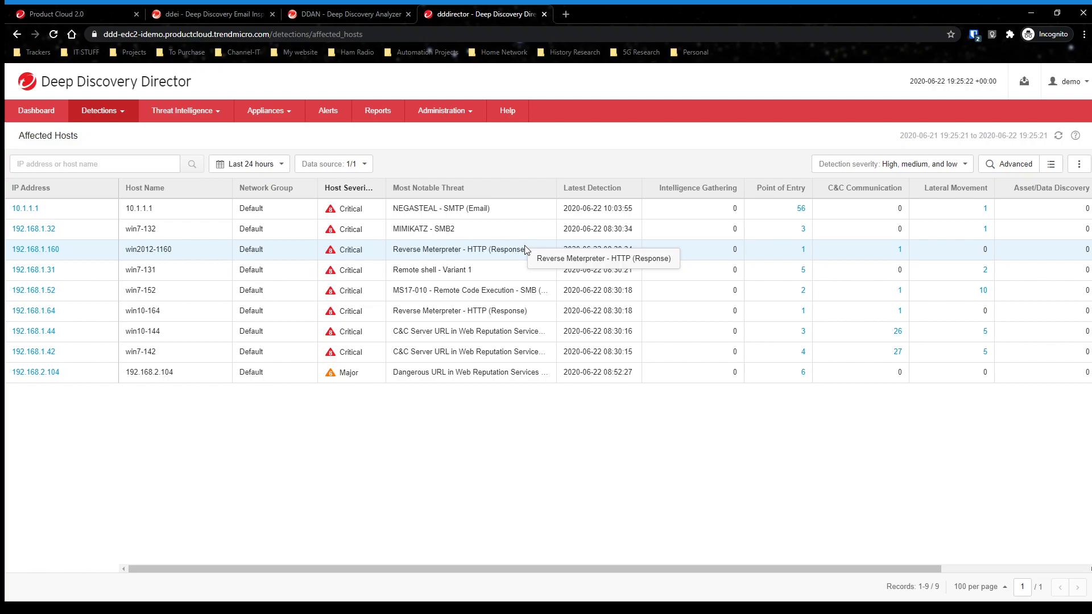
{"action": "left_click", "coordinate": [113, 111]}
{"action": "left_click", "coordinate": [114, 171]}
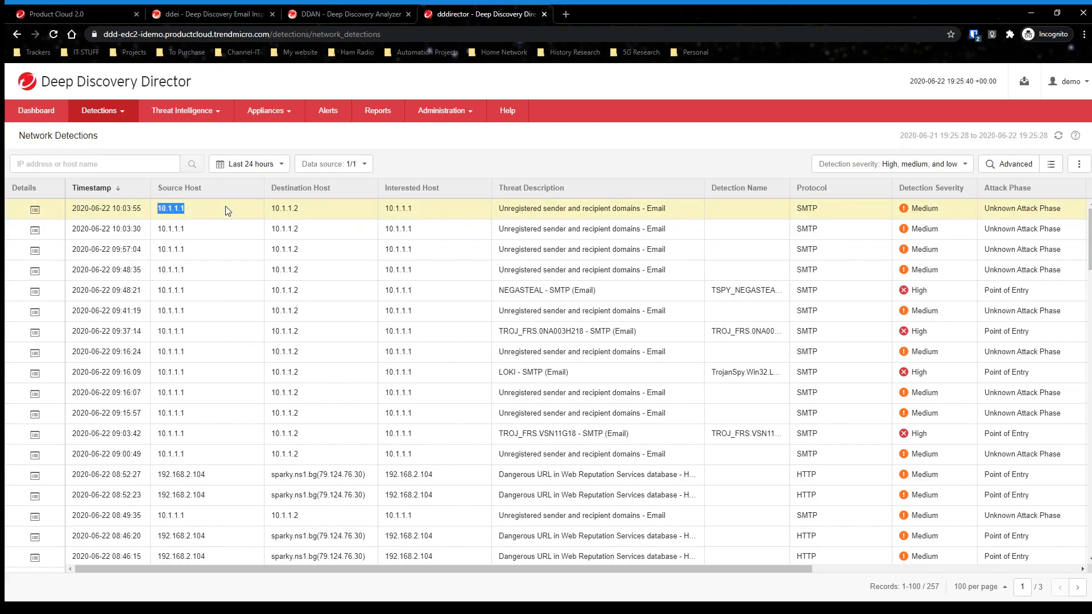
{"action": "left_click", "coordinate": [318, 188]}
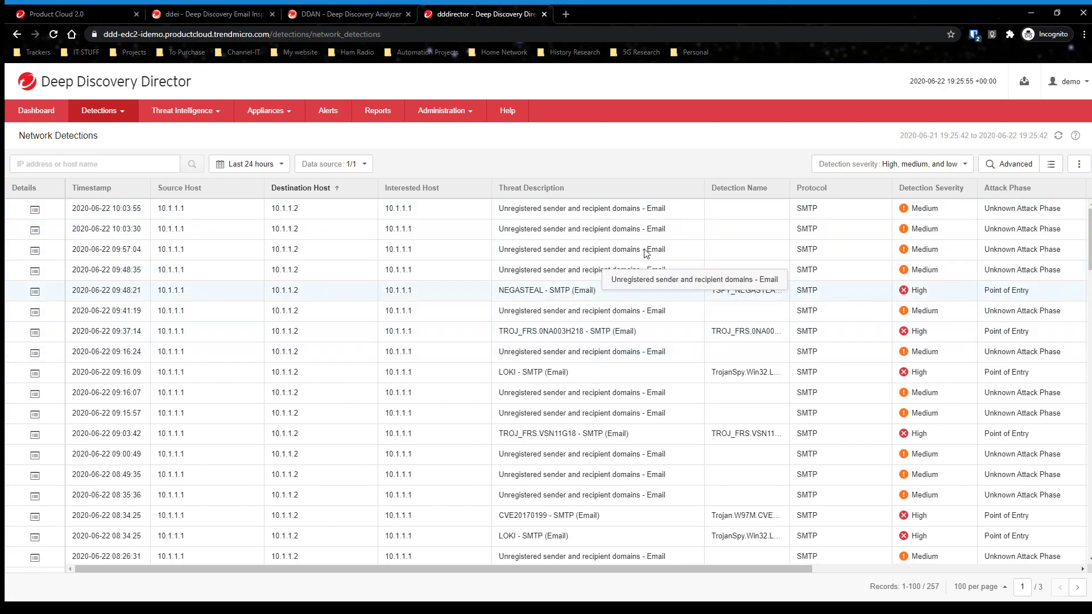
- Go through the network detections up to page 3 and widen the Destination Host column to show full host names
{"action": "scroll", "coordinate": [804, 378], "scroll_direction": "down", "scroll_amount": 10}
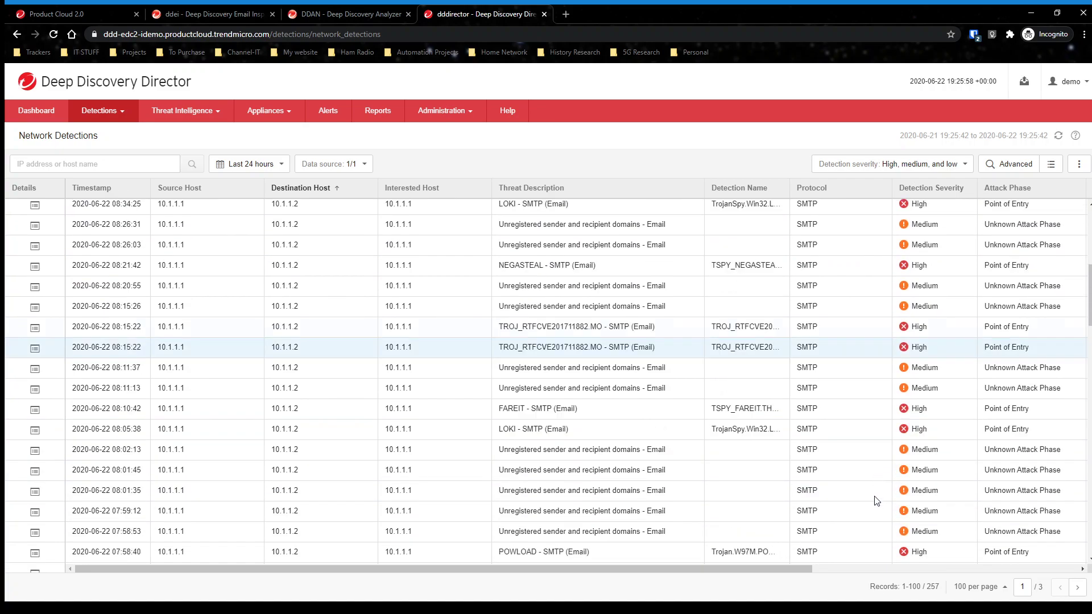
{"action": "scroll", "coordinate": [876, 500], "scroll_direction": "down", "scroll_amount": 10}
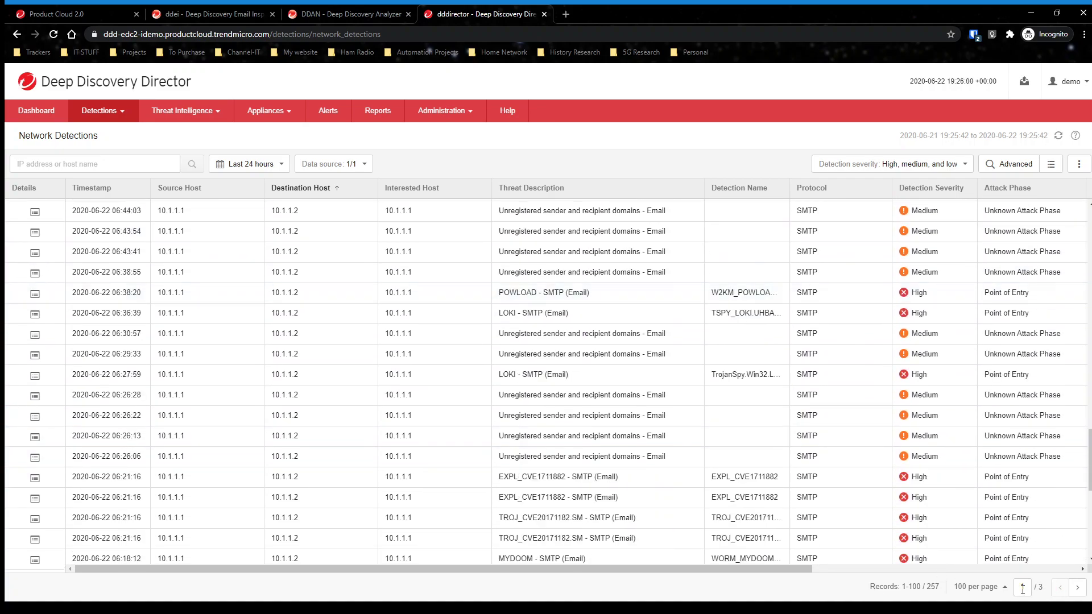
{"action": "left_click", "coordinate": [1077, 586]}
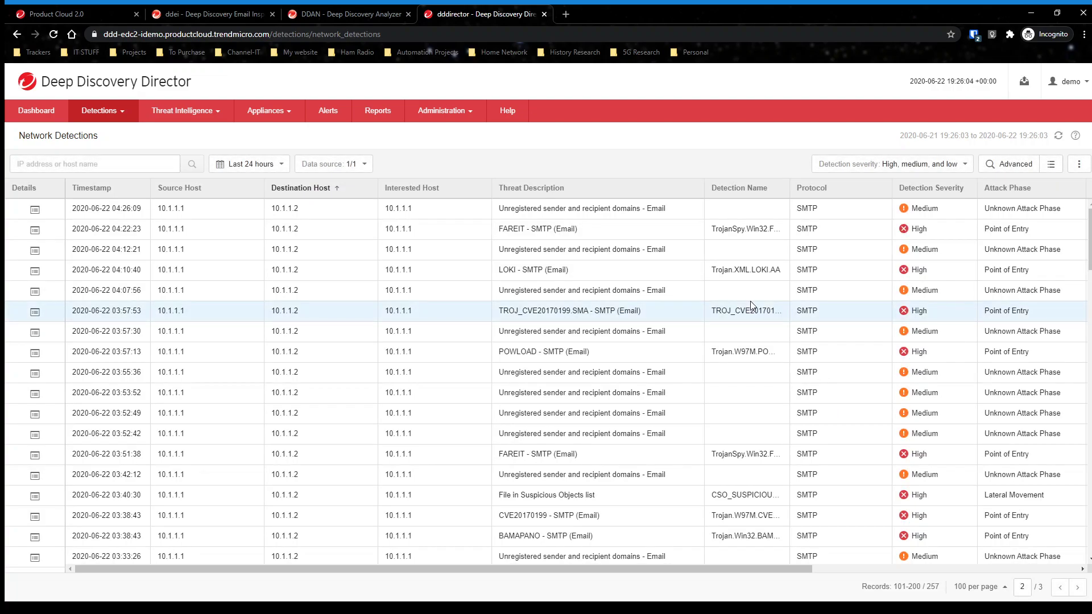
{"action": "scroll", "coordinate": [750, 305], "scroll_direction": "down", "scroll_amount": 8}
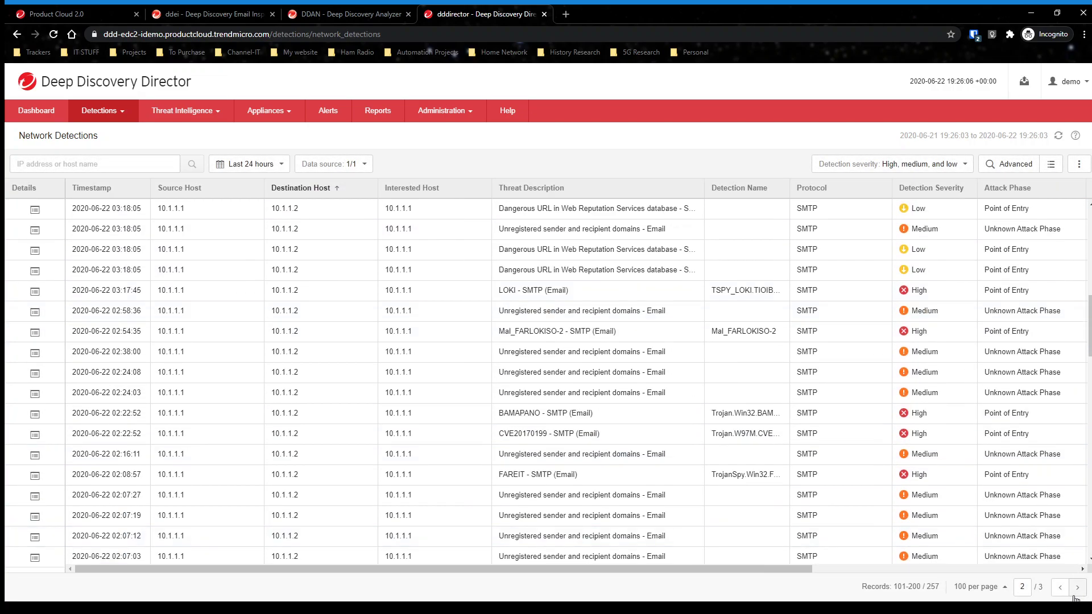
{"action": "left_click", "coordinate": [1076, 586]}
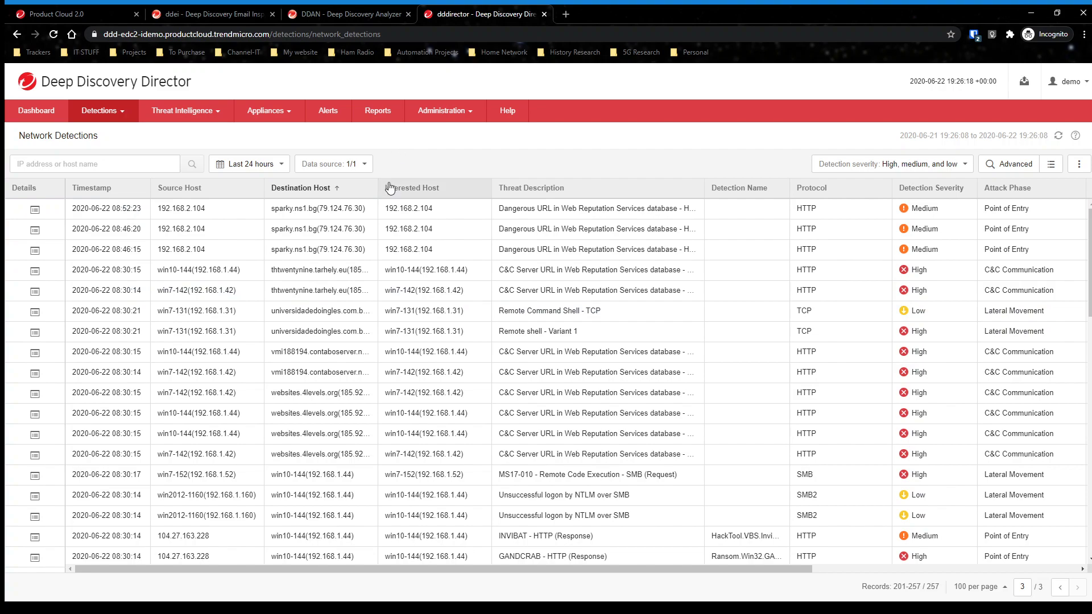
{"action": "left_click_drag", "start_coordinate": [379, 190], "coordinate": [452, 188]}
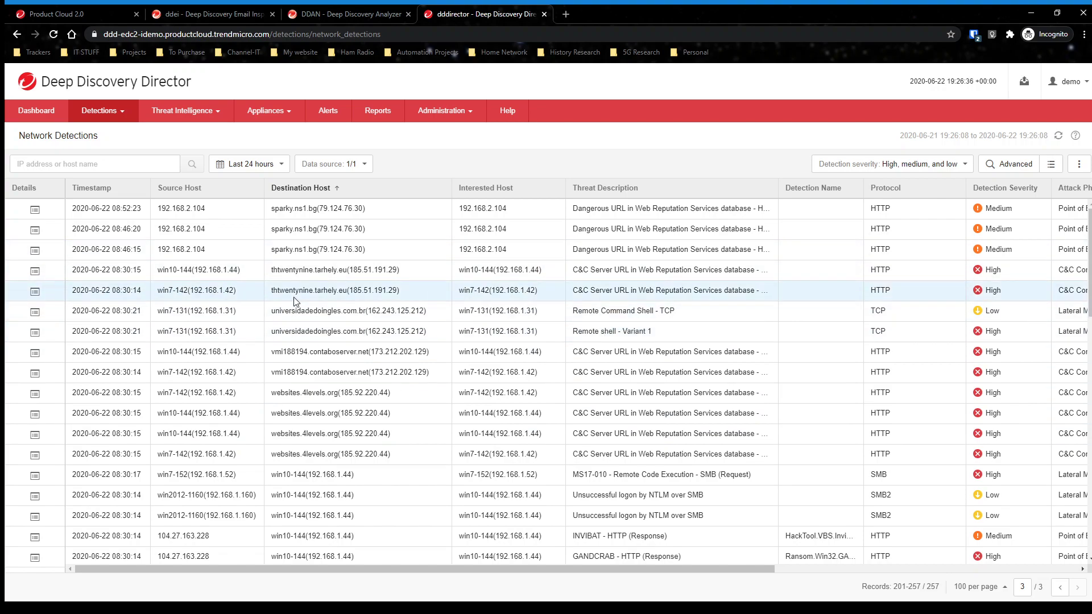
- View the Email Messages detections and the Quarantined Messages list
{"action": "left_click", "coordinate": [103, 106]}
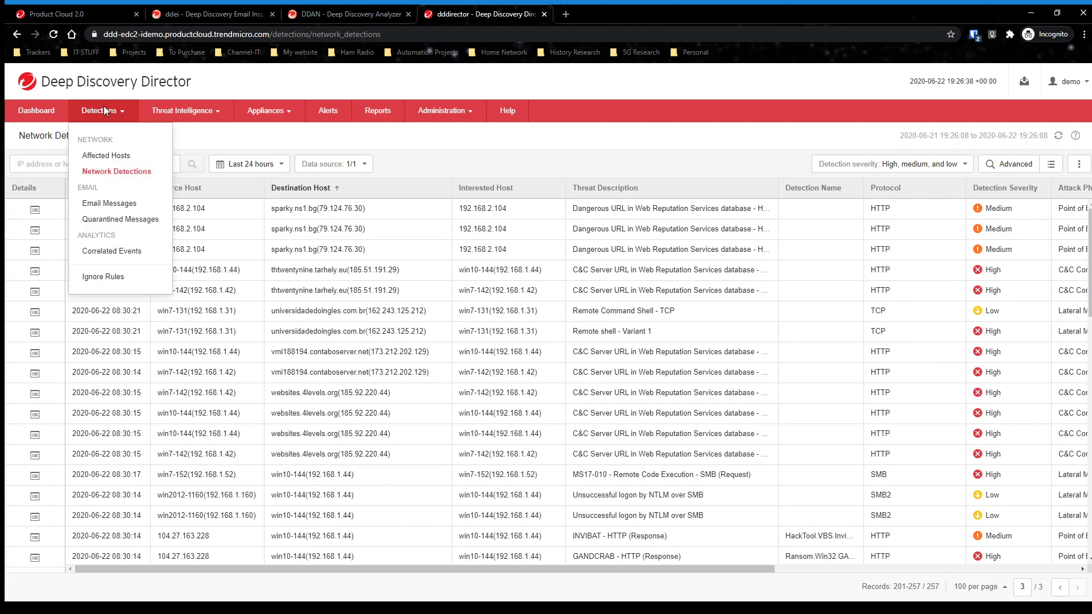
{"action": "left_click", "coordinate": [118, 205]}
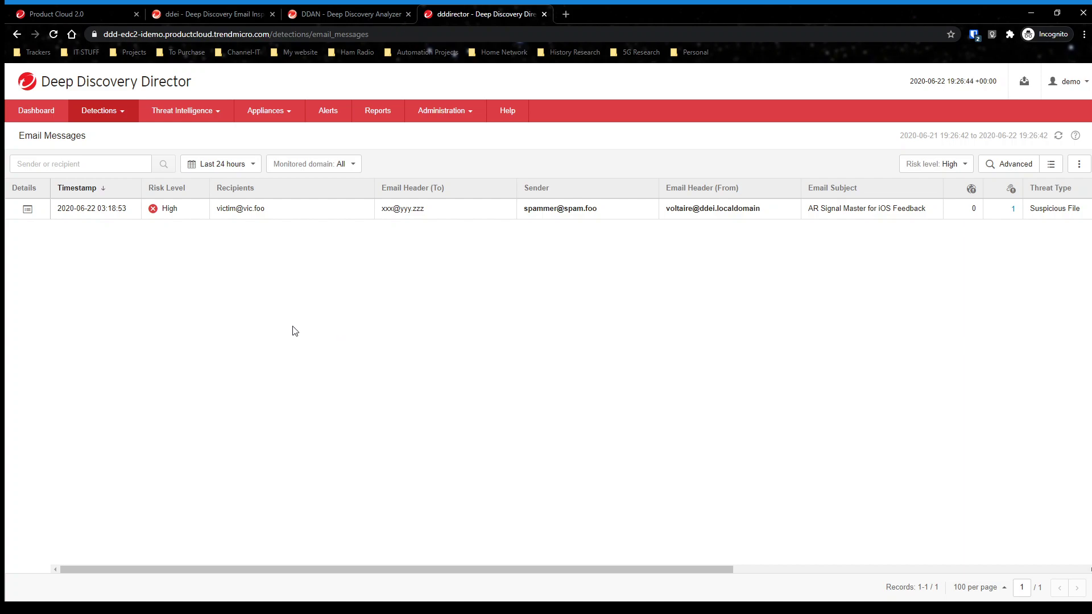
{"action": "left_click", "coordinate": [106, 111]}
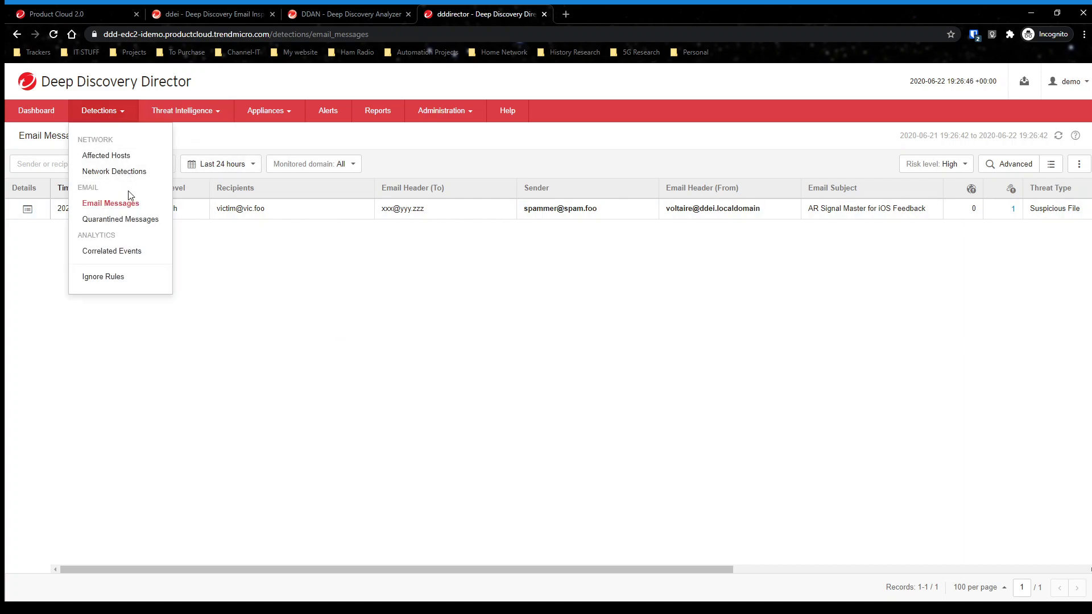
{"action": "left_click", "coordinate": [94, 220]}
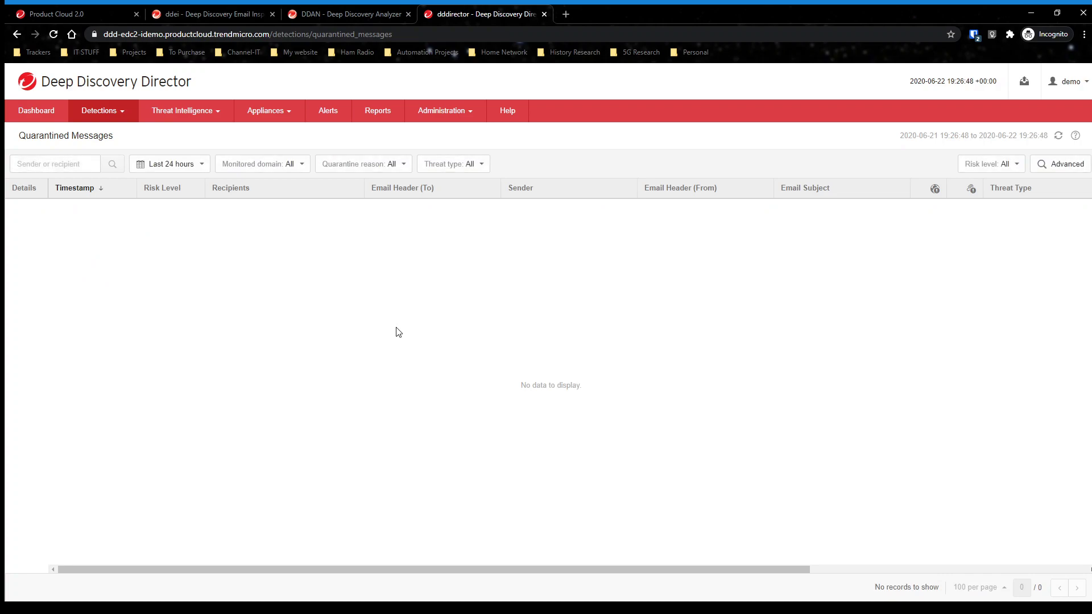
- Open the Correlated Events list and set its time range to the last 60 days
{"action": "left_click", "coordinate": [118, 116]}
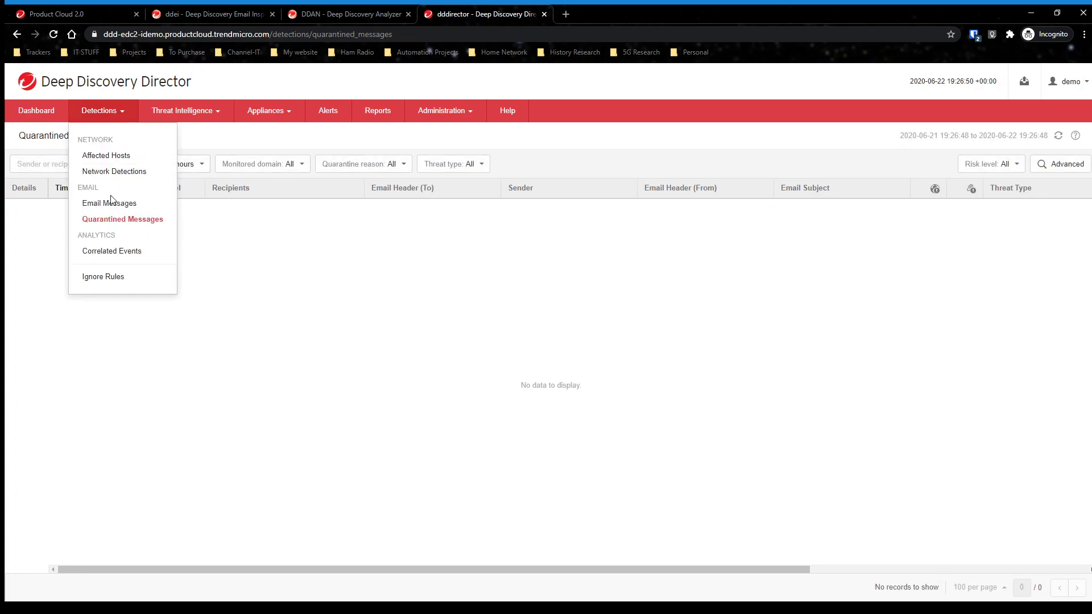
{"action": "left_click", "coordinate": [132, 256]}
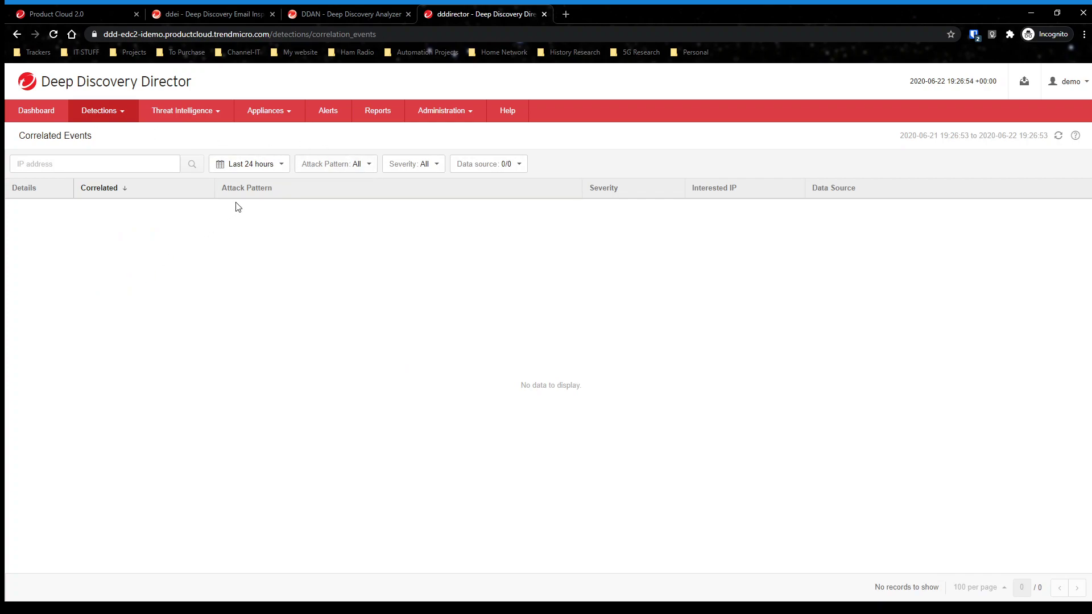
{"action": "left_click", "coordinate": [267, 166]}
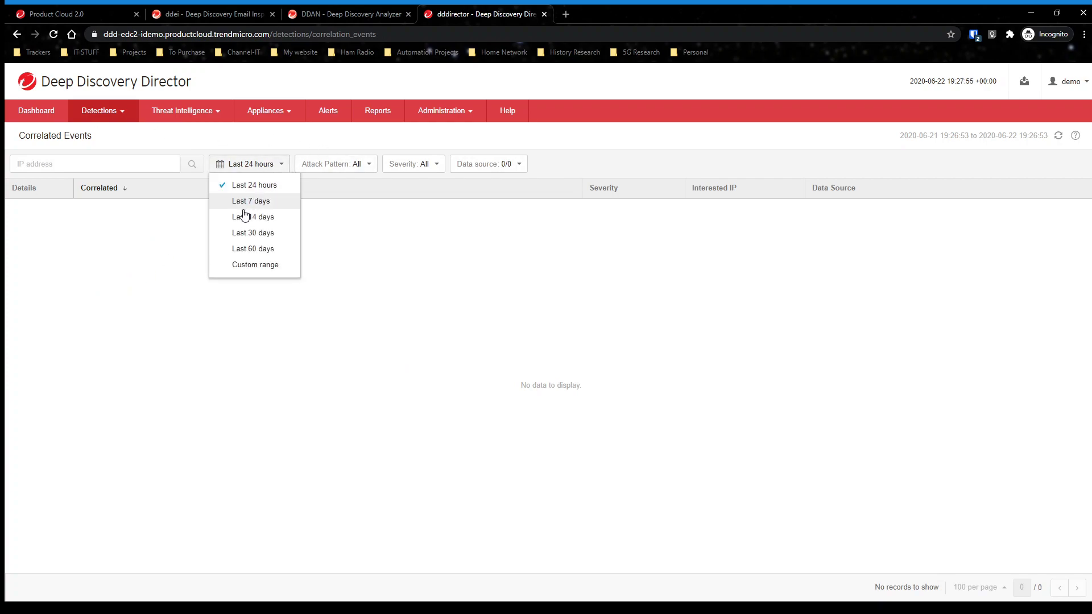
{"action": "left_click", "coordinate": [244, 249]}
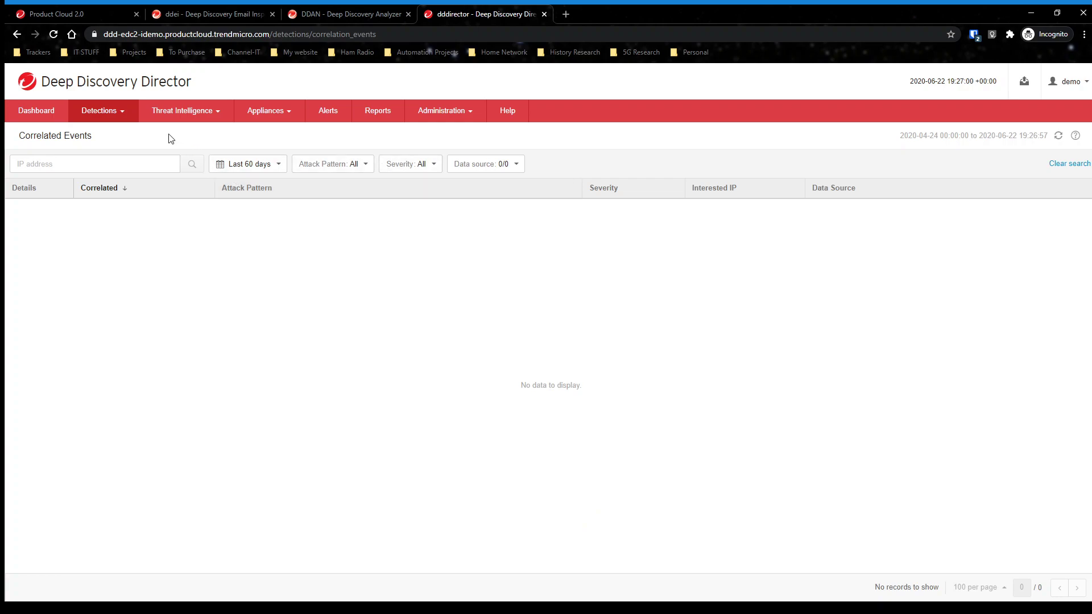
- View the Ignore Rules for detections and the Synchronized Suspicious Objects list under Product Intelligence
{"action": "left_click", "coordinate": [125, 118]}
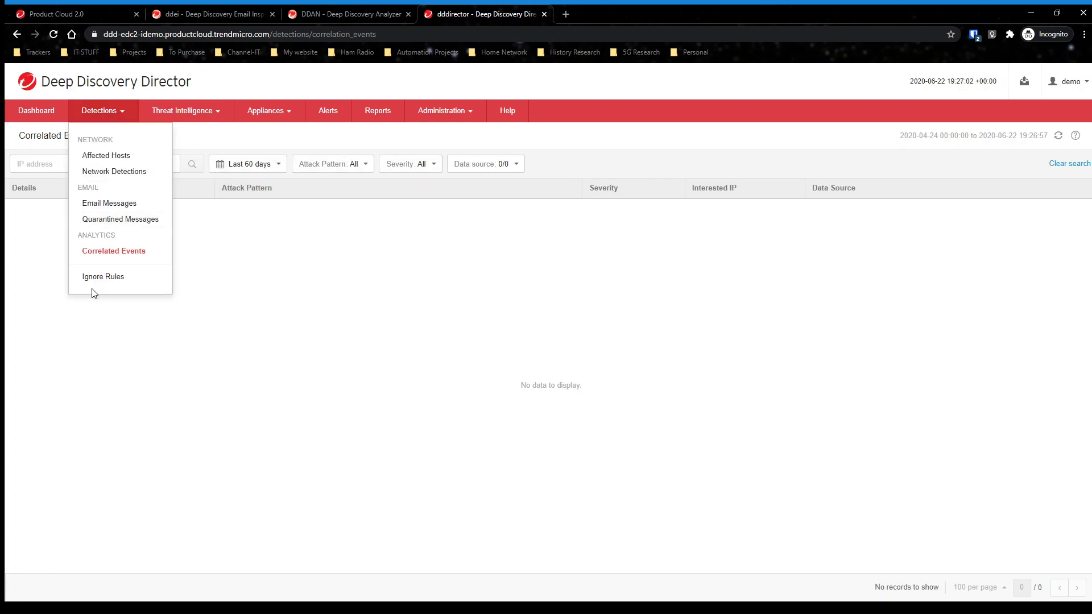
{"action": "left_click", "coordinate": [104, 277]}
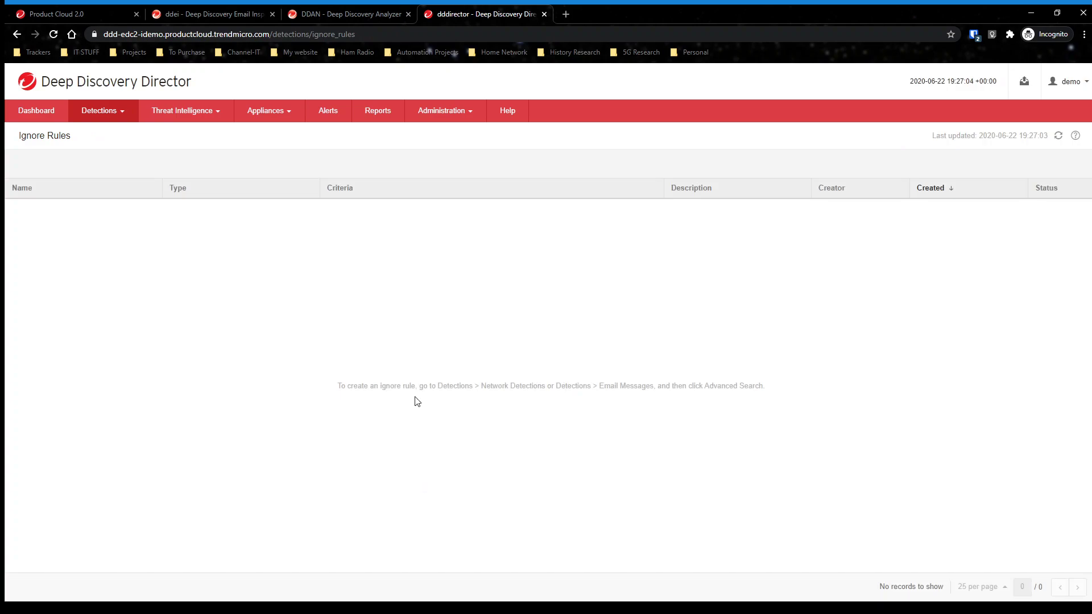
{"action": "left_click", "coordinate": [200, 110]}
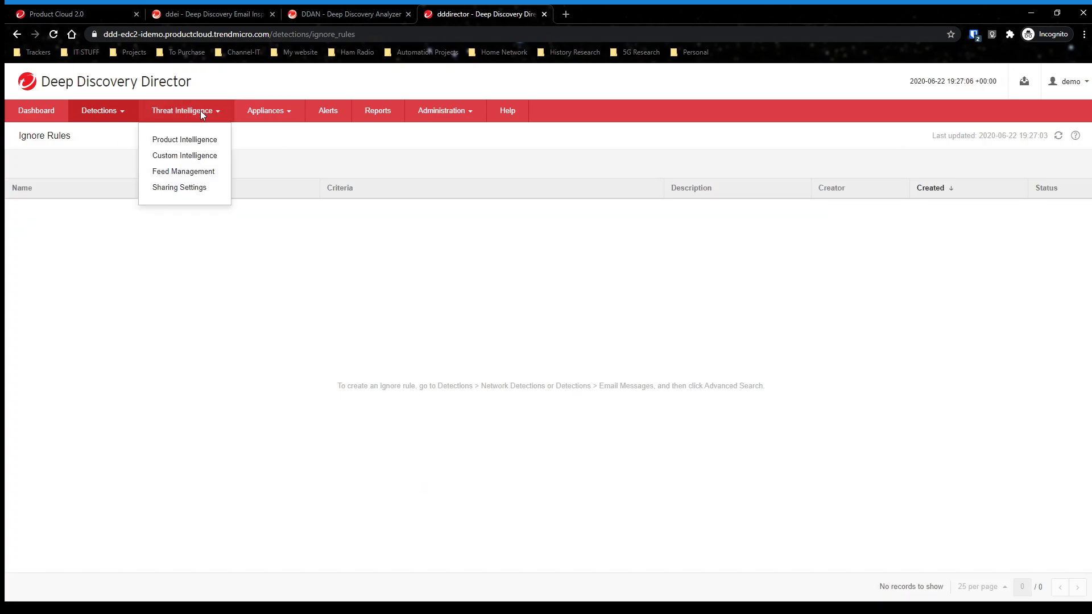
{"action": "left_click", "coordinate": [182, 141]}
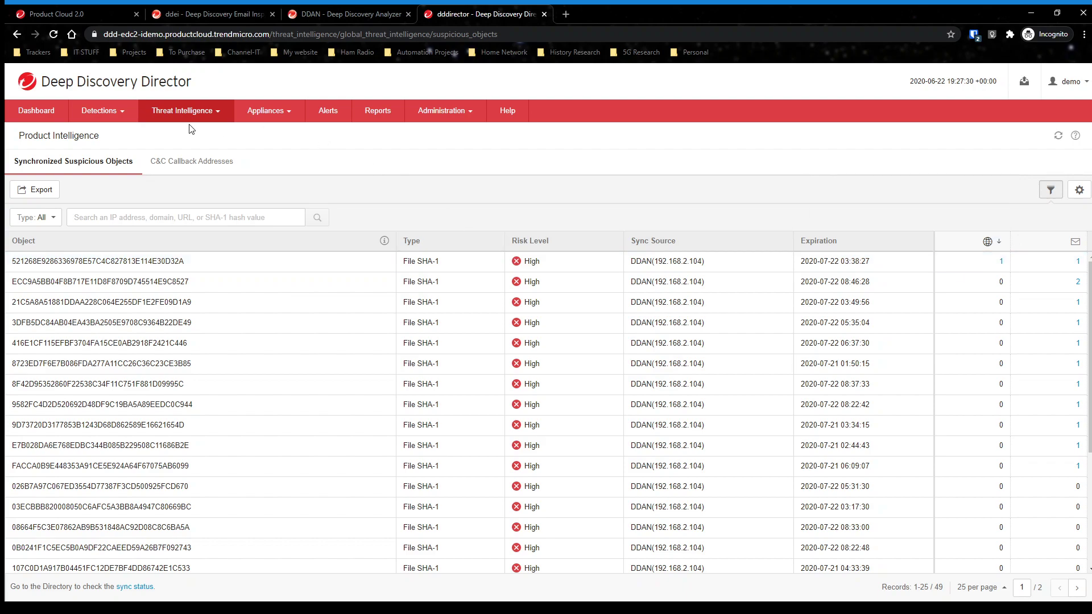
- Look through the C&C Callback Addresses list in Product Intelligence
{"action": "left_click", "coordinate": [192, 161]}
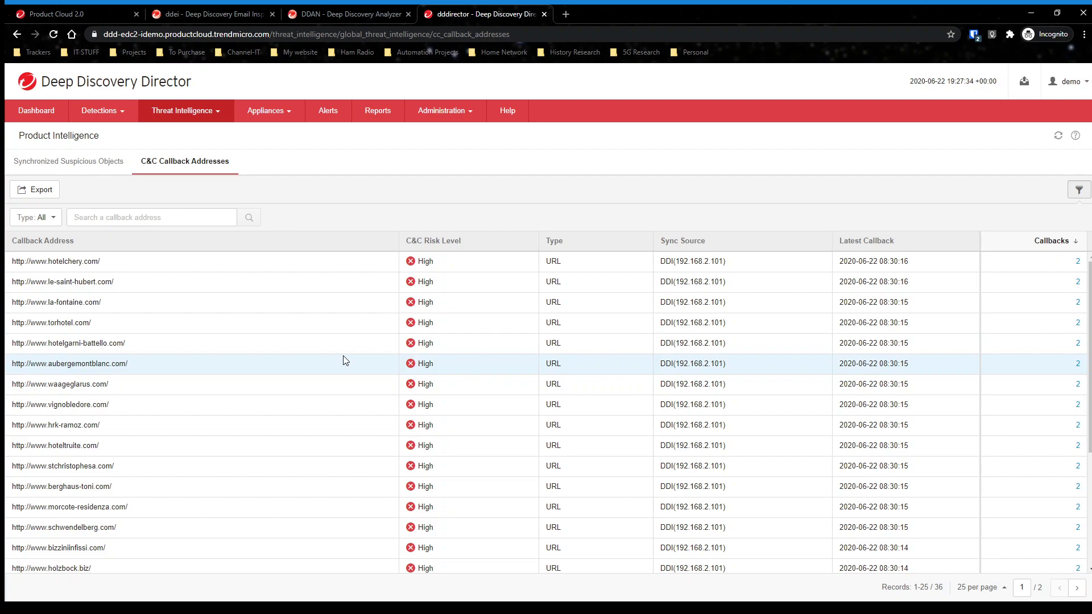
{"action": "scroll", "coordinate": [343, 358], "scroll_direction": "down", "scroll_amount": 5}
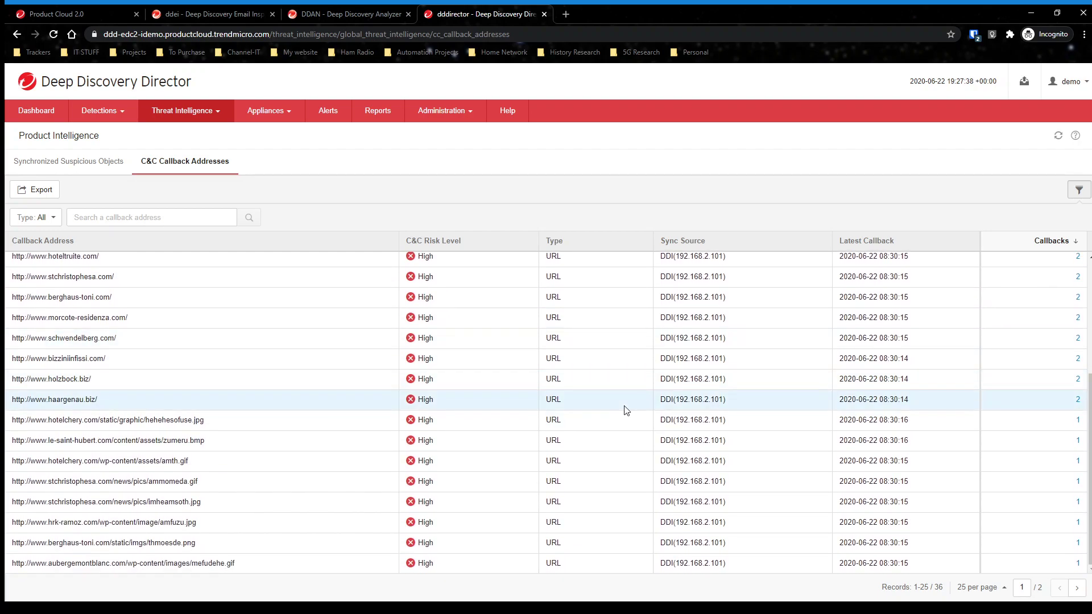
{"action": "scroll", "coordinate": [625, 409], "scroll_direction": "up", "scroll_amount": 5}
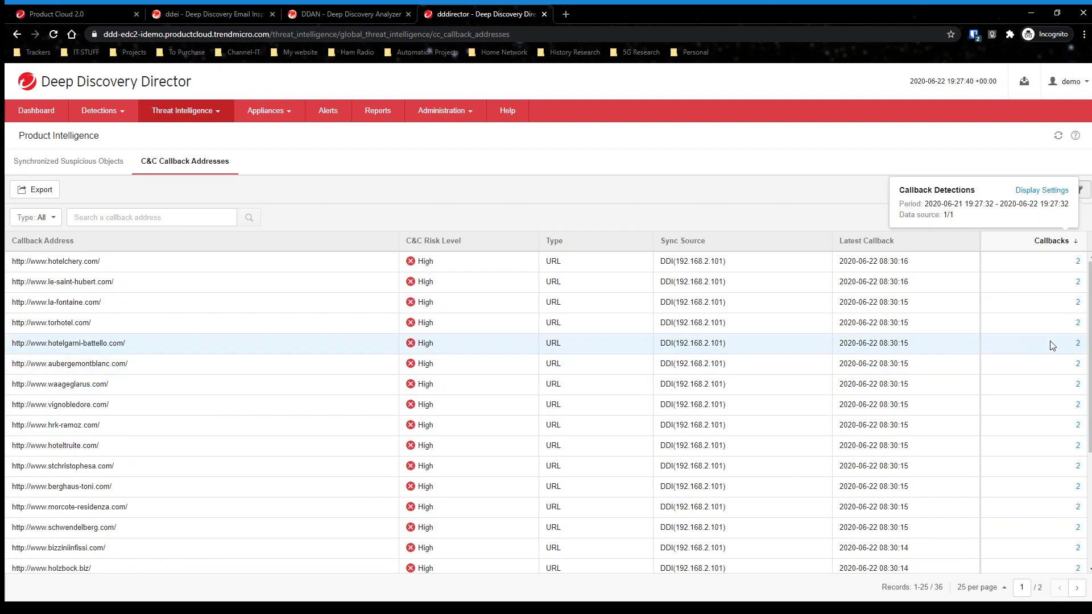
- View the Custom Intelligence pages for YARA rules, STIX, user-defined suspicious objects and exceptions
{"action": "left_click", "coordinate": [183, 108]}
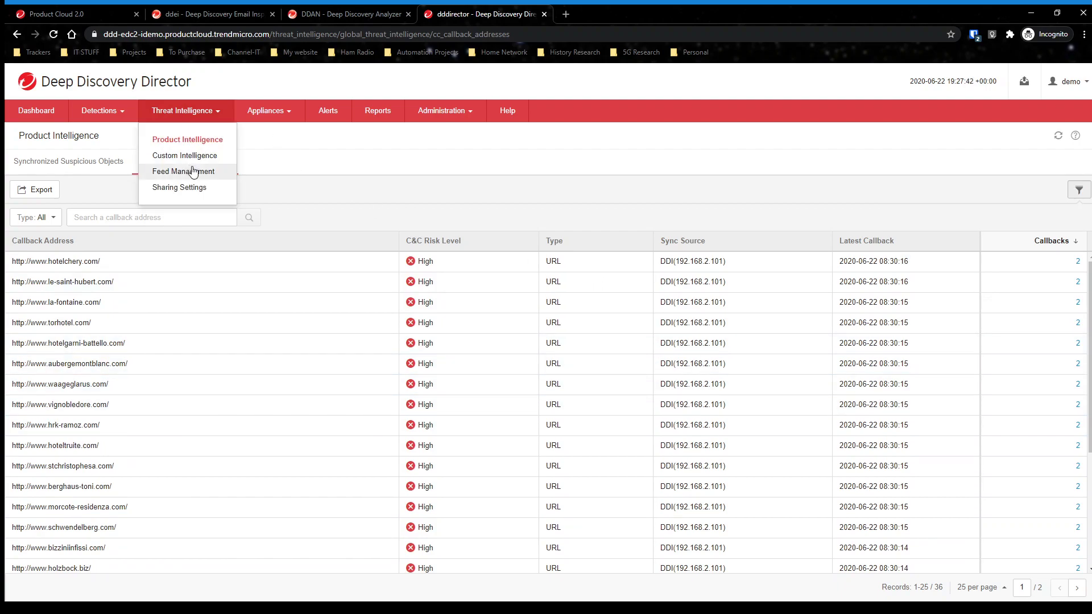
{"action": "left_click", "coordinate": [186, 155]}
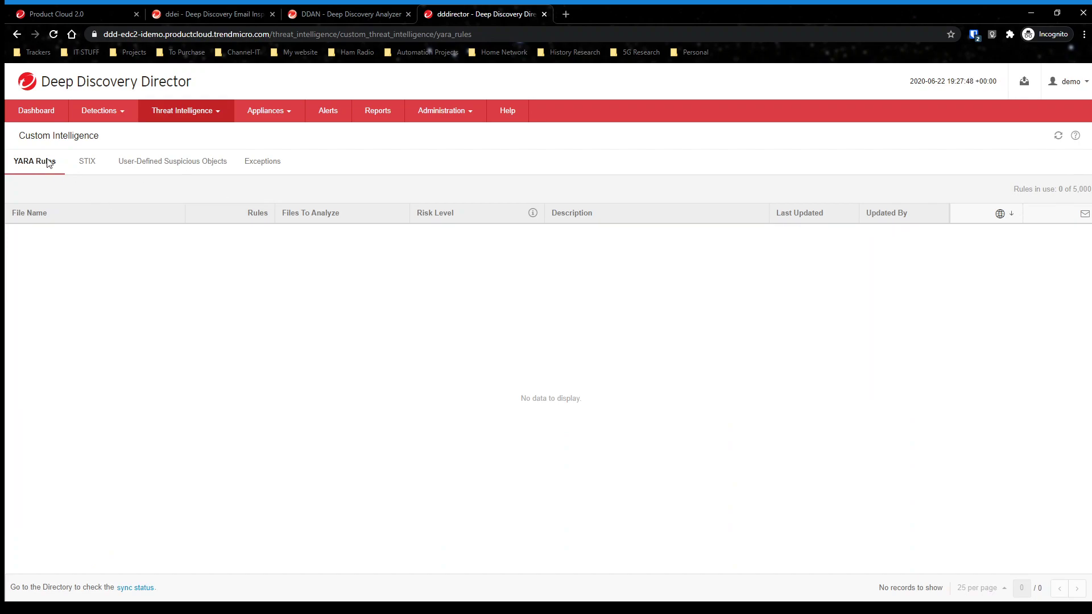
{"action": "left_click", "coordinate": [78, 162]}
{"action": "left_click", "coordinate": [173, 161]}
{"action": "left_click", "coordinate": [281, 164]}
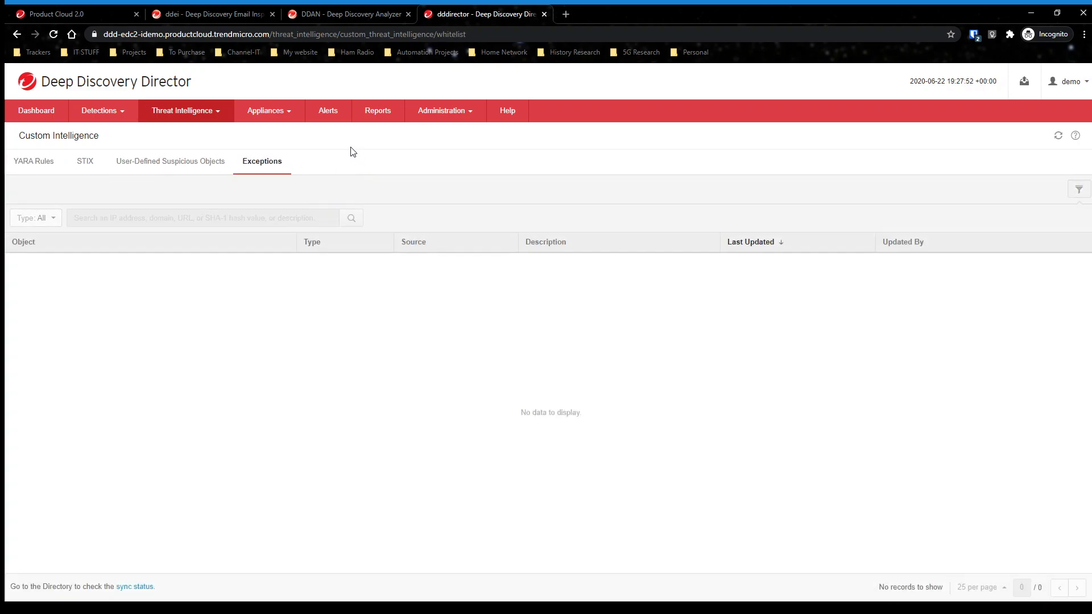
- View the threat intelligence Feed Management list, and open the Sharing Settings
{"action": "left_click", "coordinate": [178, 109]}
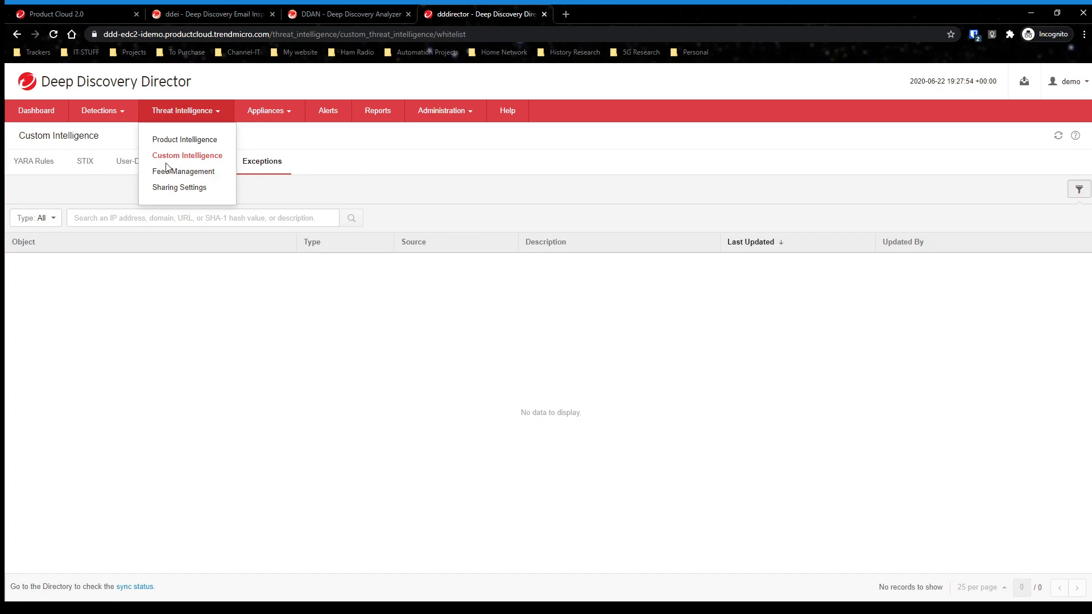
{"action": "left_click", "coordinate": [182, 171]}
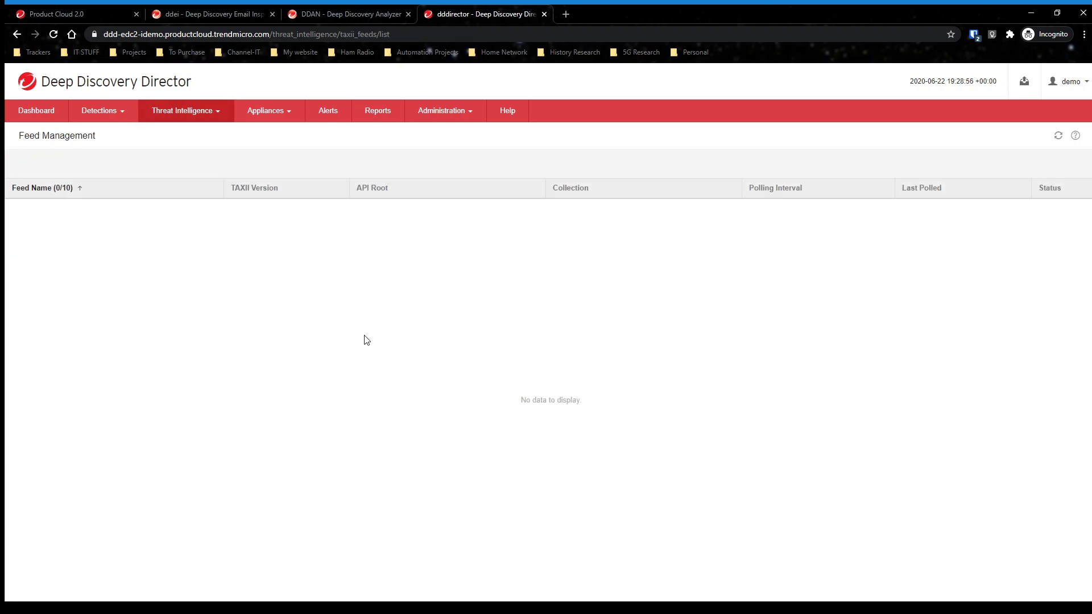
{"action": "left_click", "coordinate": [206, 118]}
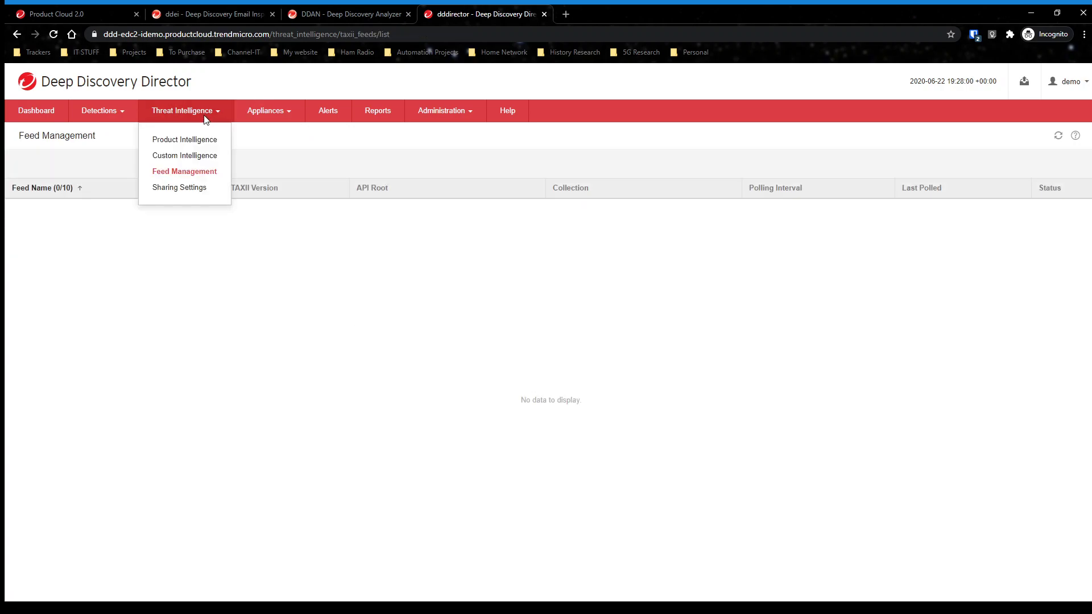
{"action": "left_click", "coordinate": [182, 189]}
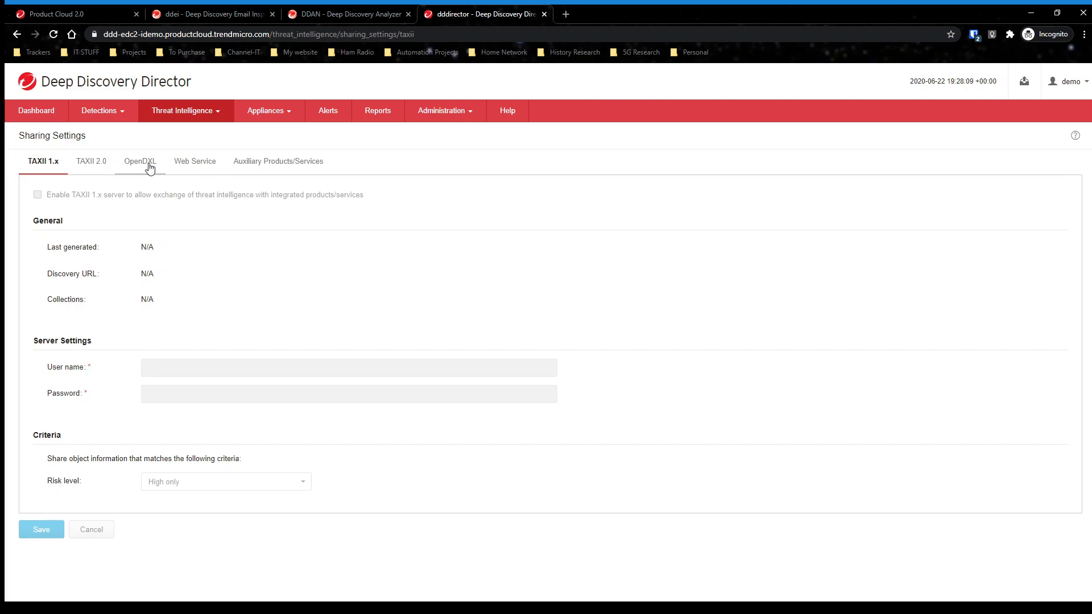
- Go through the Sharing Settings for OpenDXL, Web Service, Auxiliary Products/Services, TAXII 1.x and TAXII 2.0, ending on OpenDXL
{"action": "left_click", "coordinate": [145, 164]}
{"action": "left_click", "coordinate": [204, 164]}
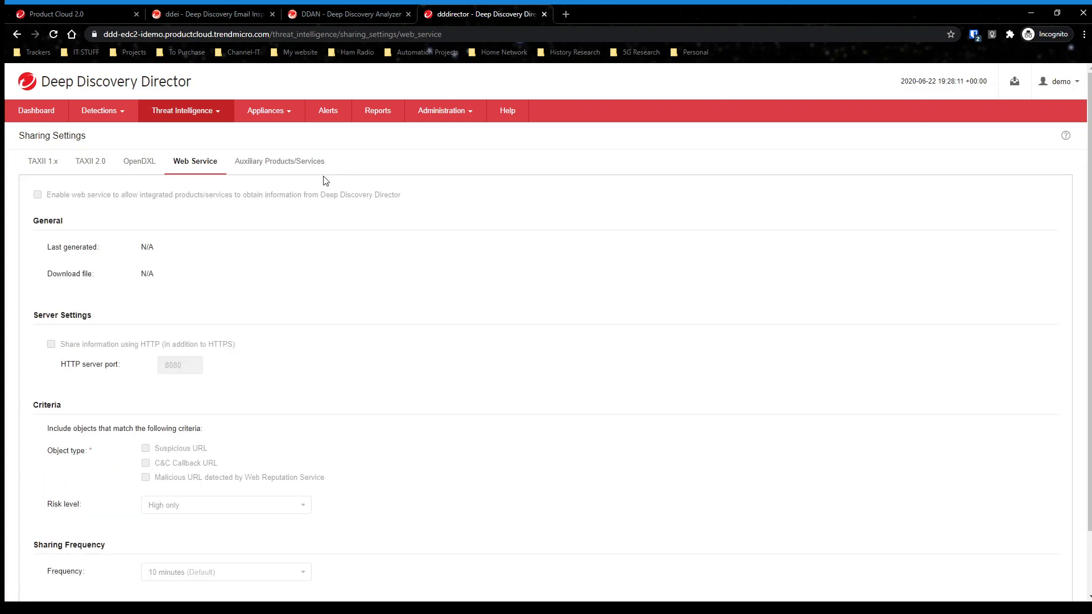
{"action": "left_click", "coordinate": [291, 167]}
{"action": "left_click", "coordinate": [43, 165]}
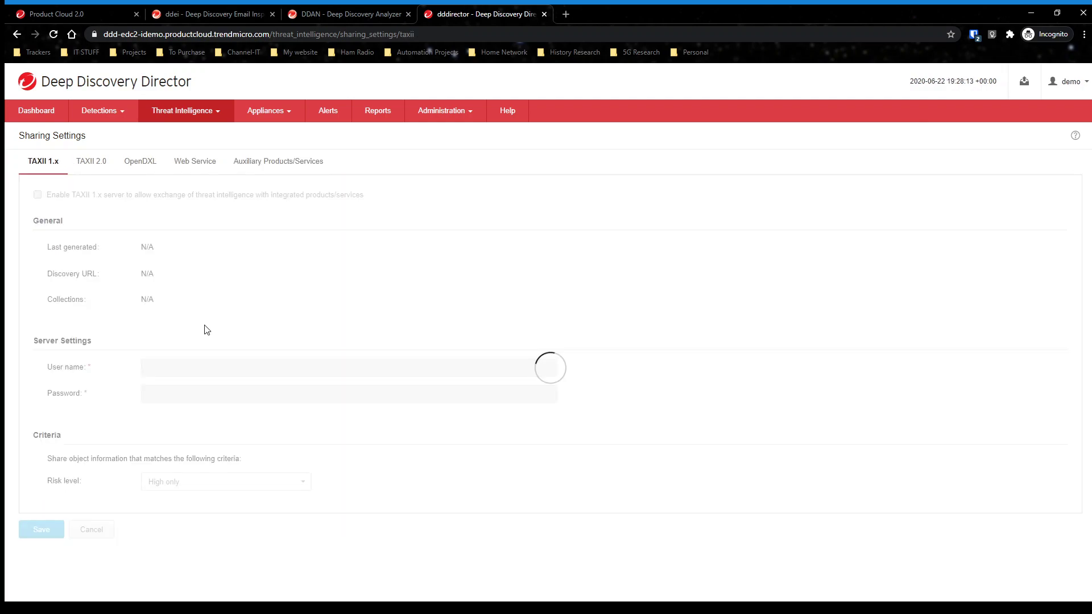
{"action": "left_click", "coordinate": [91, 161]}
{"action": "left_click", "coordinate": [154, 170]}
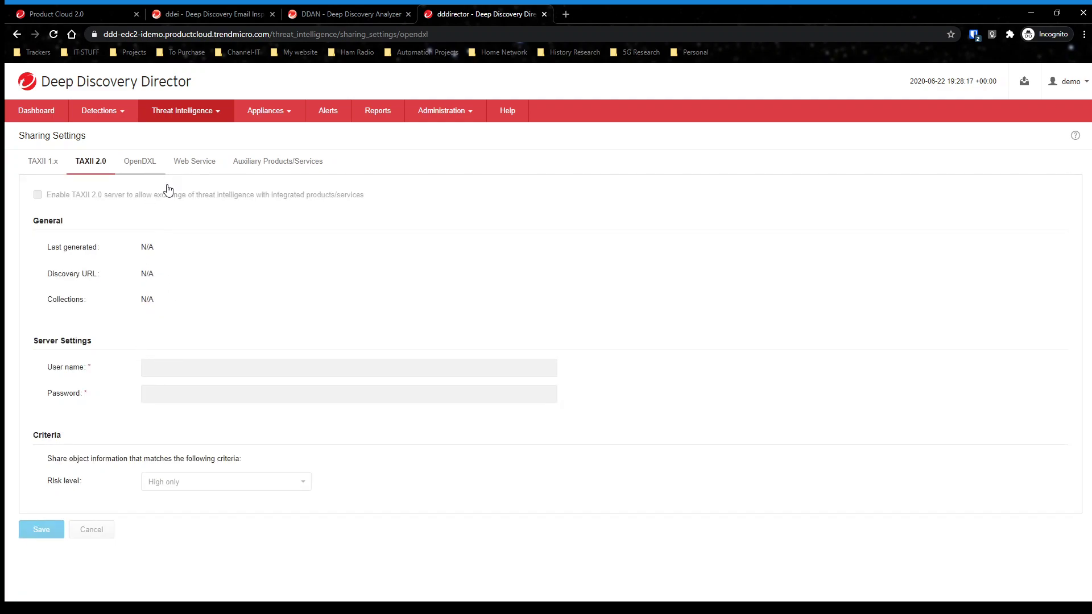
{"action": "scroll", "coordinate": [178, 320], "scroll_direction": "down", "scroll_amount": 3}
{"action": "scroll", "coordinate": [190, 350], "scroll_direction": "up", "scroll_amount": 3}
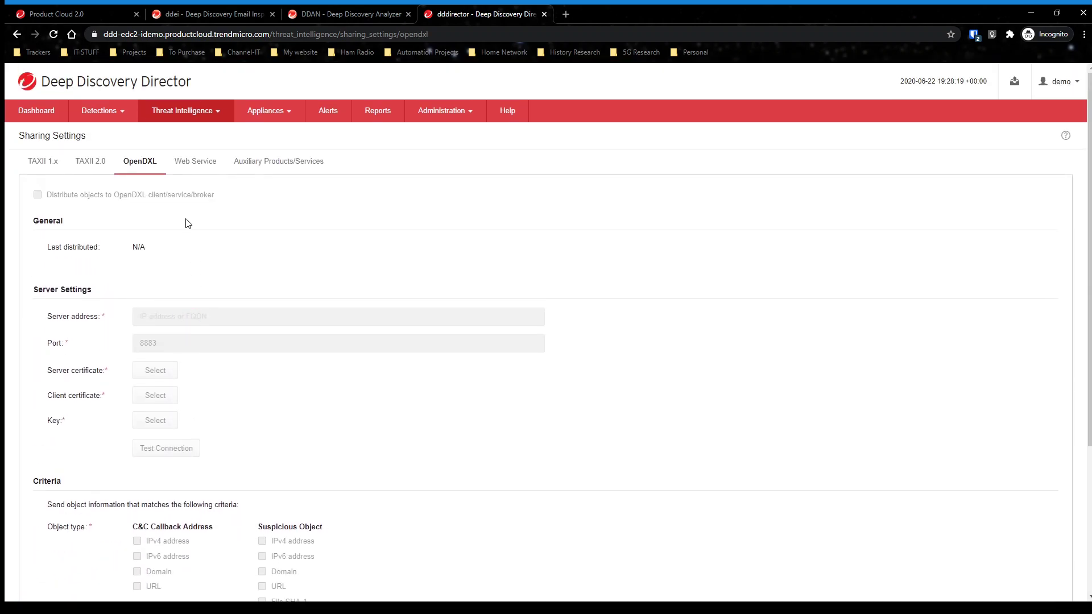
- View the Directory of managed appliances and the deployment Plans list
{"action": "left_click", "coordinate": [214, 112]}
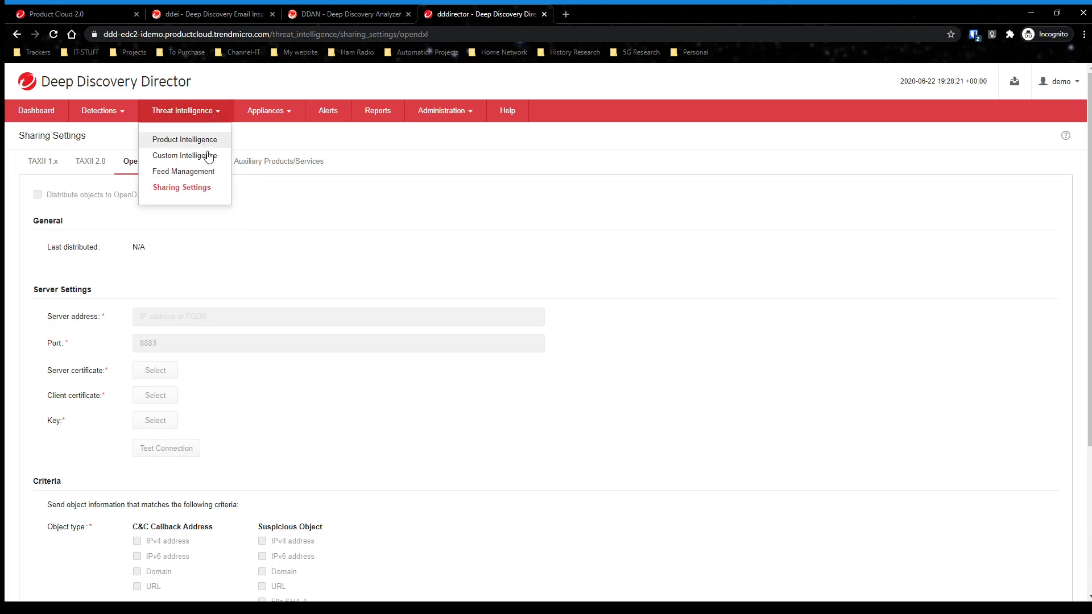
{"action": "left_click", "coordinate": [281, 113]}
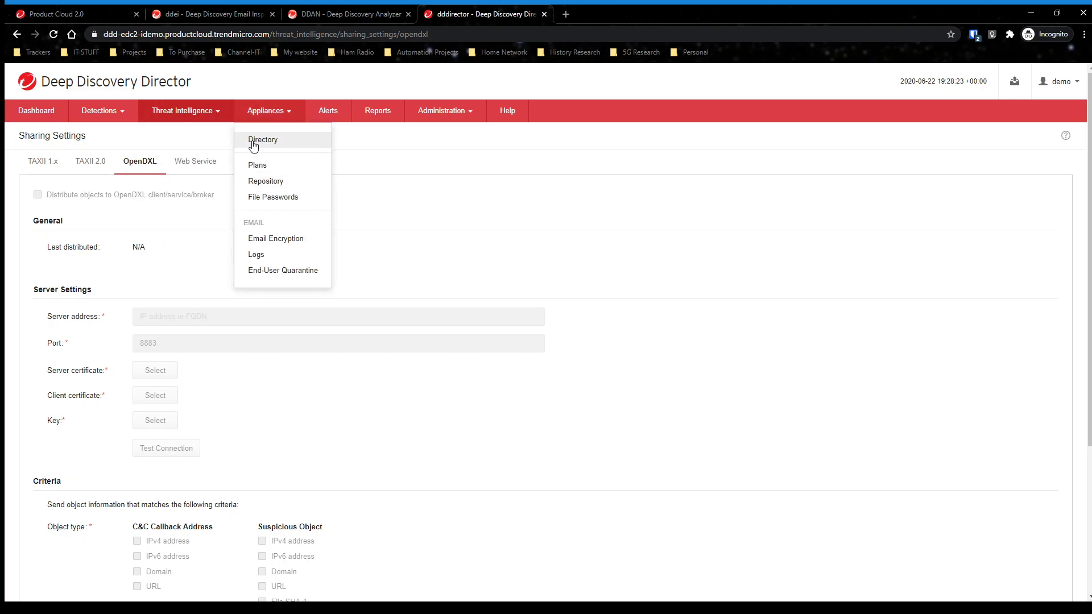
{"action": "left_click", "coordinate": [284, 143]}
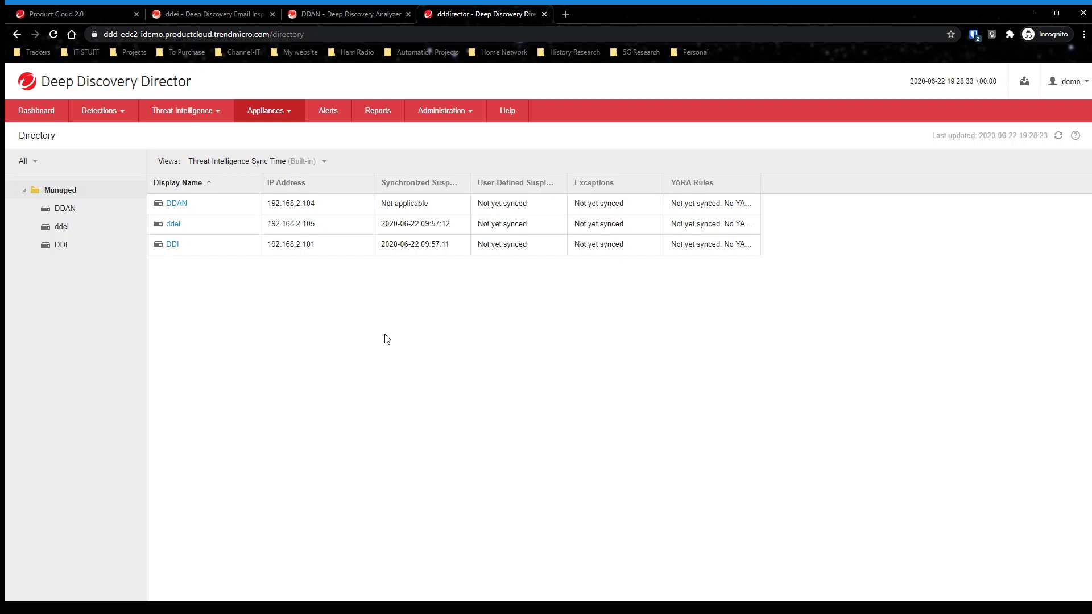
{"action": "left_click", "coordinate": [264, 108]}
{"action": "left_click", "coordinate": [256, 166]}
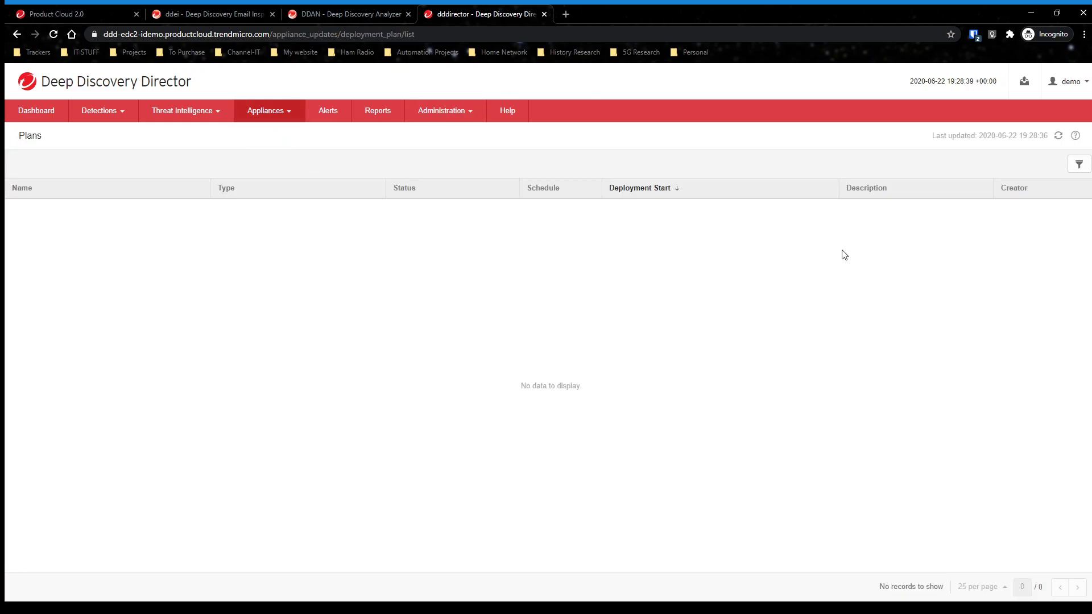
- View the appliance Repository's hotfix, critical patch and firmware list, and open its Virtual Analyzer images
{"action": "left_click", "coordinate": [275, 108]}
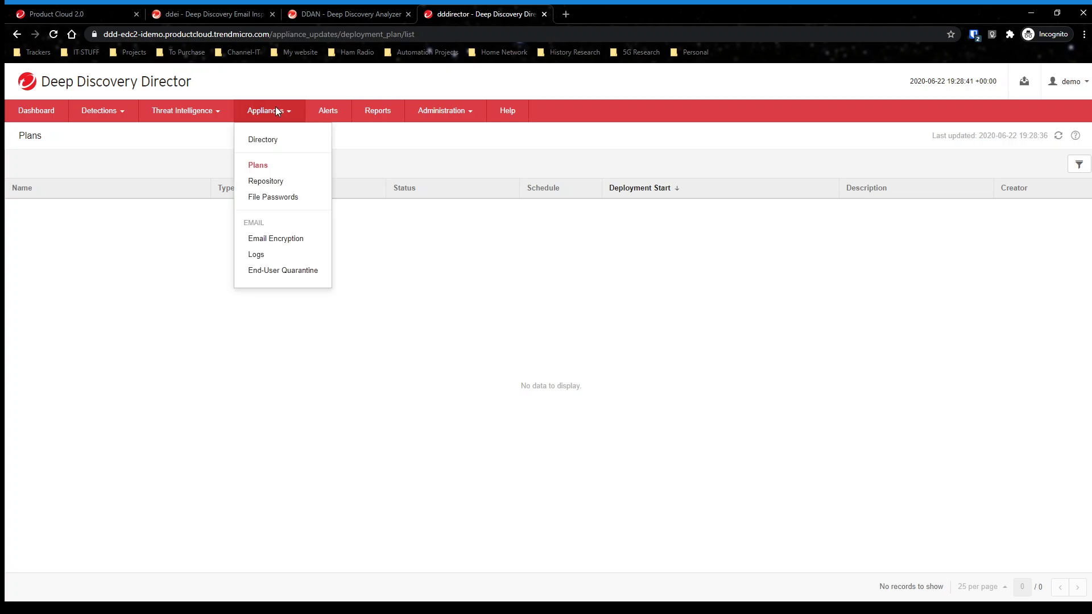
{"action": "left_click", "coordinate": [268, 181]}
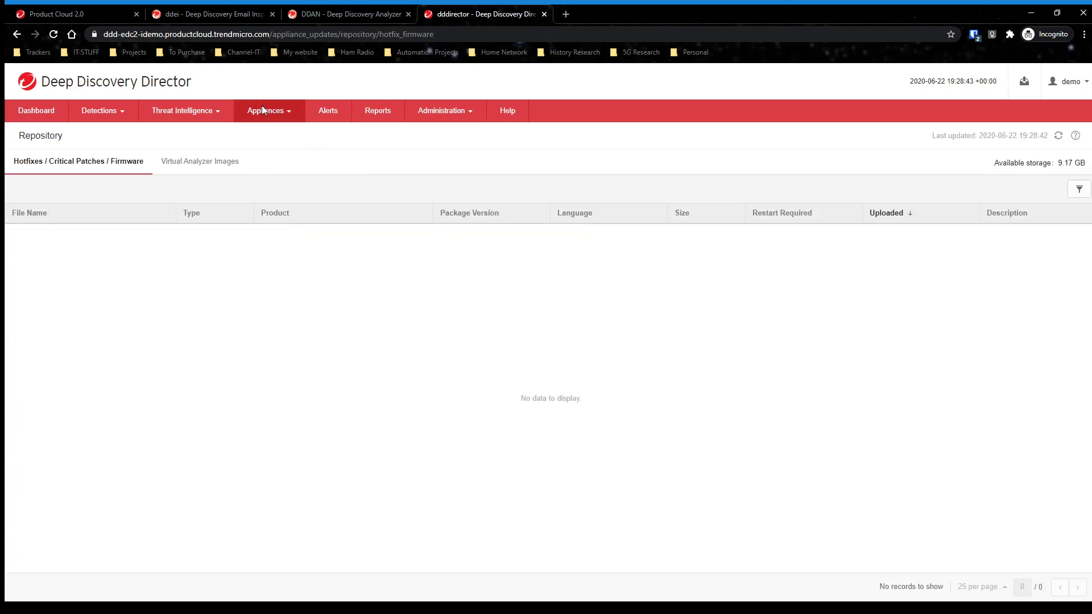
{"action": "left_click", "coordinate": [208, 165]}
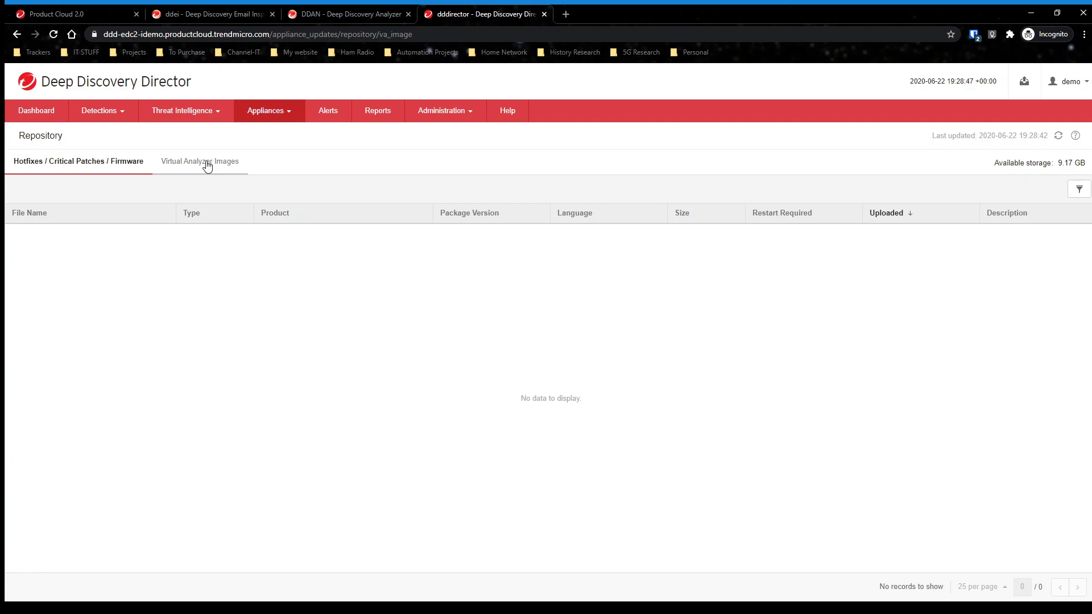
- View the File Passwords settings for heuristically discovered passwords, and return to the user-defined passwords
{"action": "left_click", "coordinate": [295, 109]}
{"action": "left_click", "coordinate": [284, 198]}
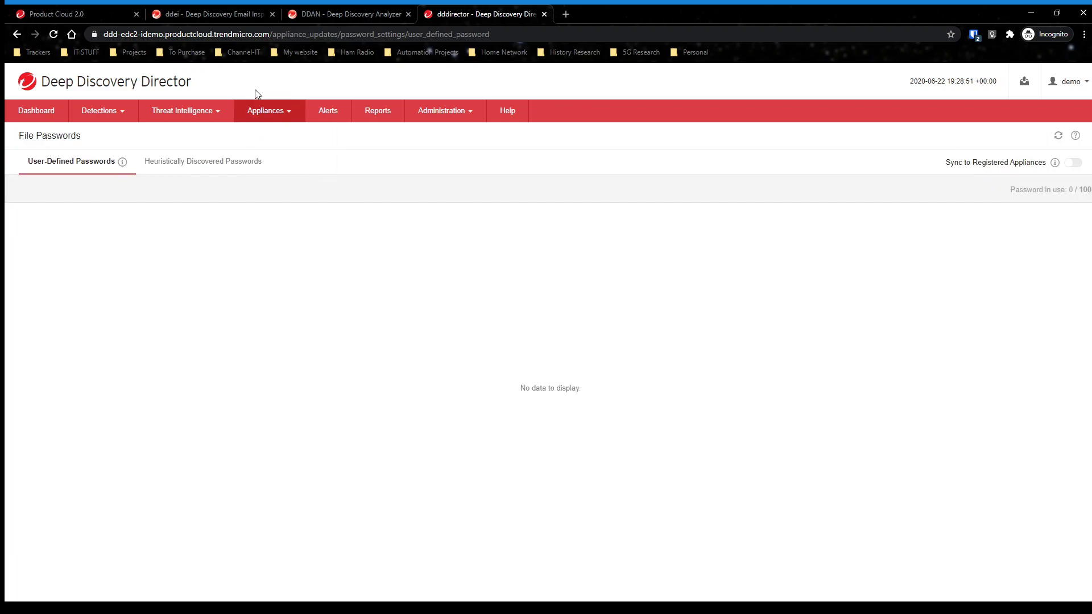
{"action": "left_click", "coordinate": [224, 162]}
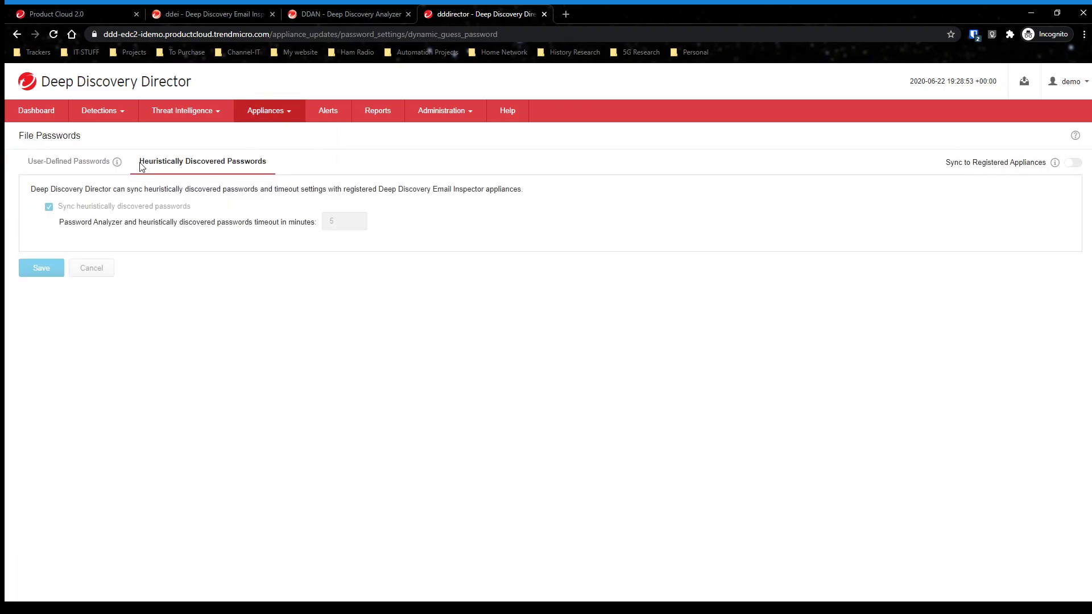
{"action": "left_click", "coordinate": [71, 162]}
- Open the appliances' Email Encryption settings and view the sender identification details
{"action": "left_click", "coordinate": [284, 113]}
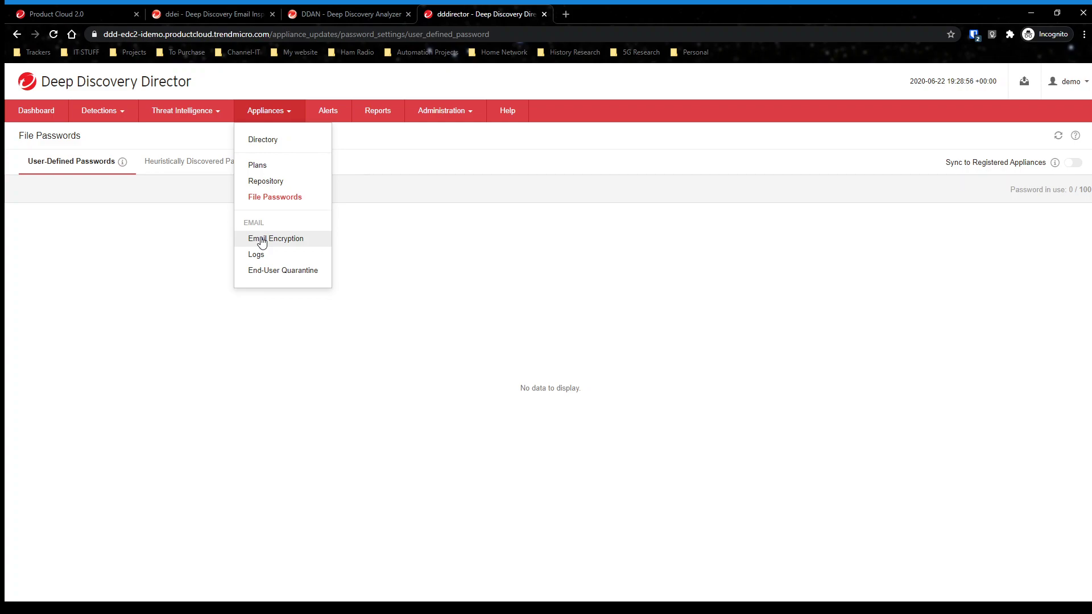
{"action": "left_click", "coordinate": [262, 241]}
{"action": "left_click", "coordinate": [112, 164]}
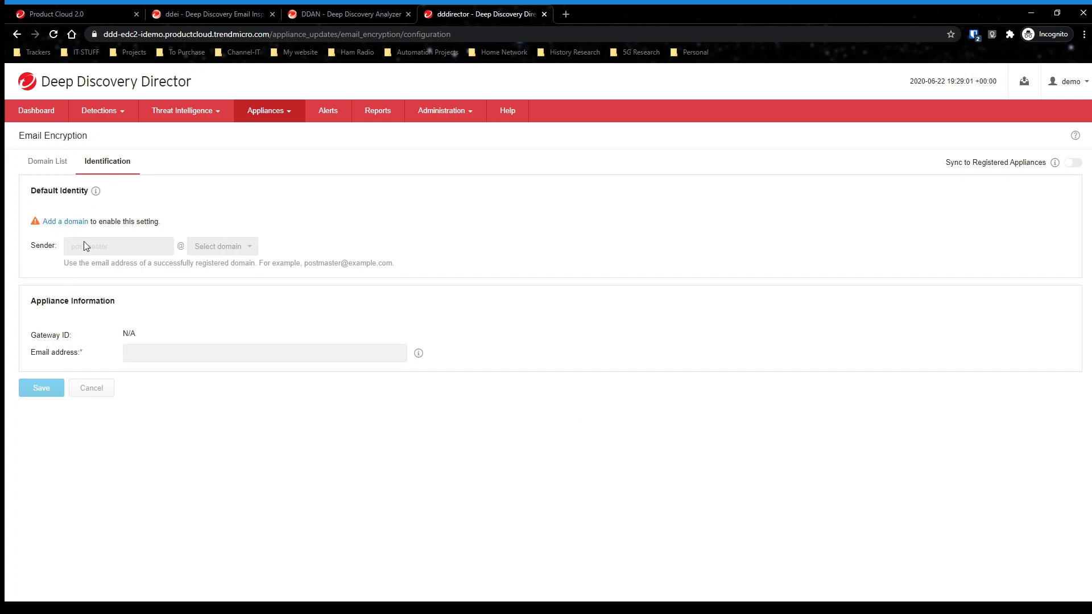
- Look through the Email Message Tracking logs, examining the recipients, header addresses and subjects of the listed messages
{"action": "left_click", "coordinate": [246, 112]}
{"action": "left_click", "coordinate": [256, 255]}
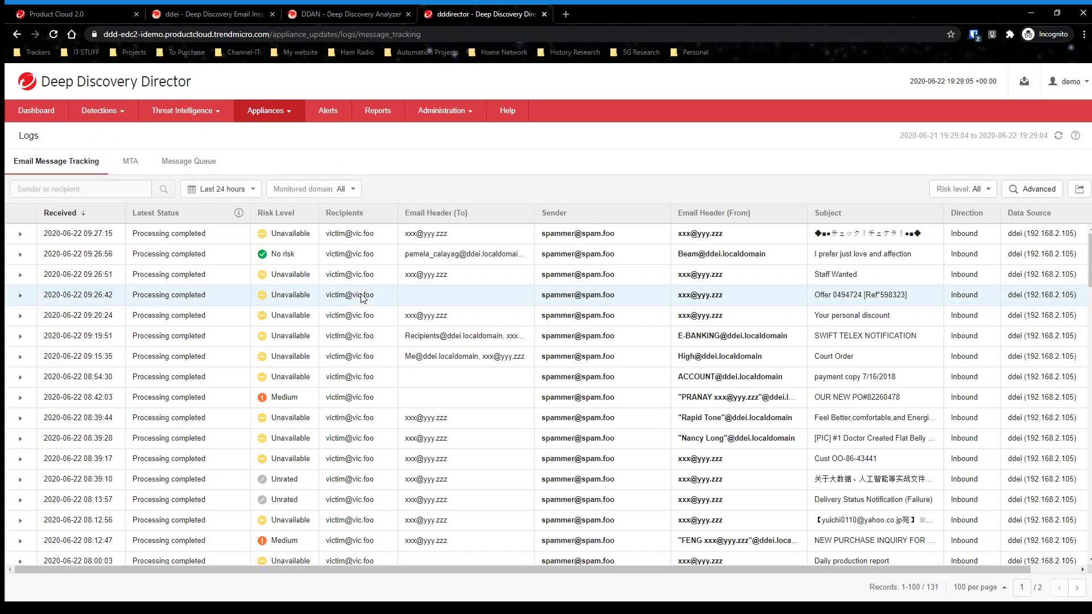
{"action": "scroll", "coordinate": [330, 392], "scroll_direction": "down", "scroll_amount": 3}
{"action": "scroll", "coordinate": [307, 387], "scroll_direction": "up", "scroll_amount": 3}
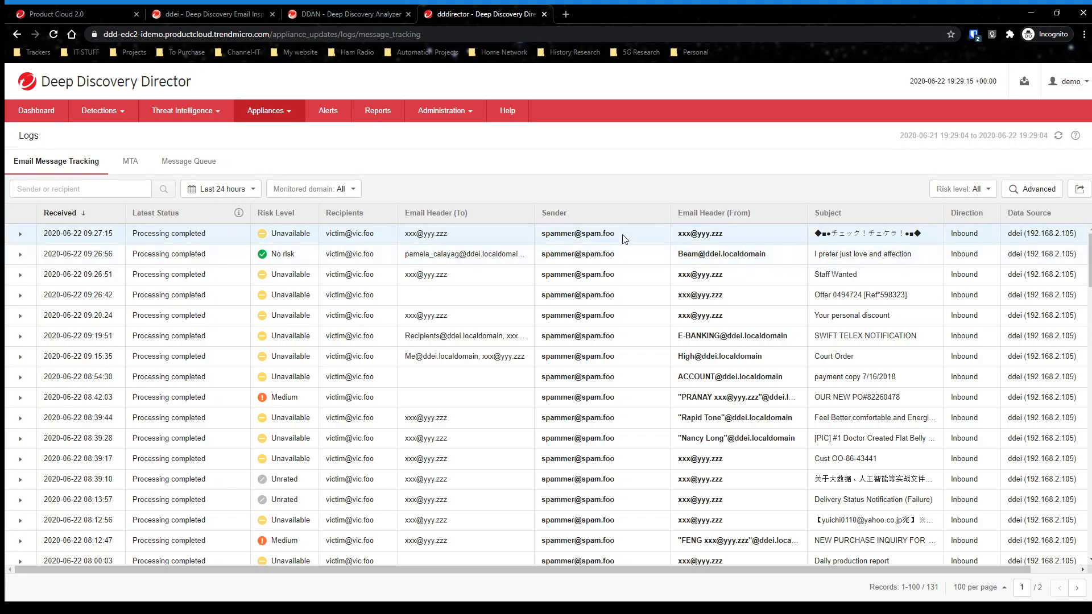
{"action": "left_click_drag", "start_coordinate": [512, 254], "coordinate": [448, 254]}
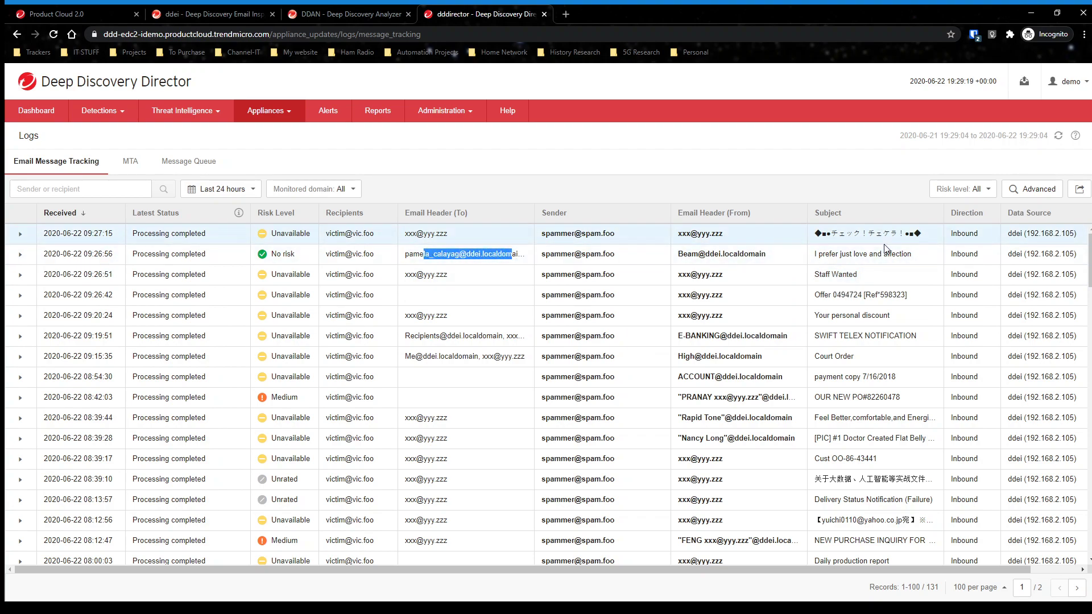
{"action": "left_click", "coordinate": [880, 265]}
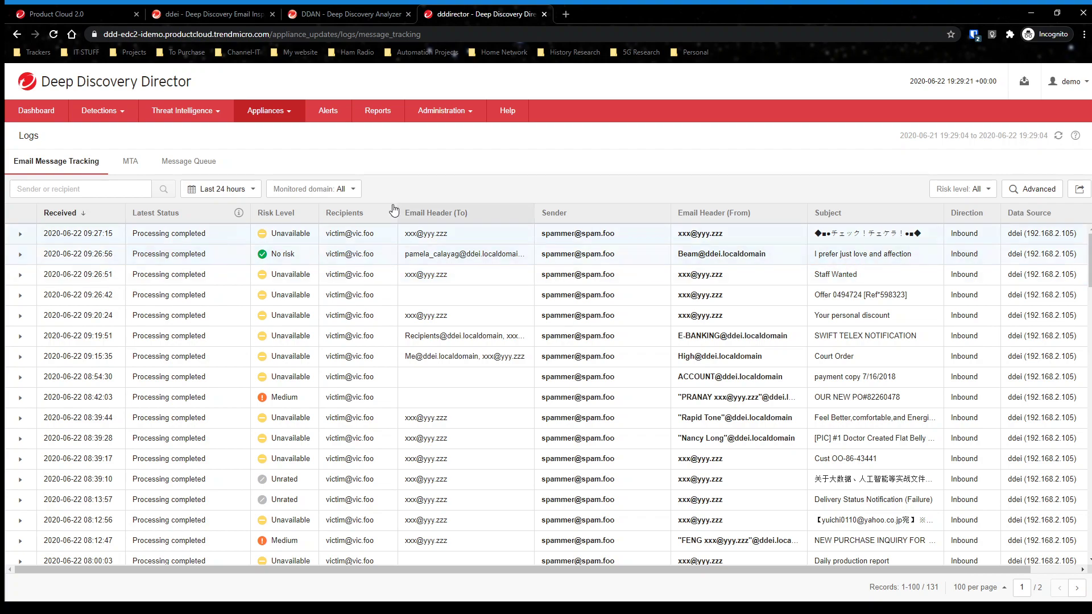
- Open the MTA logs and try to query them with the end date set to 2020-05-05
{"action": "left_click", "coordinate": [133, 166]}
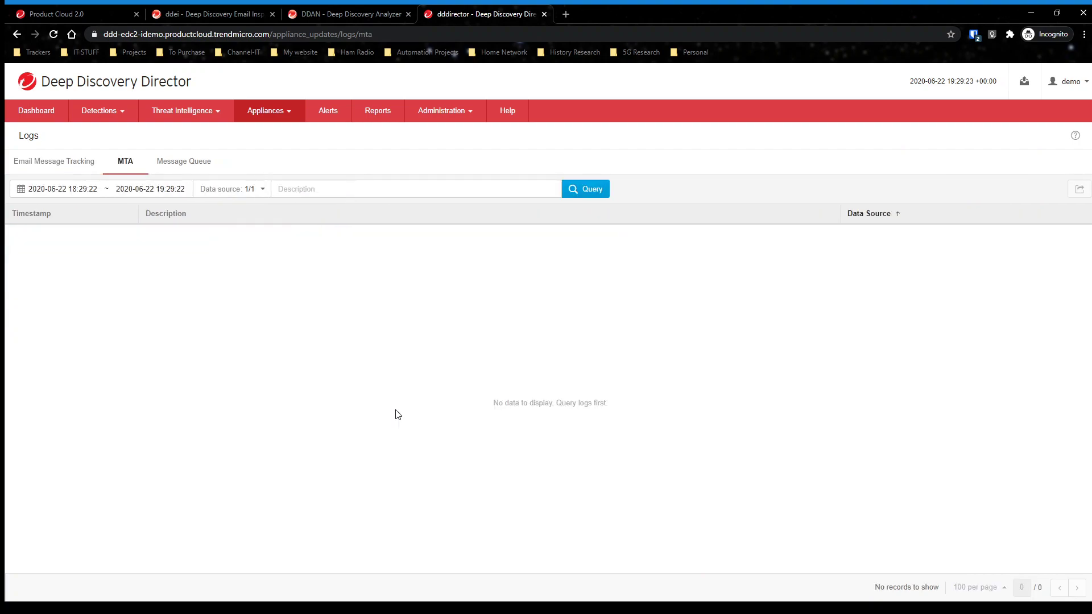
{"action": "left_click", "coordinate": [150, 190]}
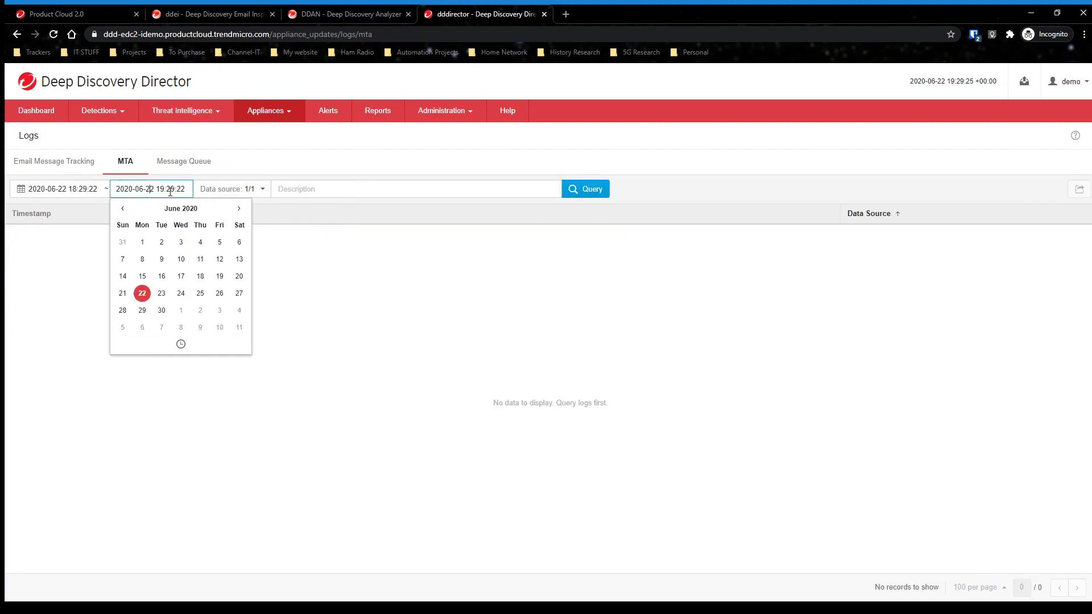
{"action": "left_click", "coordinate": [122, 208]}
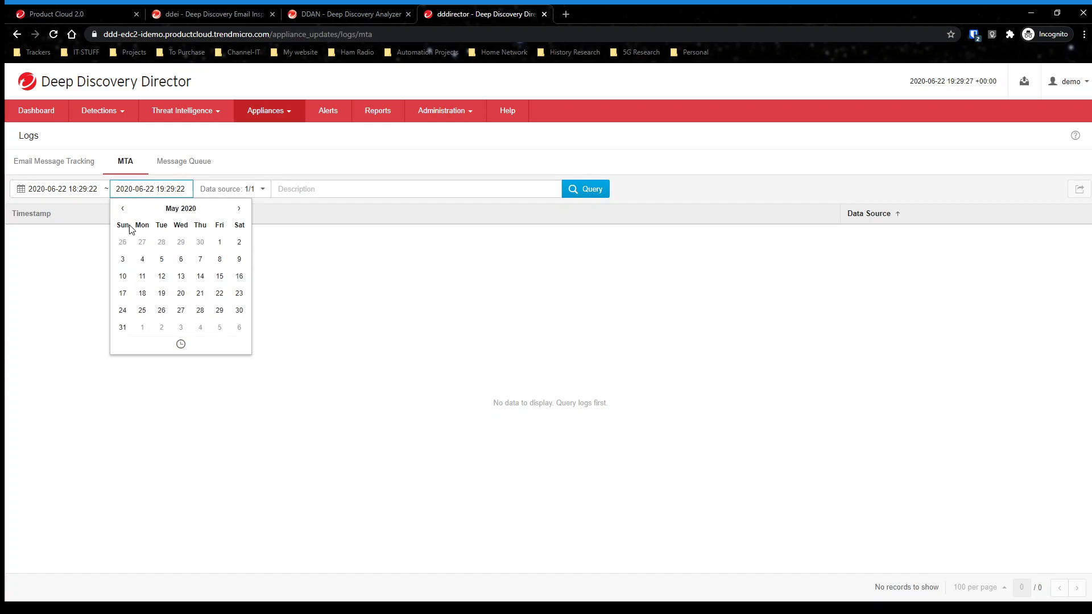
{"action": "left_click", "coordinate": [157, 262]}
{"action": "left_click", "coordinate": [586, 188]}
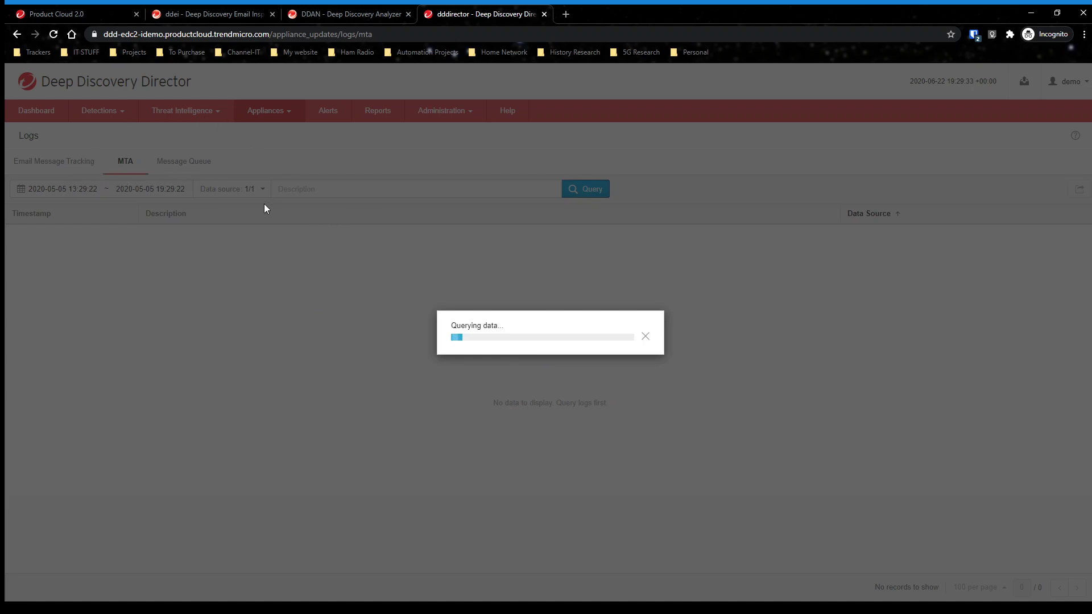
{"action": "left_click", "coordinate": [645, 336]}
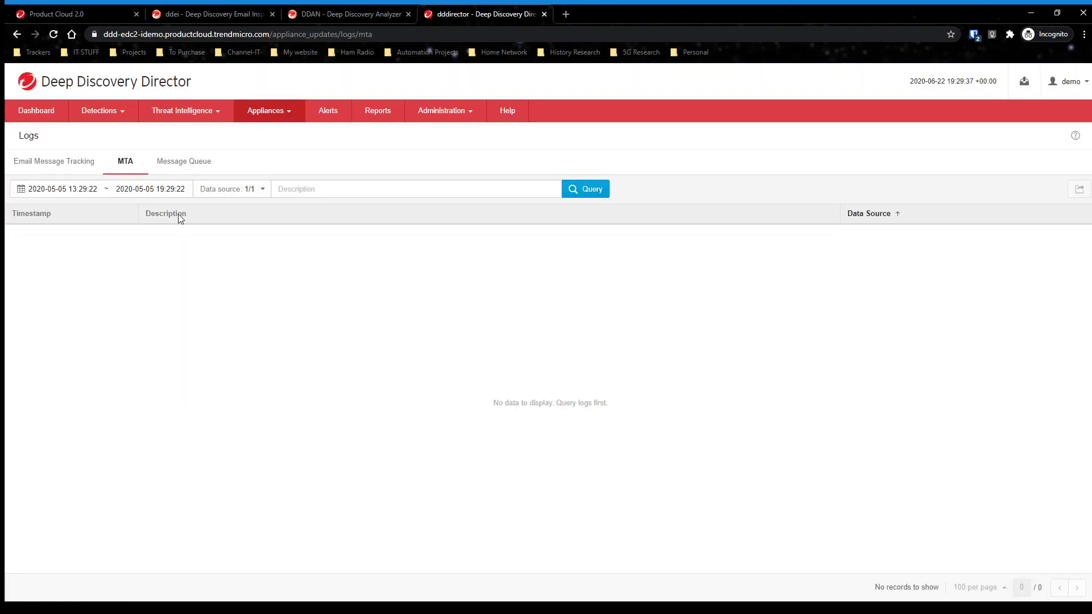
- Query the Message Queue logs, check their data source filter, and return to the MTA and Email Message Tracking logs
{"action": "left_click", "coordinate": [172, 164]}
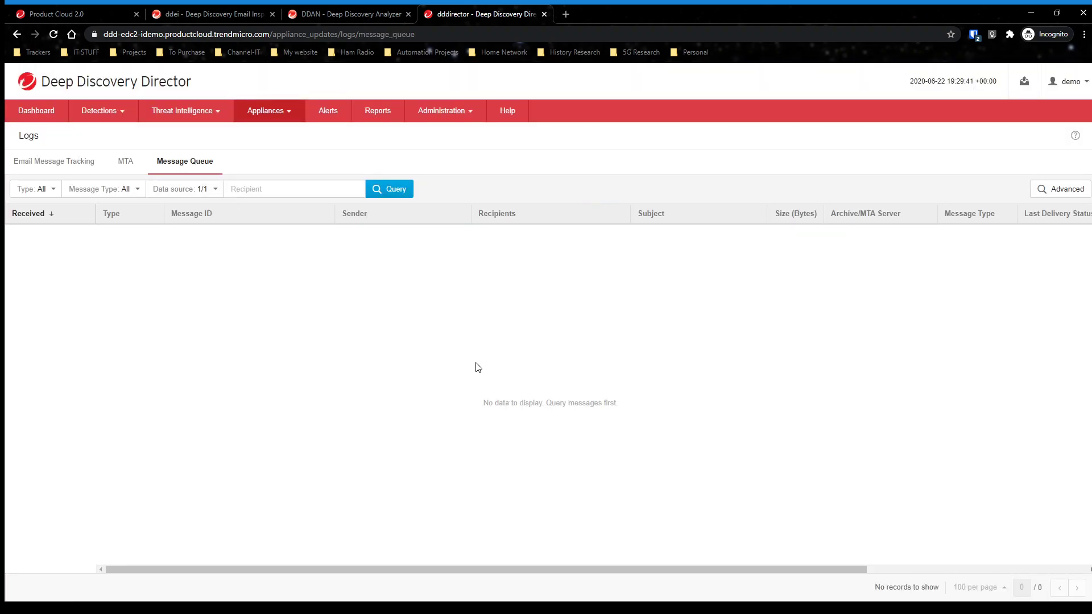
{"action": "left_click", "coordinate": [389, 189]}
{"action": "left_click", "coordinate": [187, 192]}
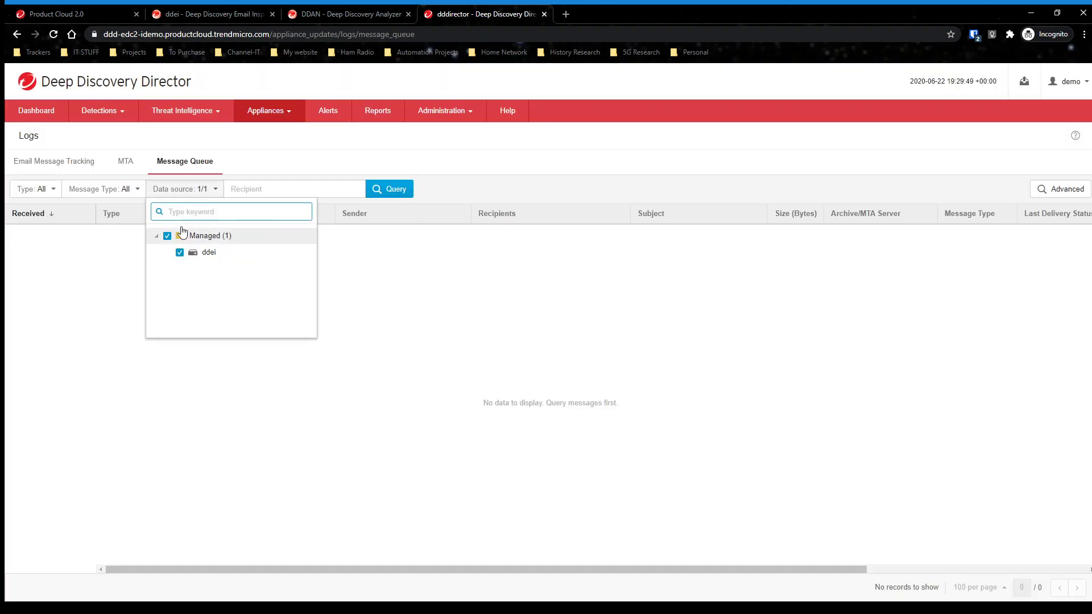
{"action": "left_click", "coordinate": [99, 272]}
{"action": "left_click", "coordinate": [126, 160]}
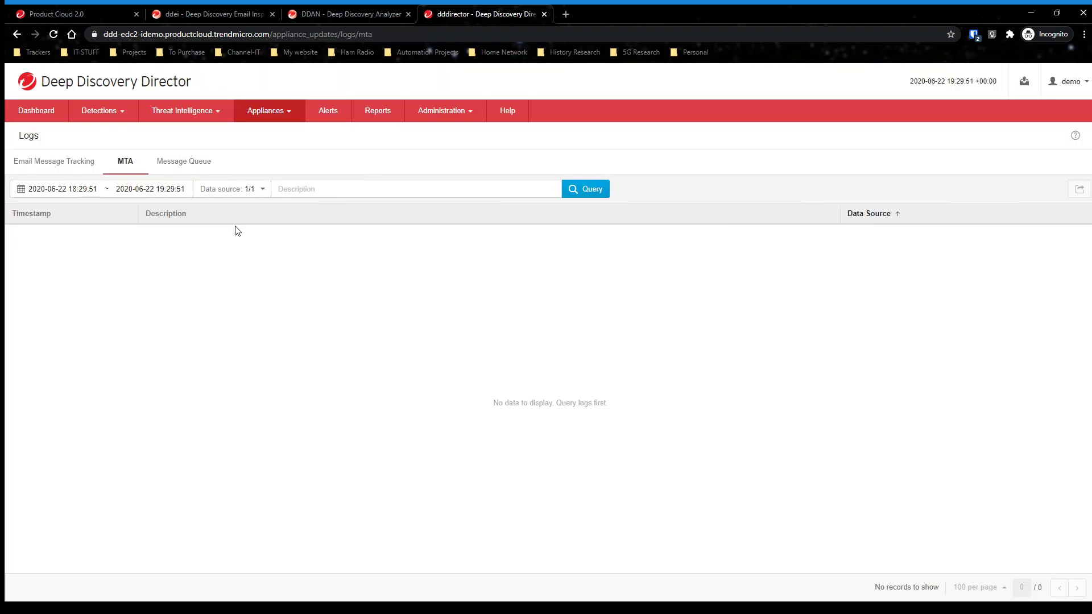
{"action": "left_click", "coordinate": [239, 188]}
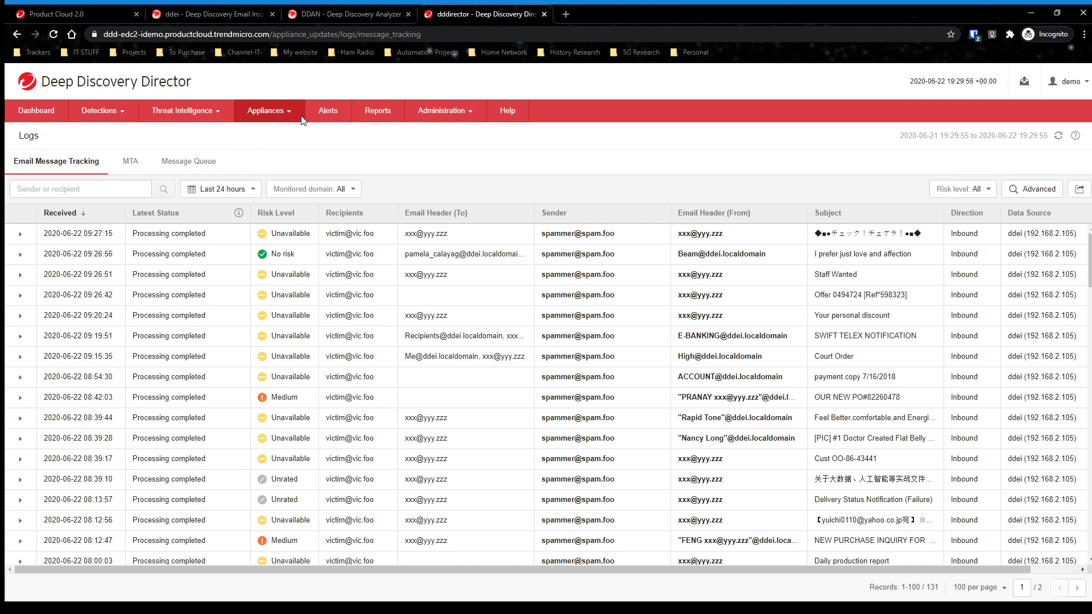
- View the appliances' End-User Quarantine settings and the EUQ Digest notification settings
{"action": "left_click", "coordinate": [277, 117]}
{"action": "left_click", "coordinate": [296, 272]}
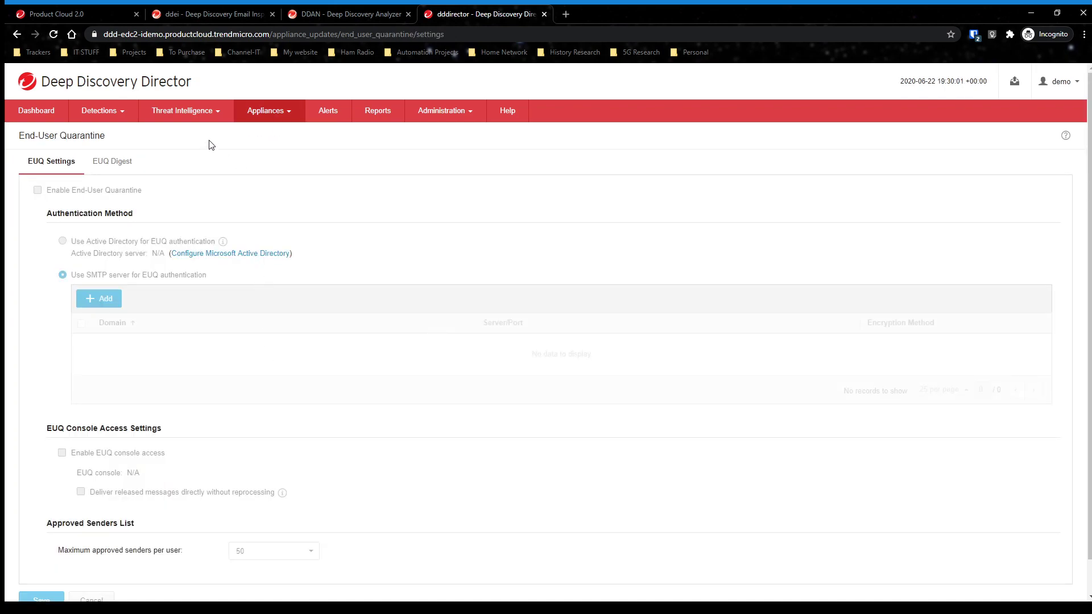
{"action": "left_click", "coordinate": [124, 161]}
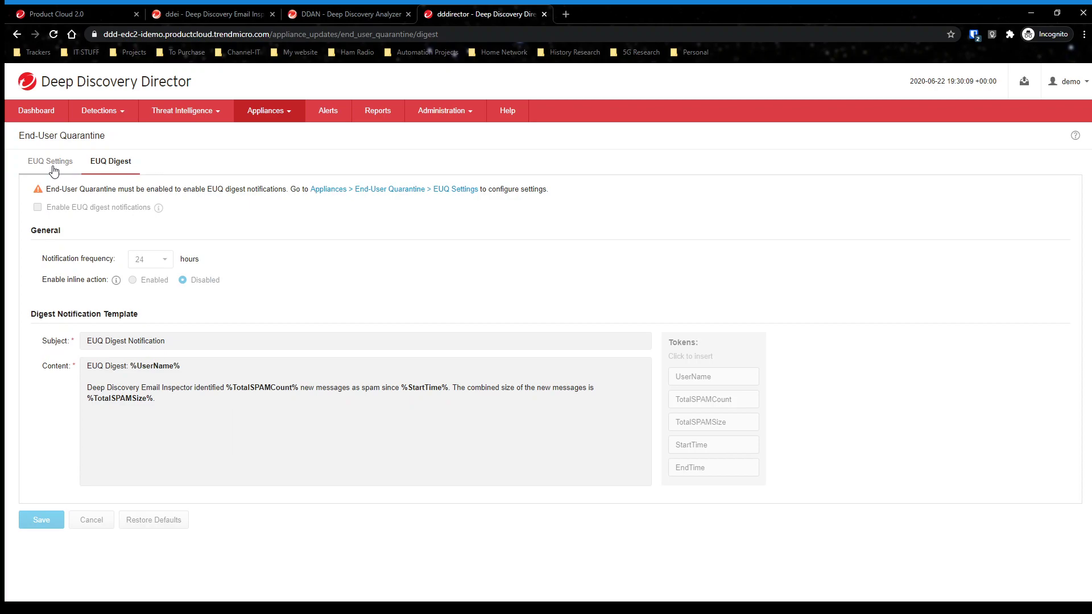
{"action": "left_click", "coordinate": [53, 168]}
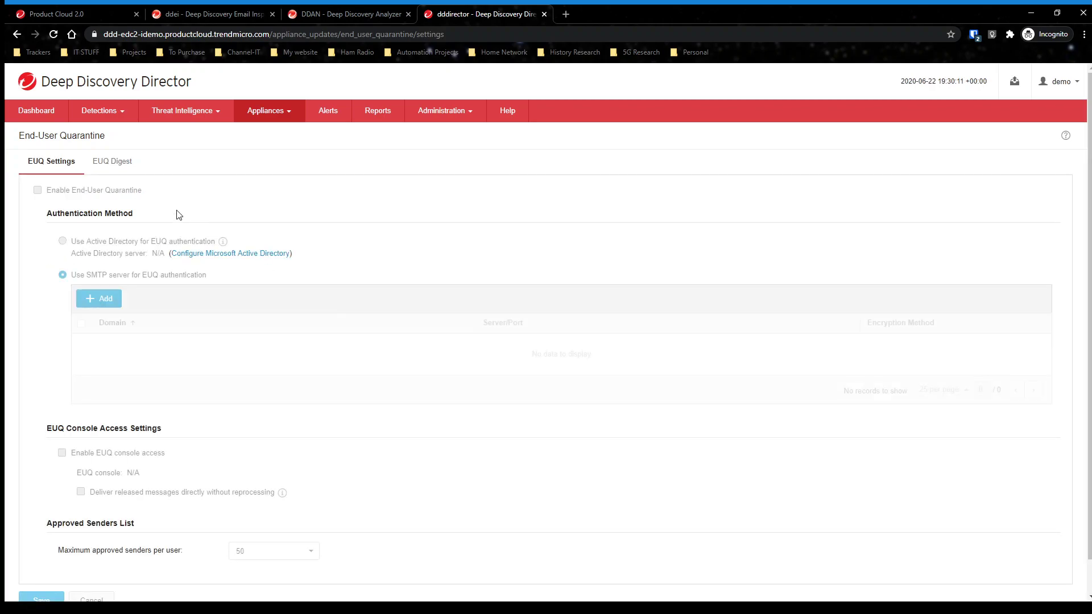
{"action": "left_click", "coordinate": [115, 160]}
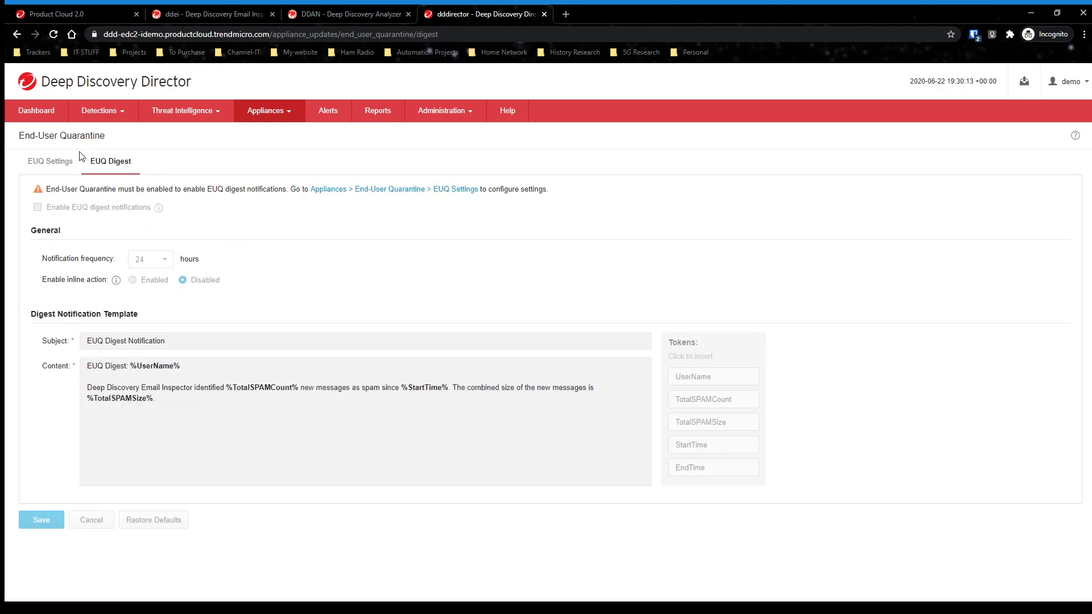
{"action": "left_click", "coordinate": [55, 161]}
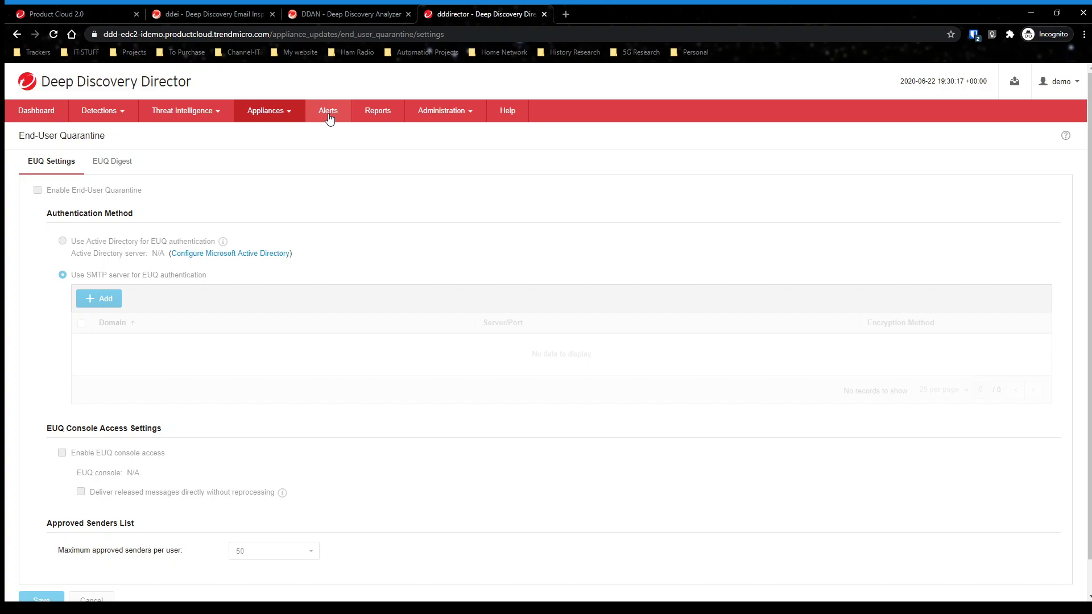
- Look through the list of triggered alerts, and open the generated reports page
{"action": "left_click", "coordinate": [329, 113]}
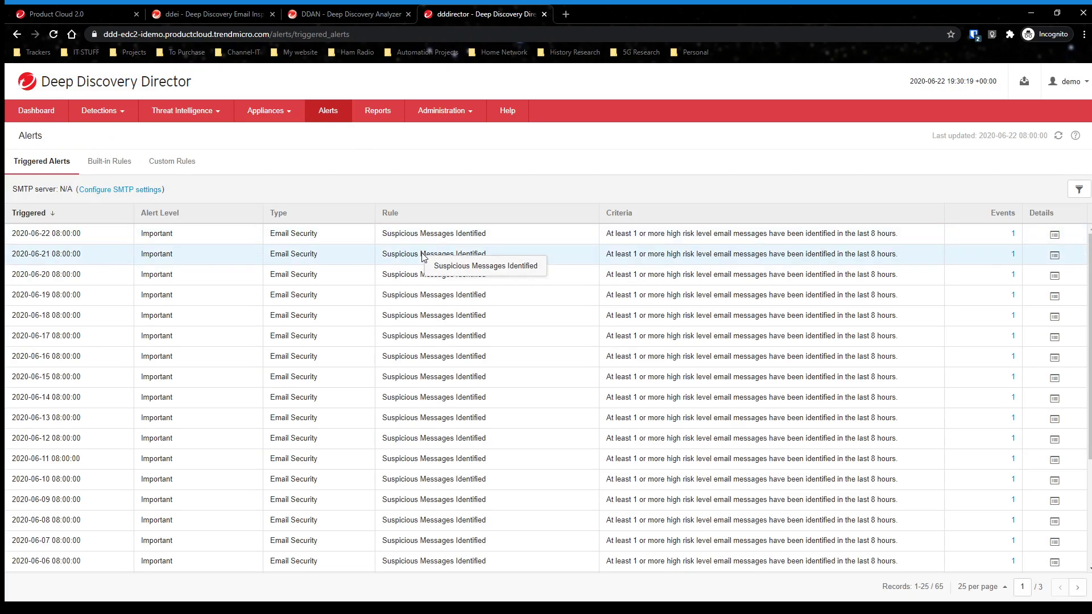
{"action": "scroll", "coordinate": [426, 424], "scroll_direction": "down", "scroll_amount": 3}
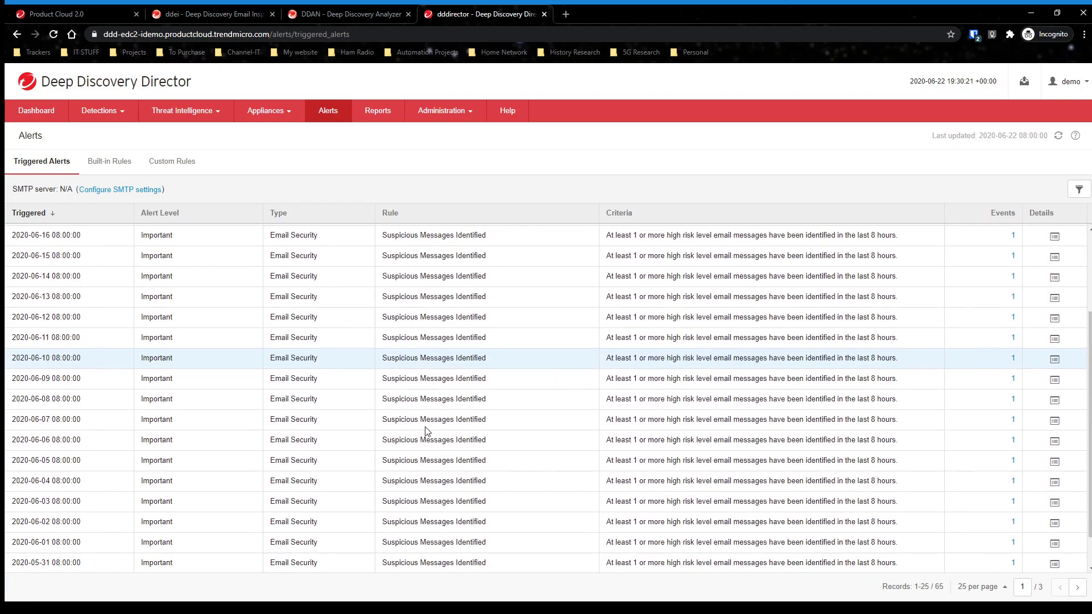
{"action": "scroll", "coordinate": [426, 421], "scroll_direction": "up", "scroll_amount": 3}
{"action": "left_click", "coordinate": [363, 119]}
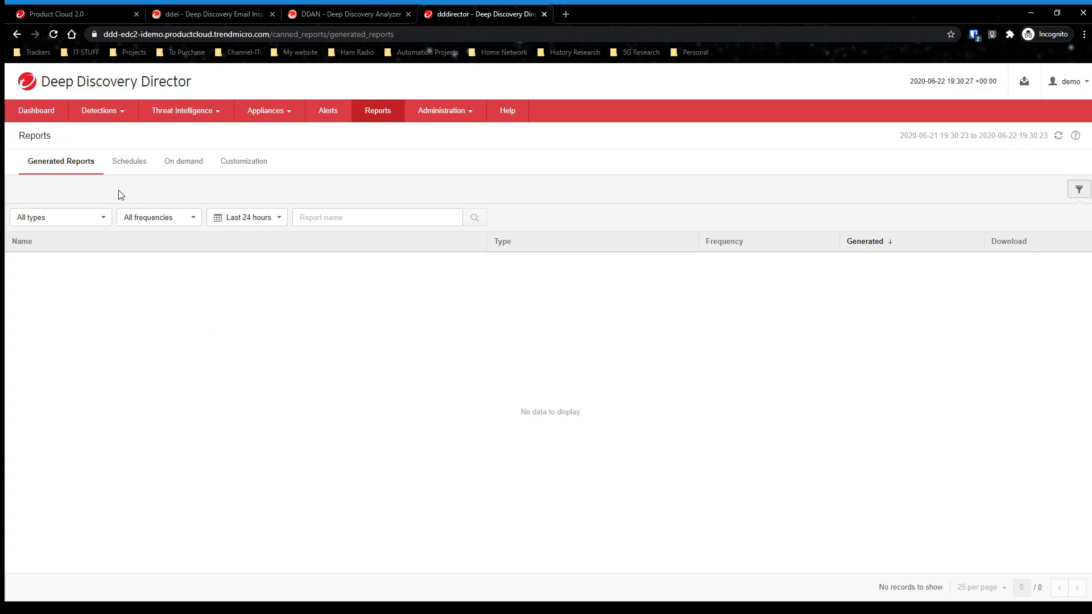
- View the Microsoft Active Directory integration settings, and the network and proxy pages of the System Settings
{"action": "left_click", "coordinate": [436, 111]}
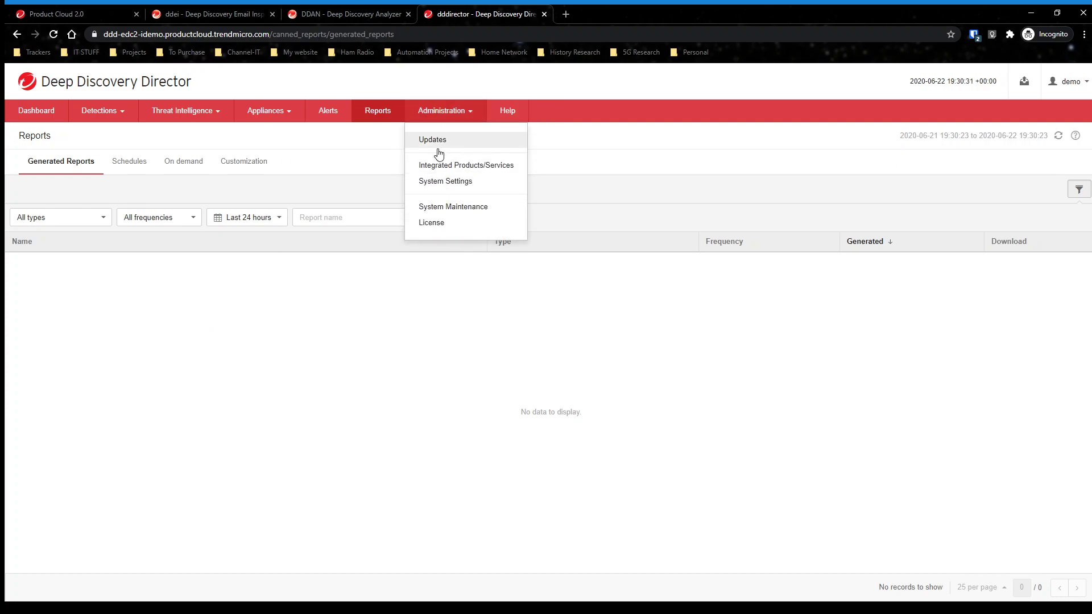
{"action": "left_click", "coordinate": [435, 166]}
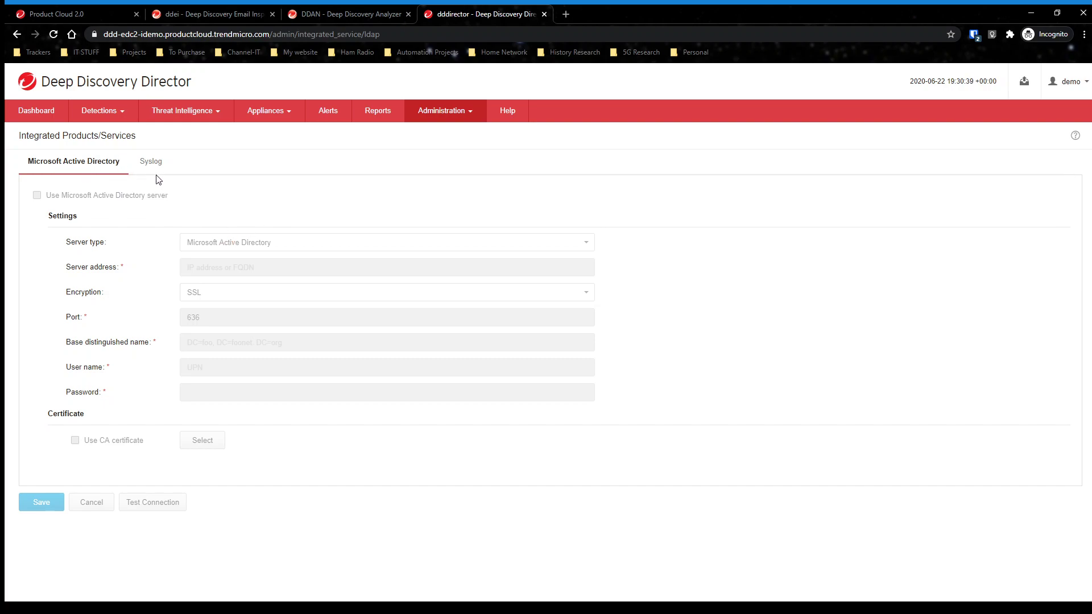
{"action": "left_click", "coordinate": [455, 111]}
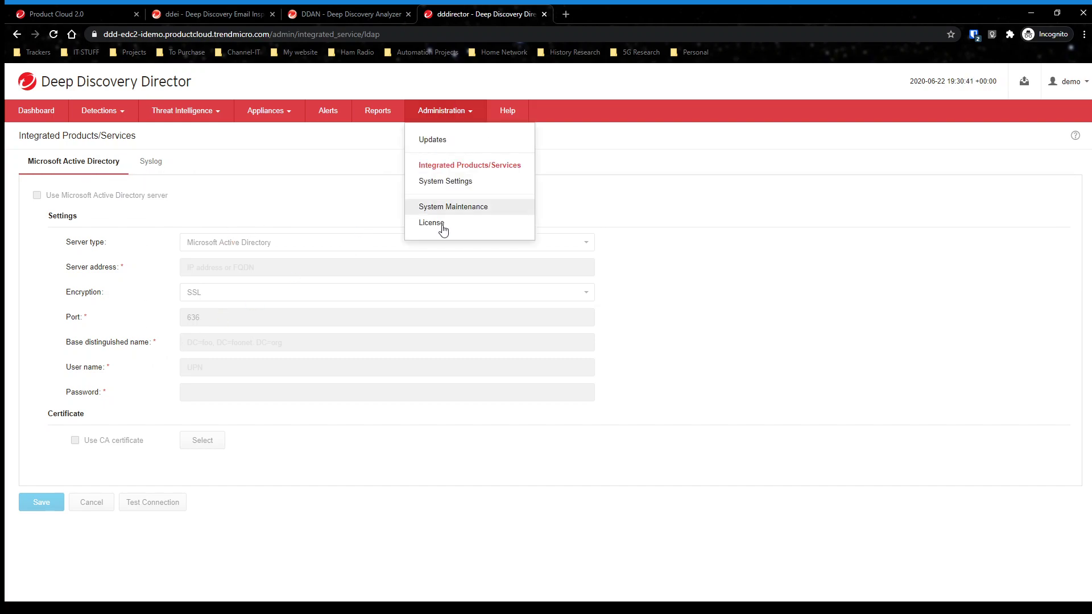
{"action": "left_click", "coordinate": [469, 181]}
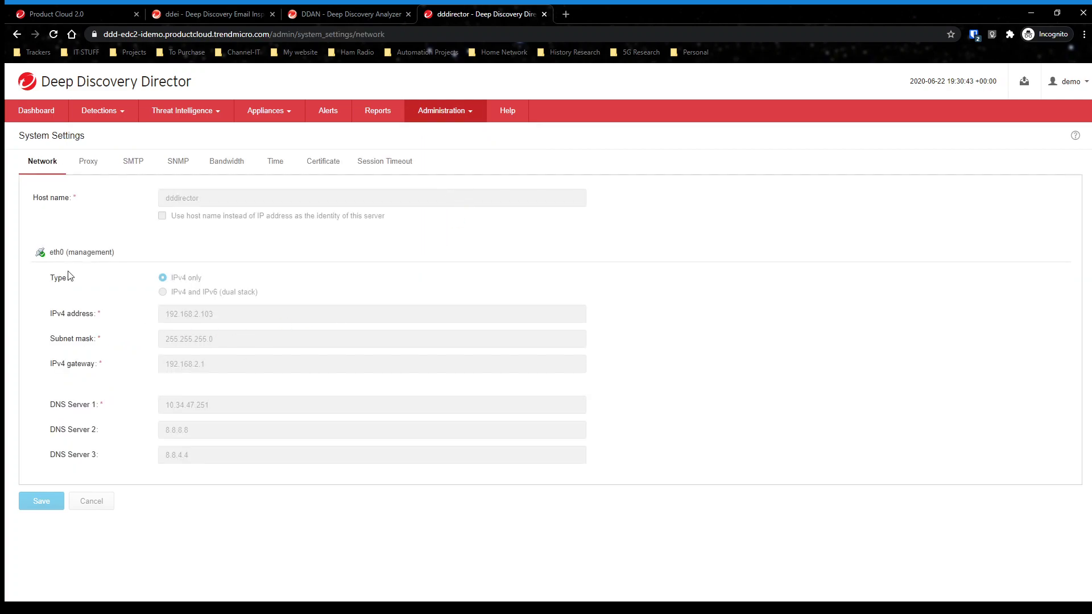
{"action": "left_click", "coordinate": [83, 172]}
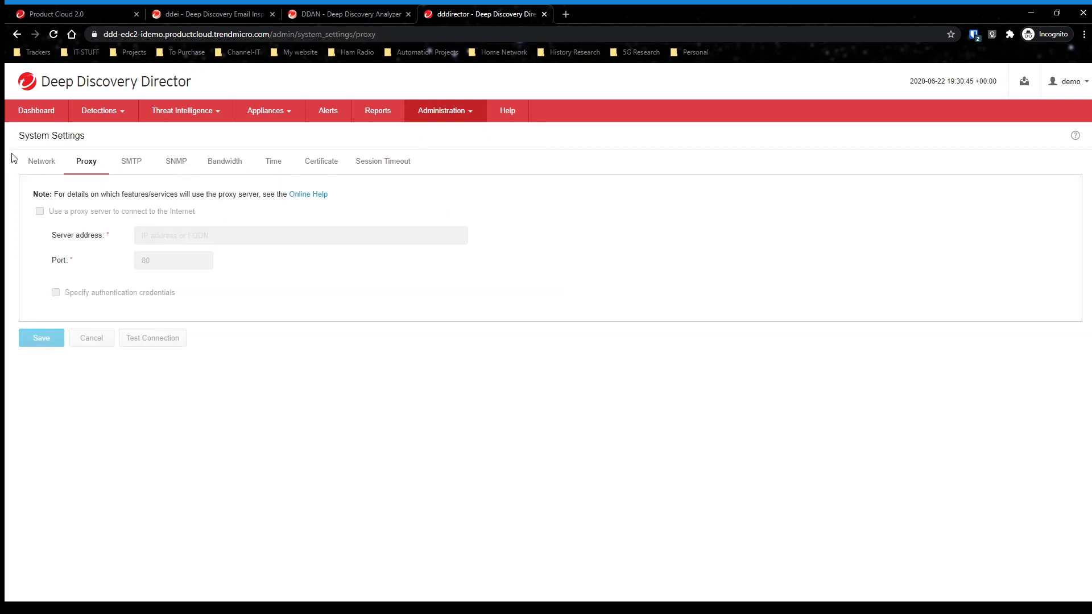
- View the System Status page under System Maintenance, and return to the Director dashboard
{"action": "left_click", "coordinate": [445, 110]}
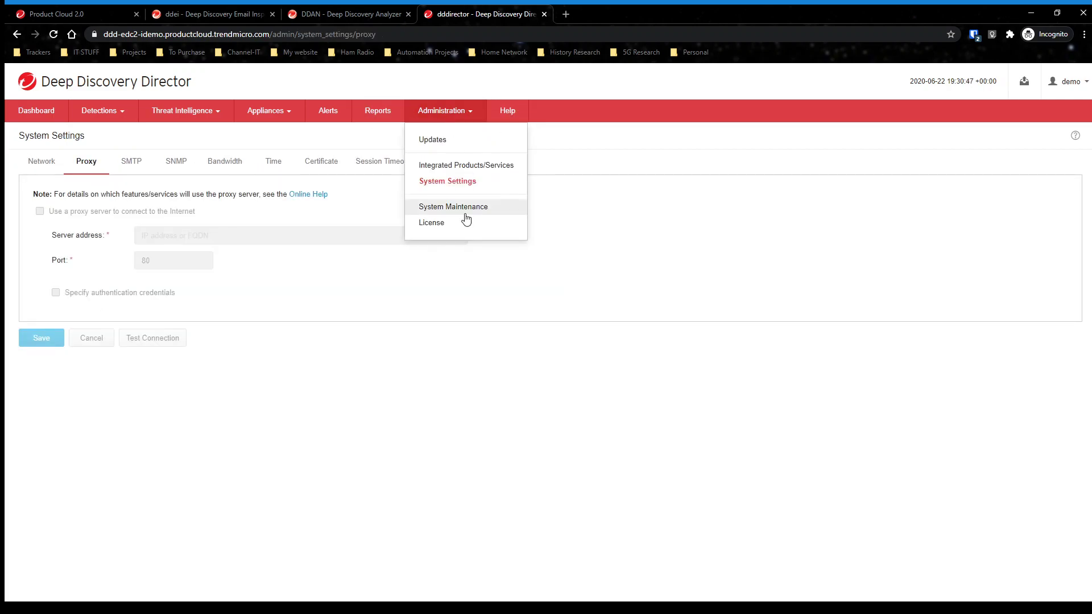
{"action": "left_click", "coordinate": [444, 214]}
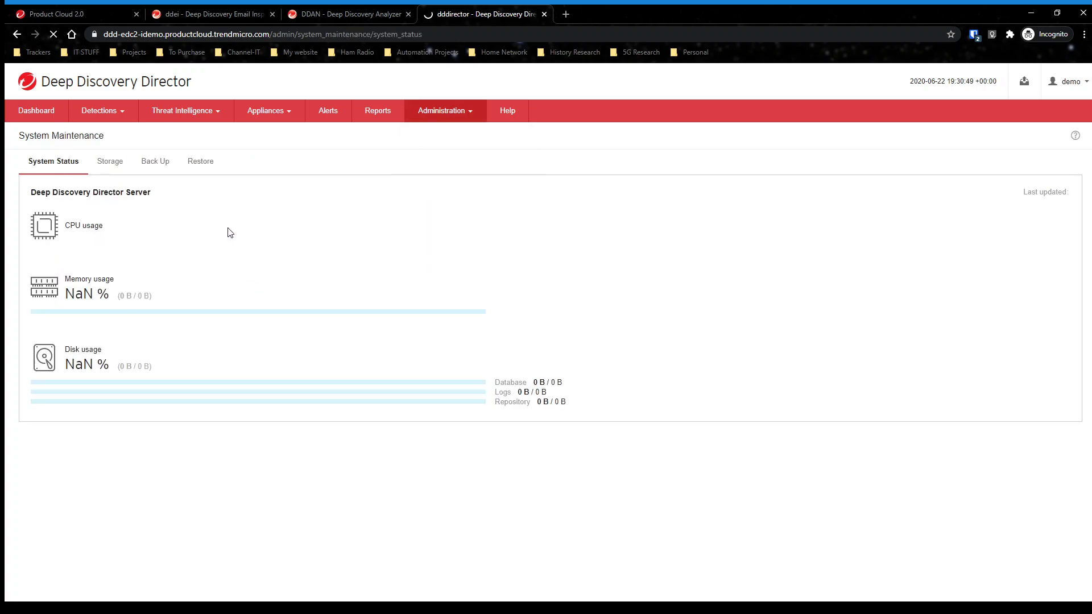
{"action": "left_click", "coordinate": [18, 35]}
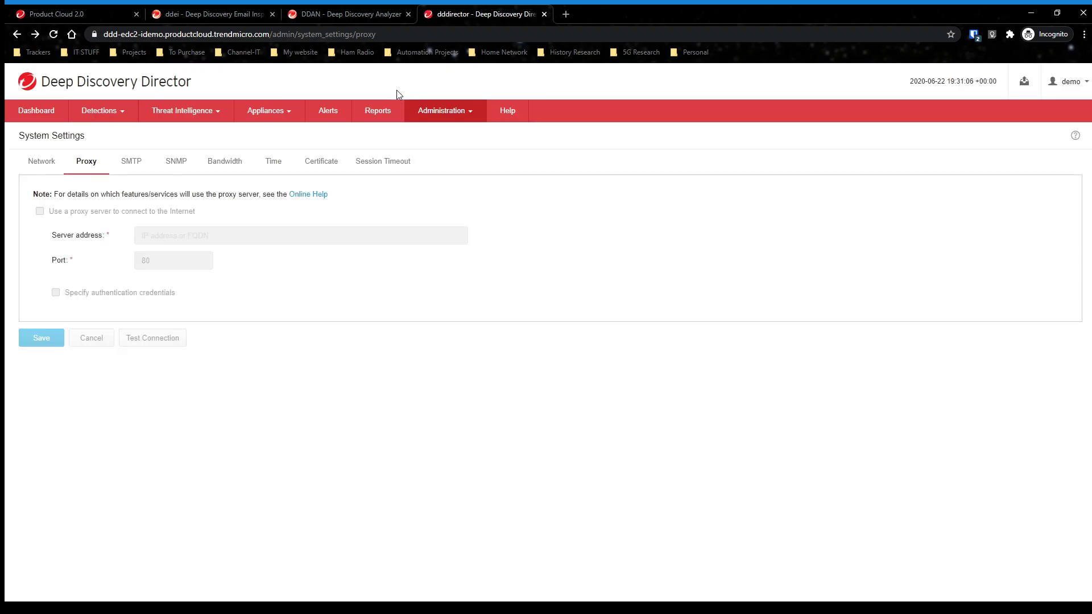
{"action": "left_click", "coordinate": [44, 116]}
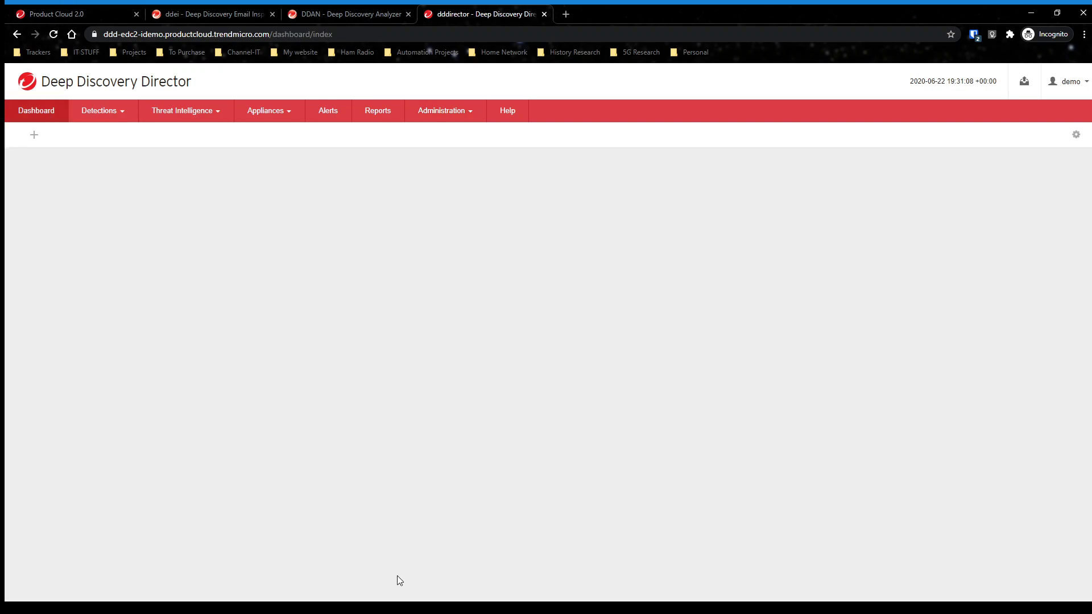